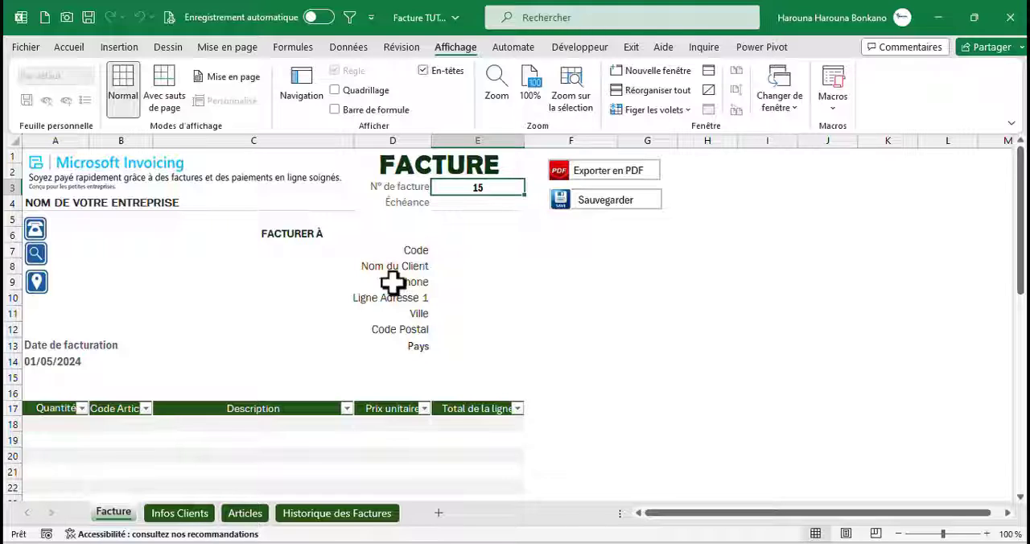
Look through the Infos Clients, Articles and Historique des Factures sheets, returning to the Facture sheet
click(180, 513)
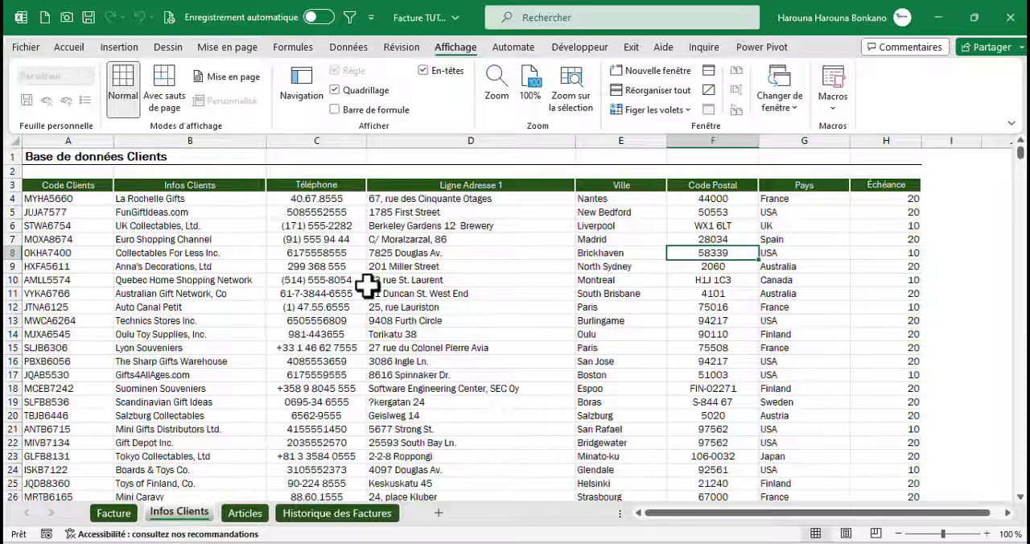
click(245, 513)
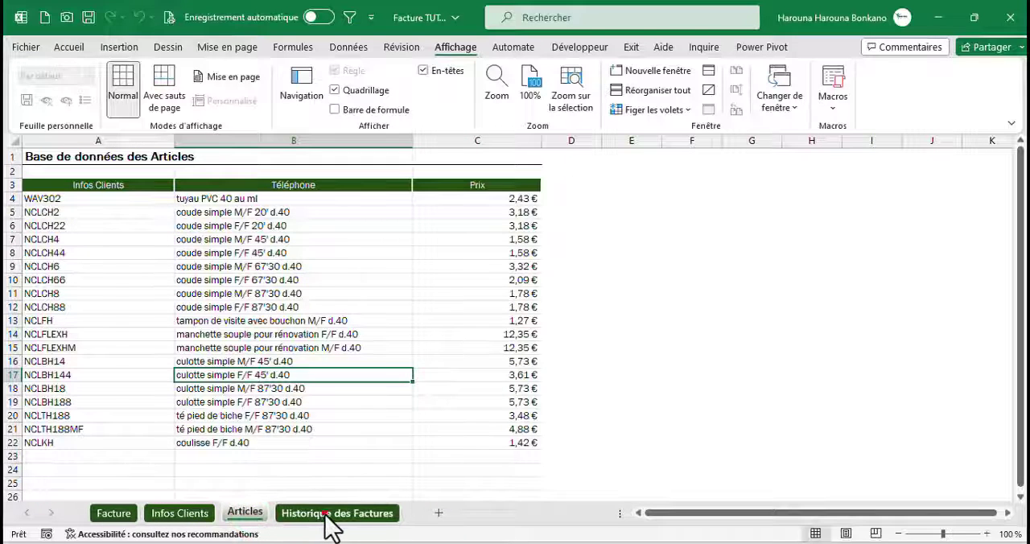
click(326, 515)
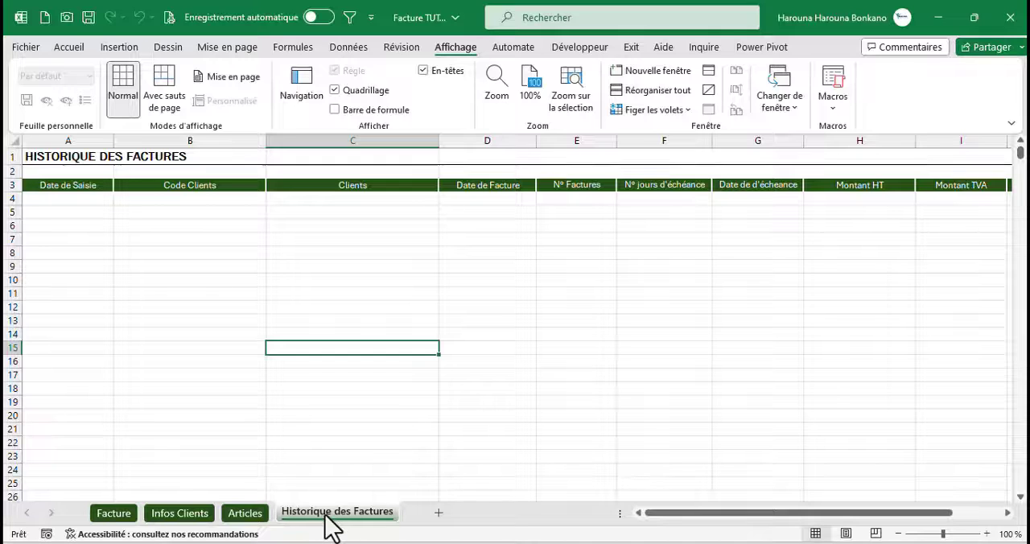
click(114, 513)
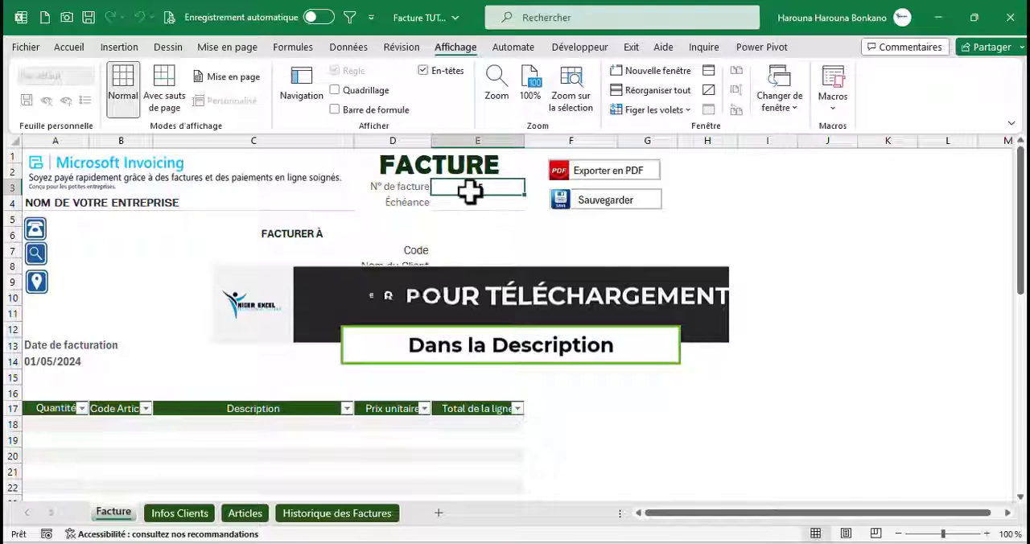
Clear the invoice number in E3, enter 1 instead, and display the formula bar
key(BackSpace)
key(Return)
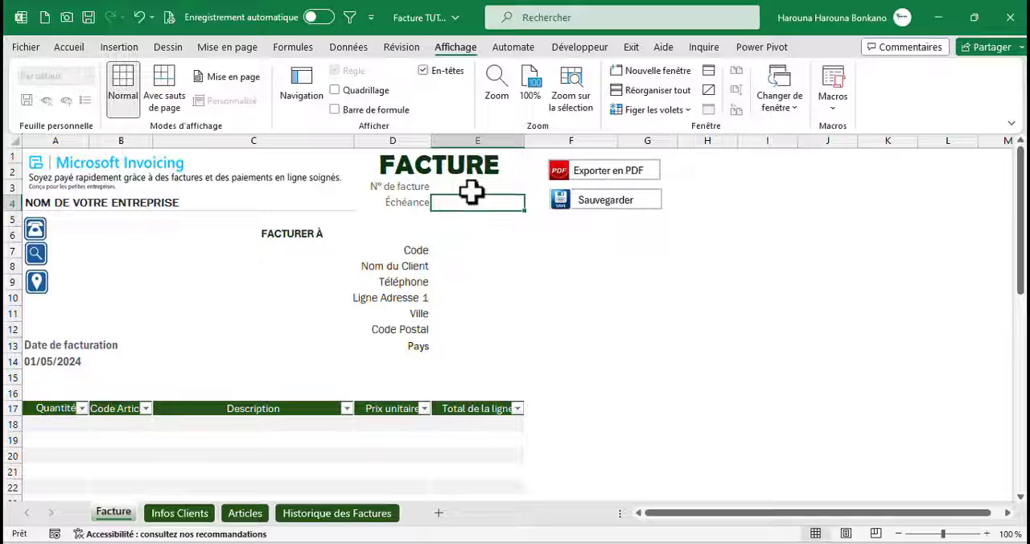
click(445, 189)
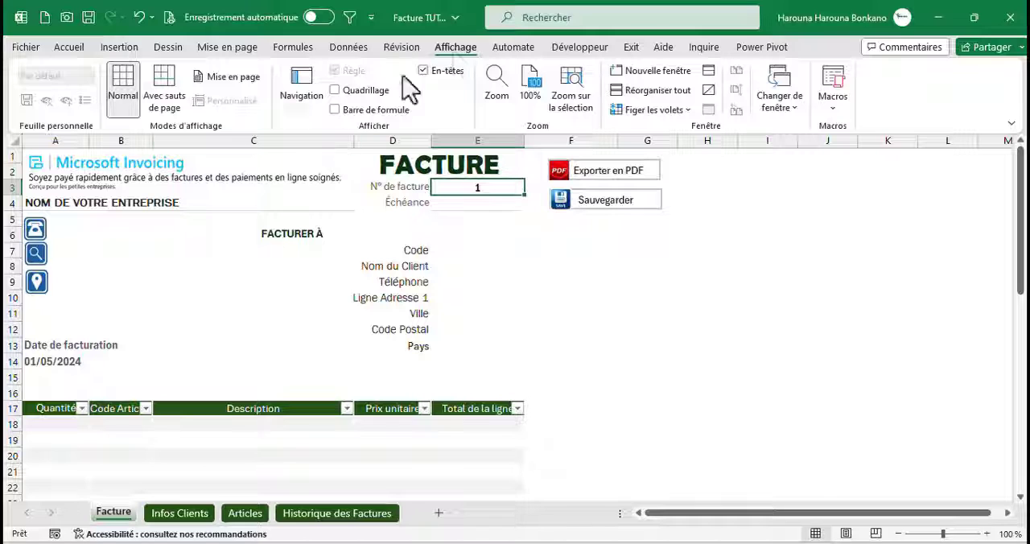
click(335, 109)
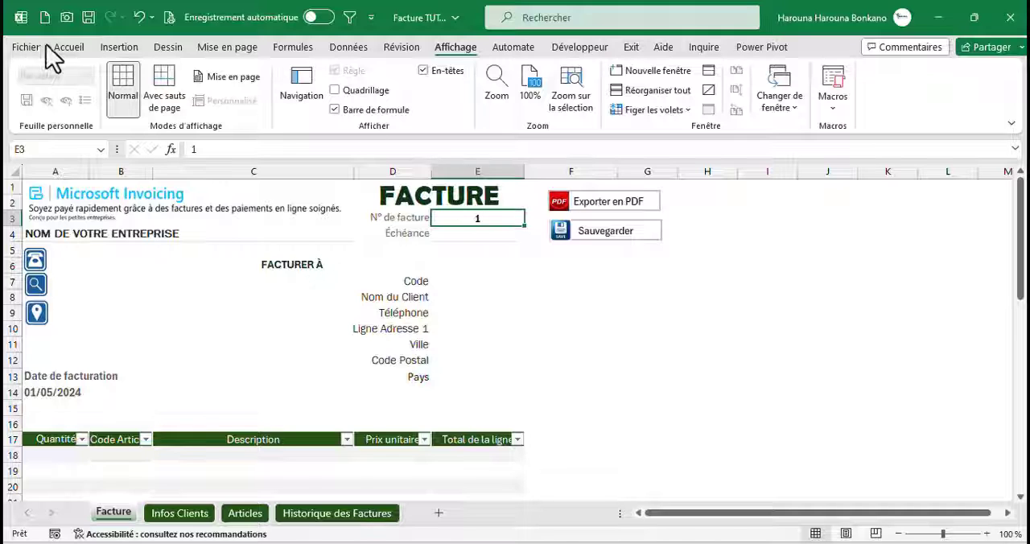
Apply a custom number format to the invoice number so it displays as five digits with leading zeros
click(68, 48)
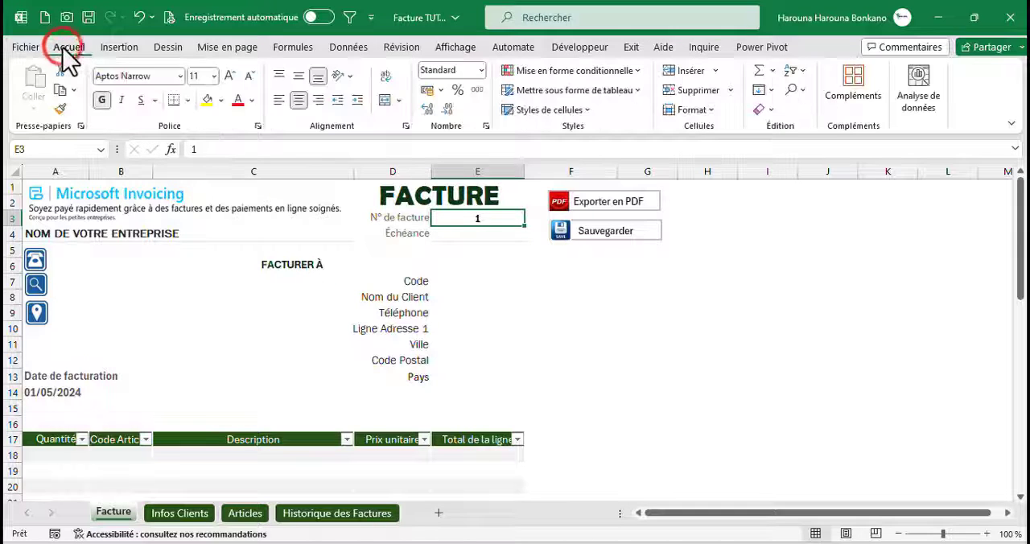
click(251, 126)
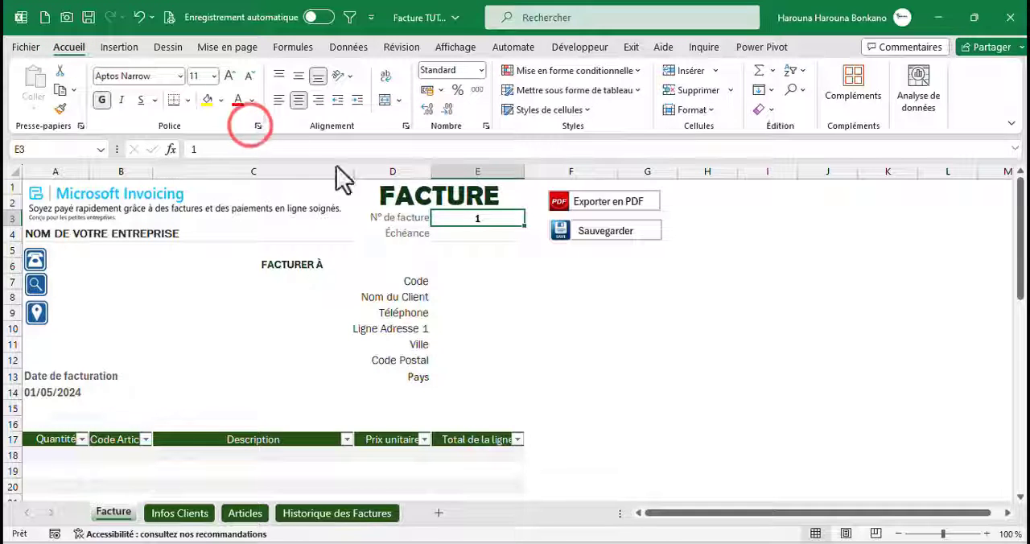
click(312, 142)
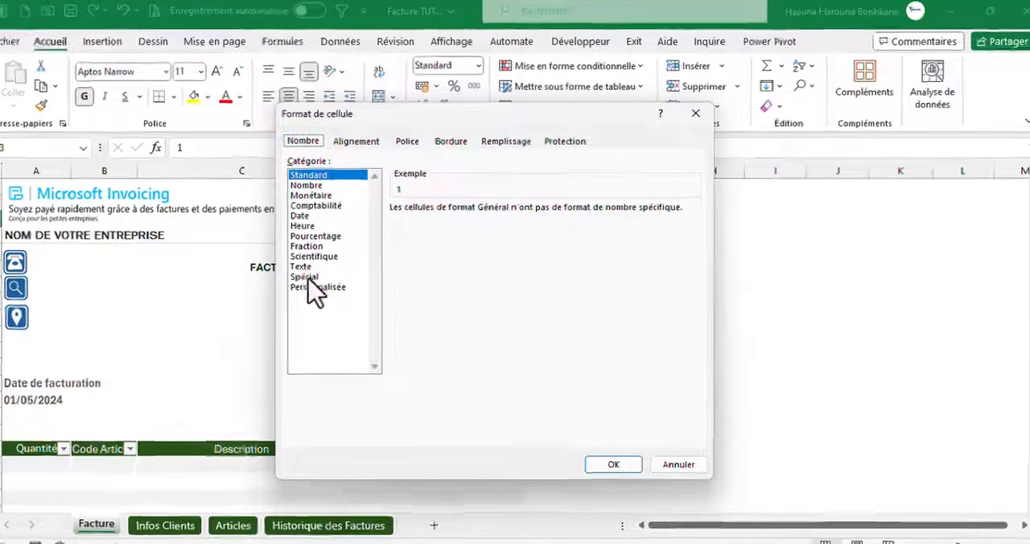
click(325, 283)
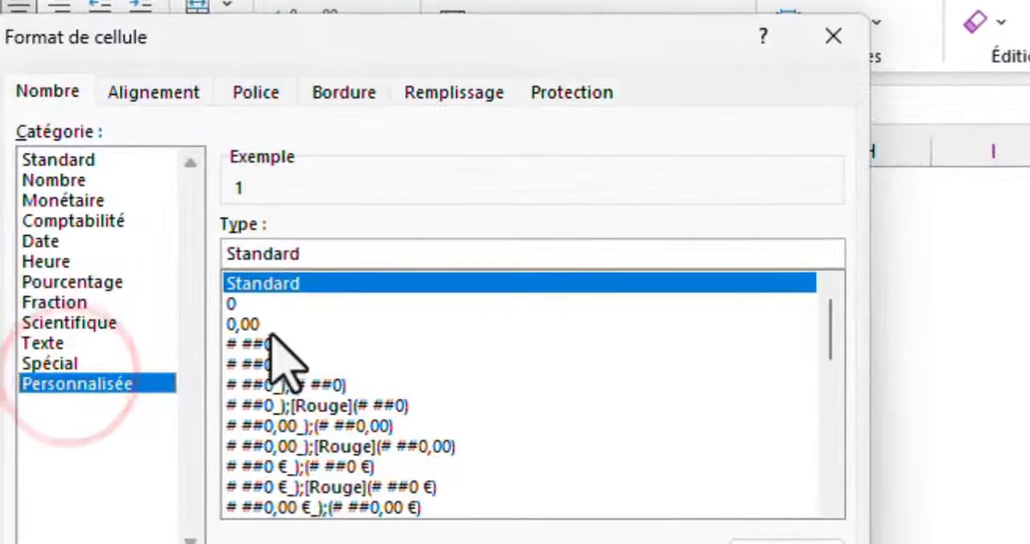
click(233, 303)
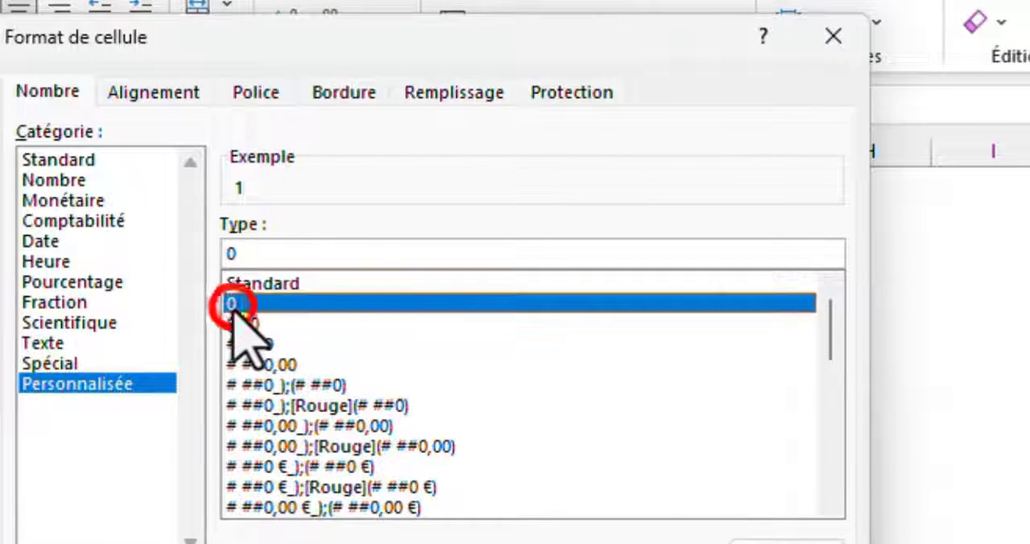
click(228, 251)
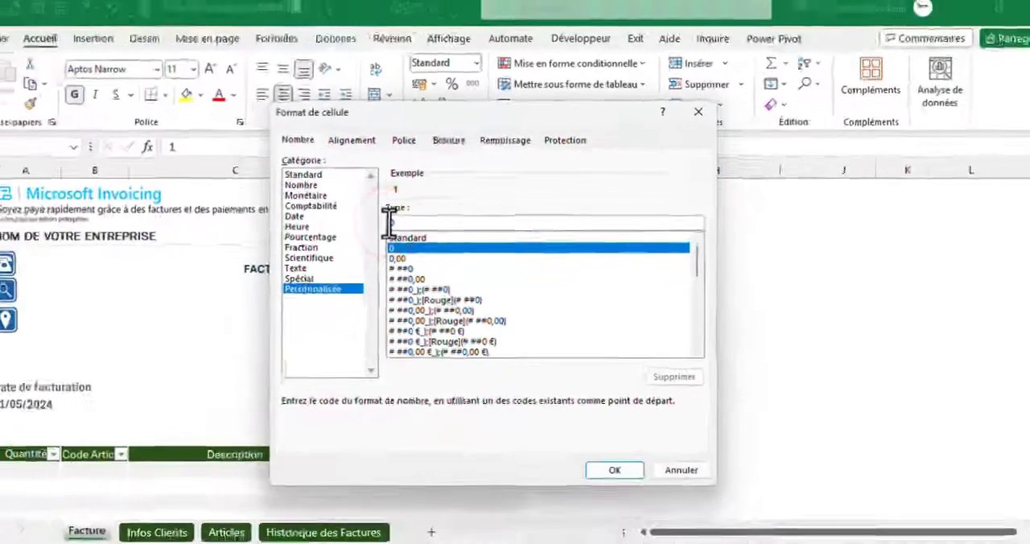
text(0000)
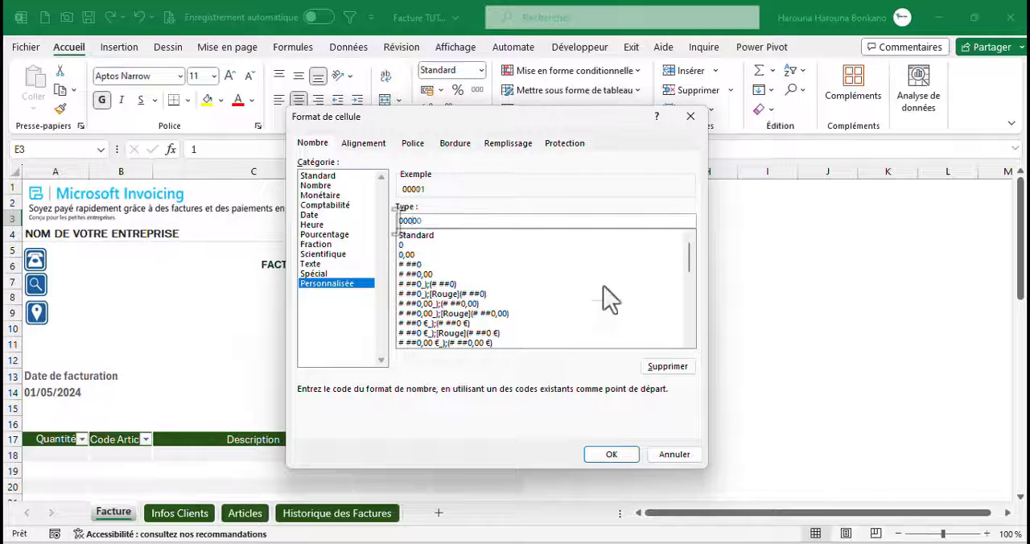
click(611, 454)
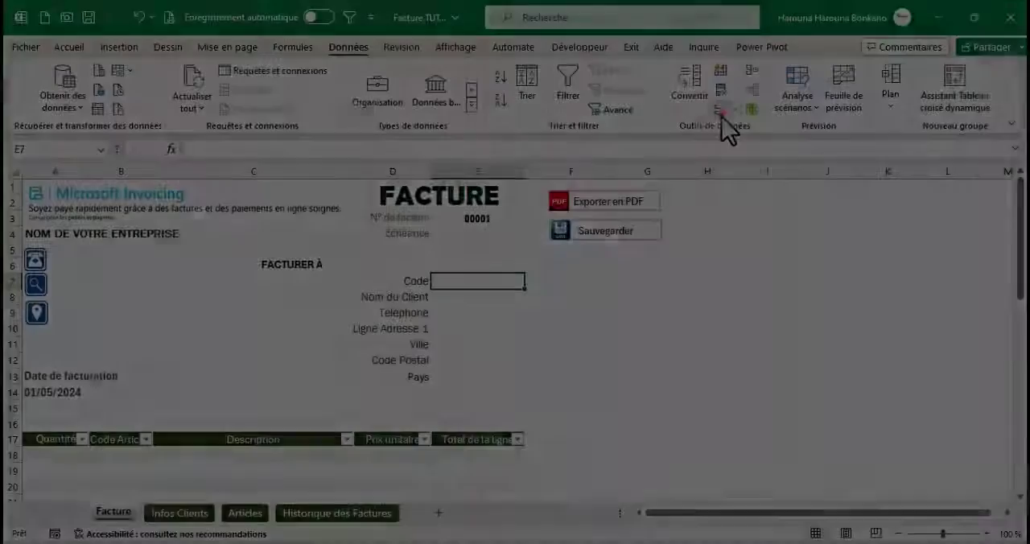
Add list data validation to the Code cell E7, using 'Infos Clients'!$A$4:$A$1048576 as the source
click(720, 111)
click(412, 254)
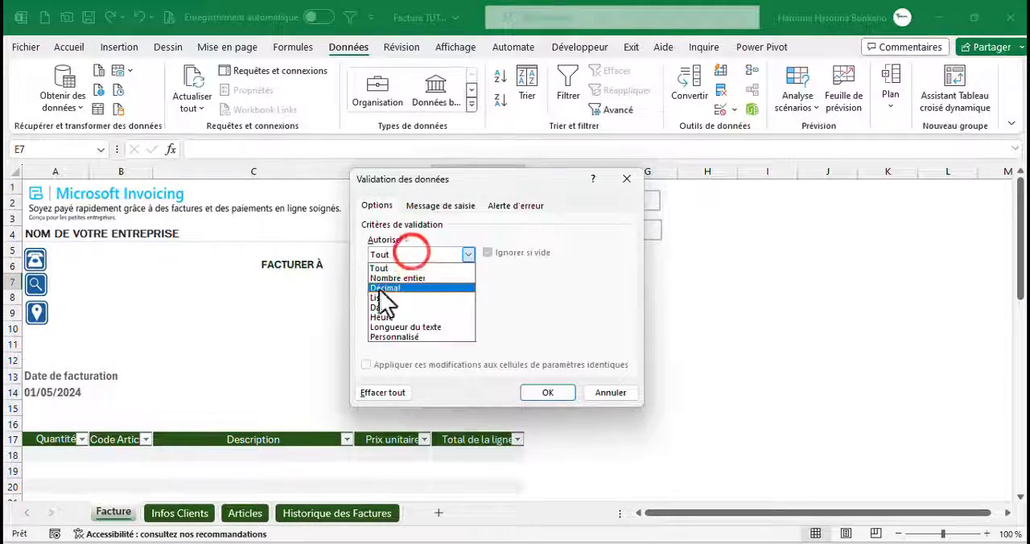
click(371, 297)
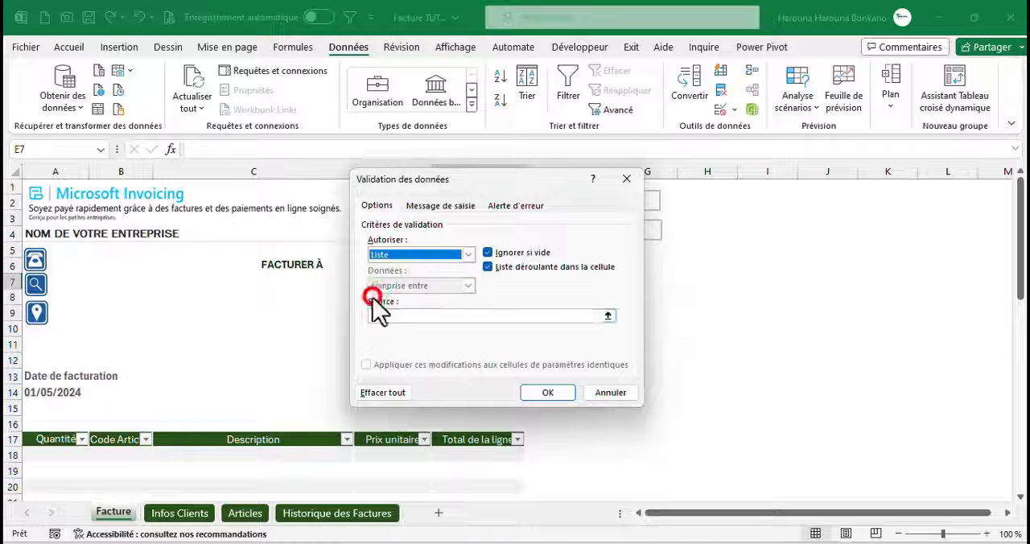
click(609, 316)
click(179, 513)
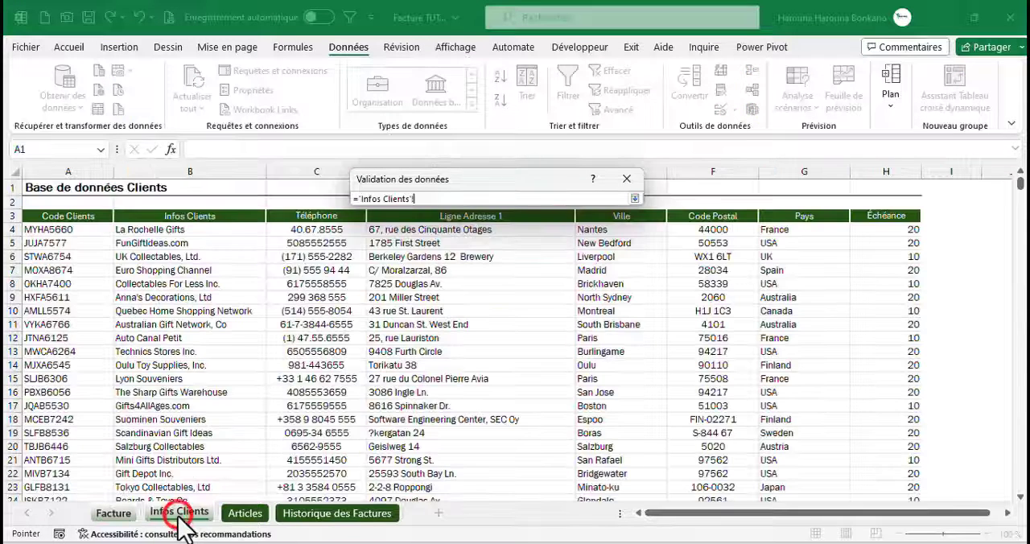
click(50, 230)
key(ctrl+shift+Down)
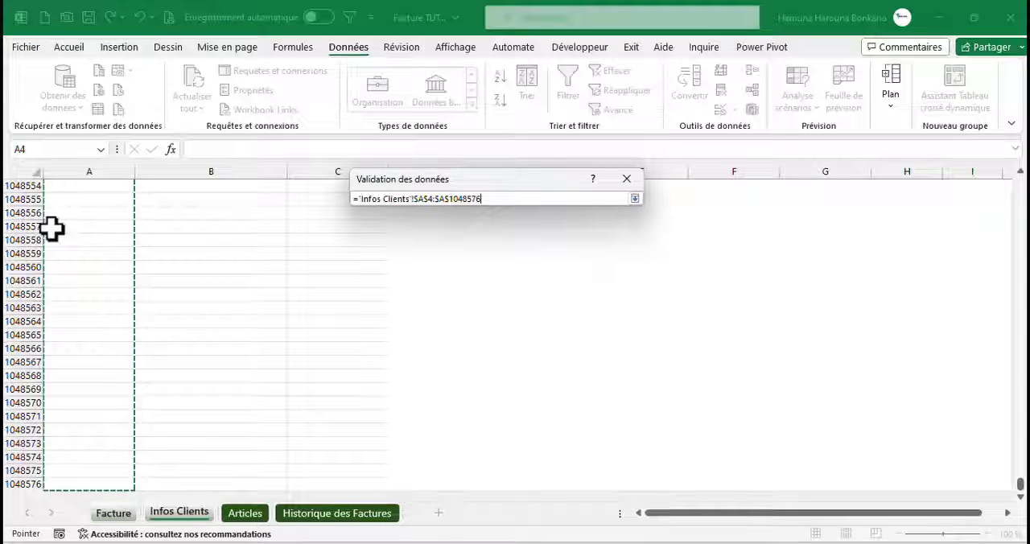
key(Return)
key(Return)
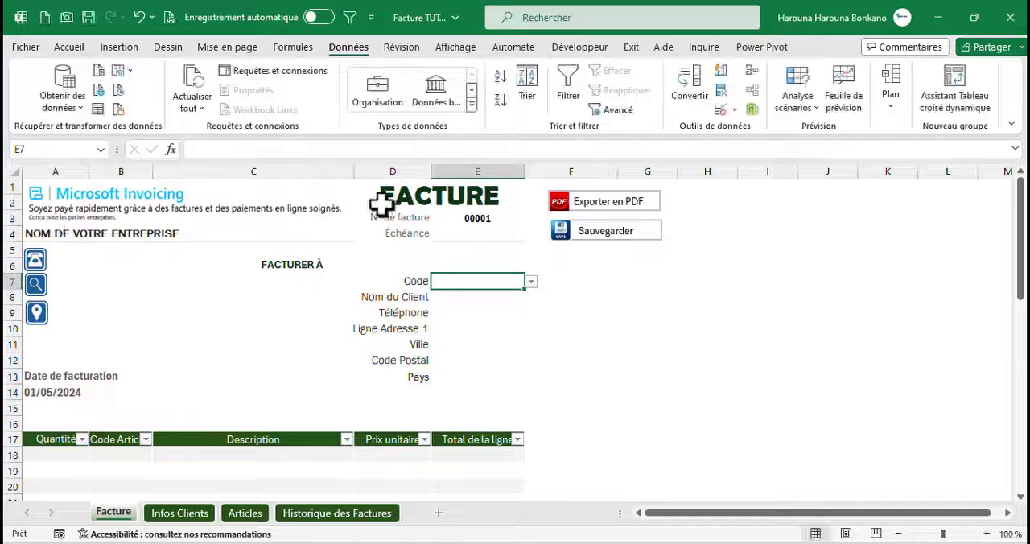
Pick a client code from the dropdown list in the Code cell E7
click(531, 281)
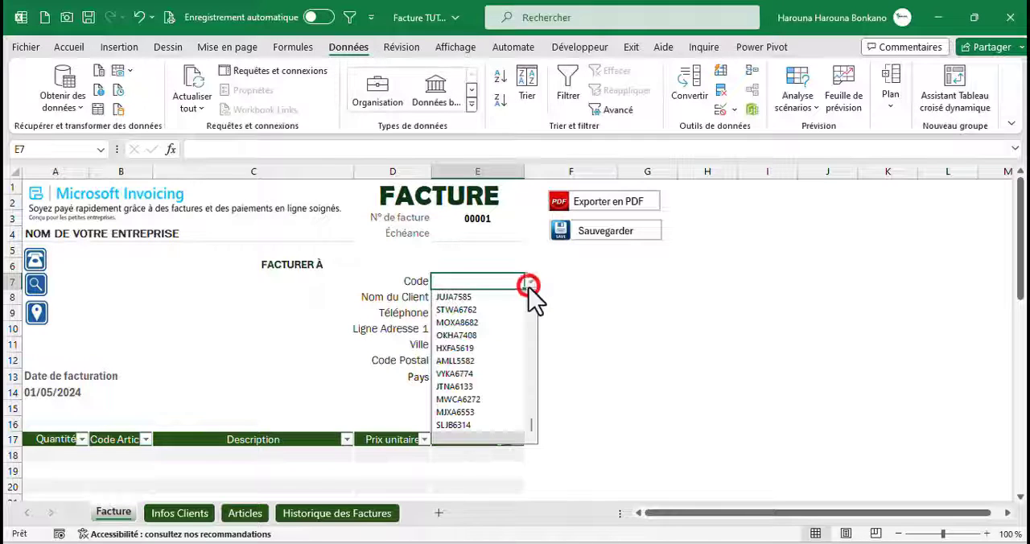
click(458, 309)
key(Return)
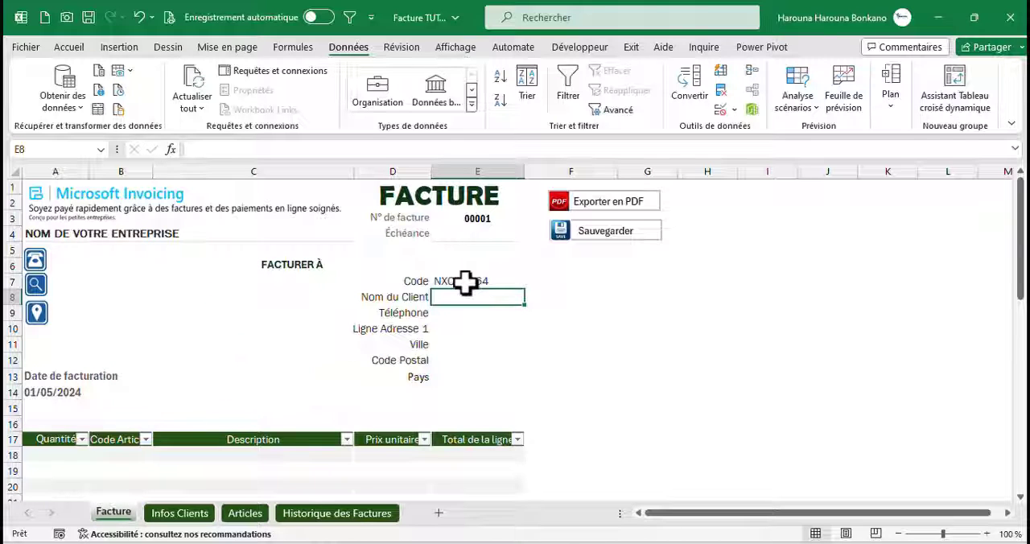
Check the Infos Clients sheet, and begin a RECHERCHEV formula in the Nom du Client cell E8 with $E$7 as lookup value
click(193, 513)
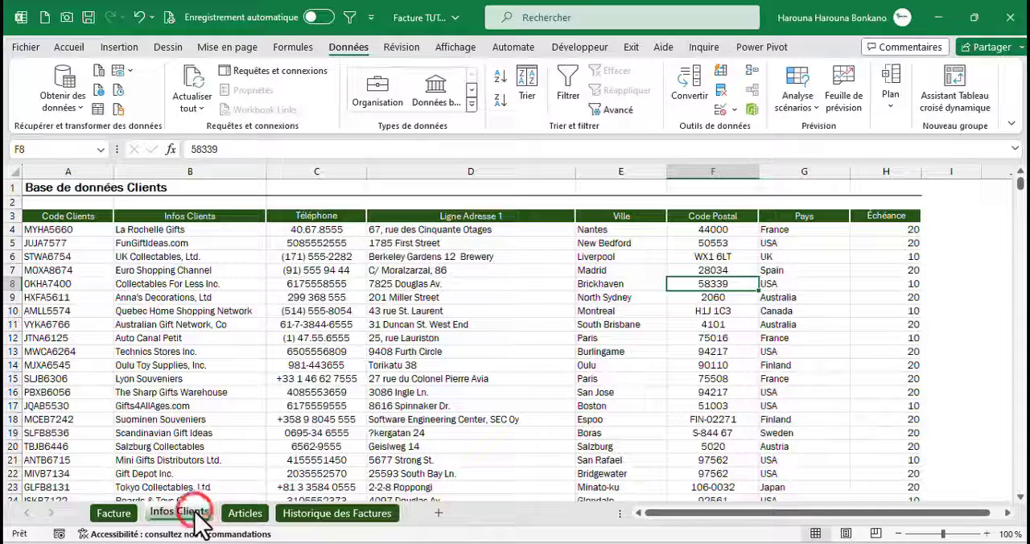
click(104, 515)
text(=r)
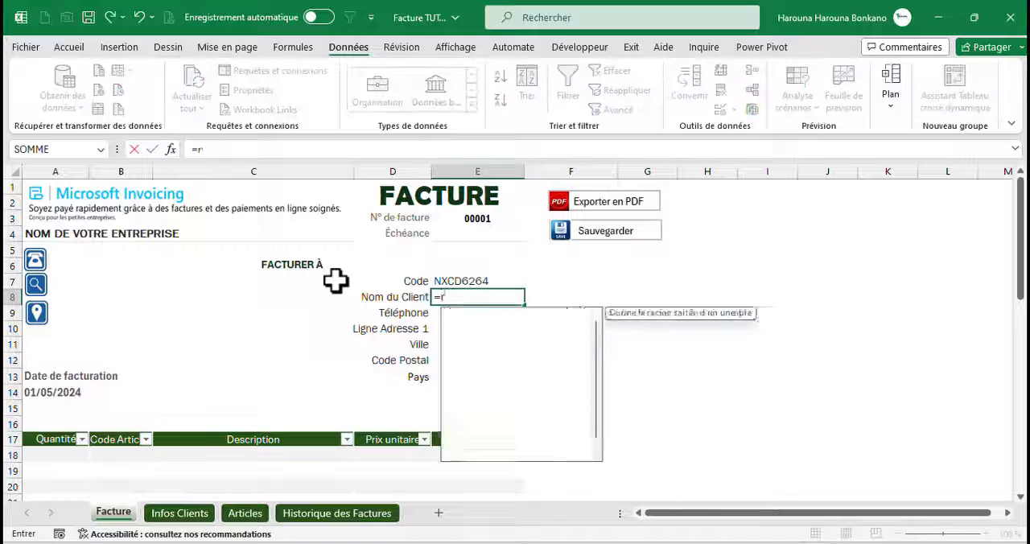
text(ec)
key(Down)
key(Down)
key(Tab)
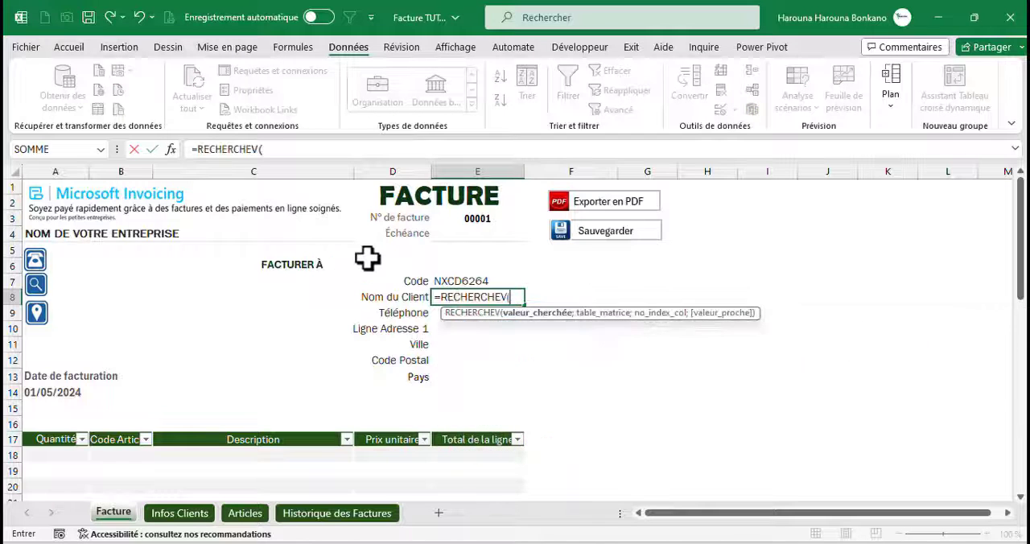
key(Up)
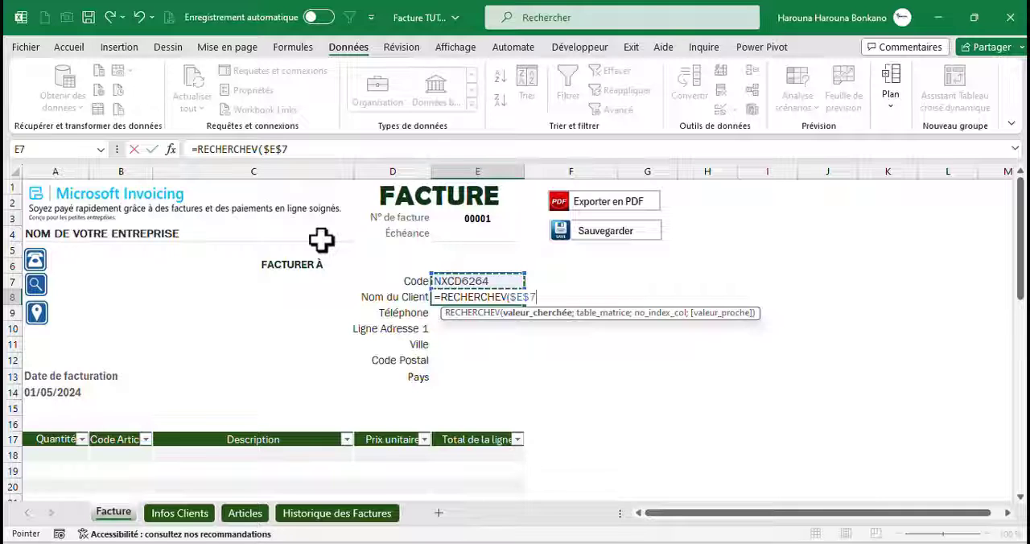
text(;)
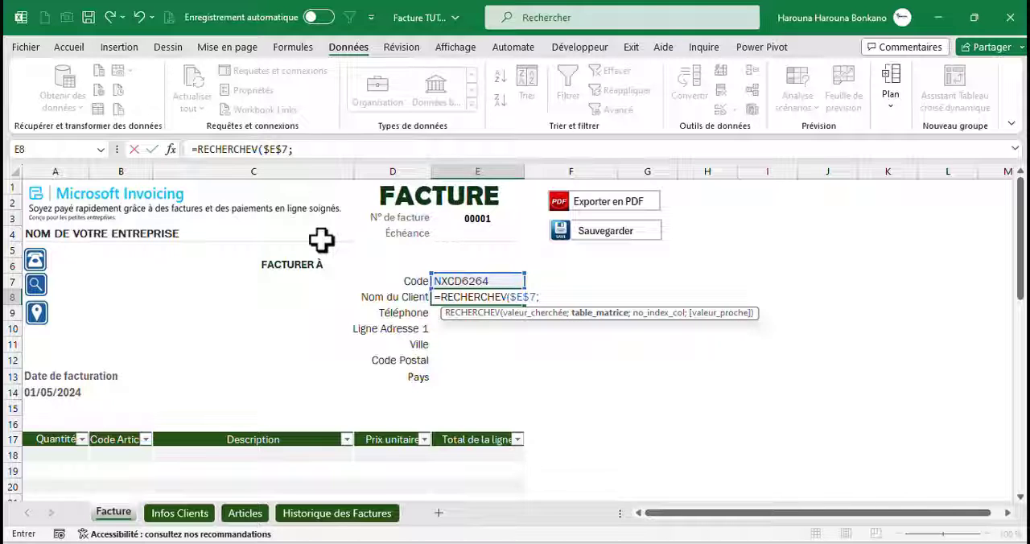
Set the RECHERCHEV table argument to the absolute range 'Infos Clients'!$A$3:$H$1048576
click(189, 514)
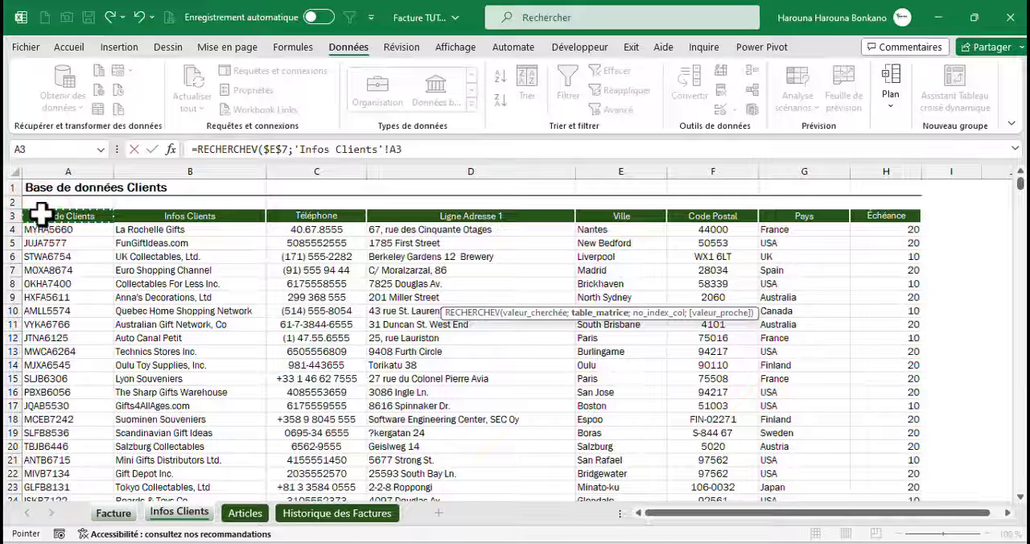
key(ctrl+shift+Right)
key(ctrl+shift+Down)
key(ctrl+shift+Down)
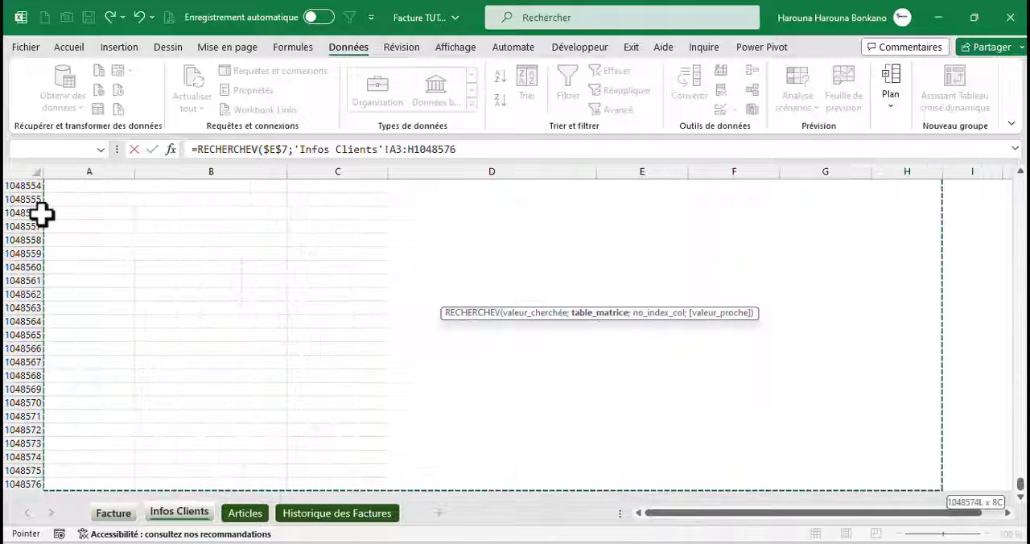
key(F4)
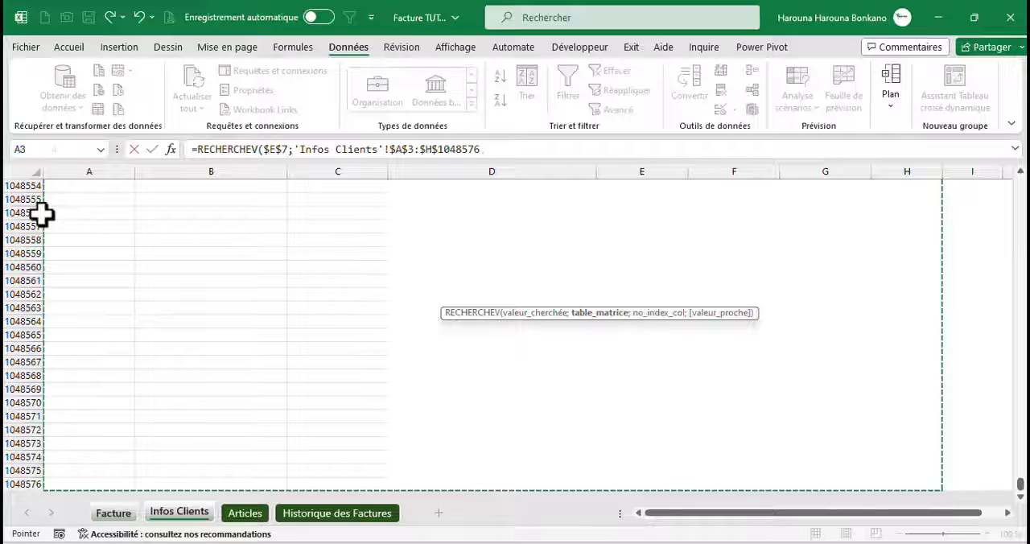
text(;)
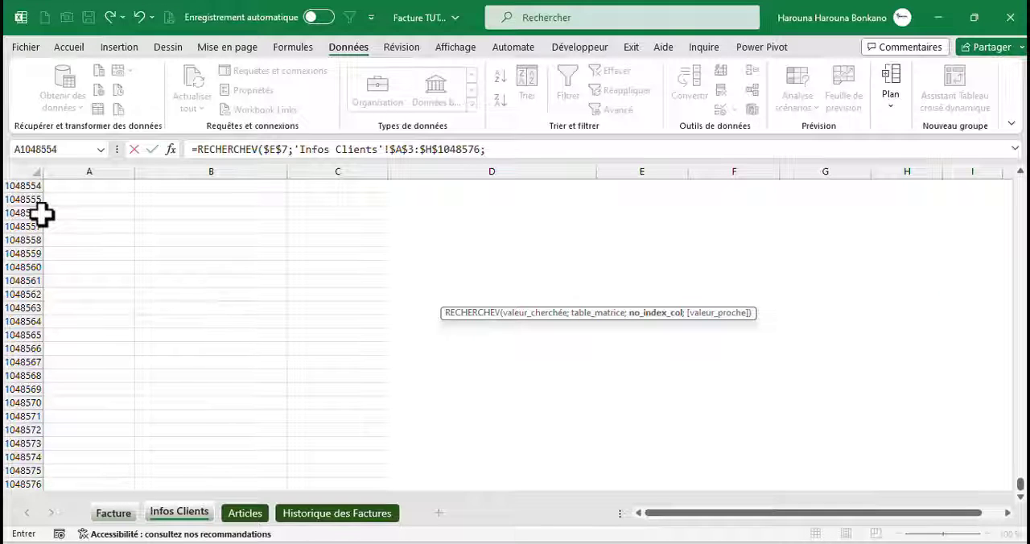
text(equi)
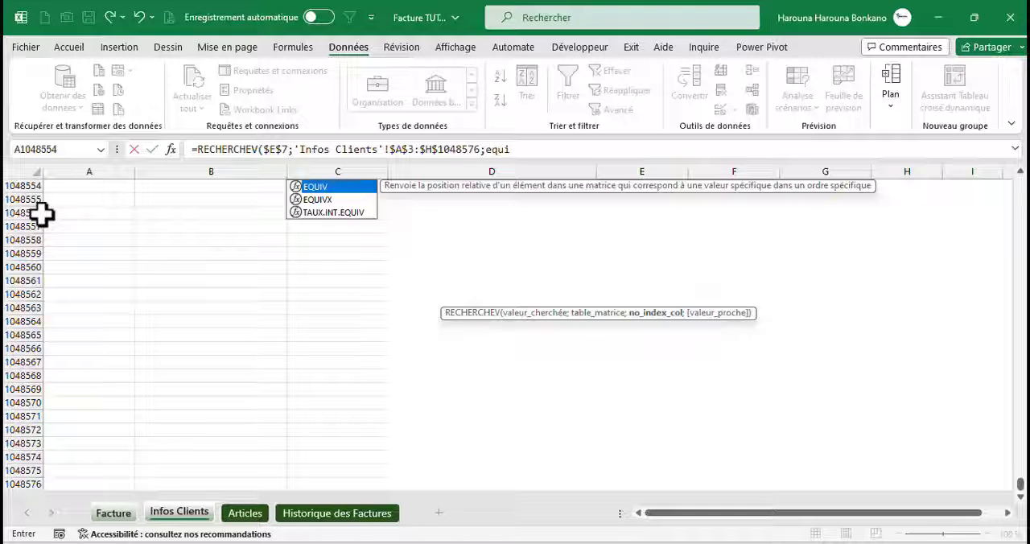
Nest an EQUIV function as the RECHERCHEV column index, with the Nom du Client label Facture!D8 as its lookup value
key(Tab)
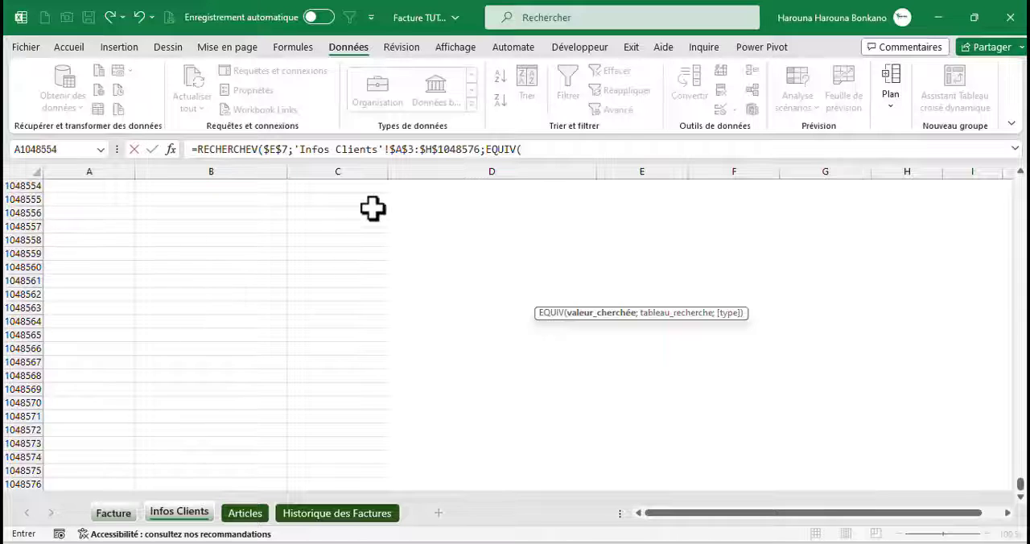
click(119, 515)
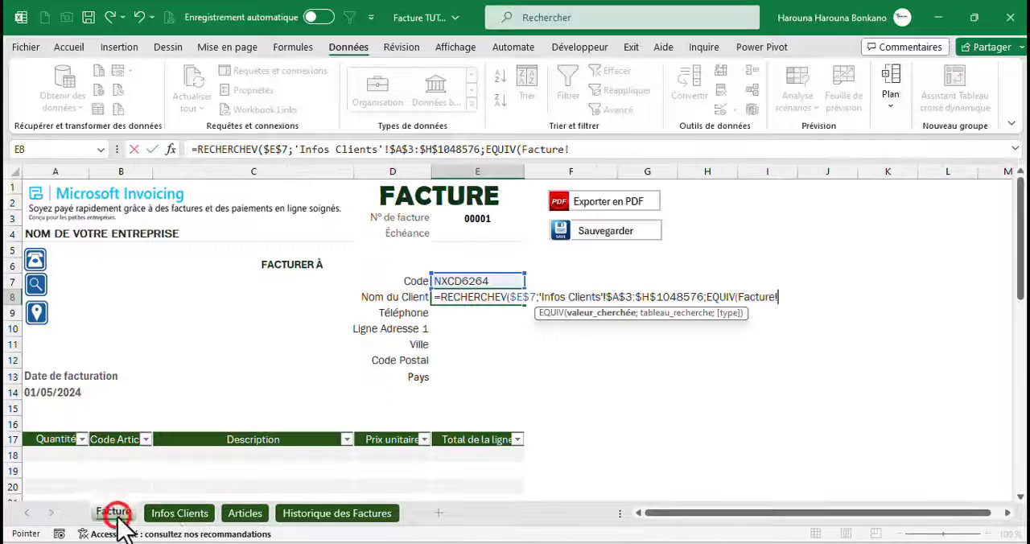
click(375, 300)
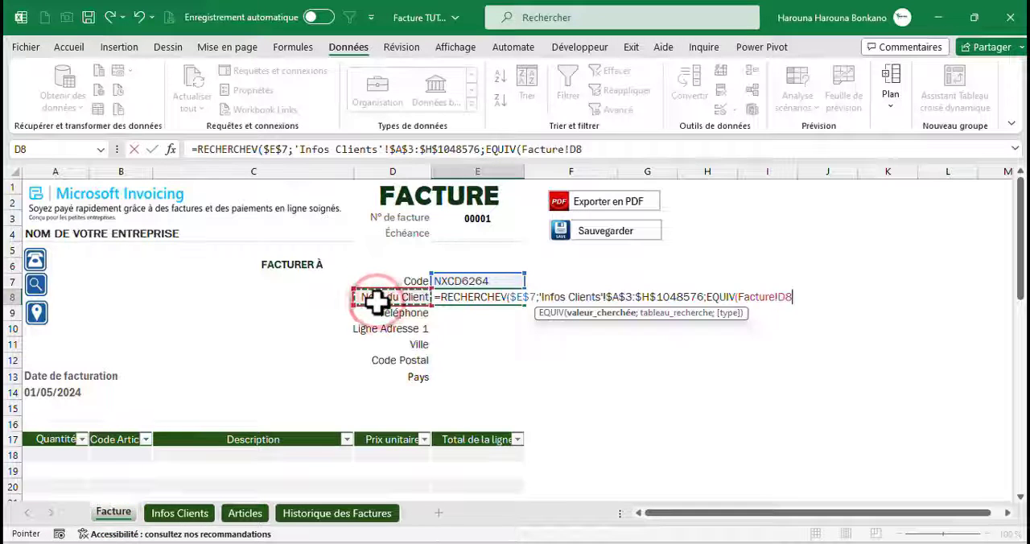
text(;)
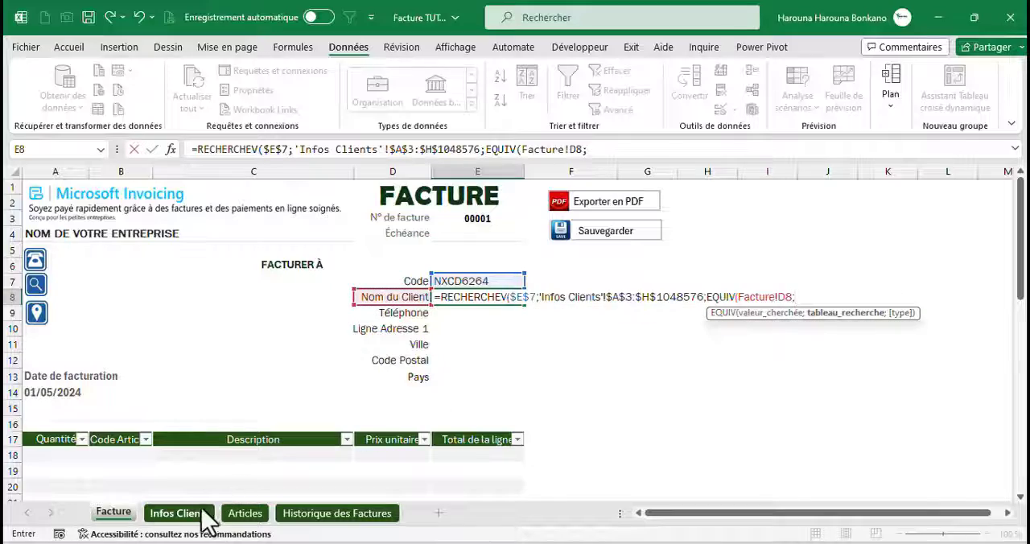
Set EQUIV's array to 'Infos Clients'!$3:$3 with match type 0, and complete RECHERCHEV with exact match 0, filled down to E13
click(179, 513)
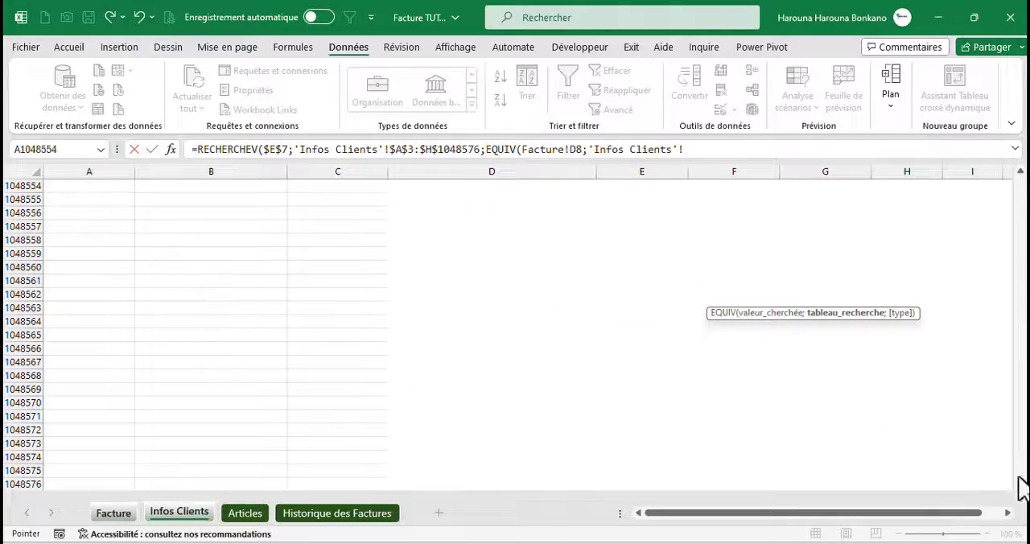
drag(1021, 487, 1018, 482)
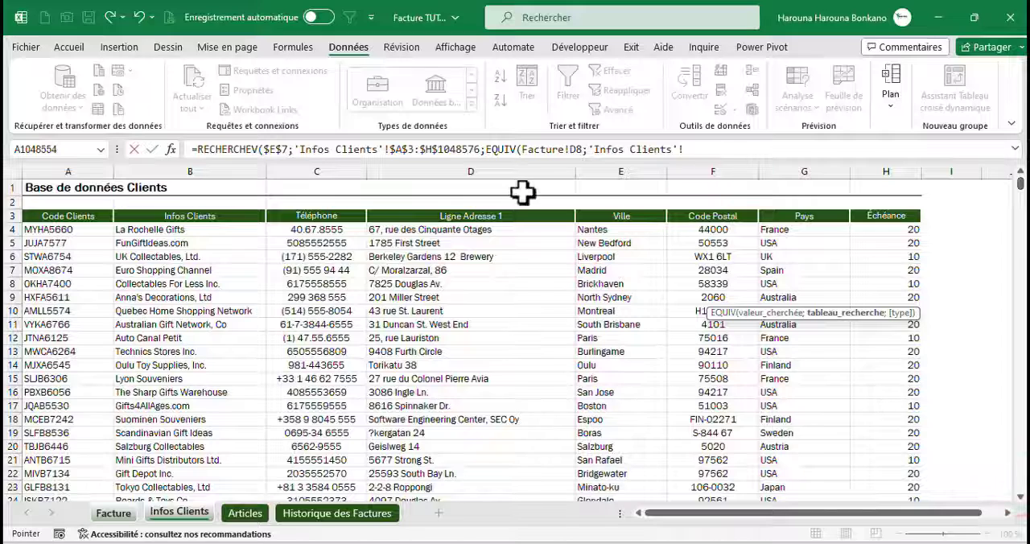
click(6, 216)
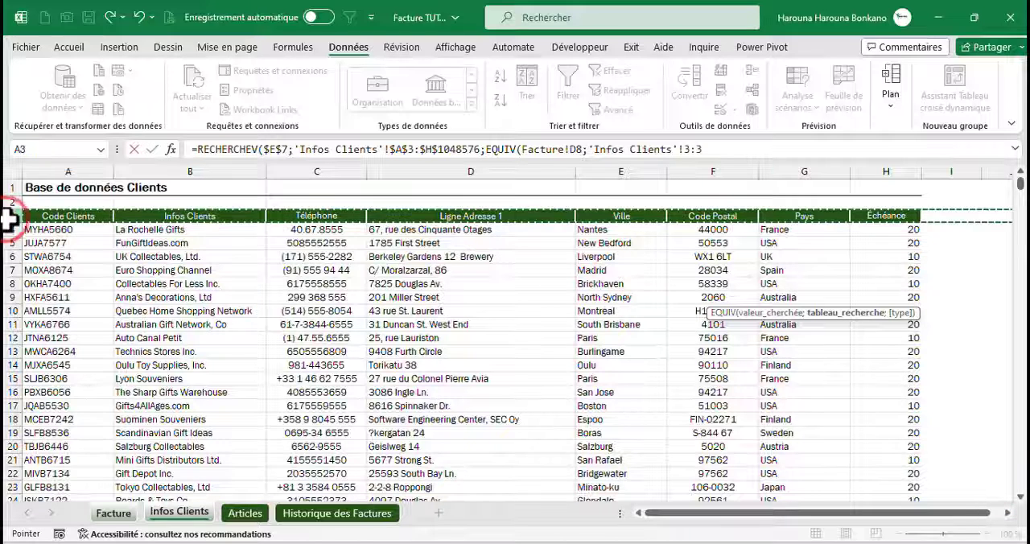
key(F4)
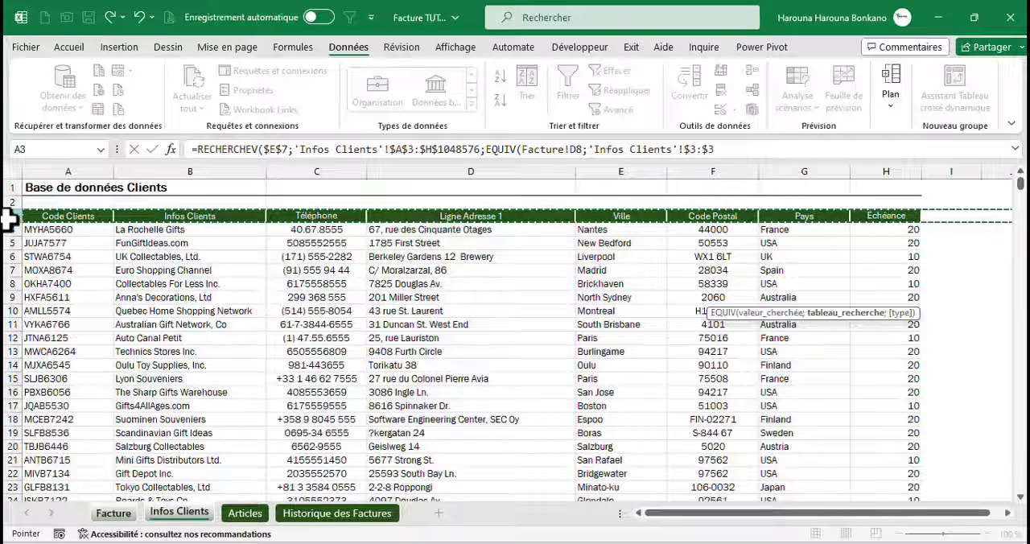
text(;0)
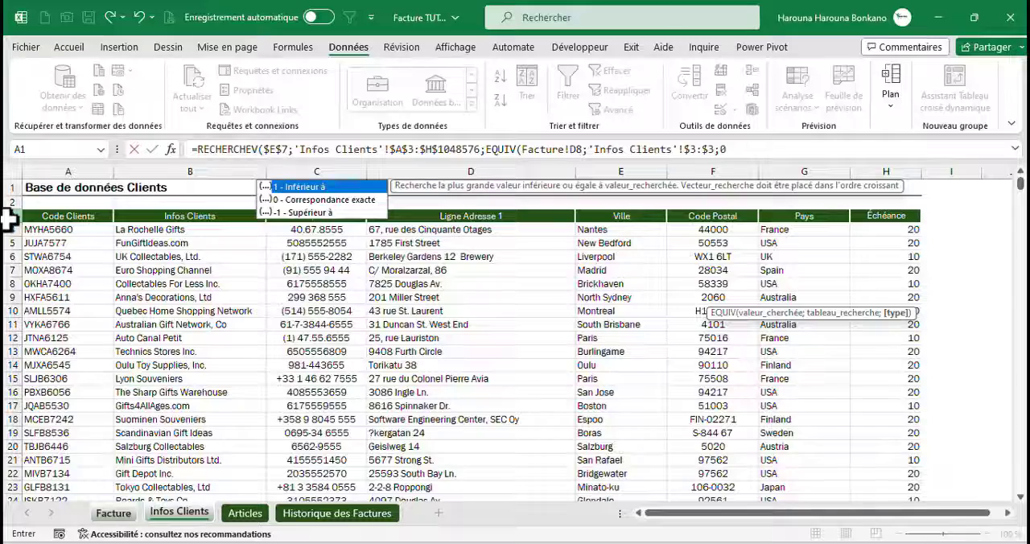
text();0))
key(ctrl+Return)
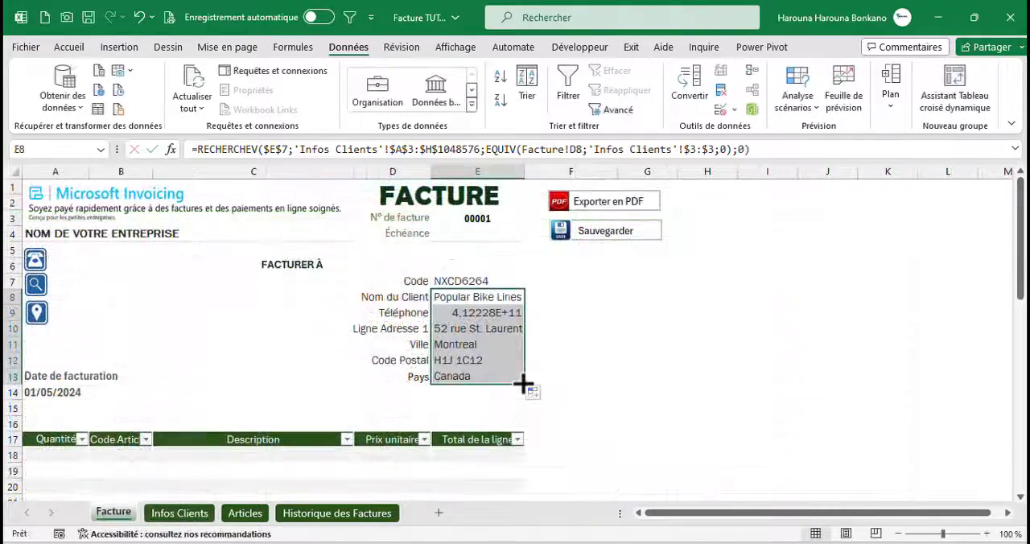
Centre the client details in E8:E13 horizontally, and clear the client code in E7
click(69, 47)
click(297, 100)
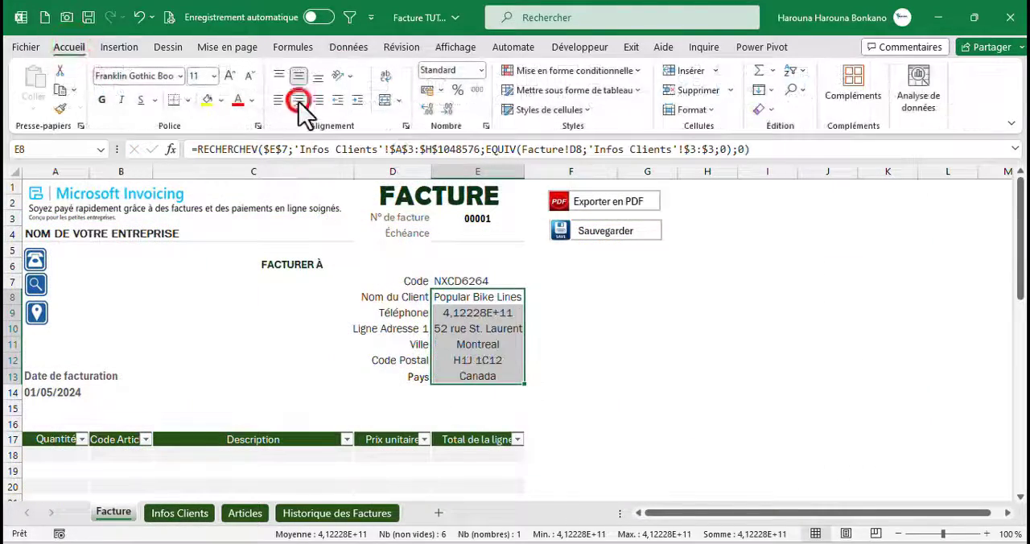
click(471, 280)
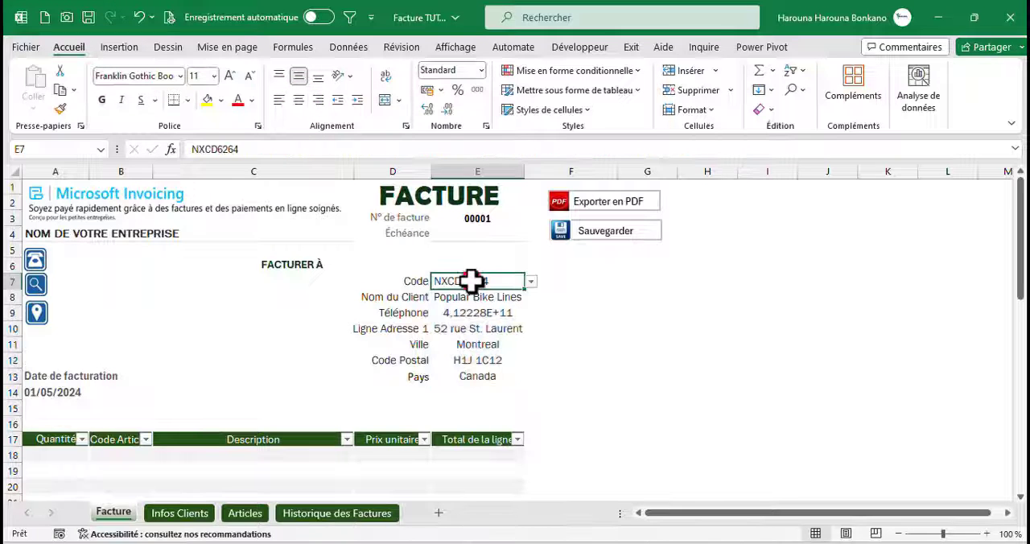
key(Delete)
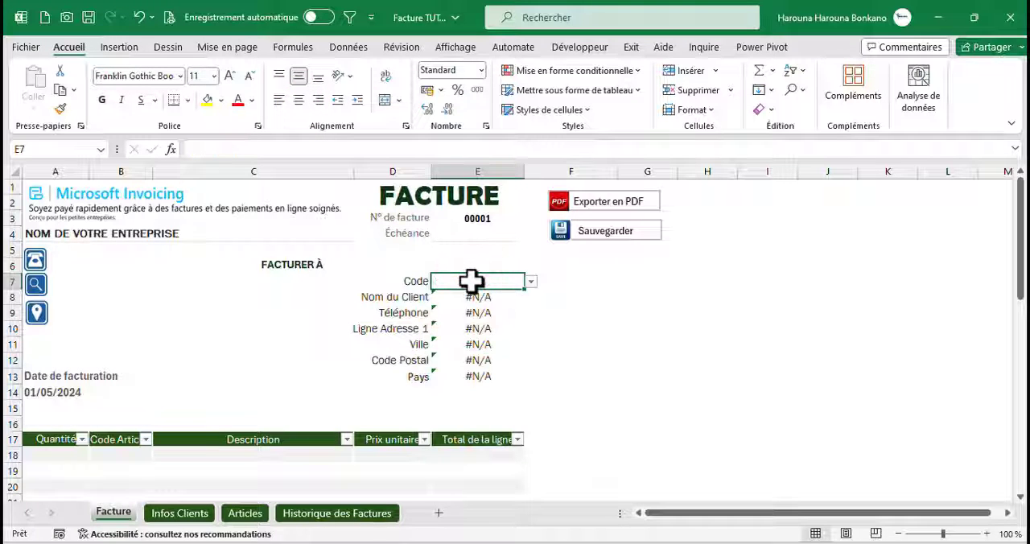
Wrap the Nom du Client formula in E8 in SIERREUR with "" as the error value, and fill it down through Pays in E13
click(473, 301)
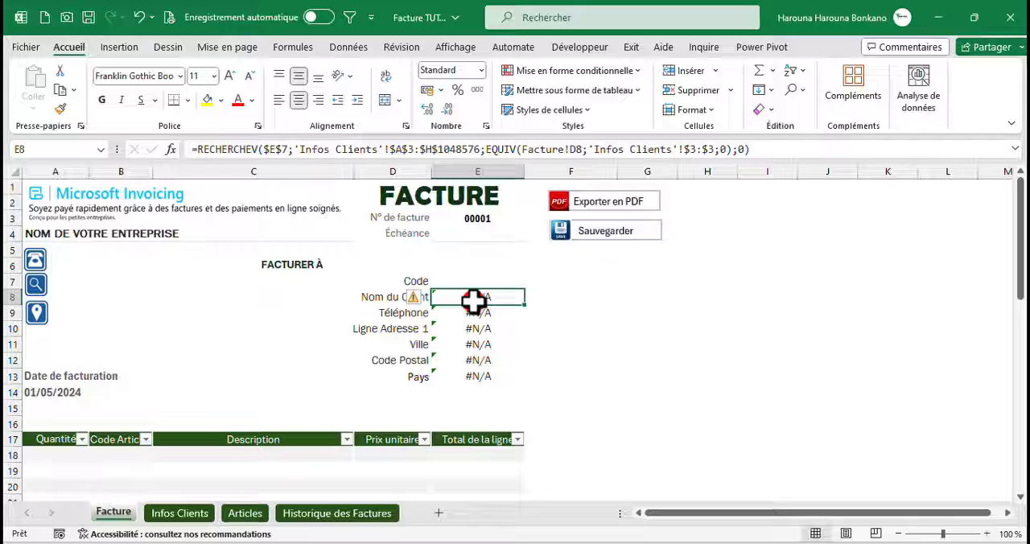
click(193, 149)
text(si)
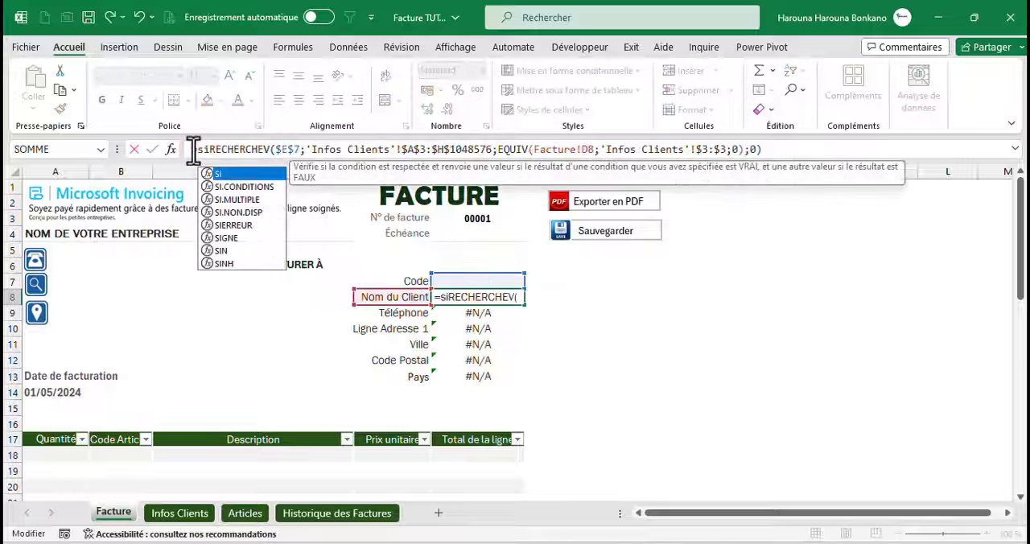
key(Down)
key(Down)
key(Down)
key(Down)
key(Tab)
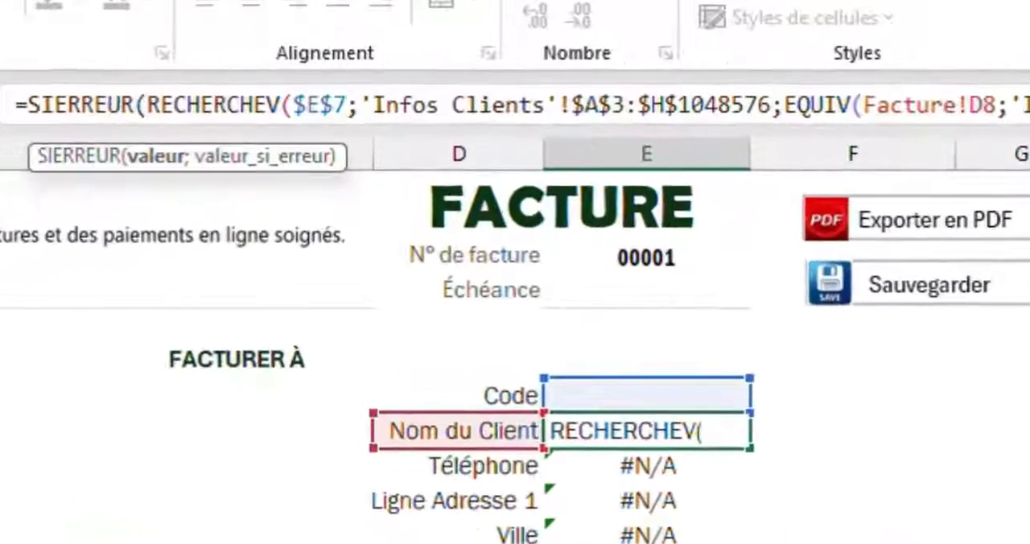
click(815, 149)
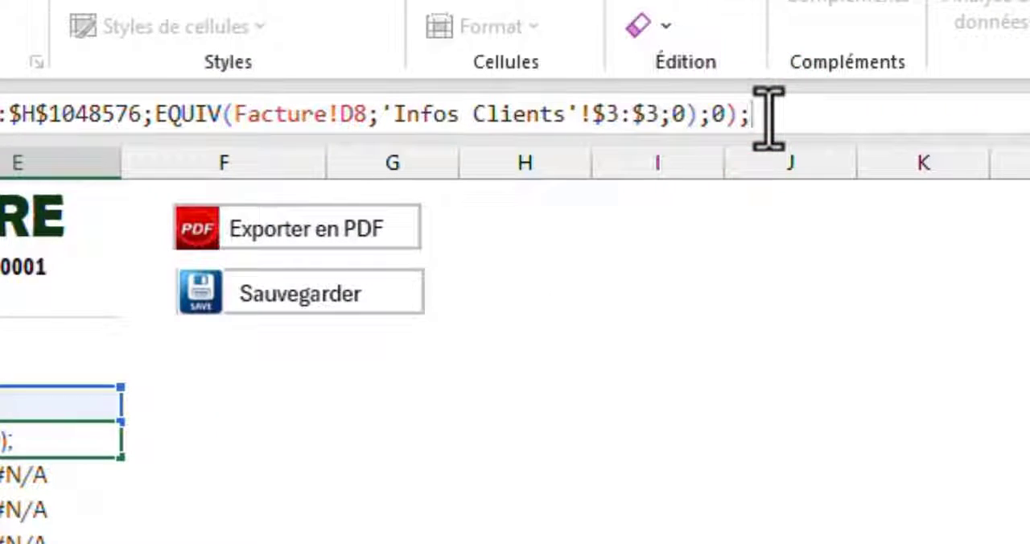
text())
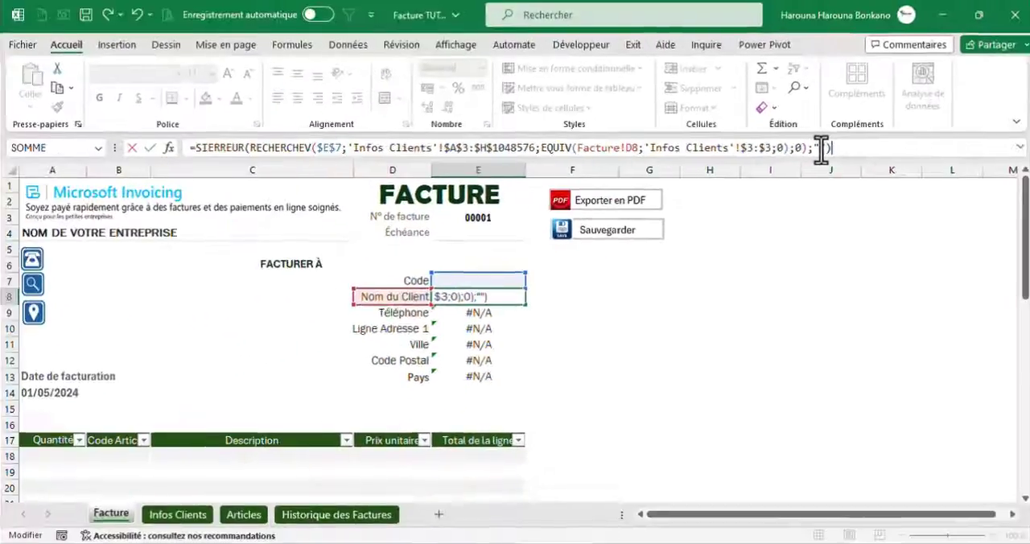
key(Return)
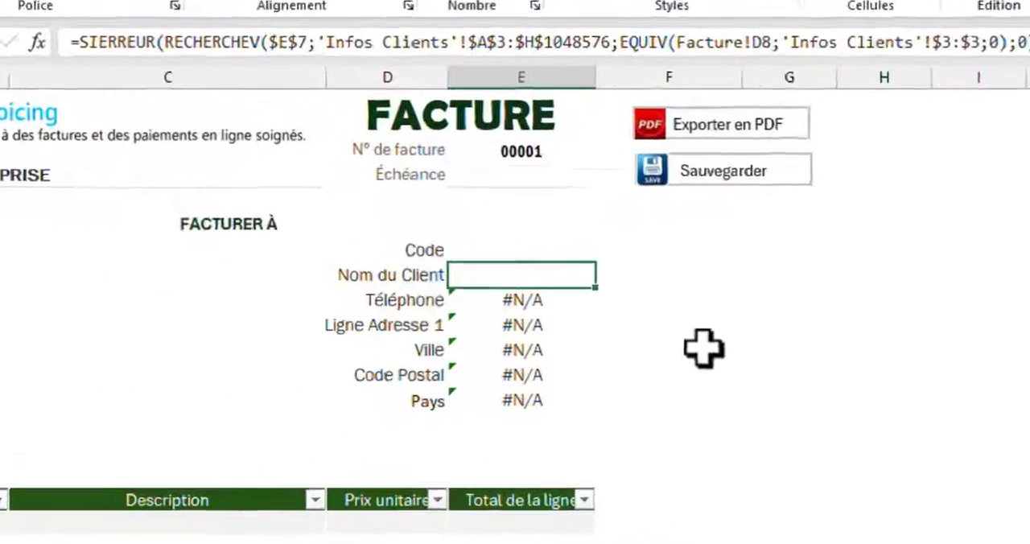
drag(547, 299, 544, 365)
drag(638, 384, 639, 432)
Choose a client code from the dropdown in E7 to test the lookup formulas
click(563, 234)
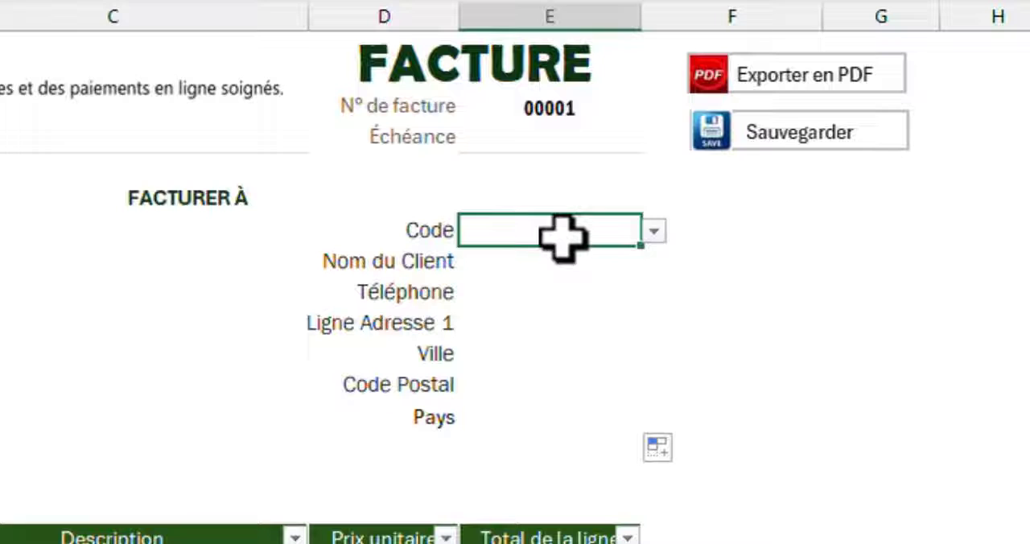
click(653, 231)
click(506, 310)
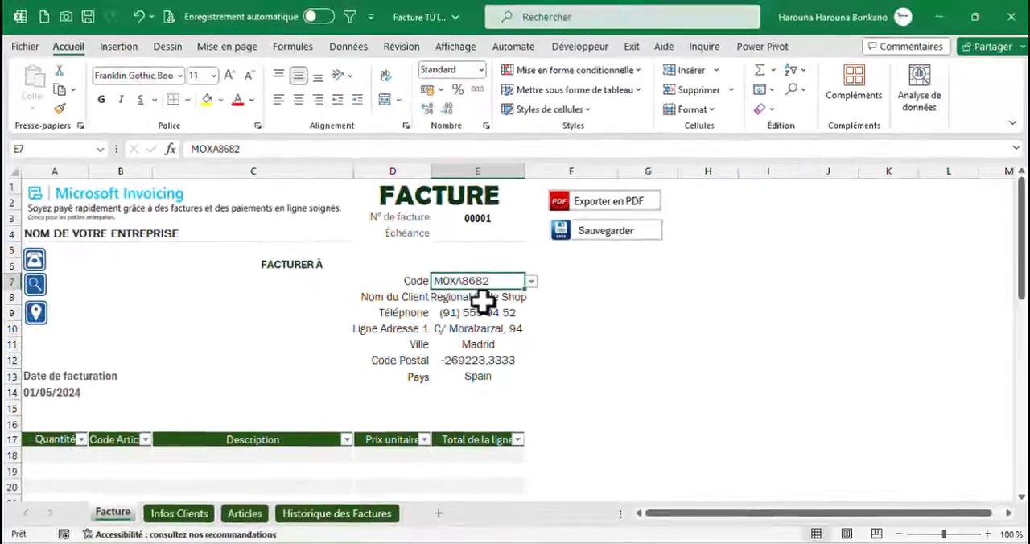
Copy the Nom du Client lookup formula from E8 into the Échéance cell E4
click(492, 295)
key(ctrl+c)
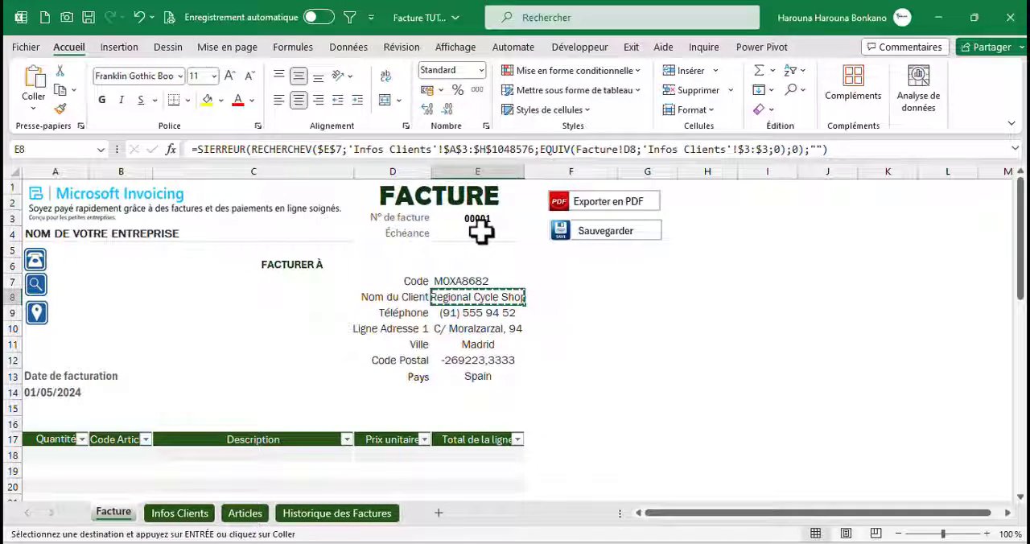
click(480, 234)
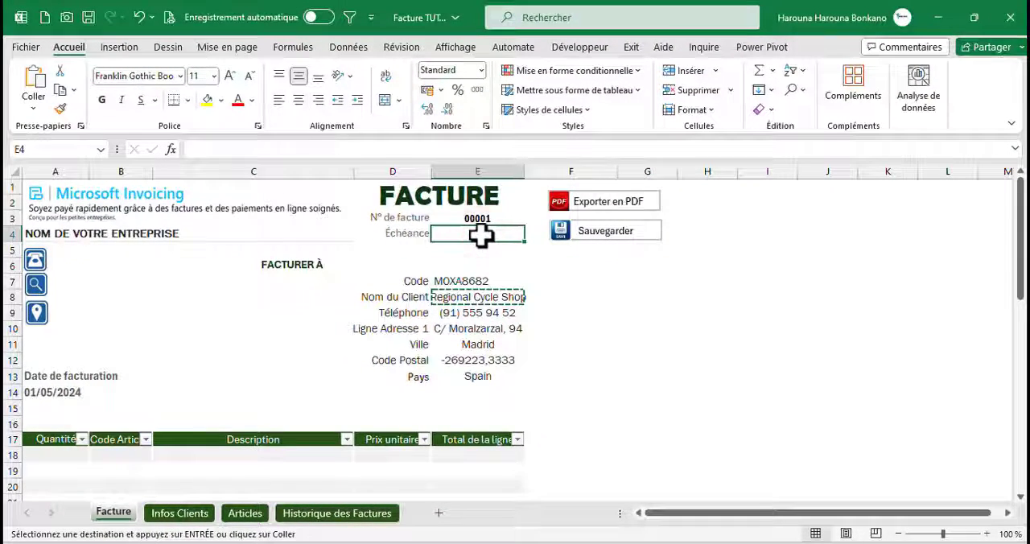
key(ctrl+v)
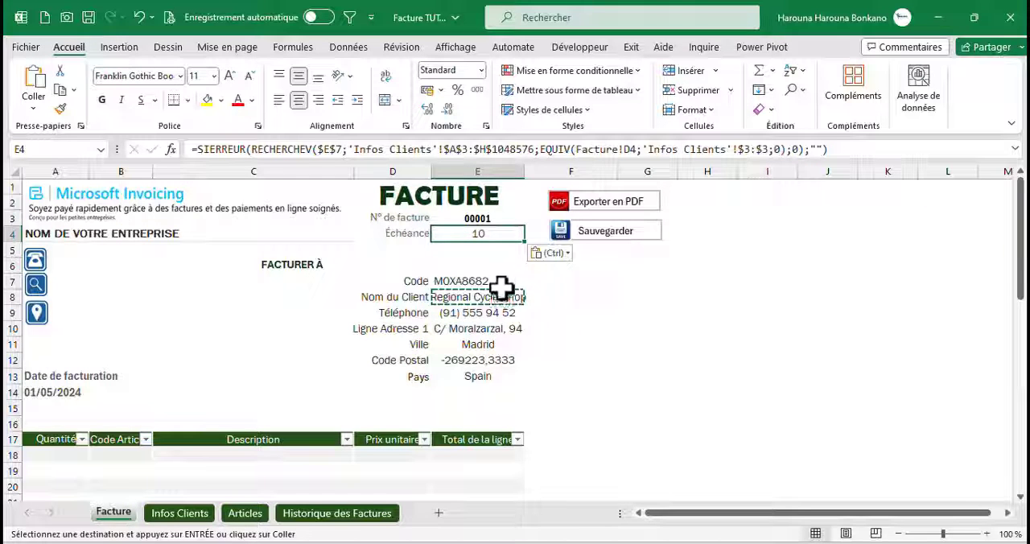
Select a different client code in E7 to check that Échéance and the client details update
click(487, 282)
click(531, 280)
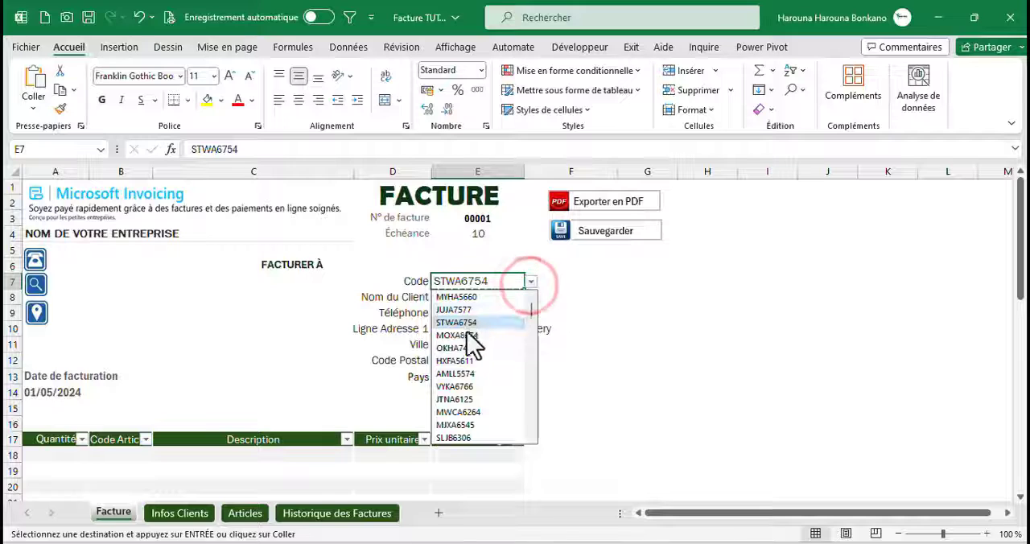
click(473, 336)
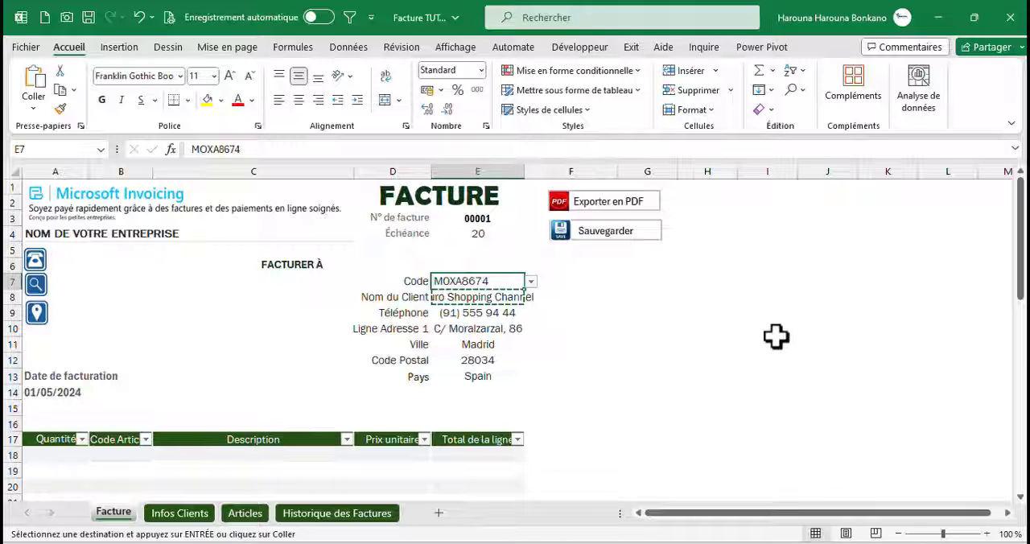
Examine the invoice line table's columns from Quantité to Total de la ligne
drag(1020, 241, 1025, 326)
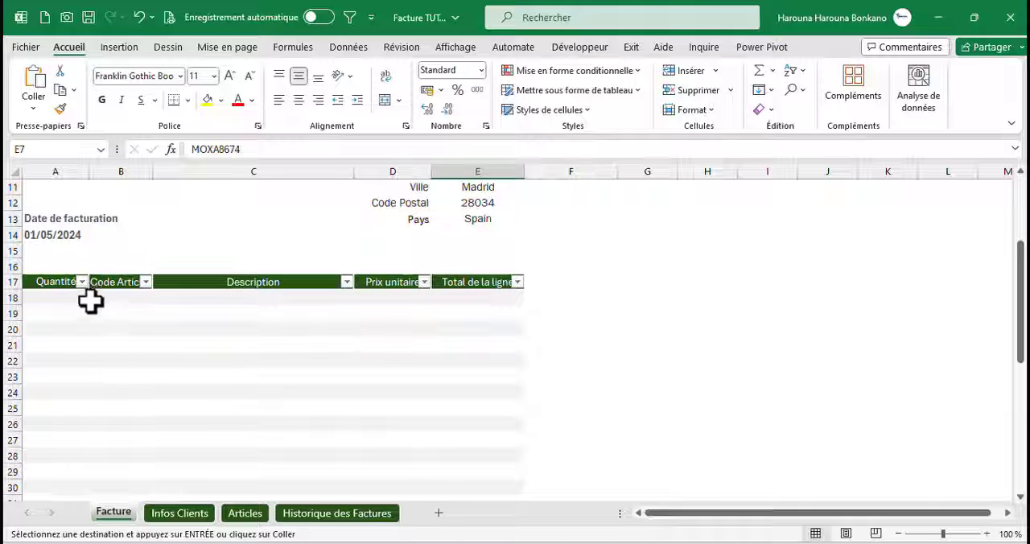
click(60, 296)
key(Tab)
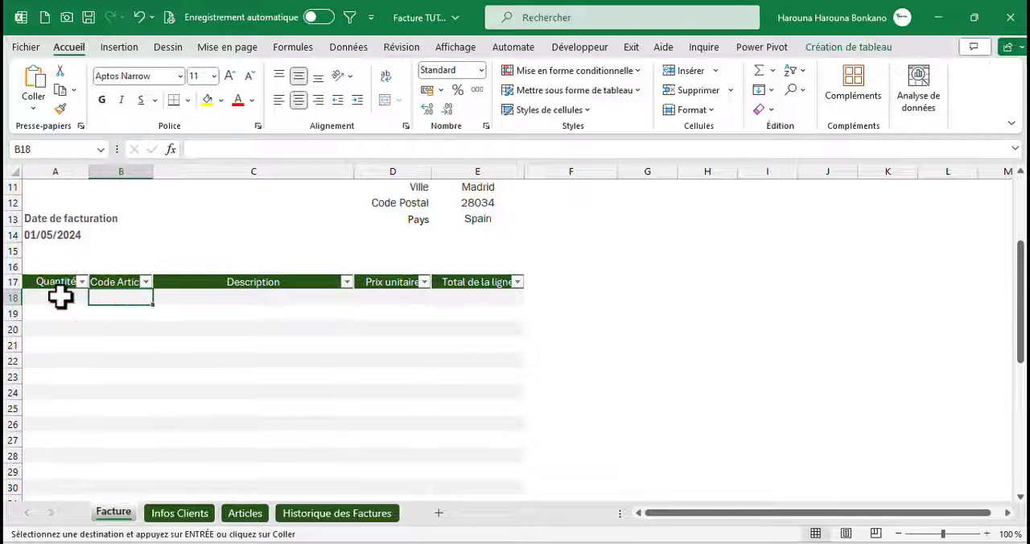
key(Tab)
key(Tab)
key(Tab)
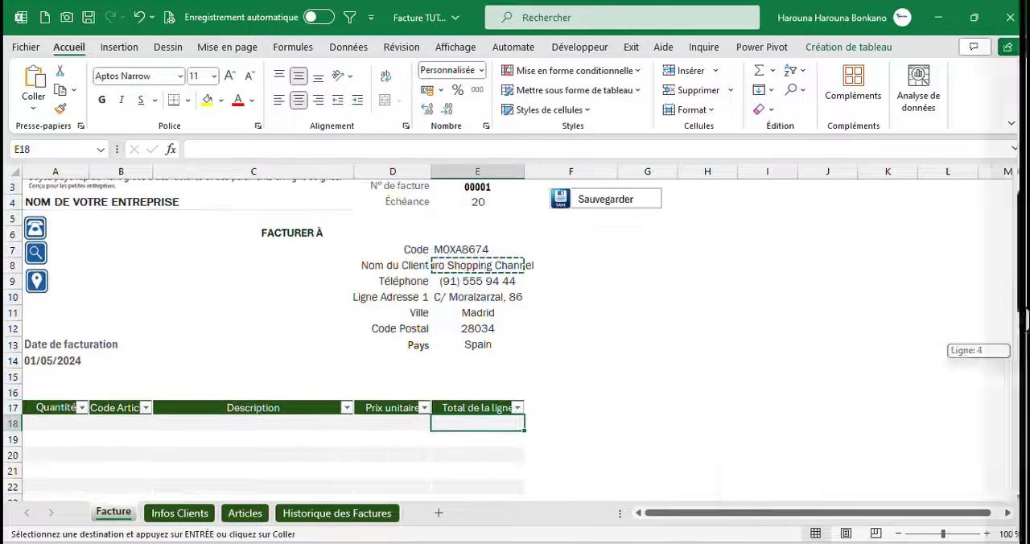
drag(1024, 333, 1025, 343)
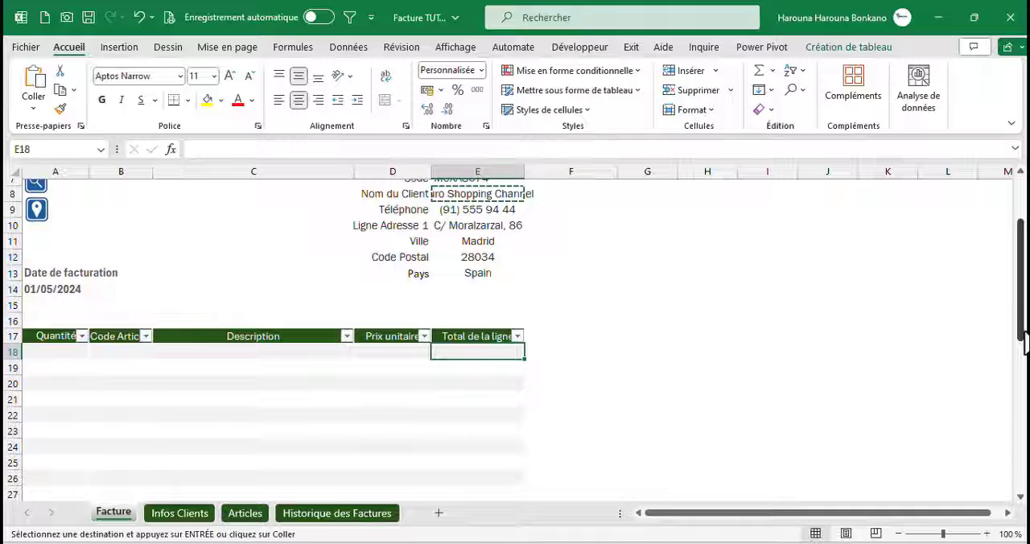
Add list data validation to the table's Code Articles column, using Articles!$A$4:$A$1048576 as the source
click(121, 330)
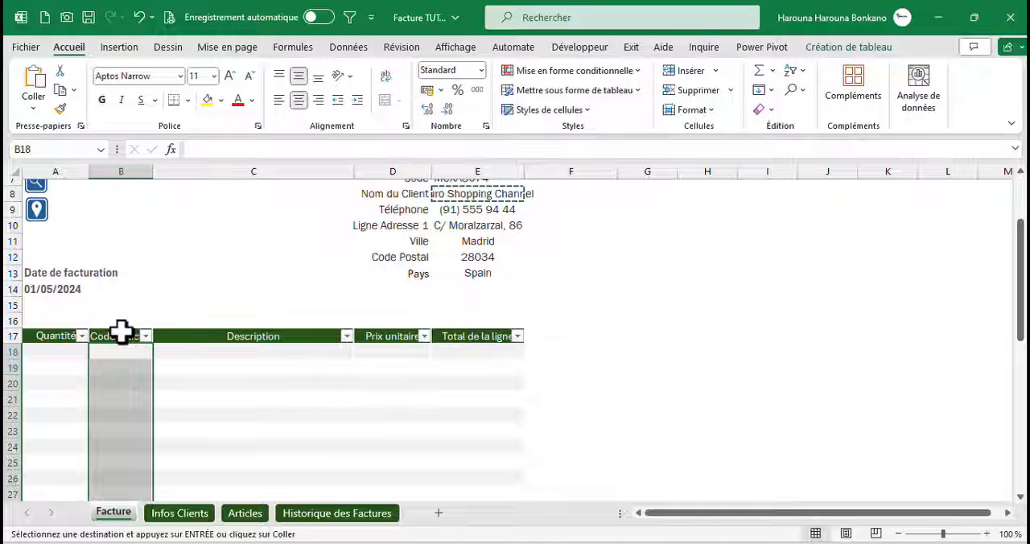
click(348, 48)
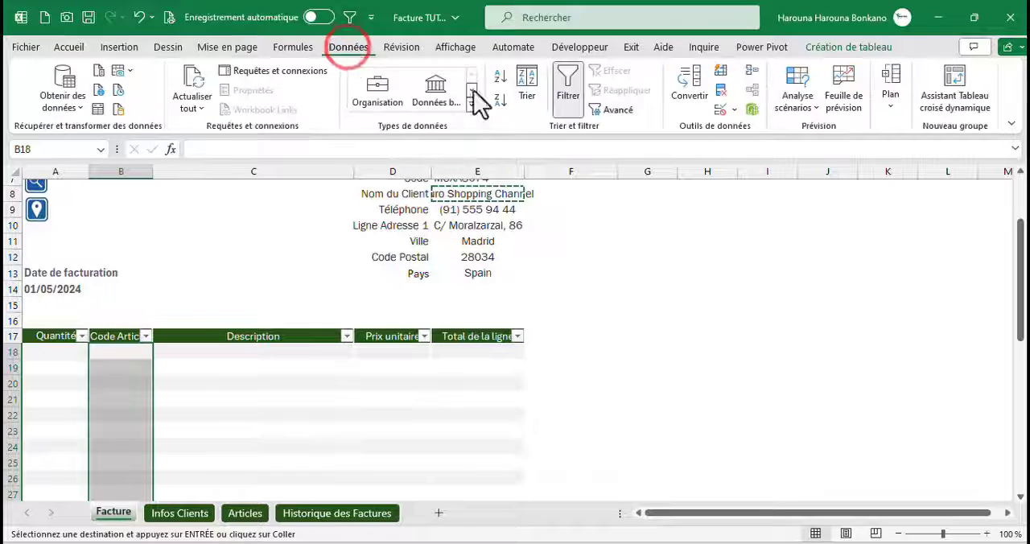
click(723, 110)
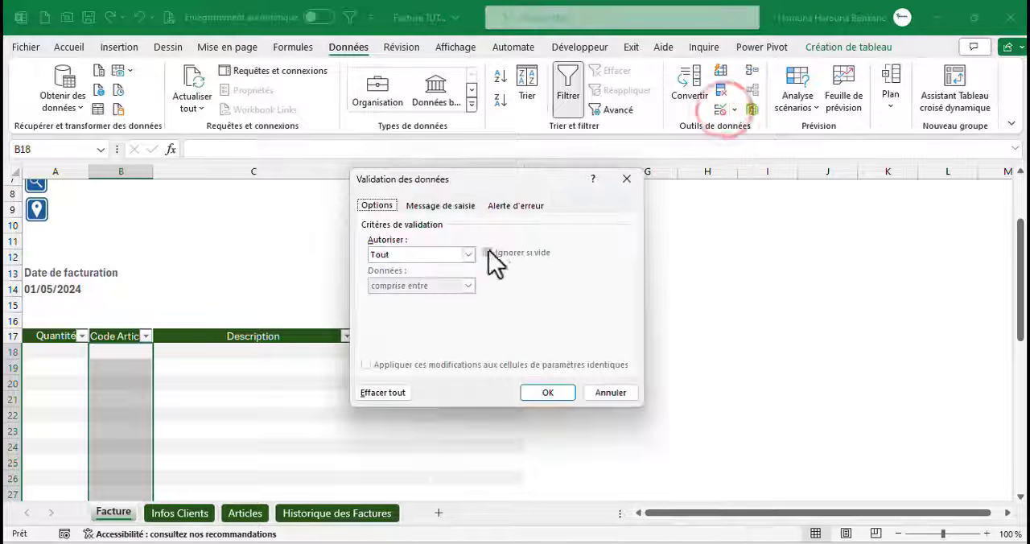
click(415, 256)
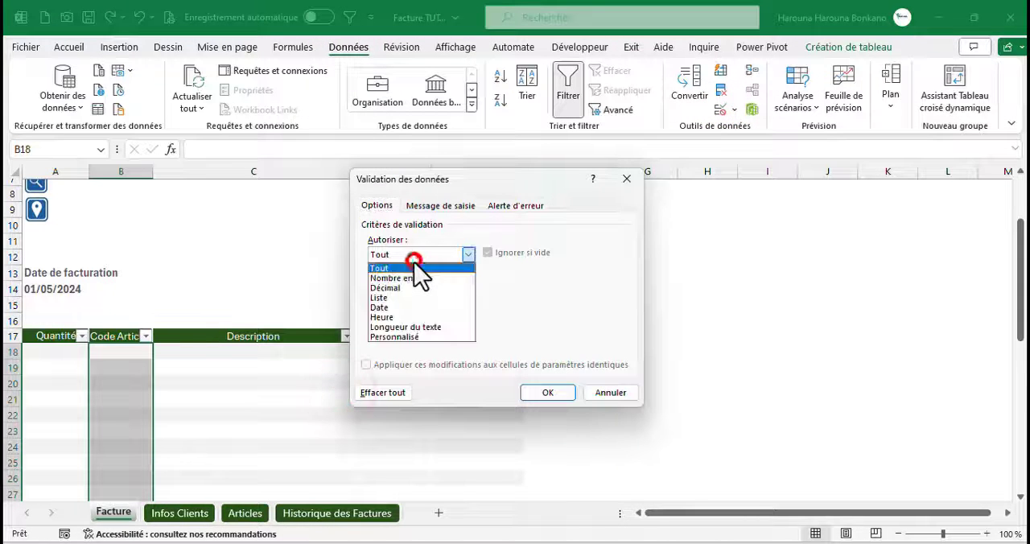
click(395, 298)
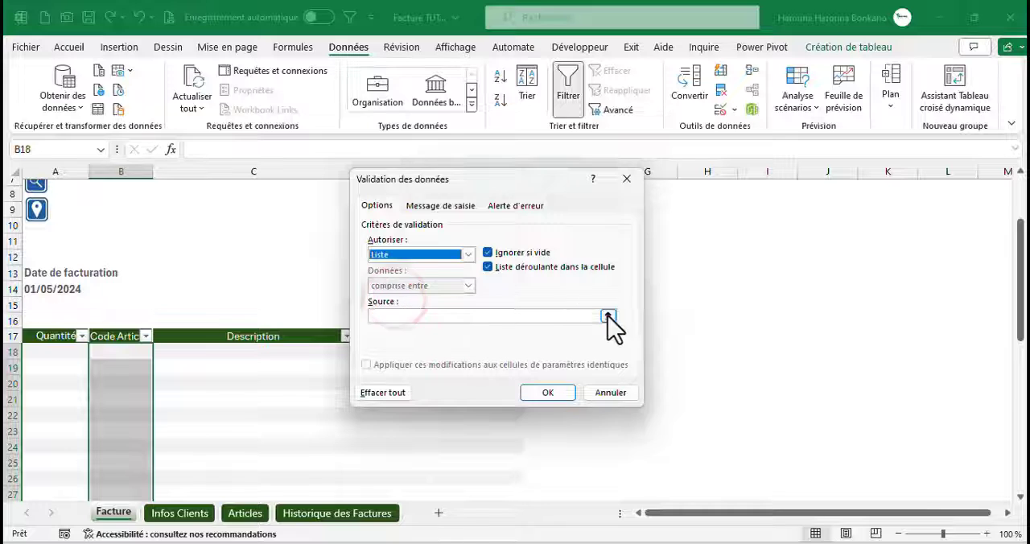
click(609, 315)
click(245, 512)
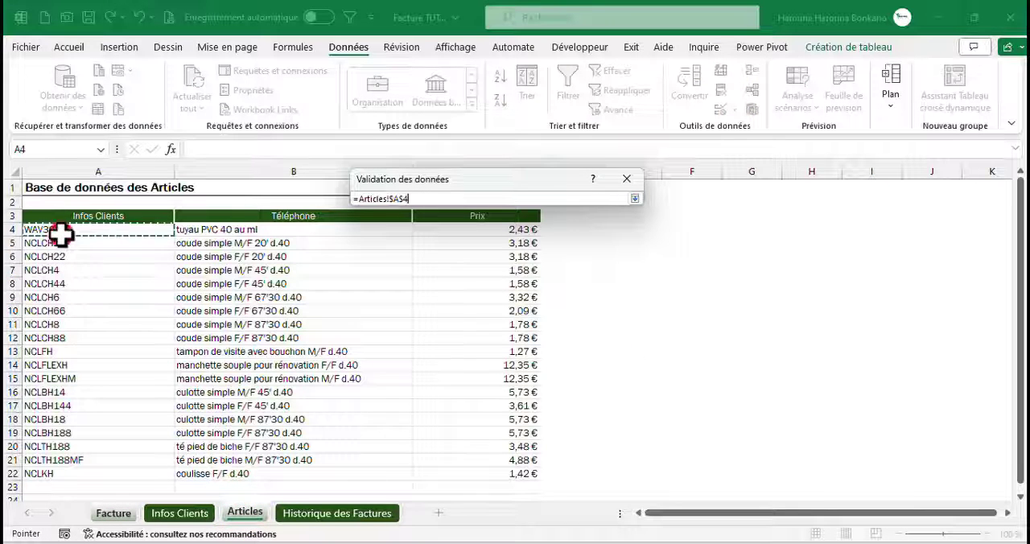
key(ctrl+shift+Down)
key(ctrl+shift+Down)
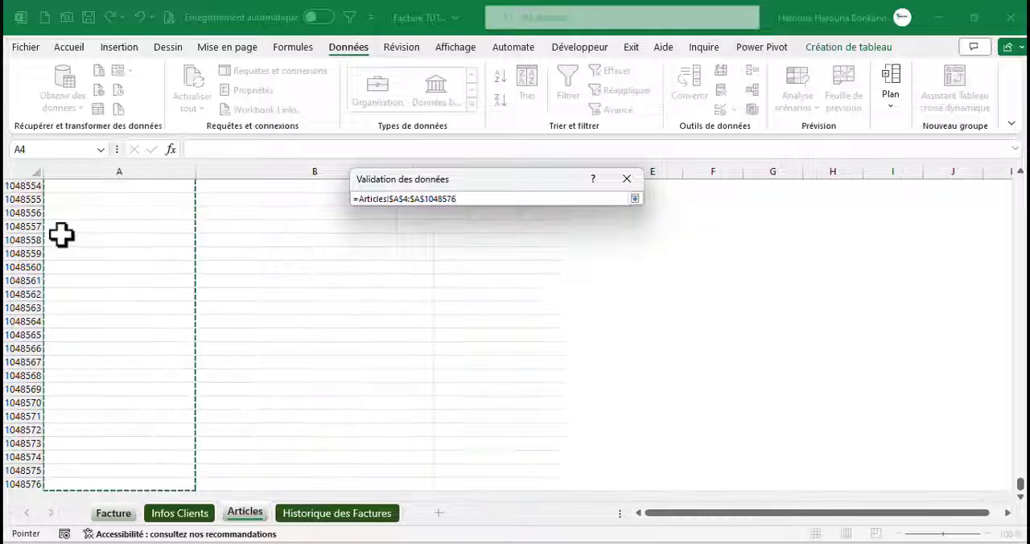
key(Return)
key(Return)
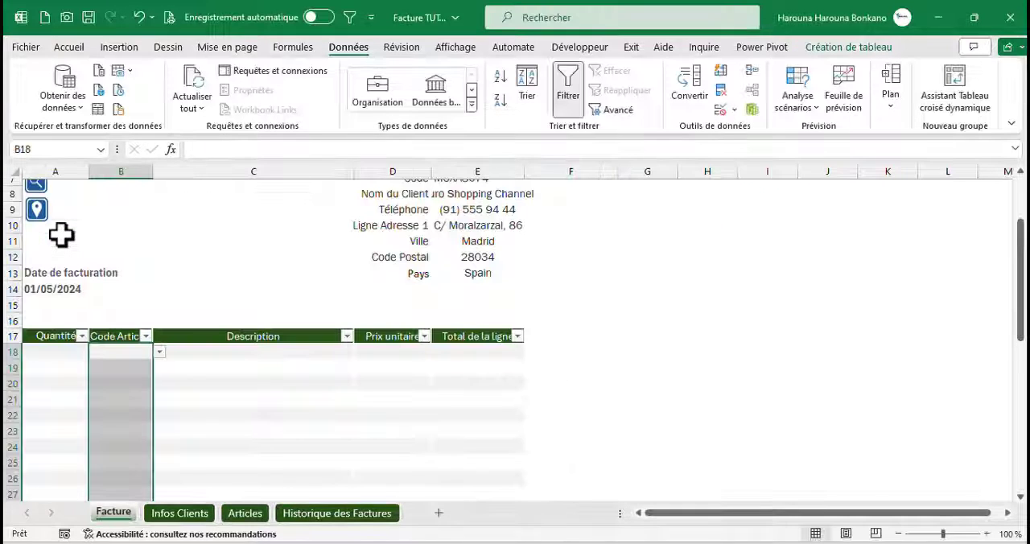
Choose article codes NCLCH88, NCLBH14 and NCLKH from the dropdowns in B18, B19 and B20
click(125, 355)
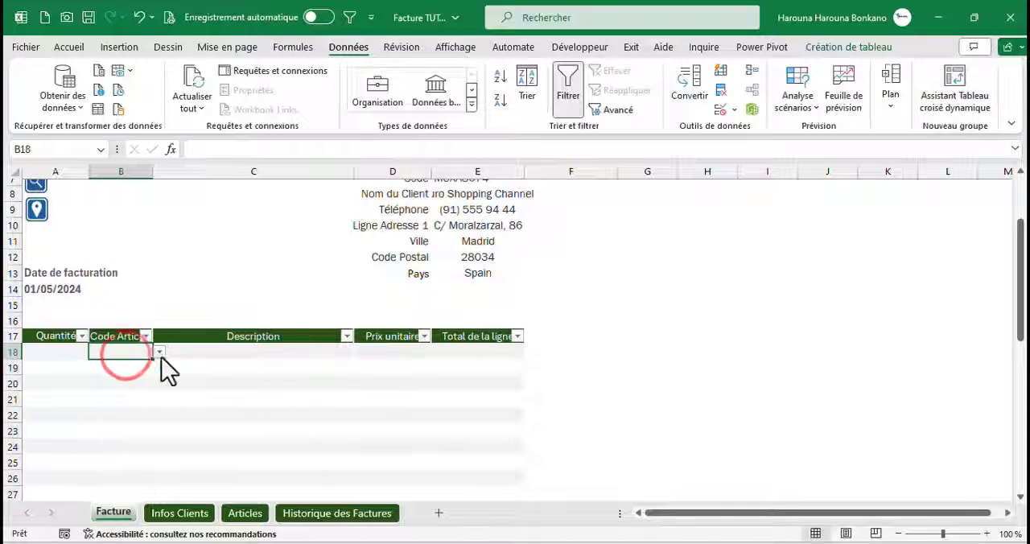
click(159, 353)
click(115, 372)
click(118, 368)
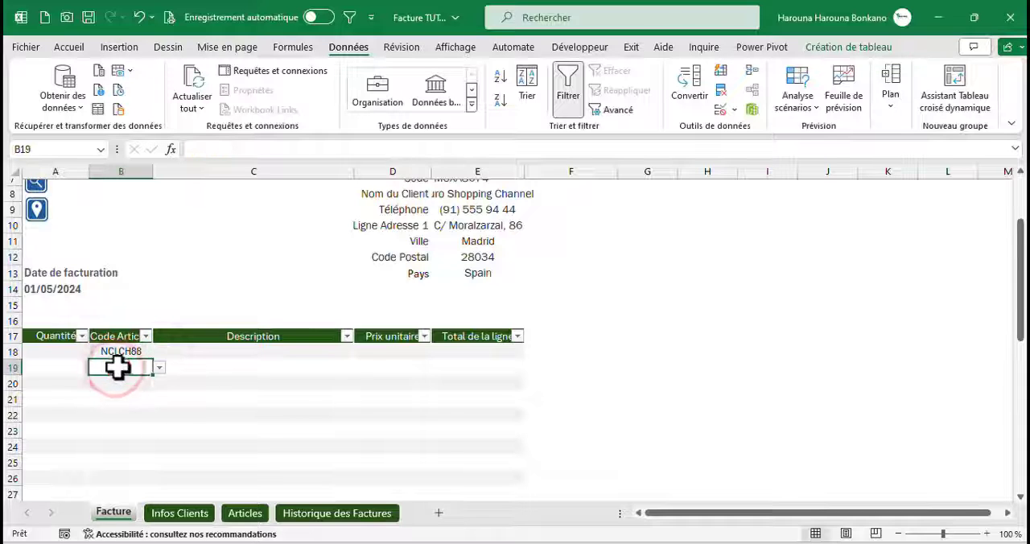
click(159, 368)
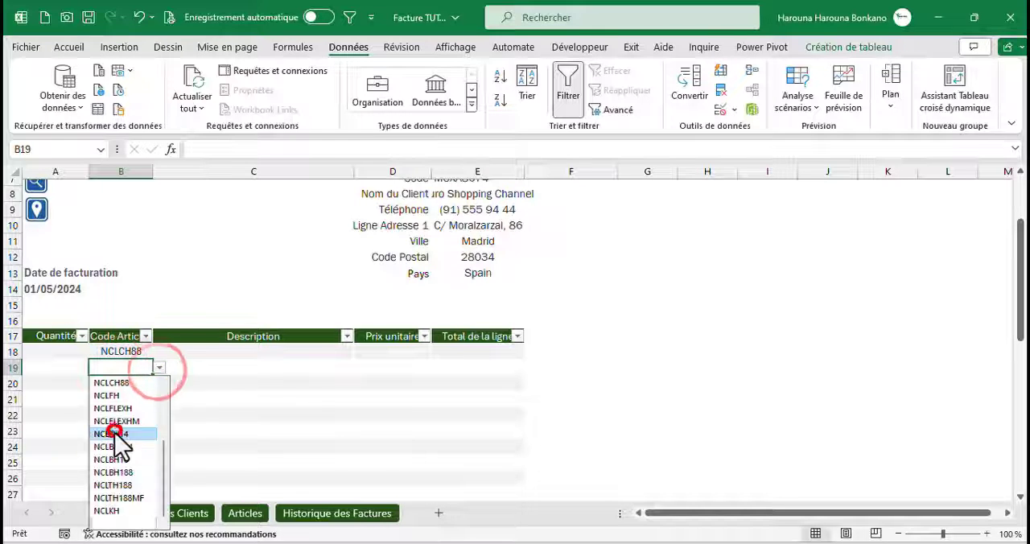
click(115, 433)
click(122, 384)
click(157, 385)
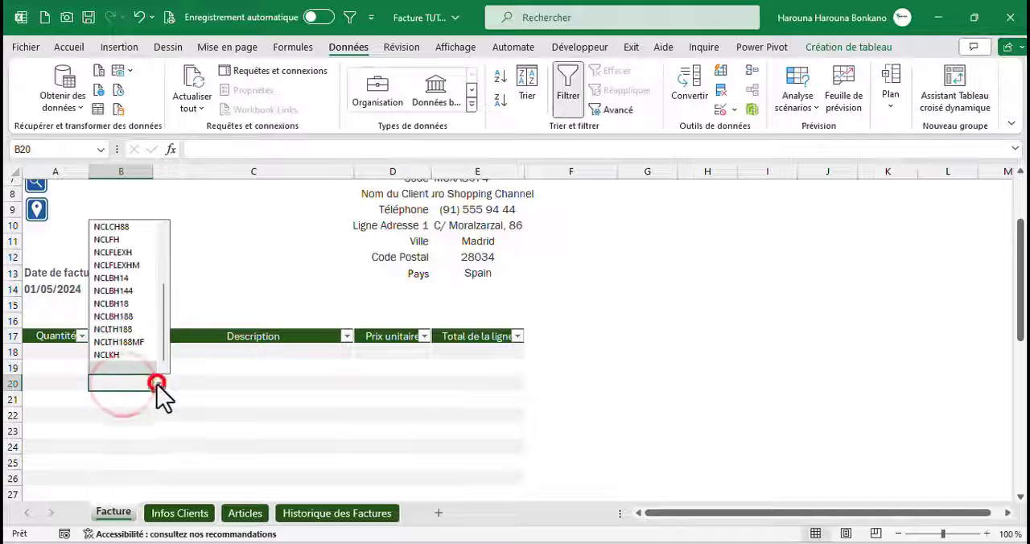
click(109, 355)
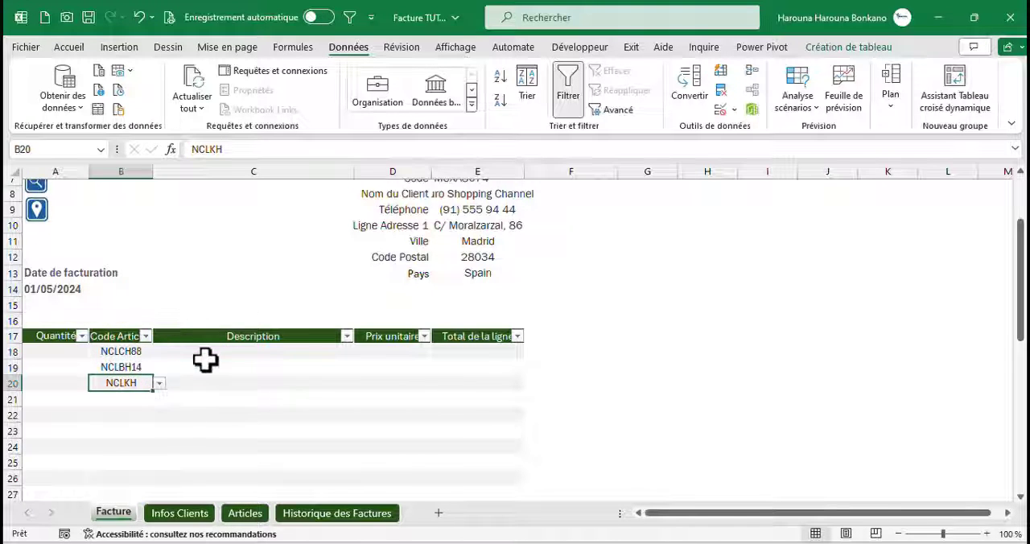
Start a RECHERCHEV formula in Description cell C18 with the row's Code Articles cell as the lookup value
click(205, 354)
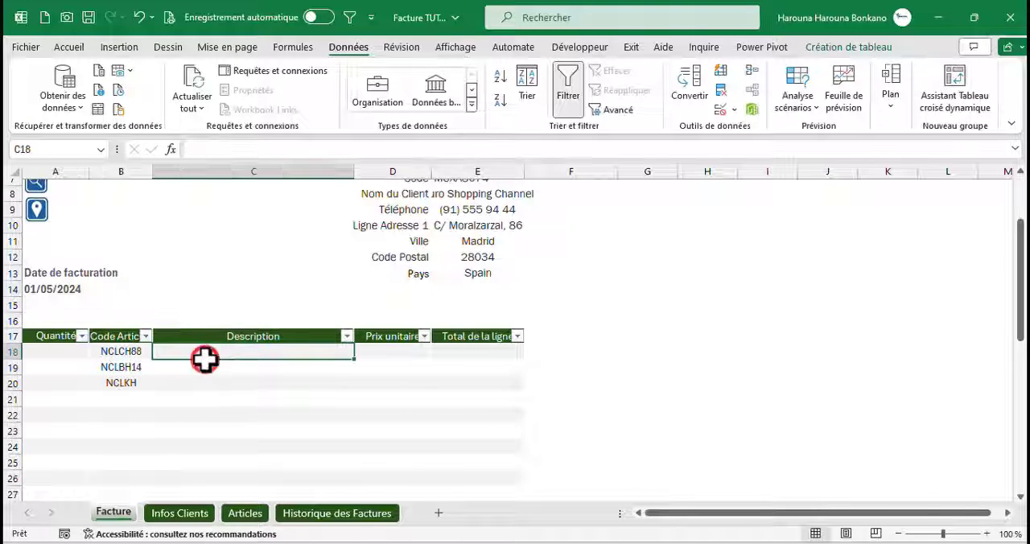
click(385, 356)
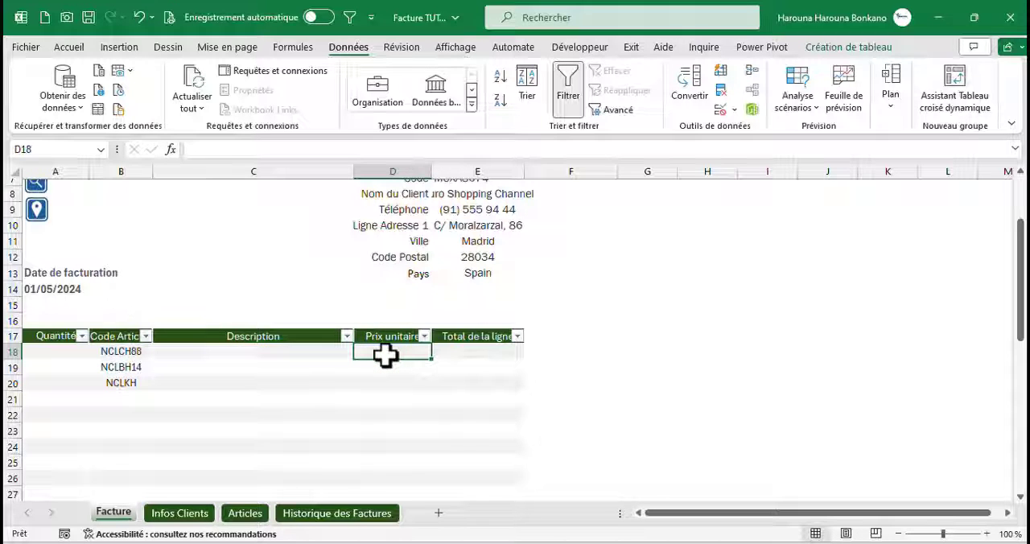
click(221, 350)
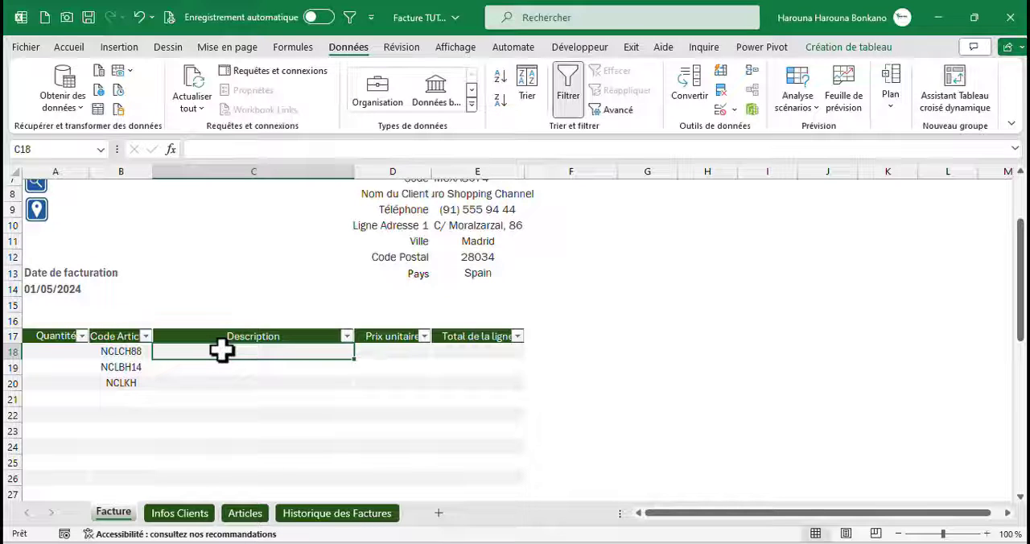
text(=rec)
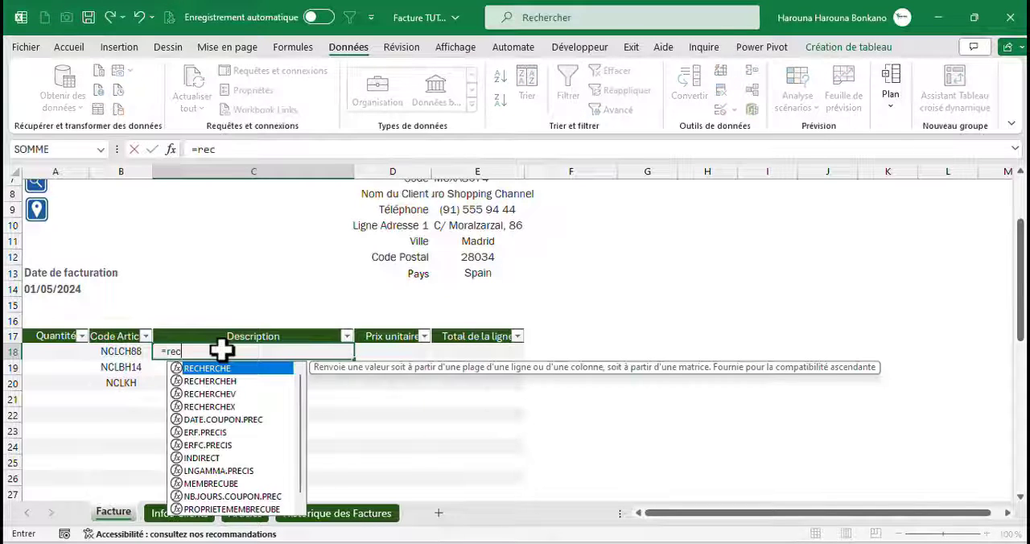
key(Down)
key(Down)
key(Down)
key(Up)
key(Tab)
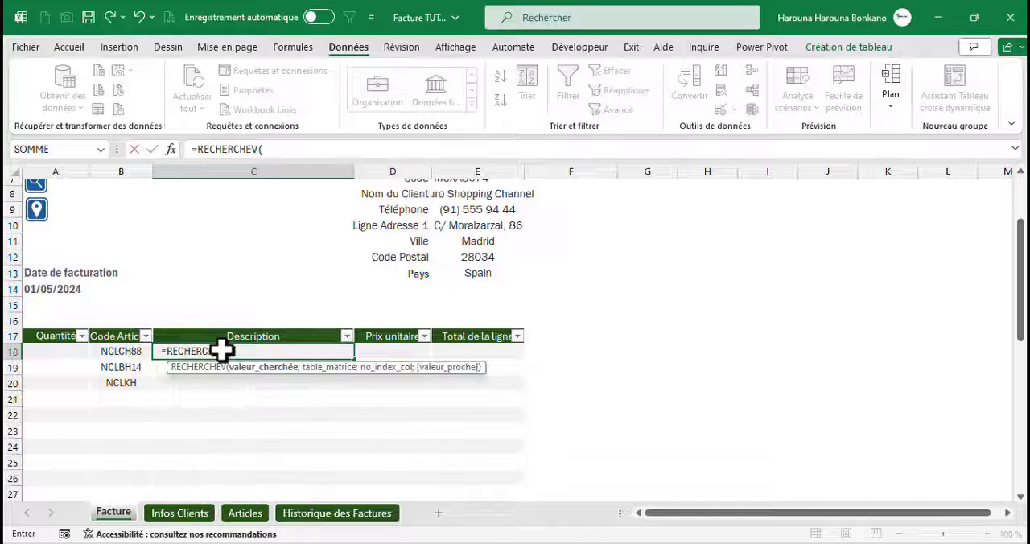
click(119, 347)
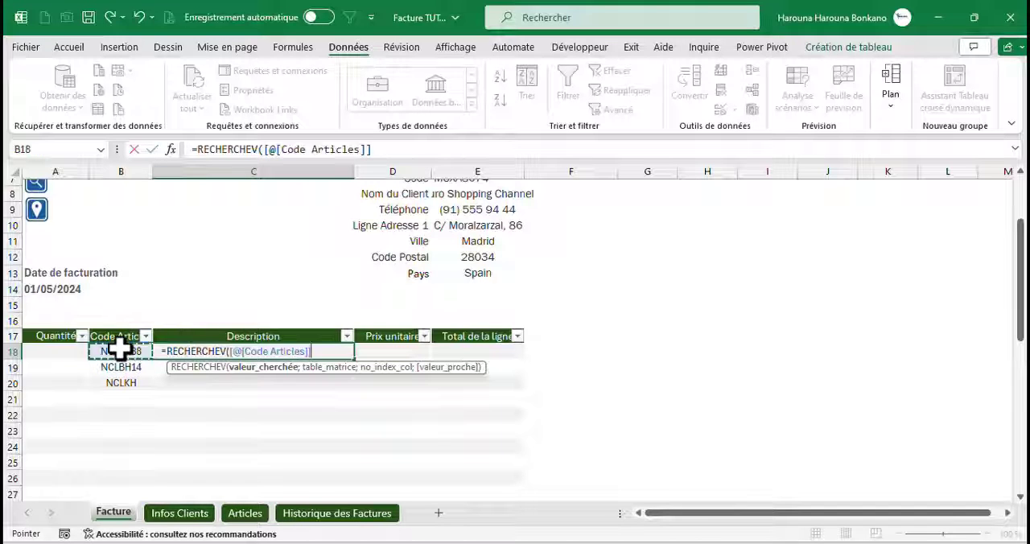
text(;)
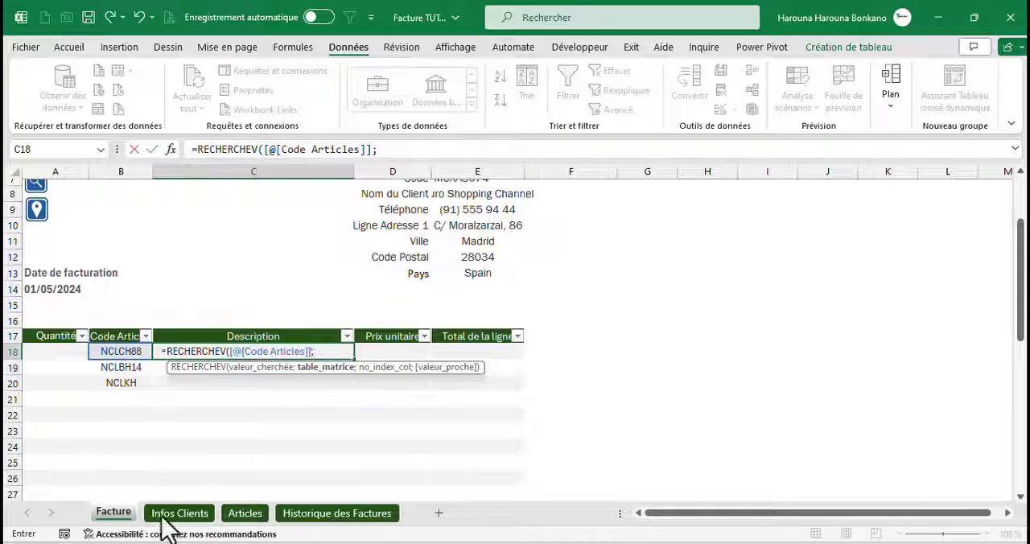
Set columns A to C of the Articles sheet, Articles!$A:$C, as the formula's lookup table
click(245, 515)
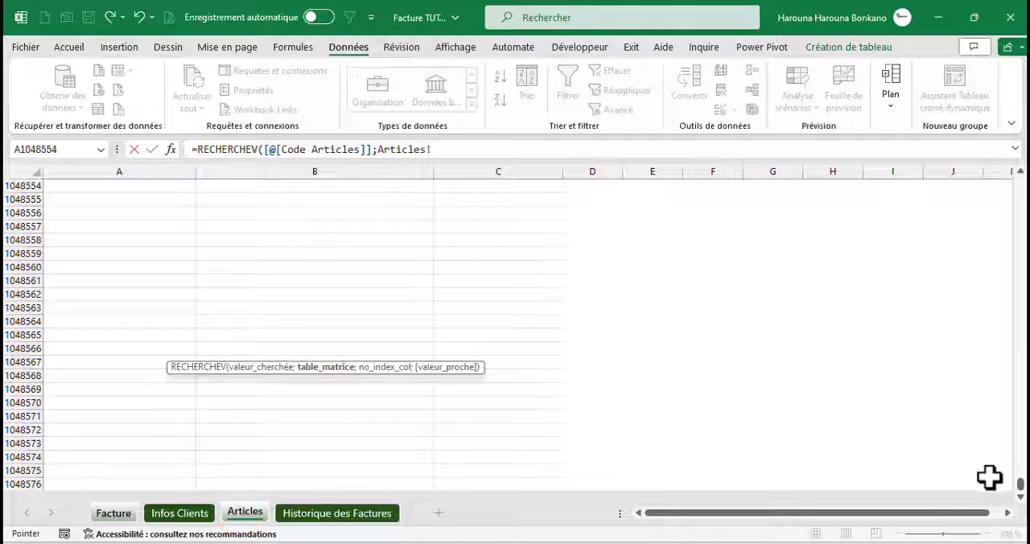
drag(1019, 487, 1020, 485)
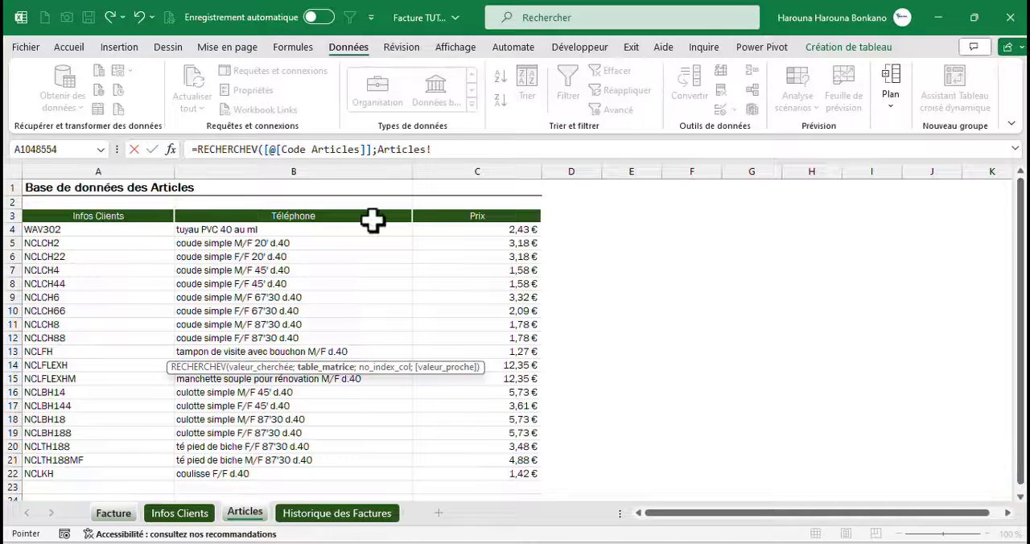
drag(109, 159, 459, 191)
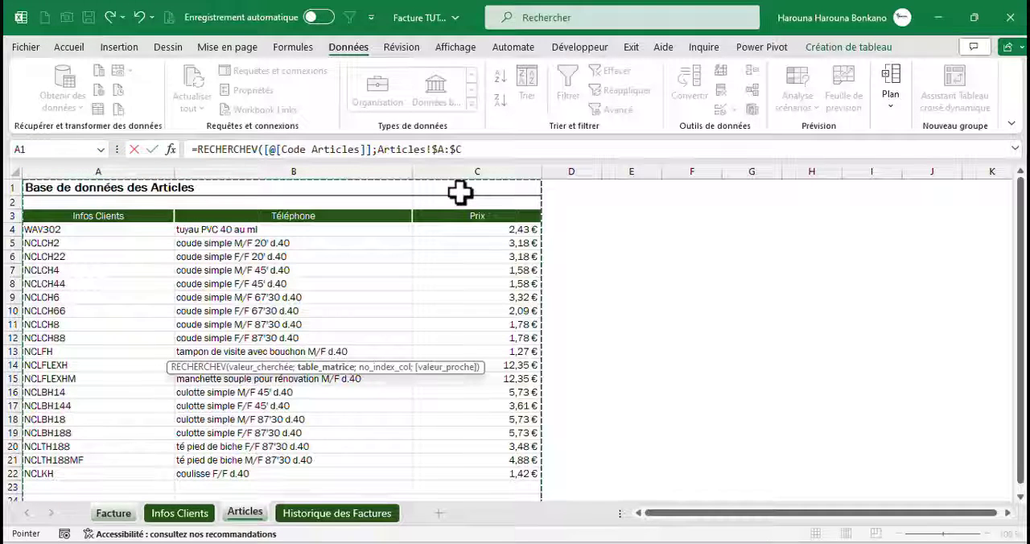
text(;)
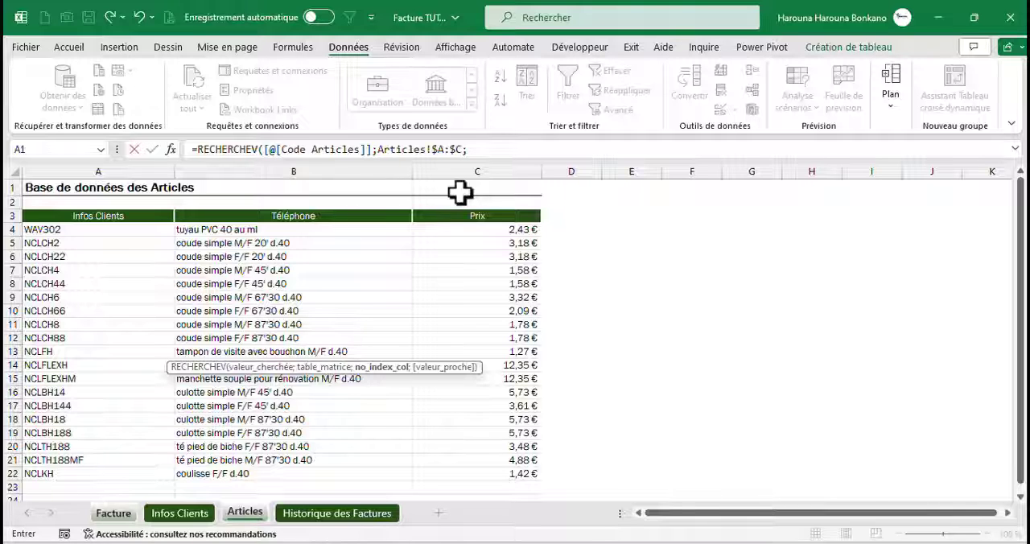
text(col)
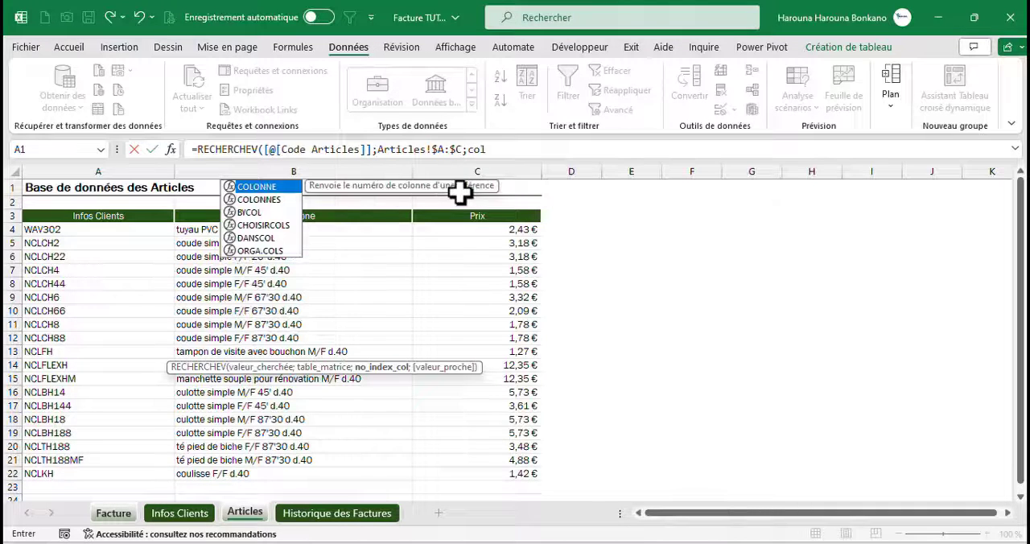
Finish the formula with COLONNE(B1) as column index and 0 for exact match, and apply it to the whole Description column
key(Tab)
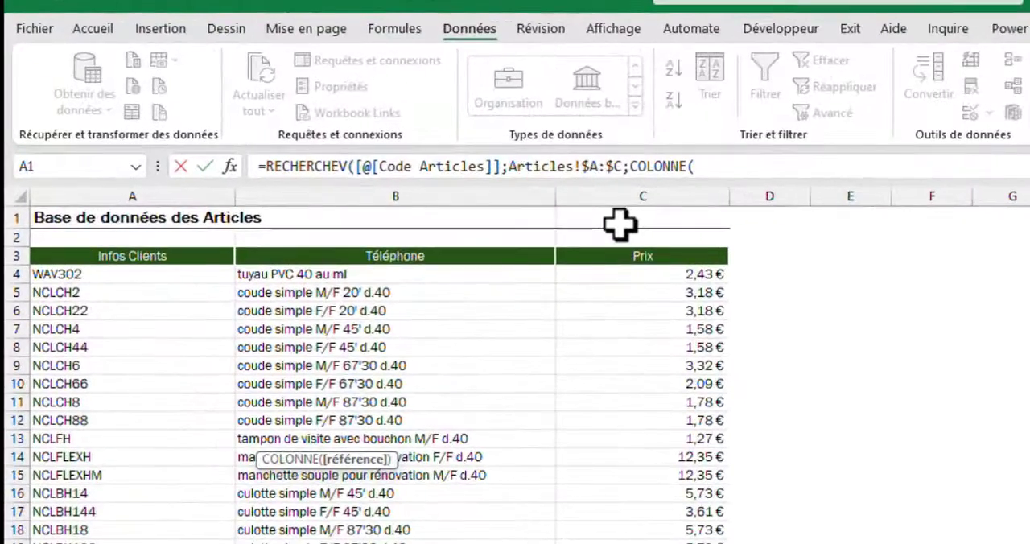
text(B1)
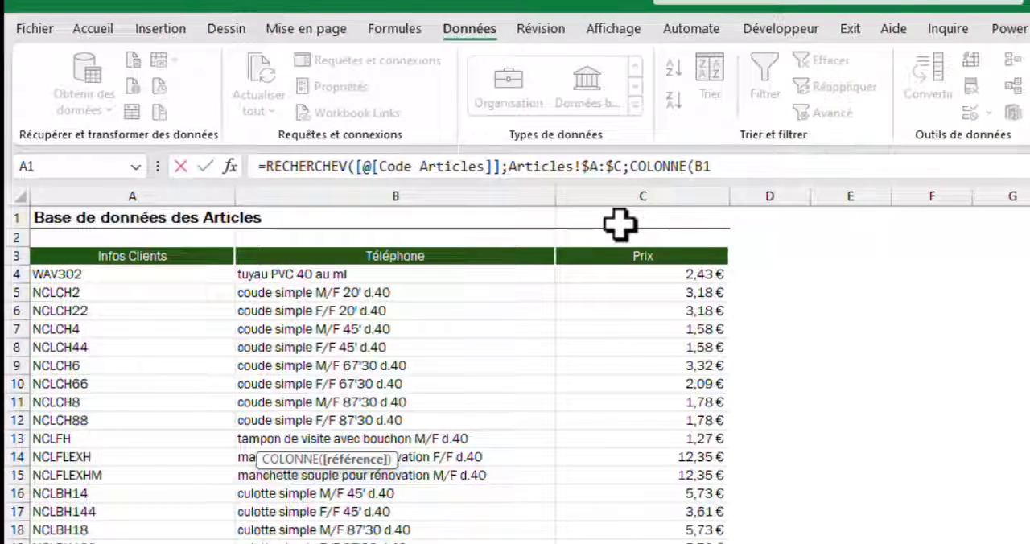
text();)
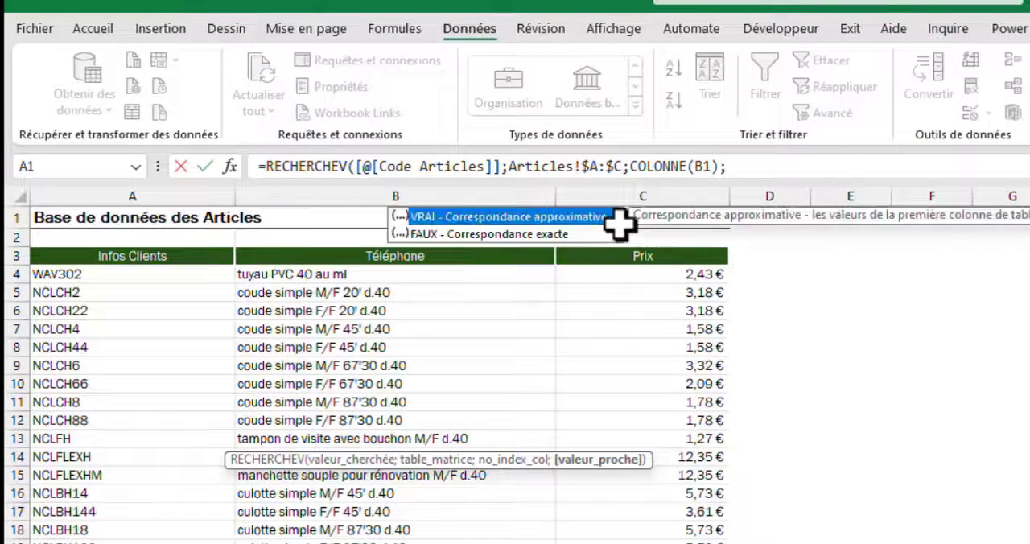
text(0)
key(Return)
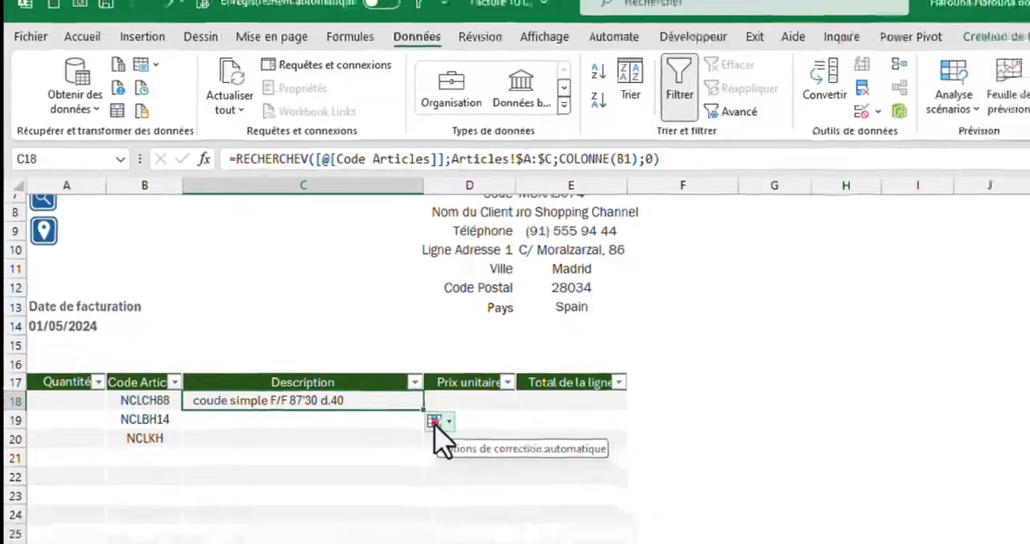
click(492, 461)
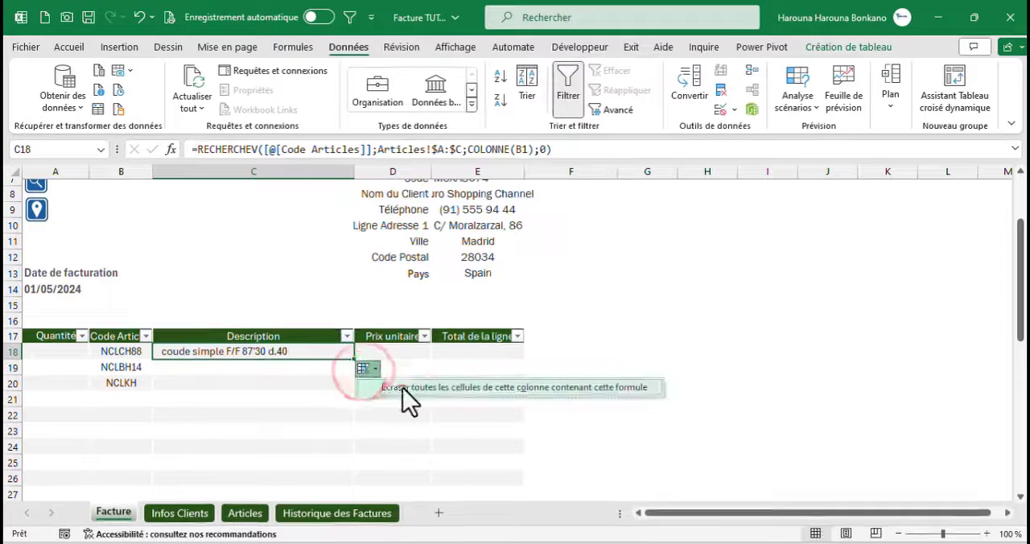
click(542, 486)
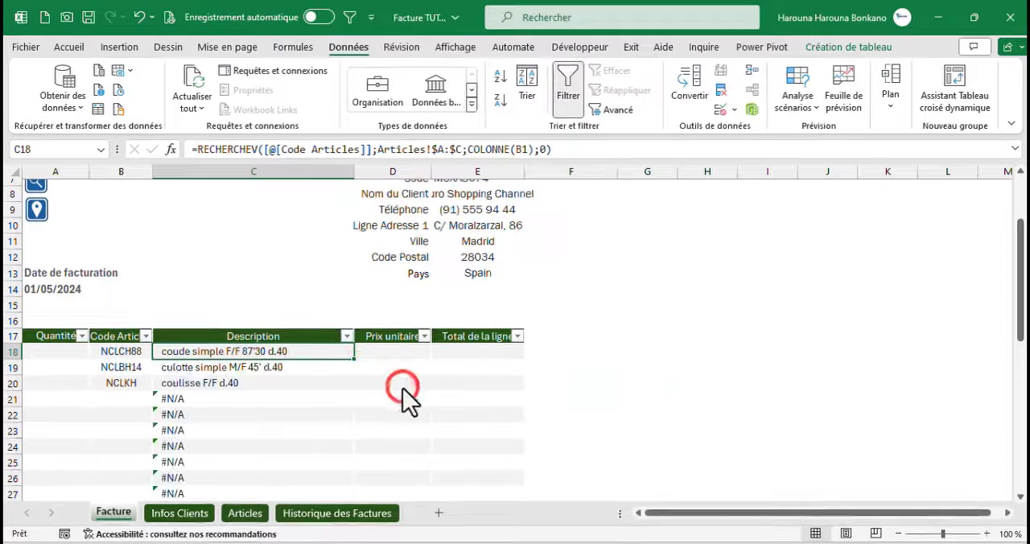
Wrap the RECHERCHEV formula in Description cell C18 in a SIERREUR function
click(193, 153)
text(si)
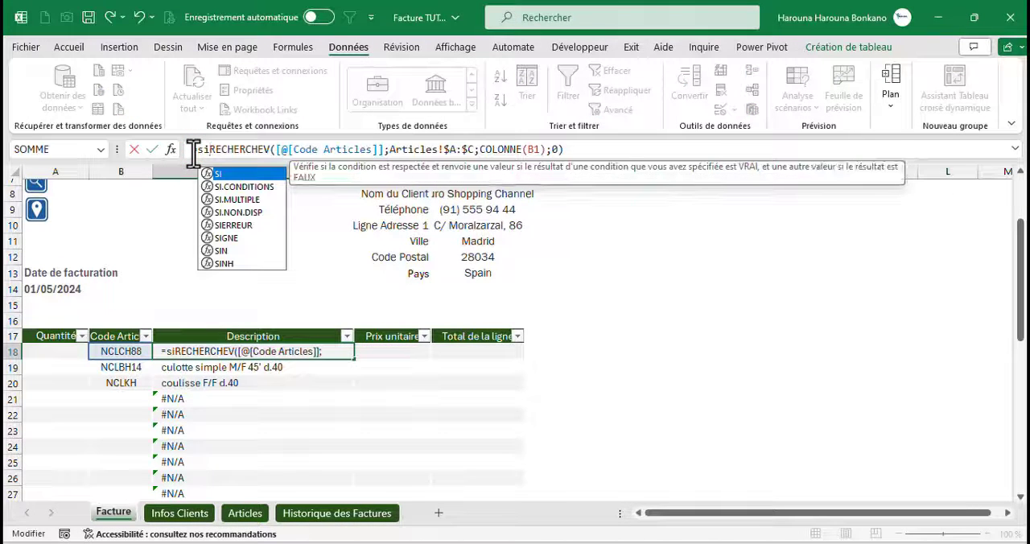
key(Down)
key(Down)
key(Down)
key(Down)
key(Tab)
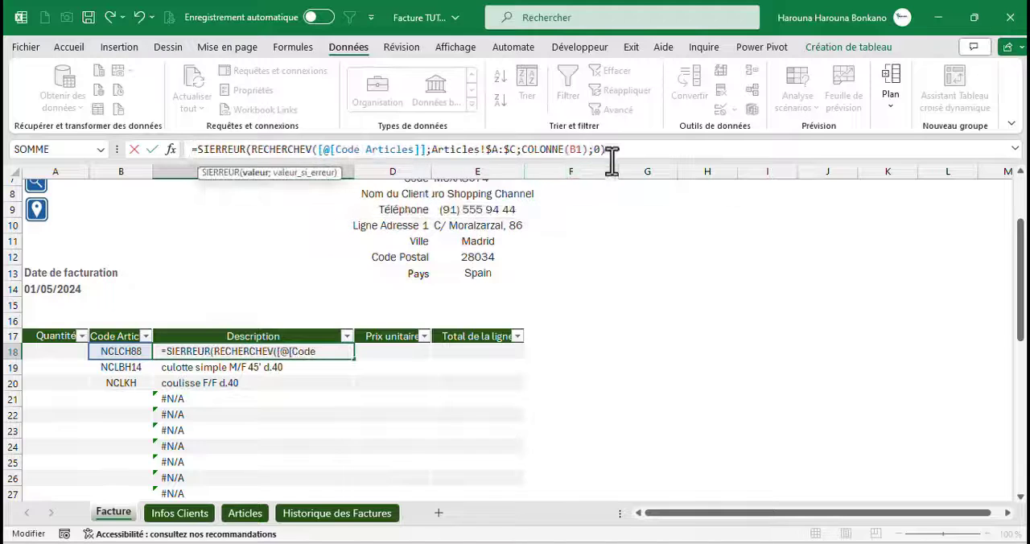
Complete the SIERREUR formula in C18 with an empty text "" as the error value and apply it to the whole Description column
click(612, 152)
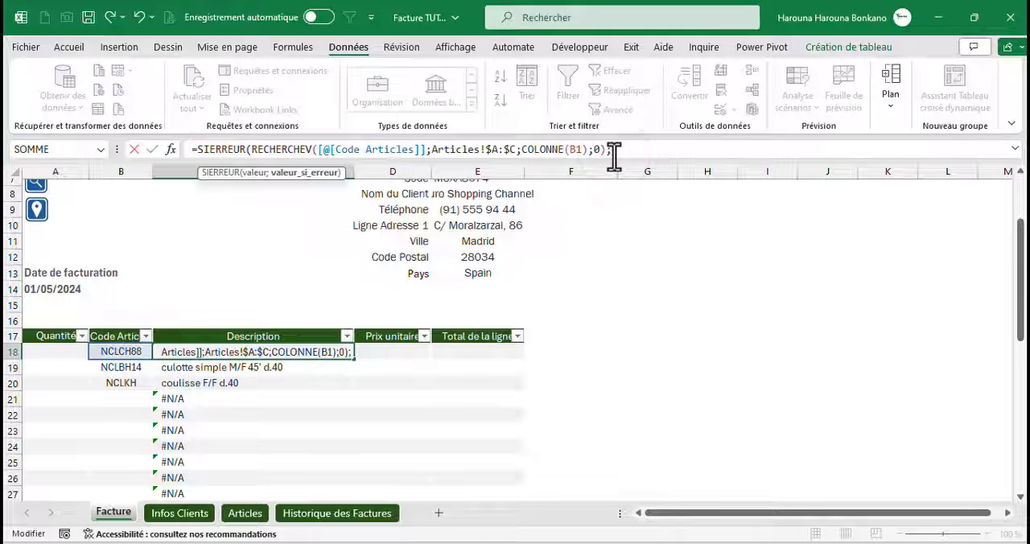
text(;"")
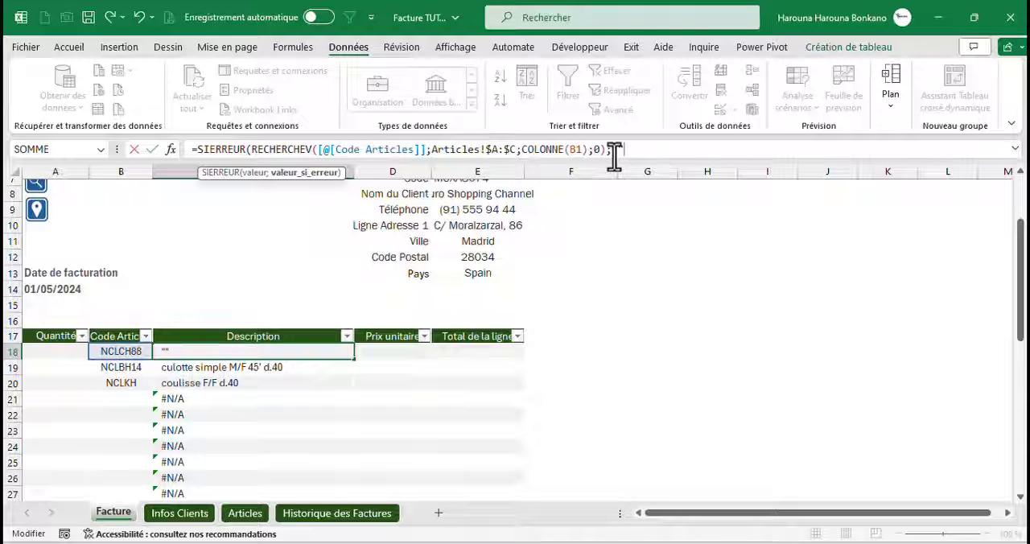
text())
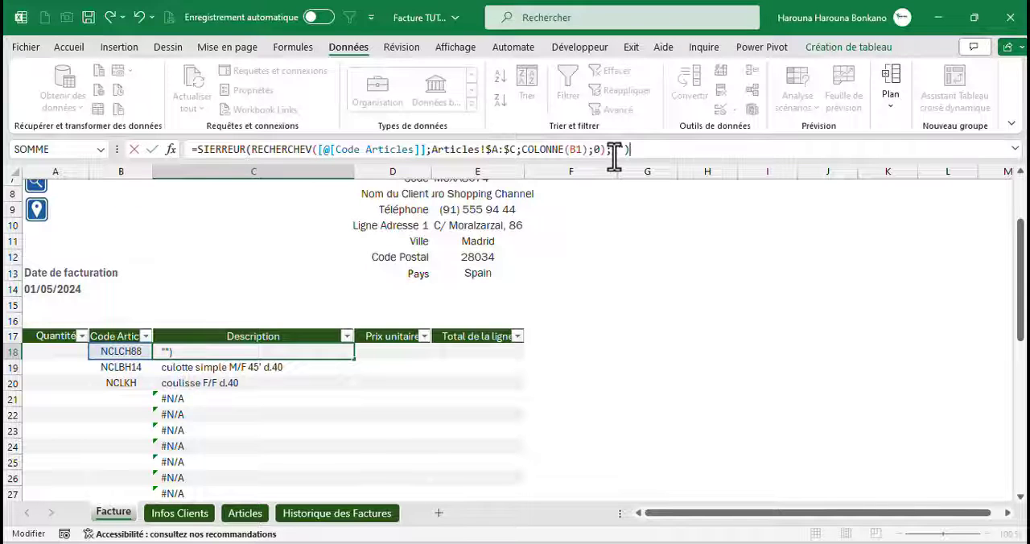
key(ctrl+Return)
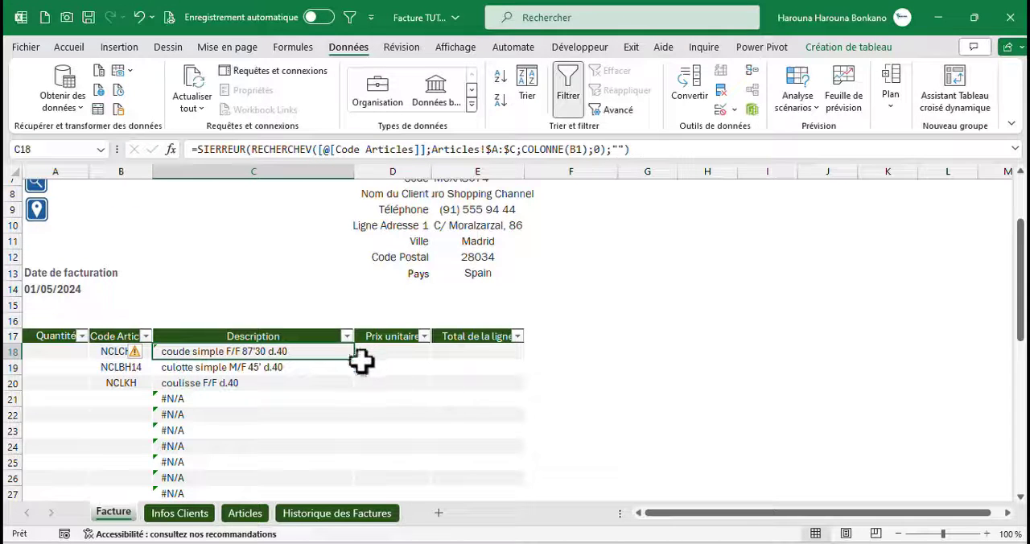
click(361, 373)
click(388, 388)
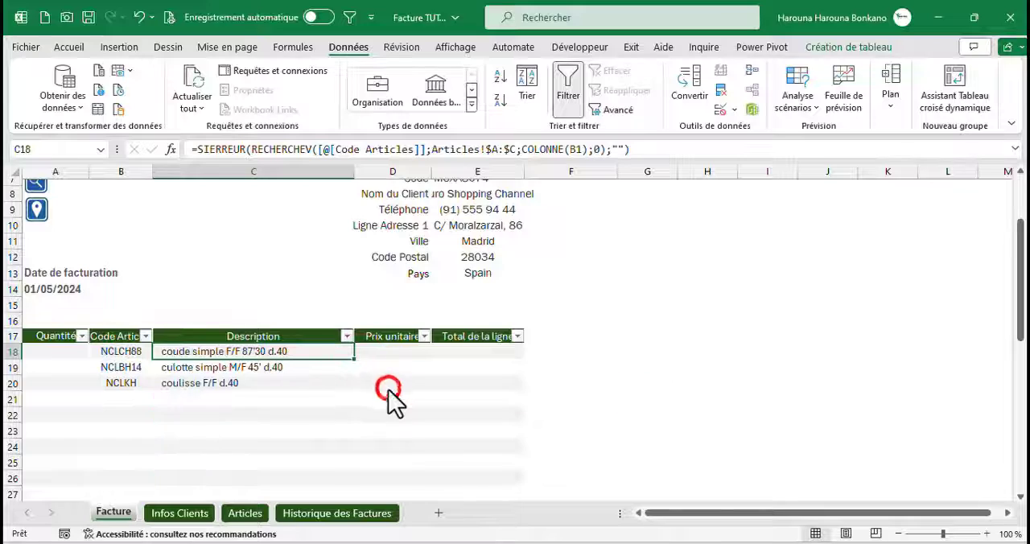
Fill the Prix unitaire column with the formula from C18, using the row's Code Articles cell as the lookup value
drag(351, 357, 396, 362)
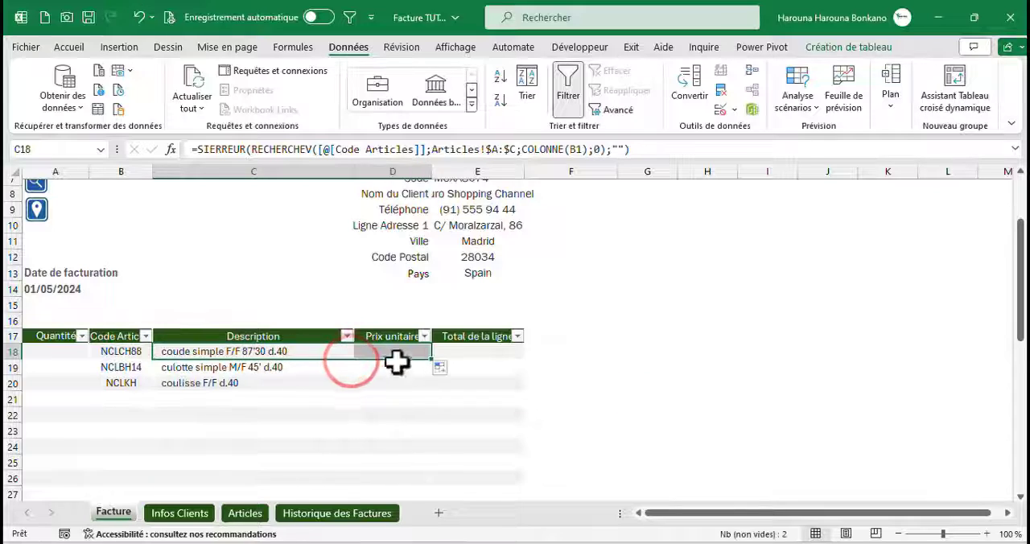
double_click(397, 355)
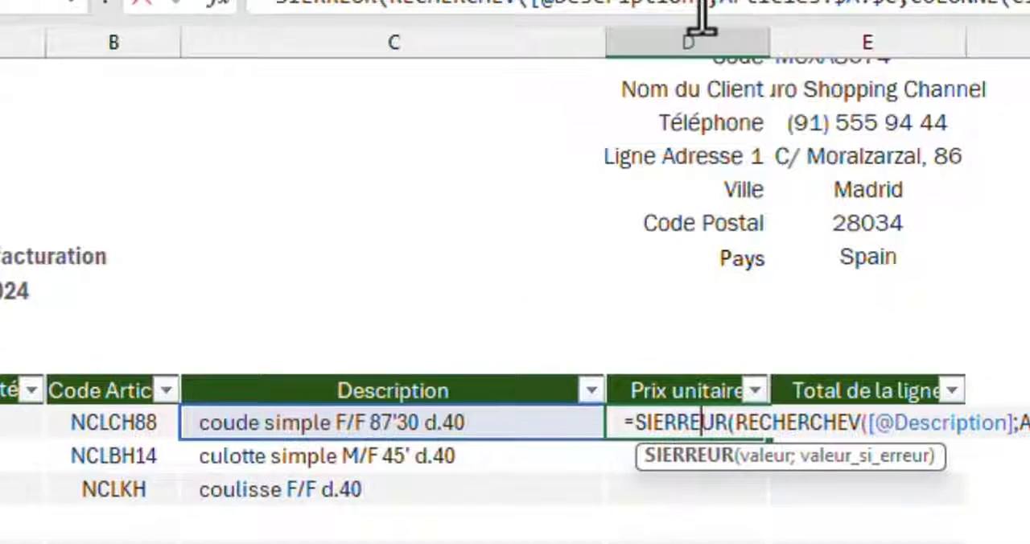
drag(716, 98, 552, 109)
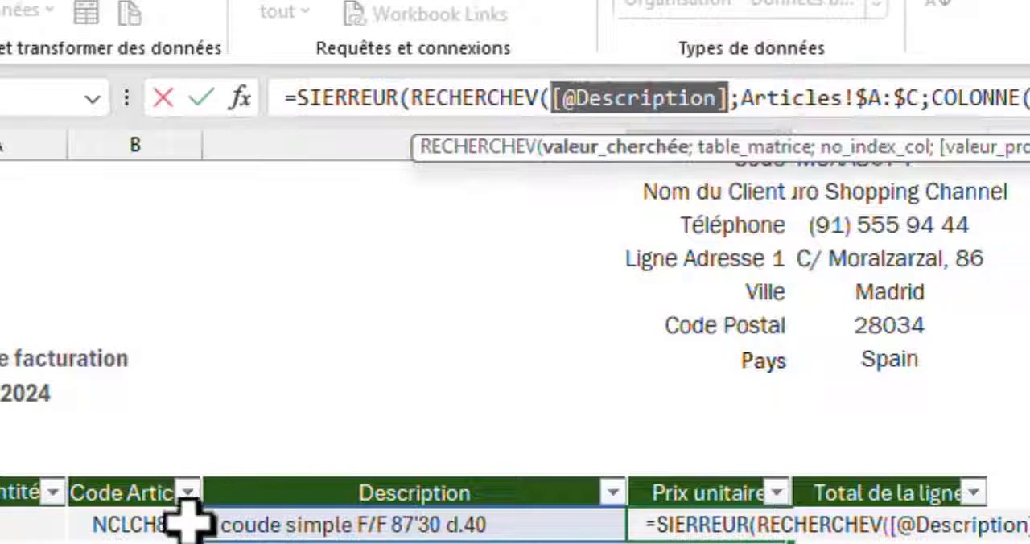
click(141, 523)
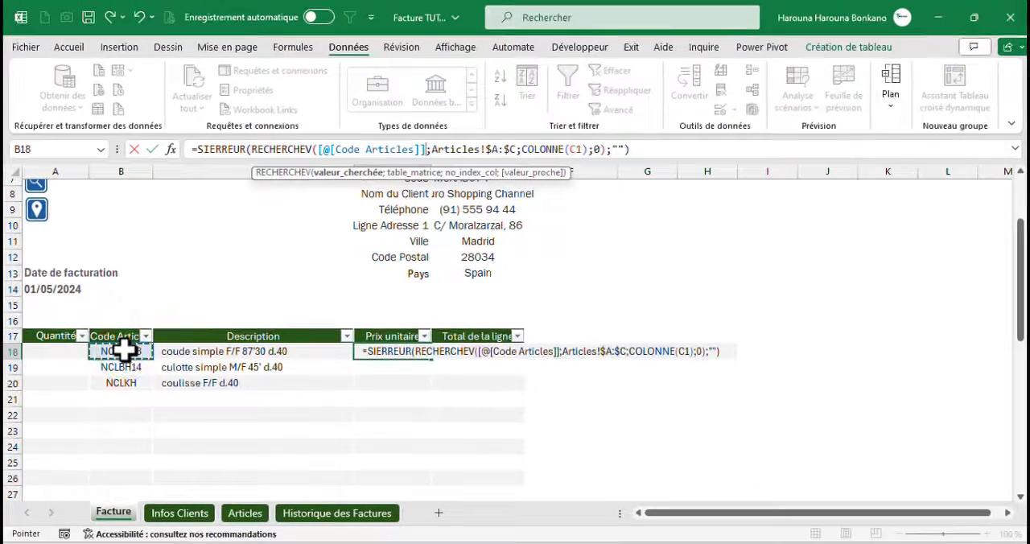
key(Return)
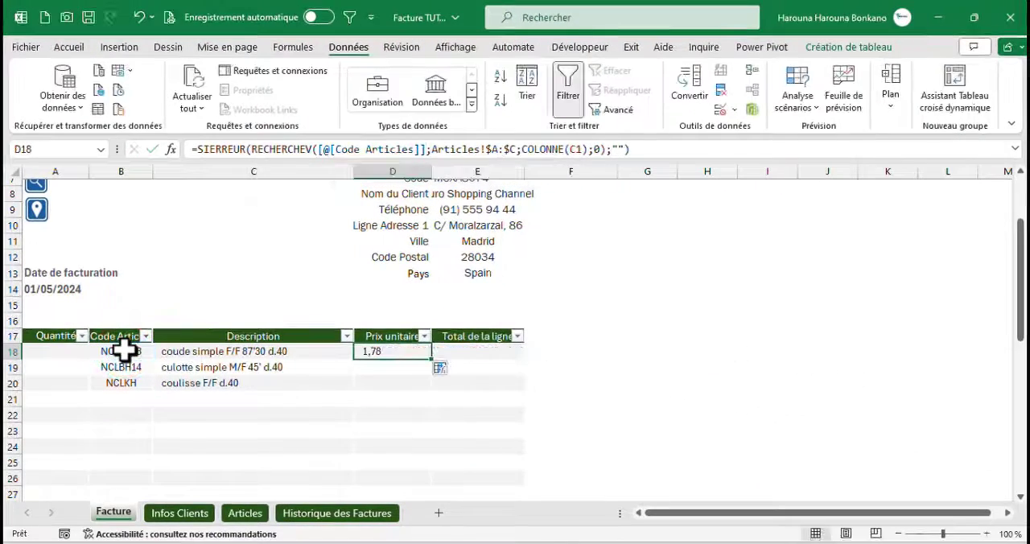
click(444, 370)
click(474, 394)
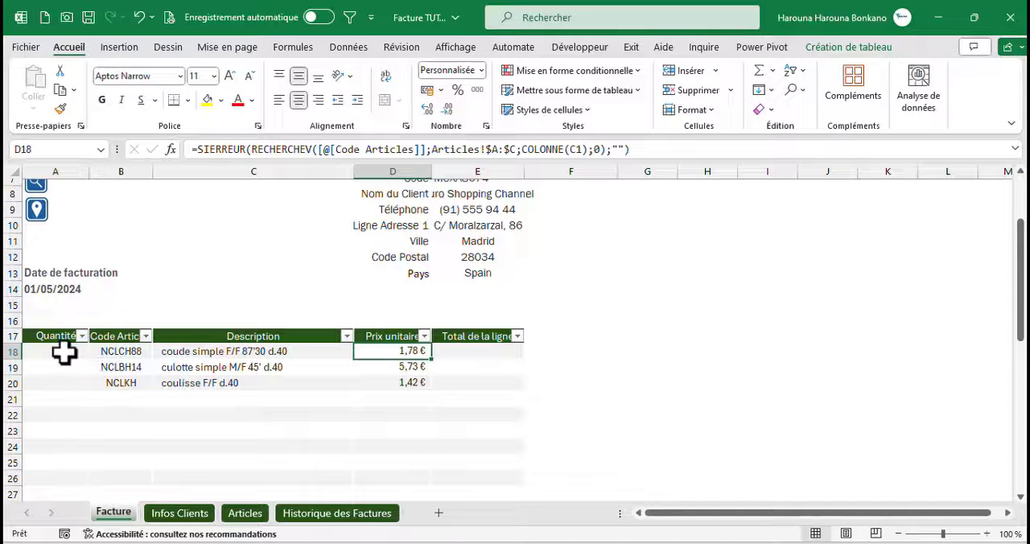
Enter quantities 1, 1 and 5 in Quantité cells A18, A19 and A20
click(63, 351)
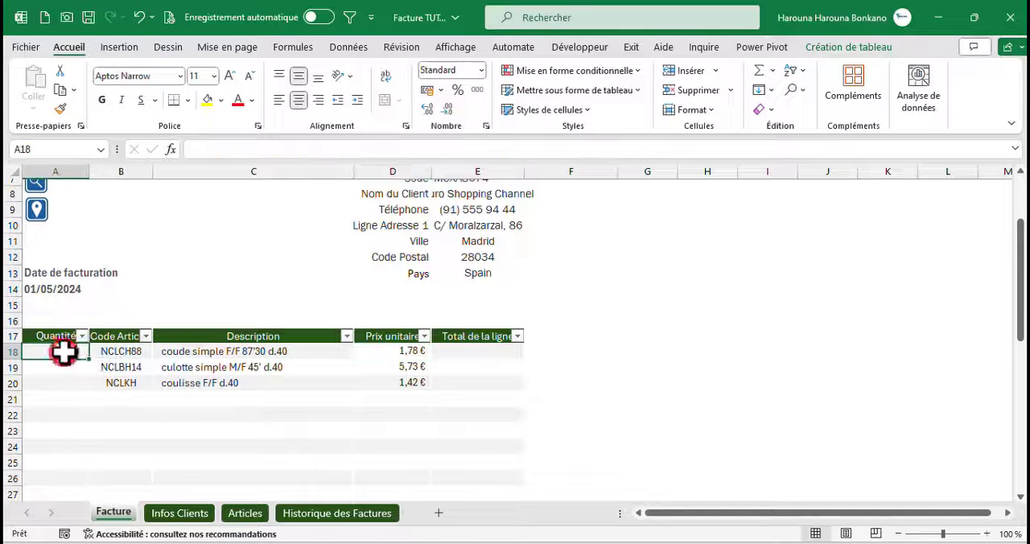
text(1)
key(Tab)
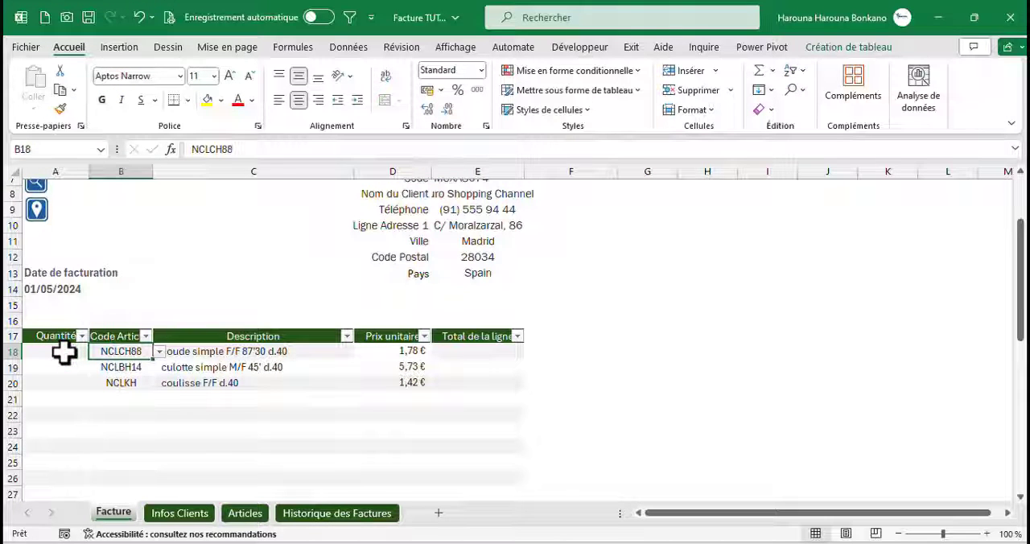
click(62, 352)
key(Return)
text(1)
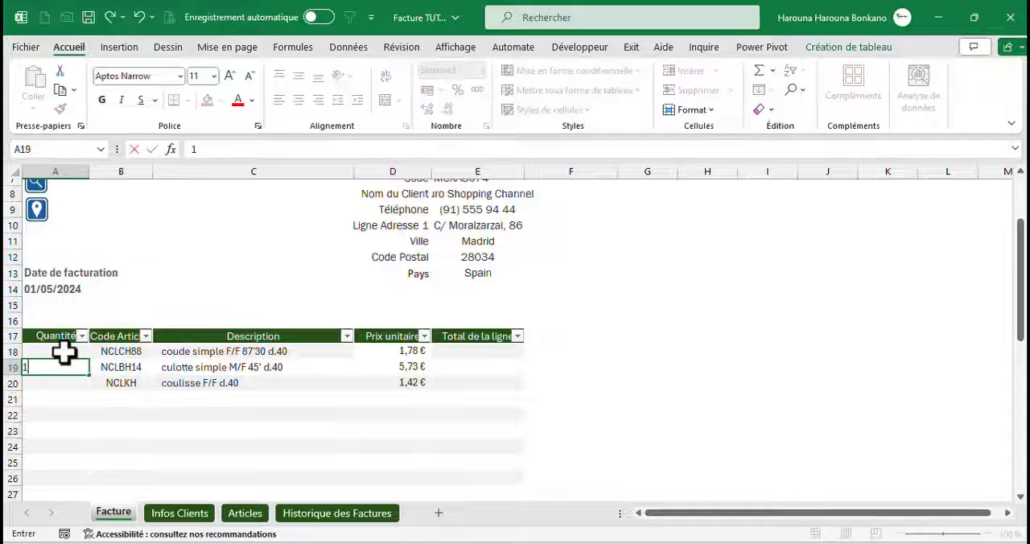
key(Return)
text(5)
key(Tab)
key(Tab)
key(Tab)
key(Tab)
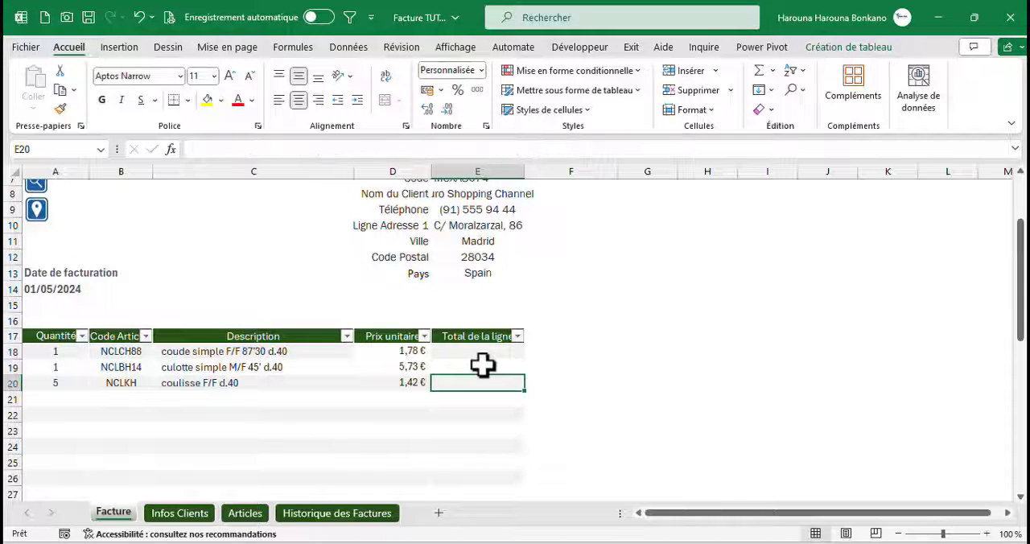
double_click(453, 351)
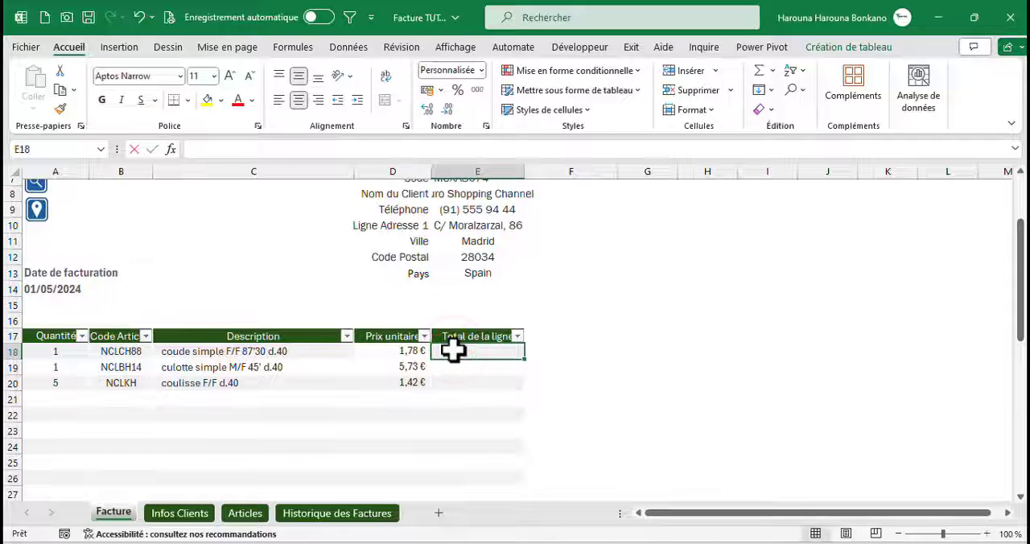
text(=)
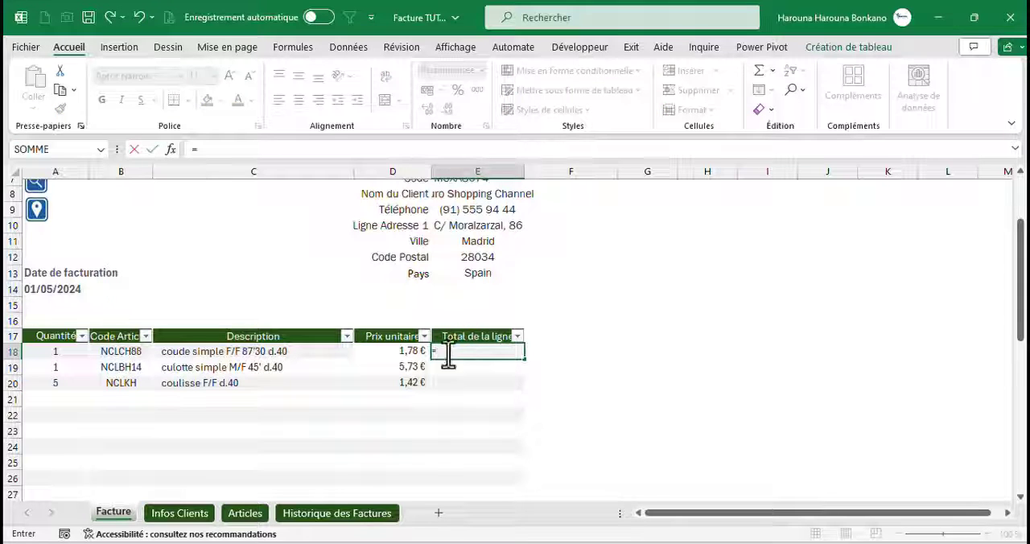
click(66, 354)
text(*)
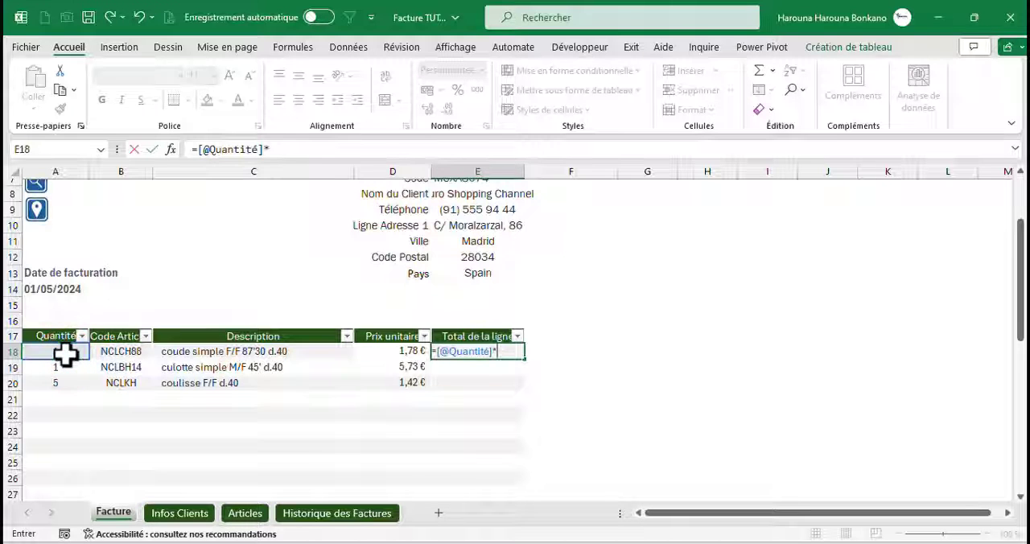
click(377, 352)
key(Return)
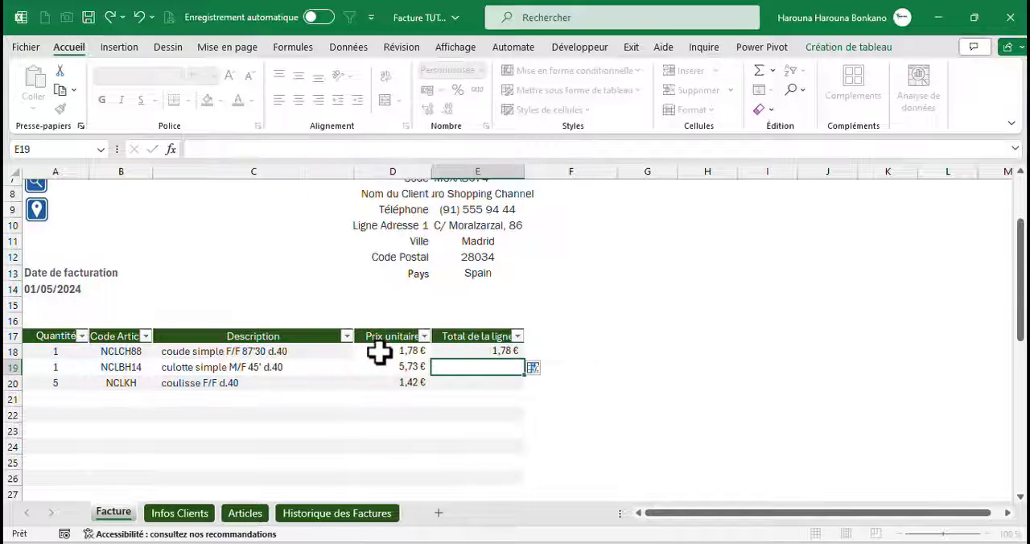
click(534, 367)
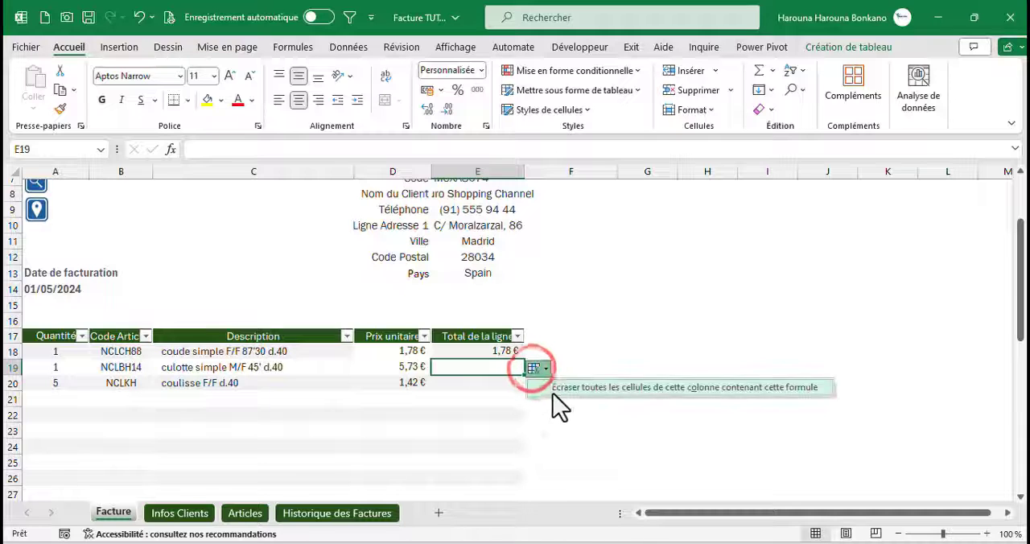
click(554, 393)
Wrap the quantity-times-price formula in E18 in a SIERREUR function
click(458, 354)
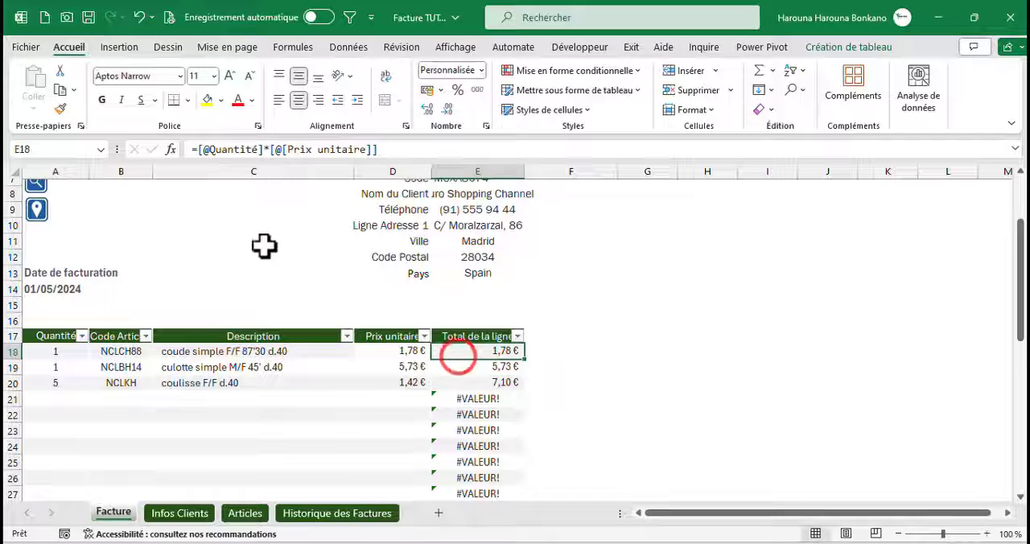
click(195, 152)
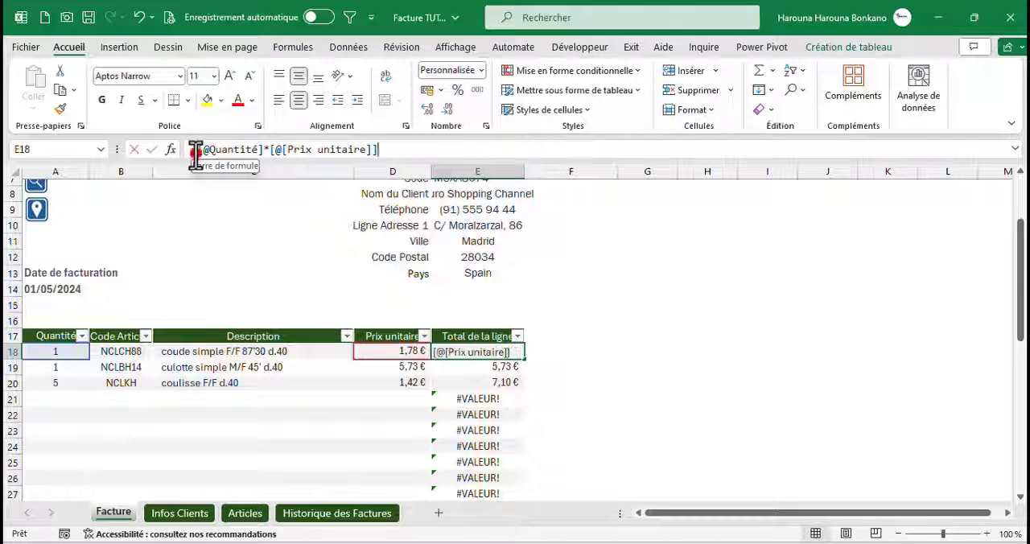
text(si)
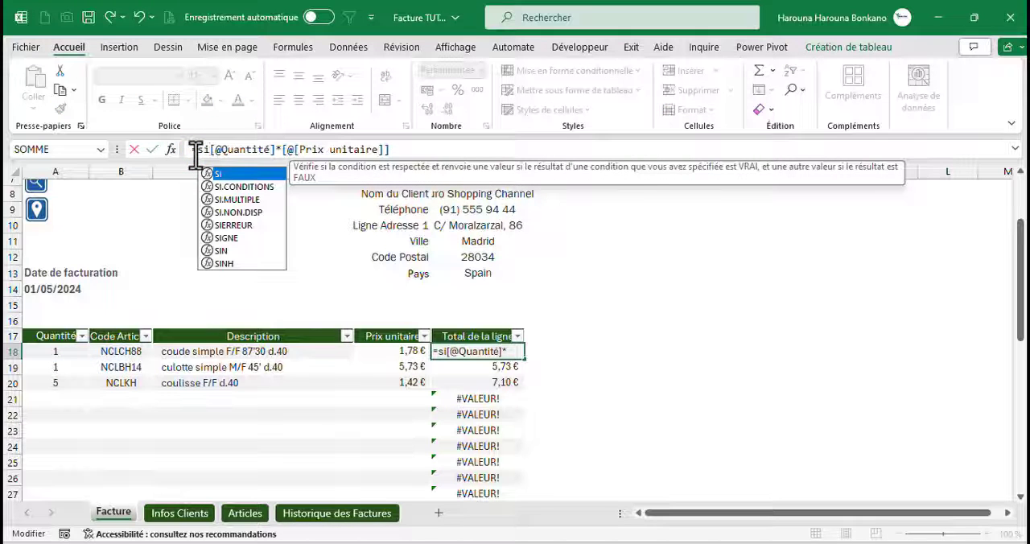
key(Down)
key(Down)
key(Down)
key(Down)
key(Tab)
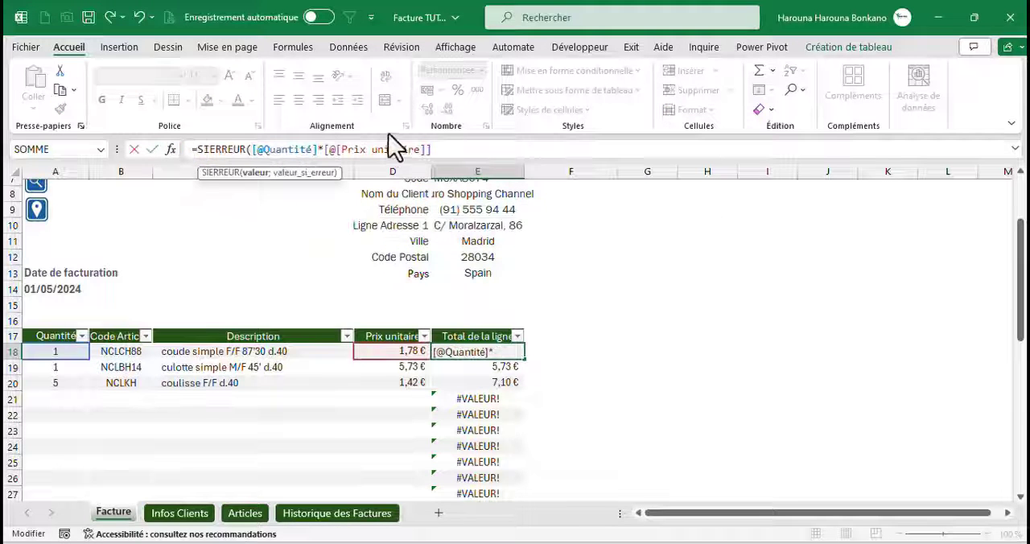
Finish E18's SIERREUR formula with "" as the error value and apply it to the whole Total de la ligne column
click(438, 149)
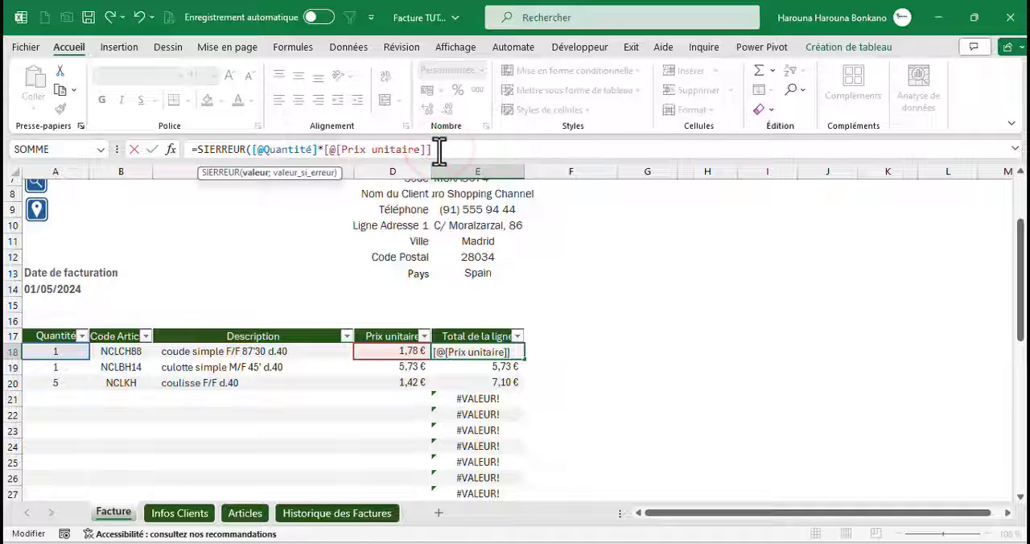
text(;"")
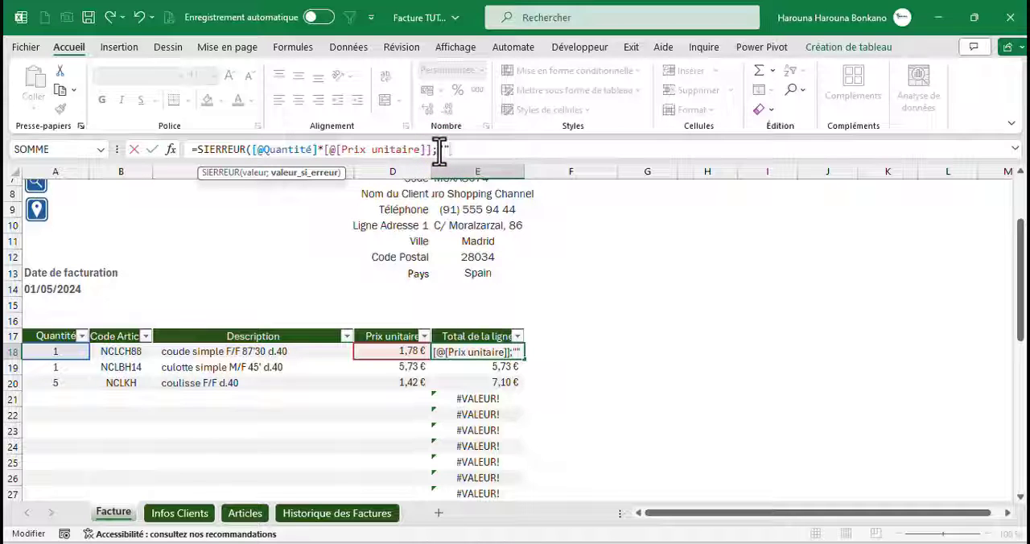
text())
key(ctrl+Return)
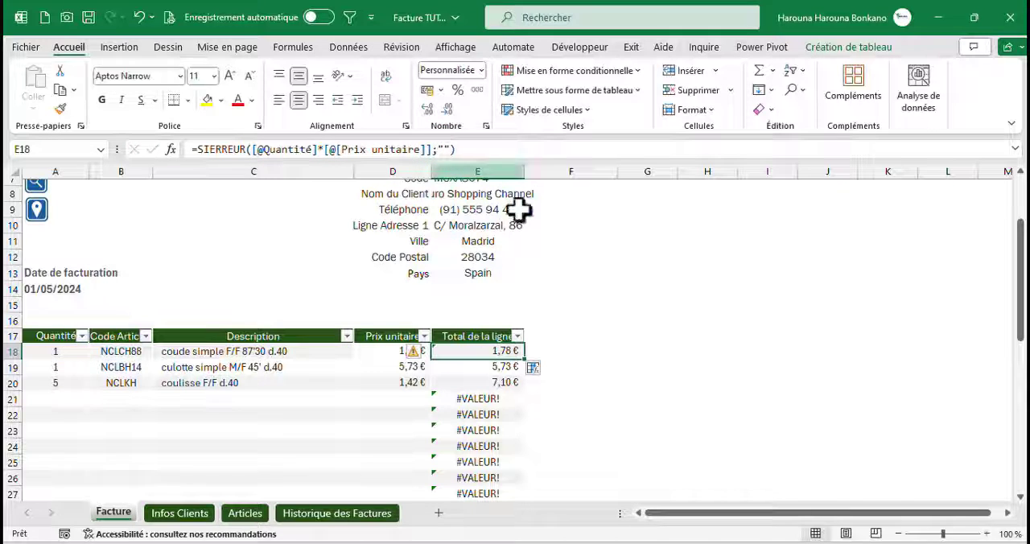
click(533, 369)
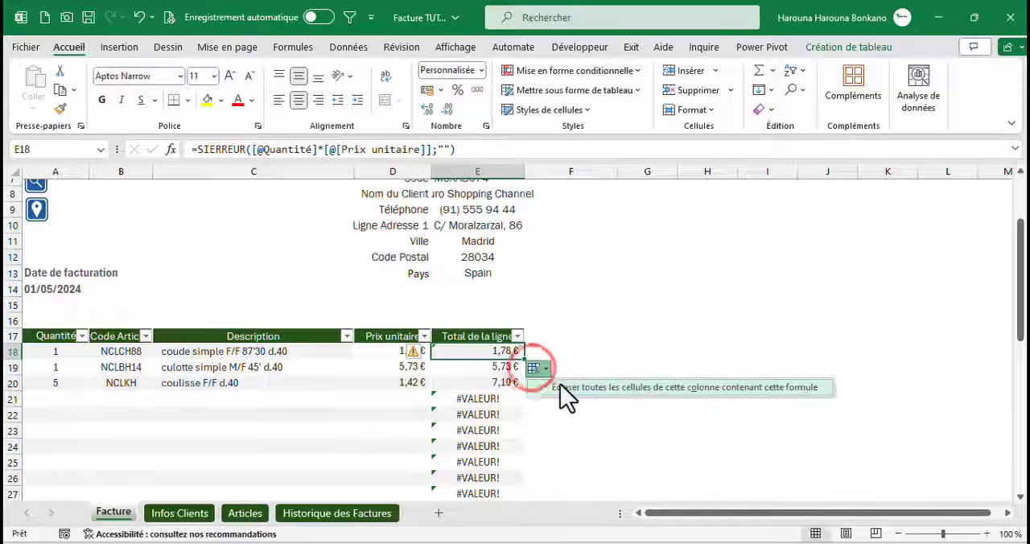
click(558, 382)
click(342, 400)
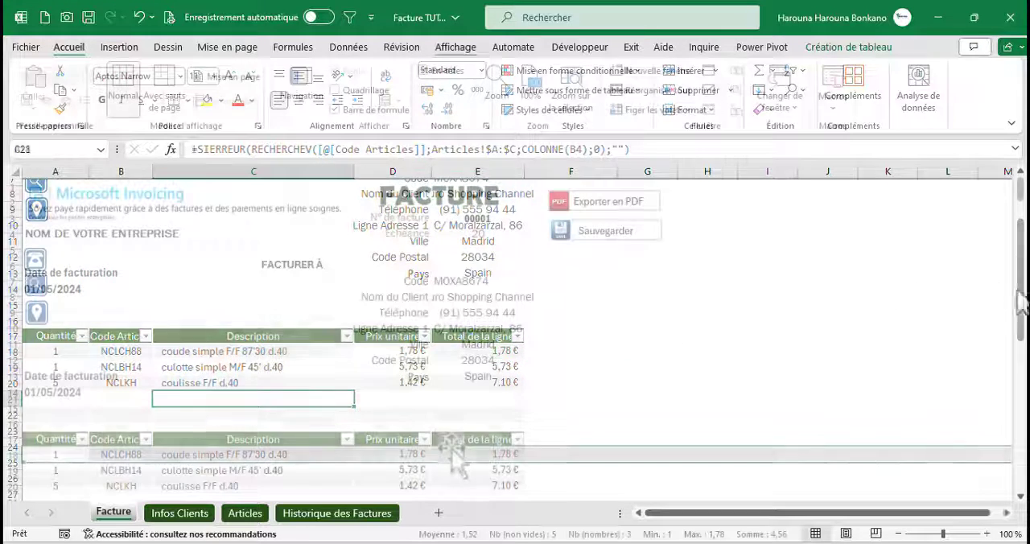
Calculate the Sous-total in E39 as =SOMME(E18:E38)
click(453, 453)
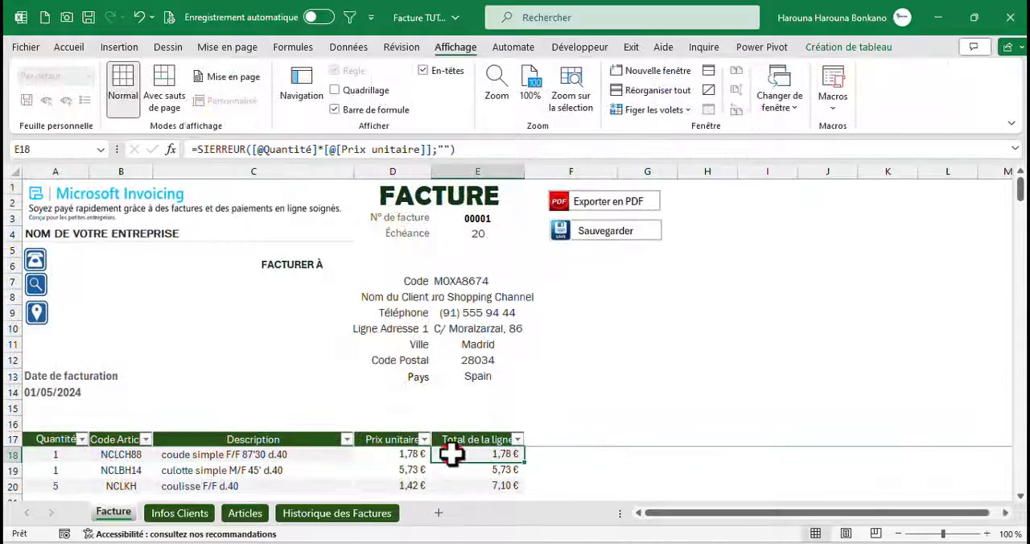
key(Down)
key(Down)
key(Down)
key(Down)
key(Down)
key(Down)
key(Down)
key(Down)
key(Down)
key(Down)
key(Down)
key(Down)
key(Down)
key(Down)
key(Down)
key(Down)
key(Down)
key(Down)
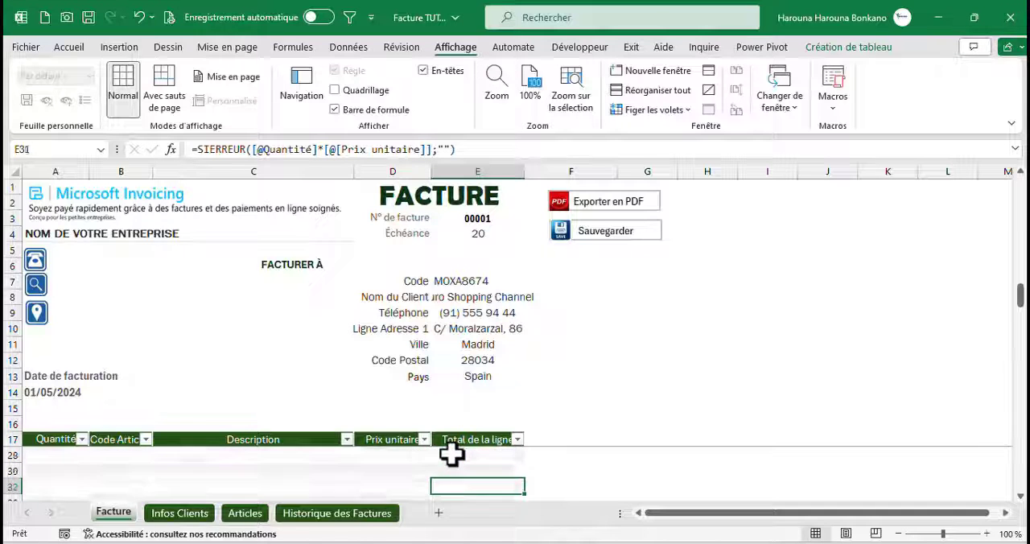
key(Down)
key(Down)
key(Down)
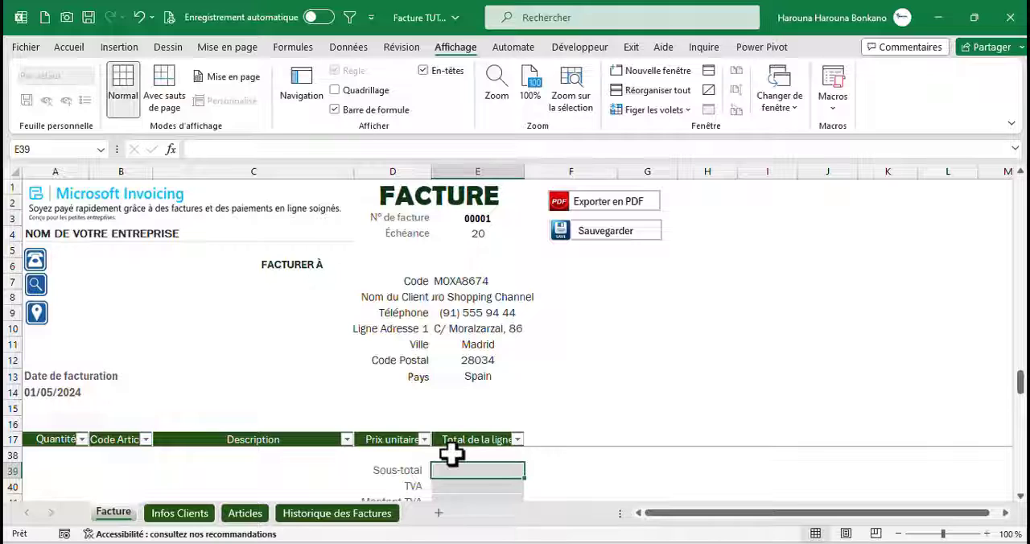
key(alt+equal)
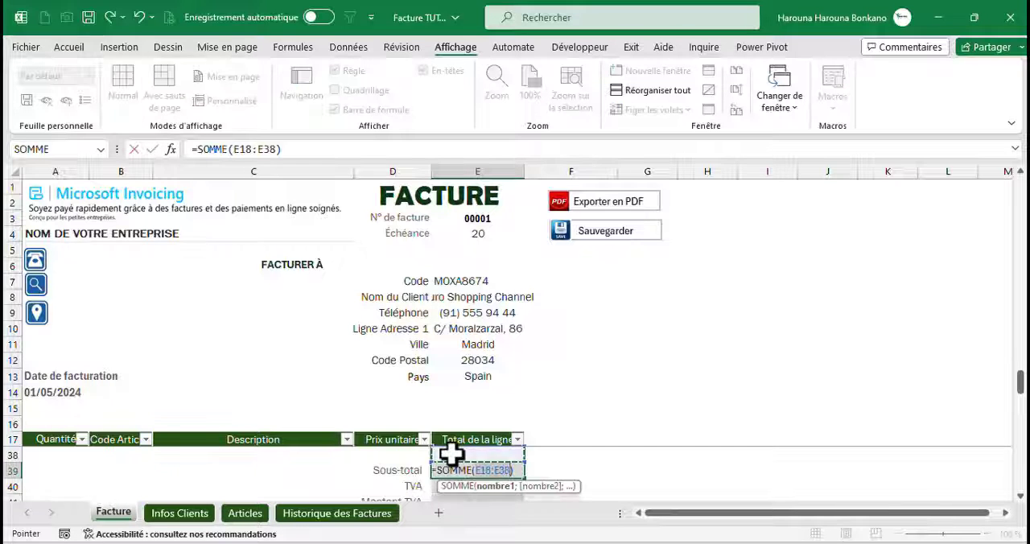
key(Return)
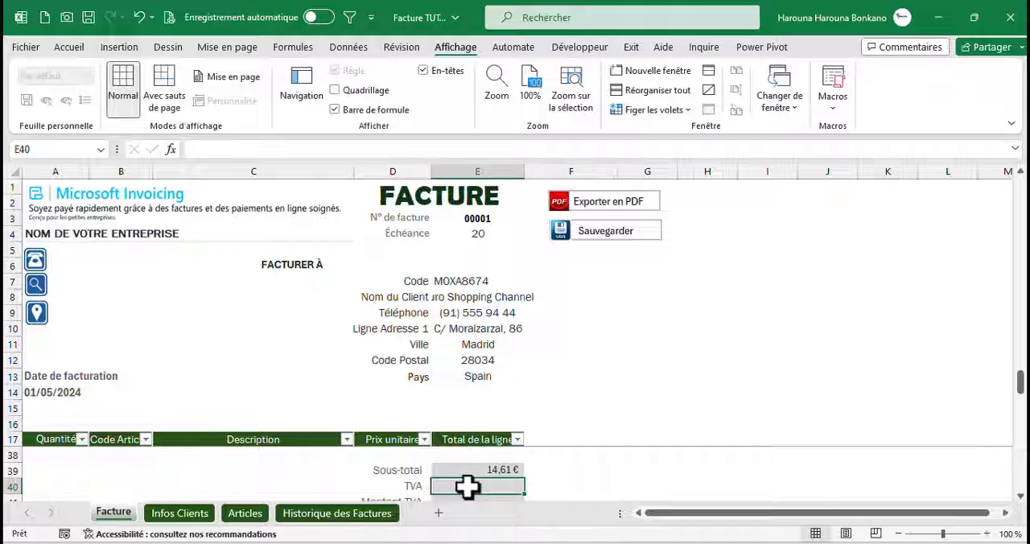
Enter 19% as the TVA rate in E40 and calculate Montant TVA in E41 as =E39*E40
text(19%)
key(Return)
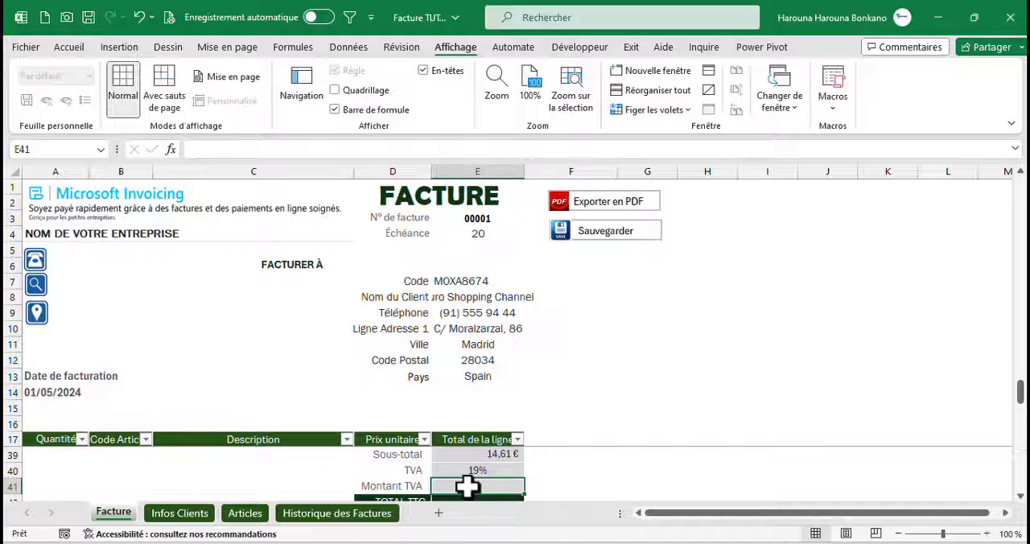
text(=)
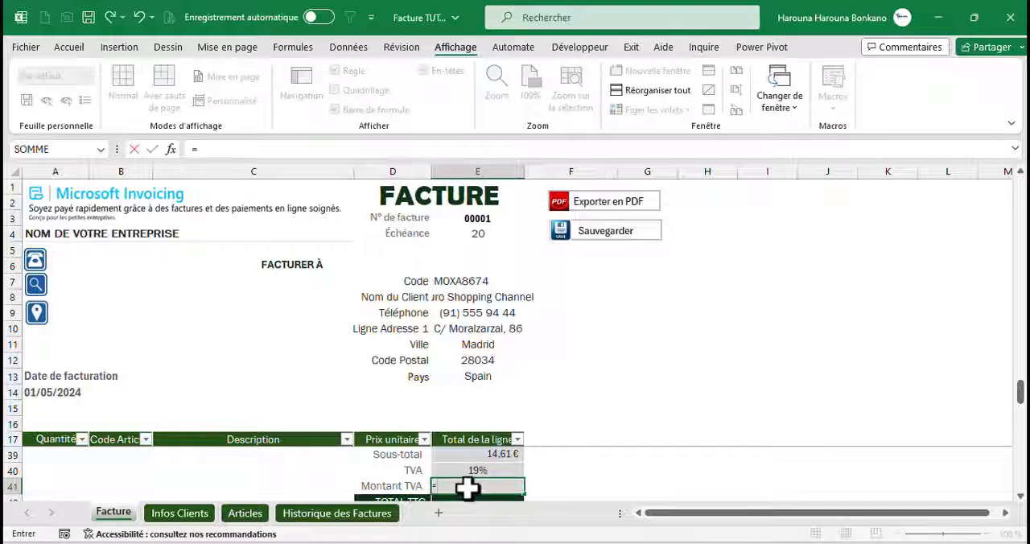
key(Up)
key(Up)
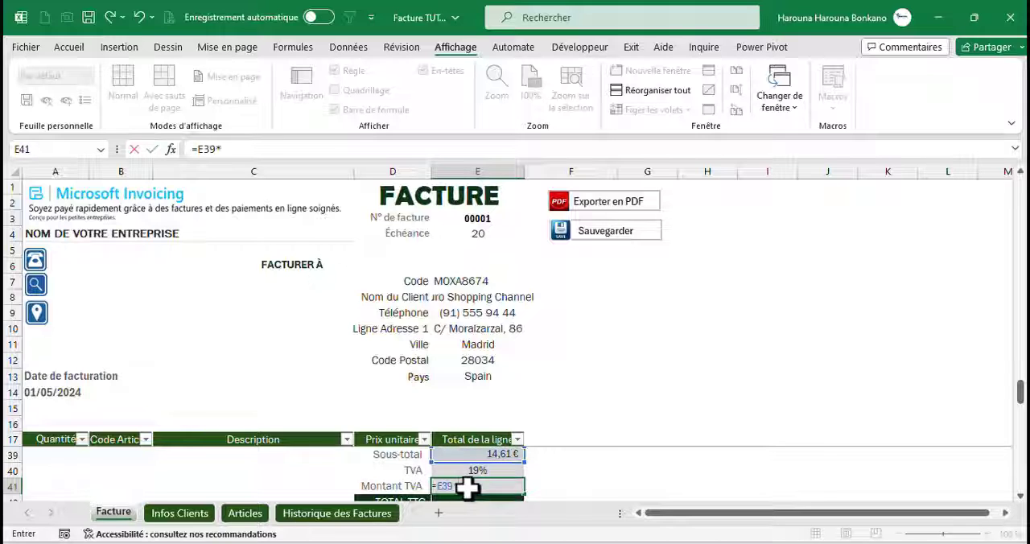
text(*)
key(Up)
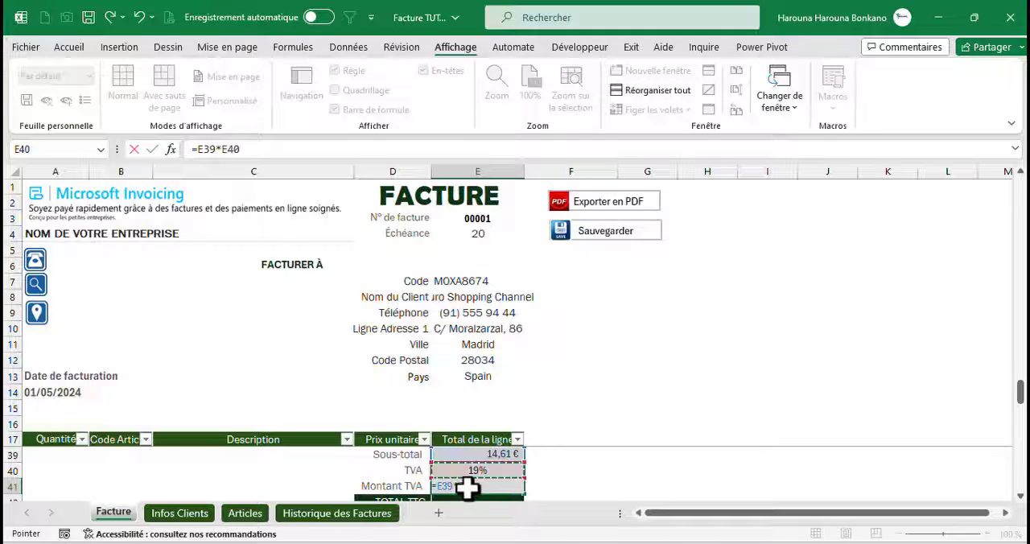
key(ctrl+Return)
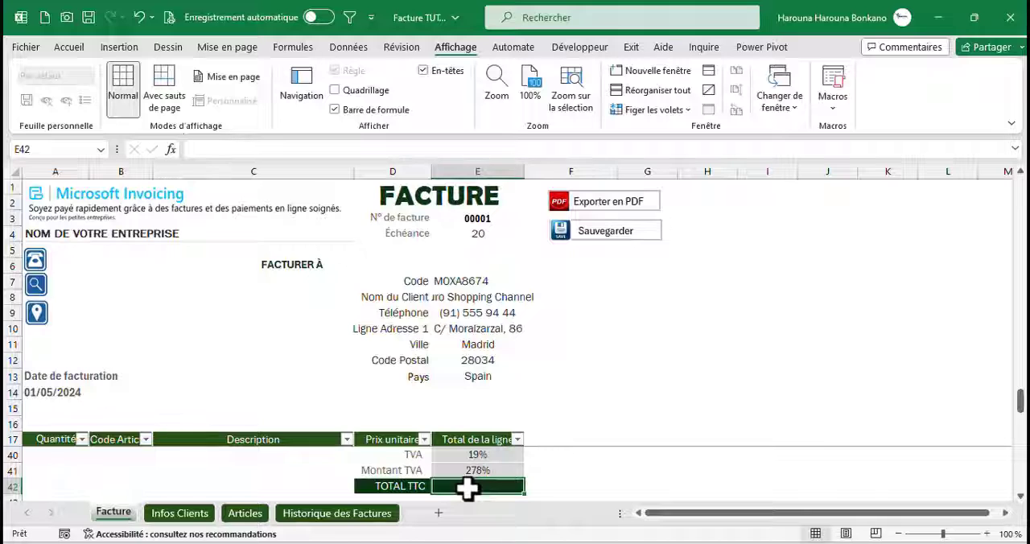
Calculate TOTAL TTC in E42 as =E41+E39
text(=)
key(Up)
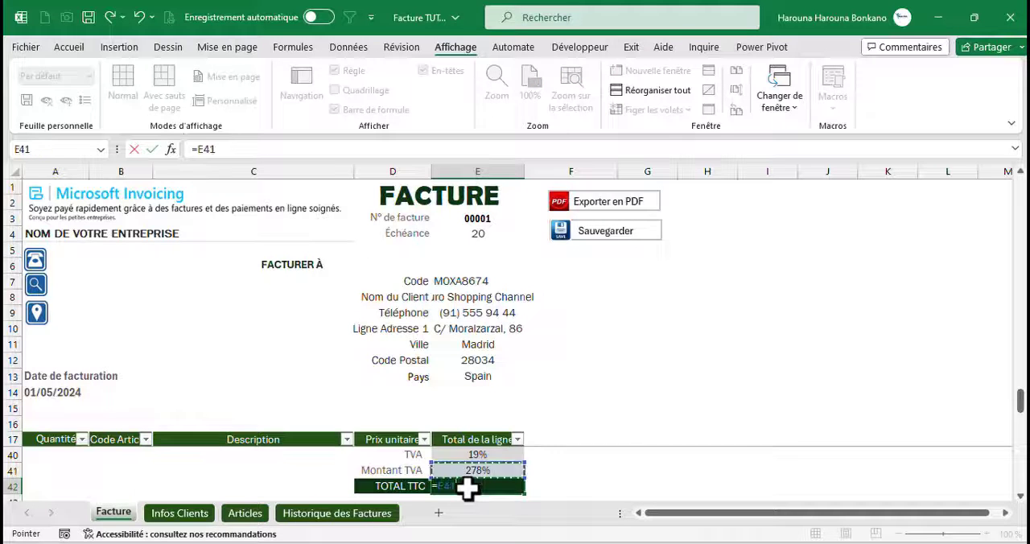
text(+)
key(Up)
key(Up)
key(Up)
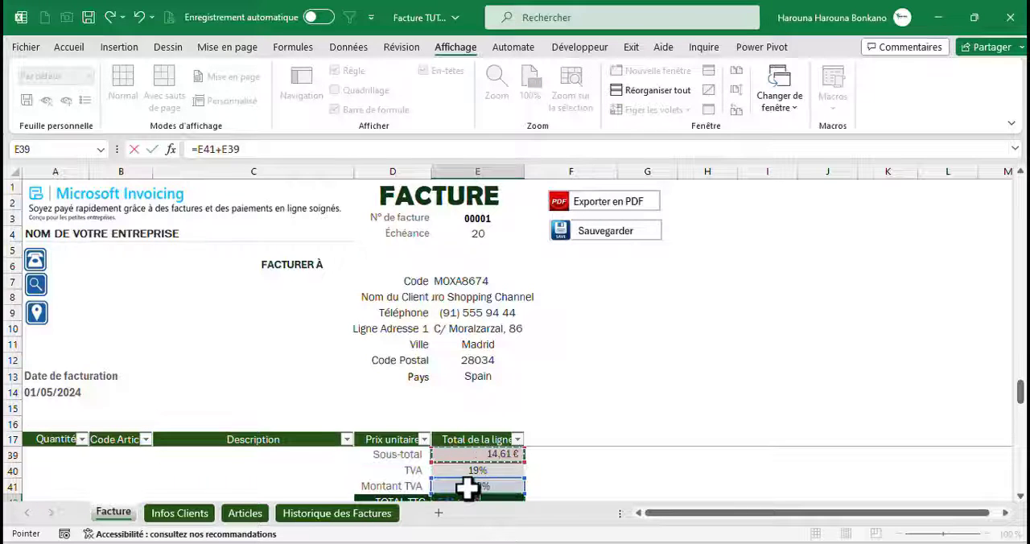
key(ctrl+Return)
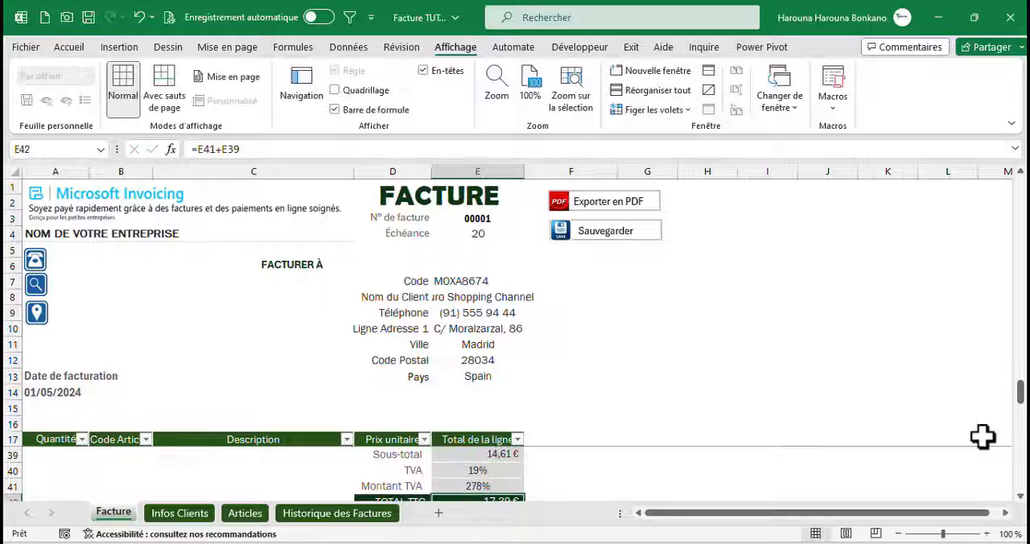
Copy the Sous-total cell's euro format onto the Montant TVA cell E41
drag(1019, 394, 1019, 403)
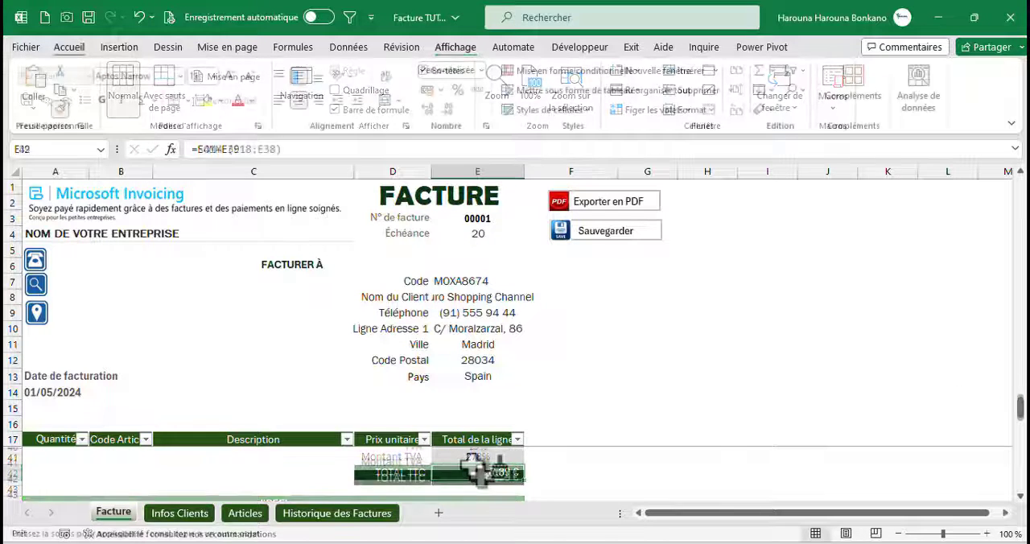
click(472, 465)
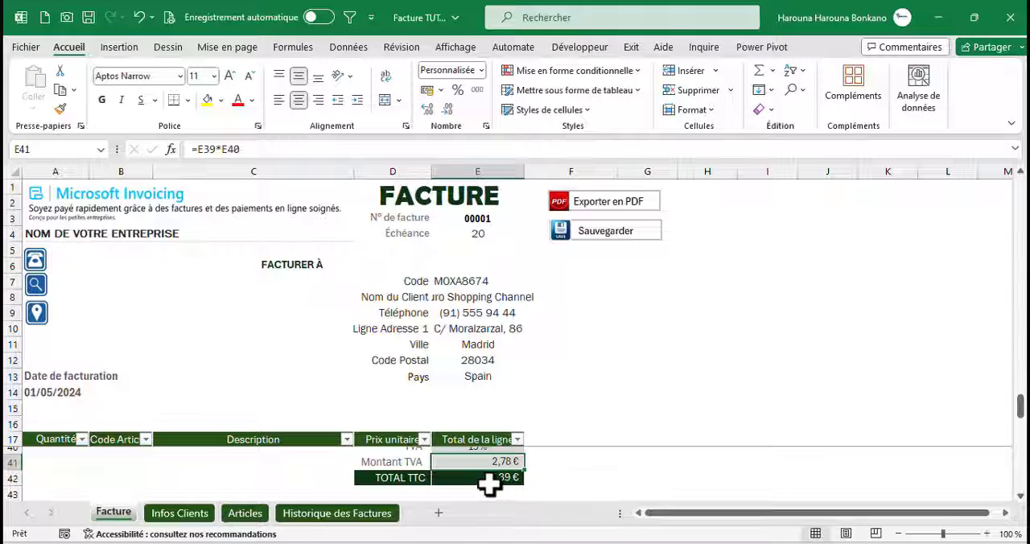
click(488, 481)
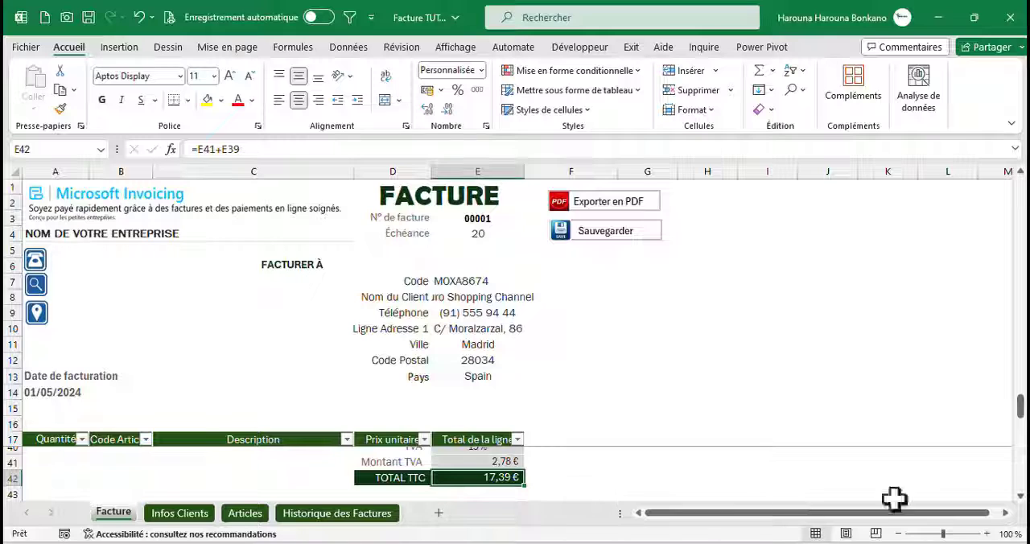
Right-align the TVA rate in E40
drag(1020, 411, 1025, 406)
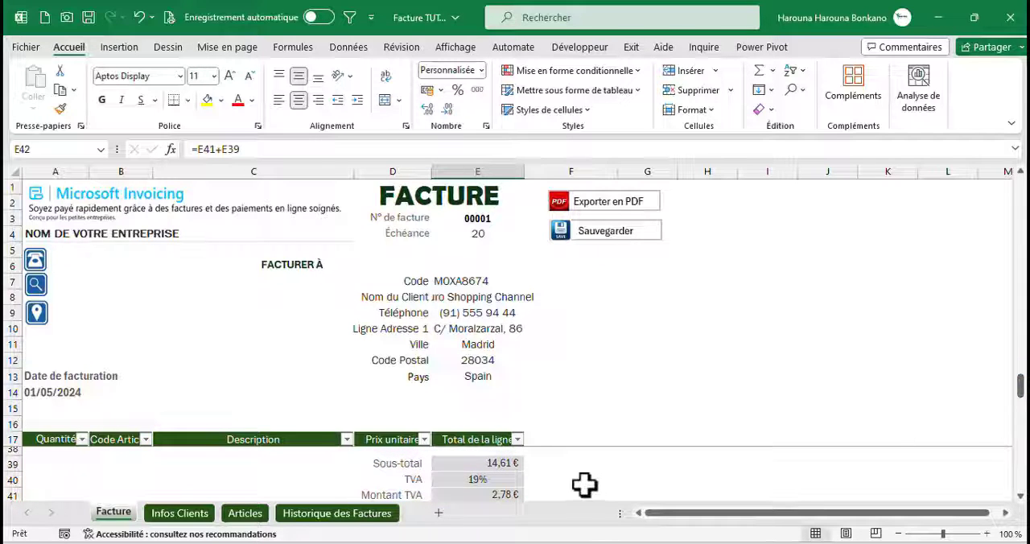
click(473, 479)
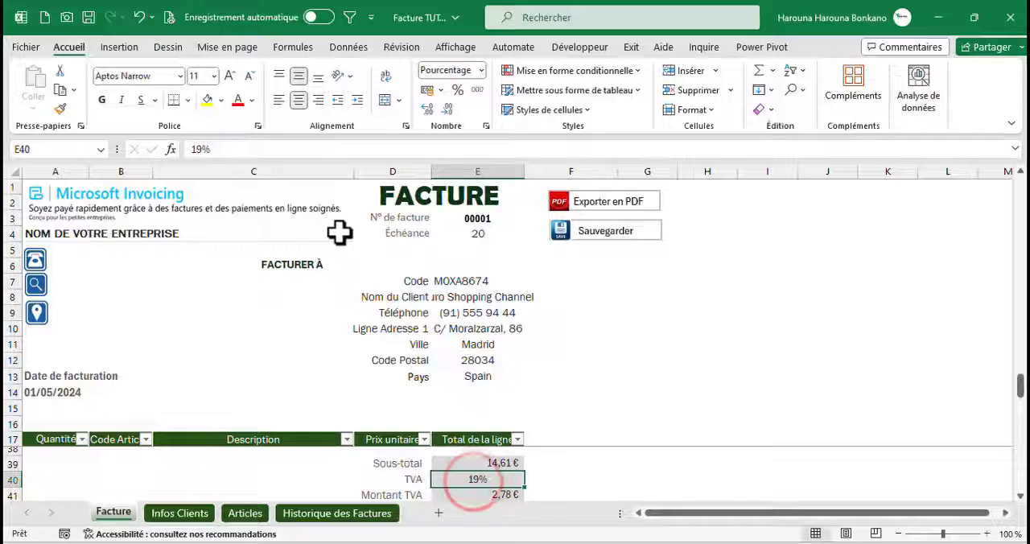
click(320, 100)
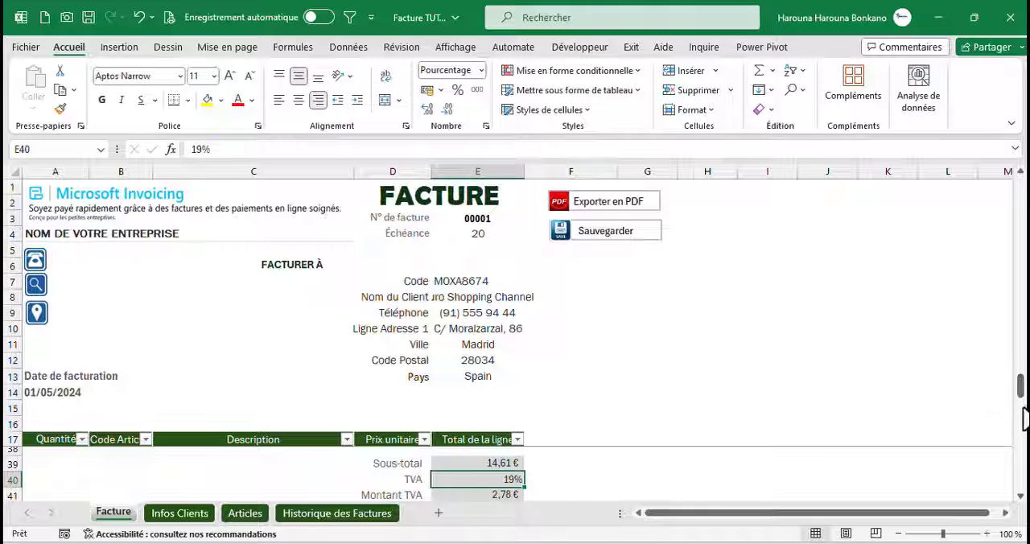
scroll(1023, 422, down, 1)
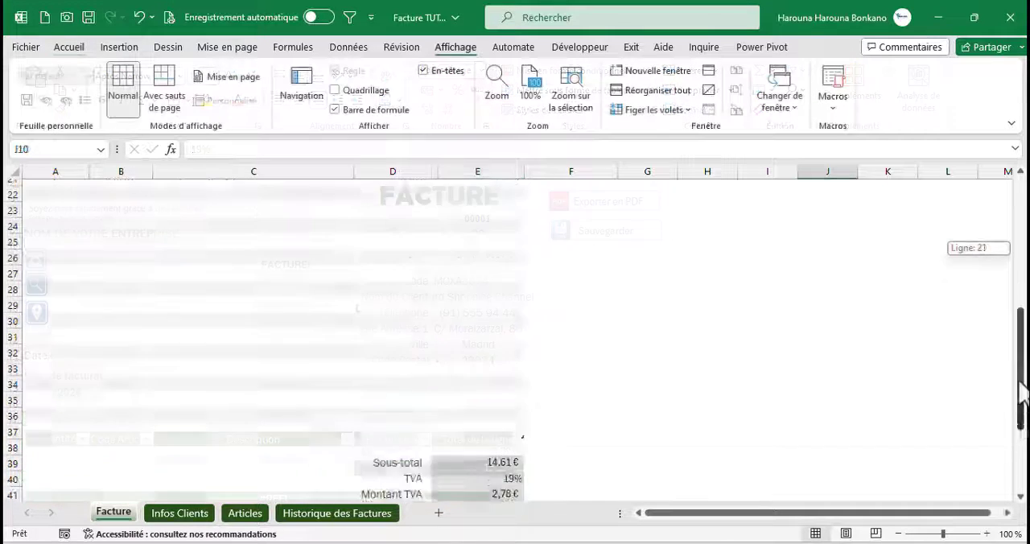
Add an invoice line in row 21 with quantity 4 and article code NCLBH14 chosen from the dropdown
drag(1019, 402, 1018, 284)
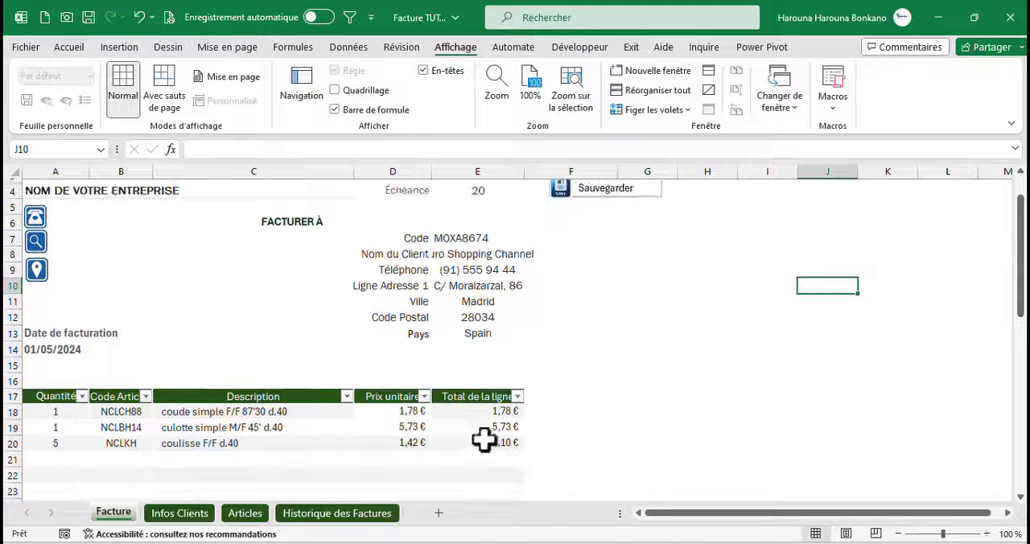
click(52, 460)
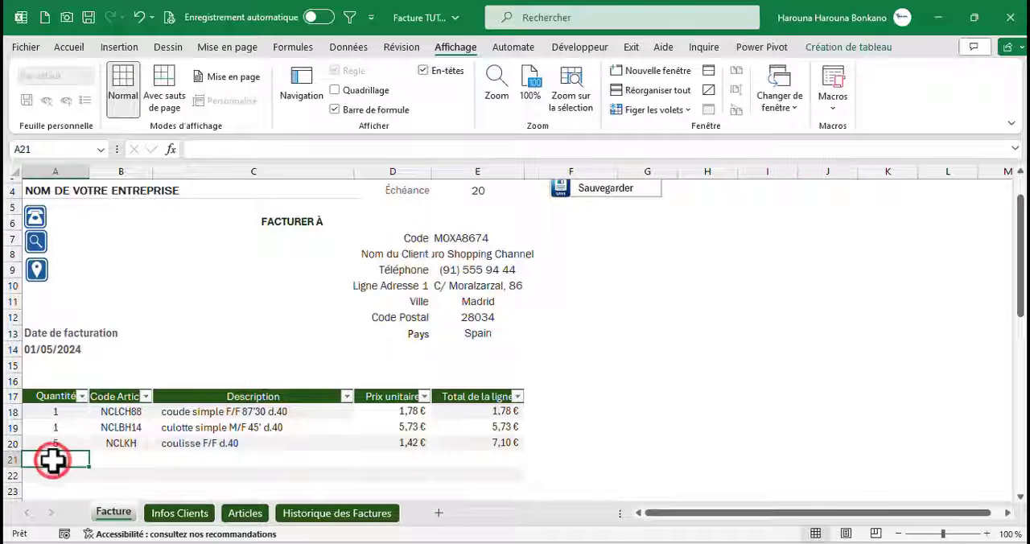
key(Tab)
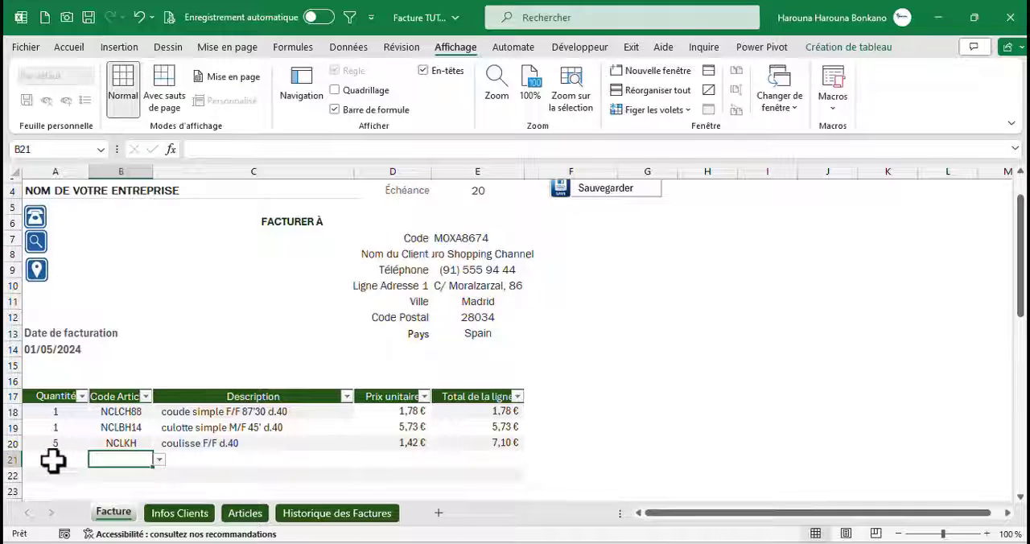
key(alt+Down)
key(Up)
key(Up)
key(Up)
key(Up)
key(Up)
key(Up)
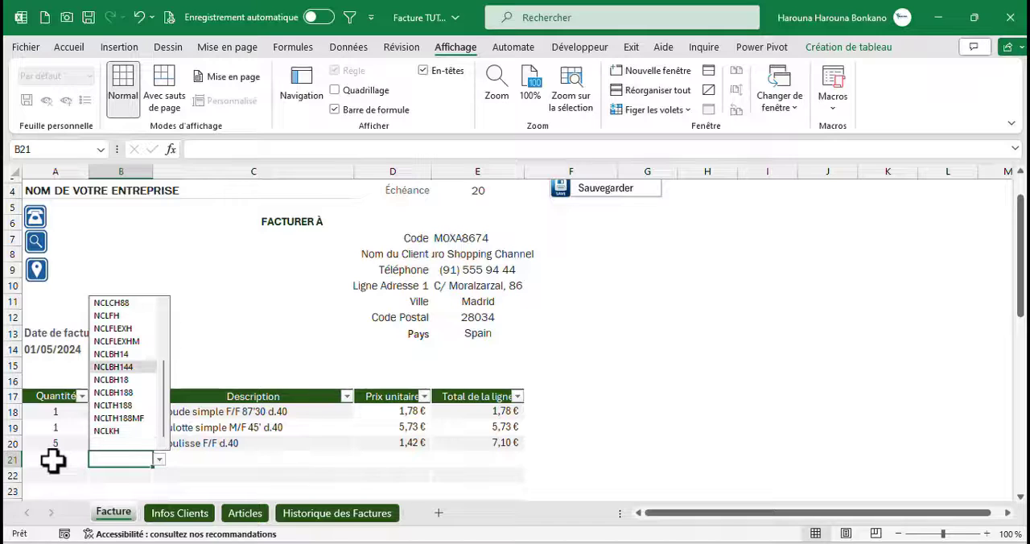
key(Up)
key(Return)
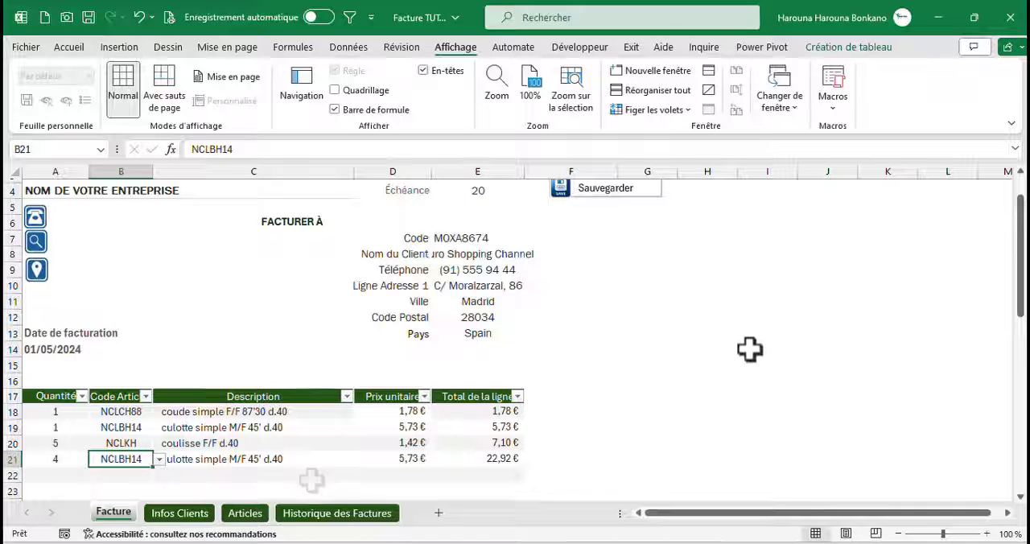
Check in the ribbon customization options that Développeur is enabled among the main tabs
drag(1020, 317, 1015, 306)
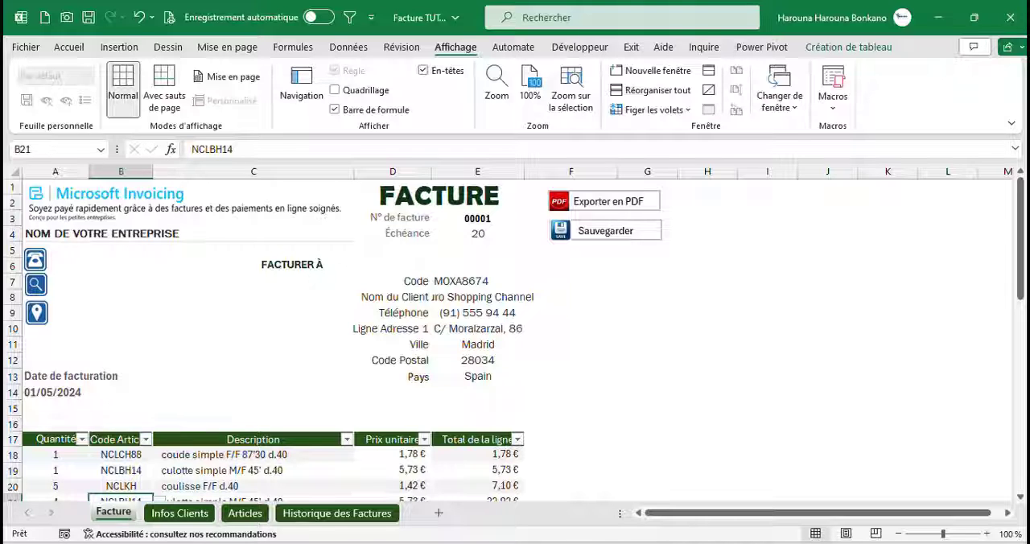
right_click(455, 121)
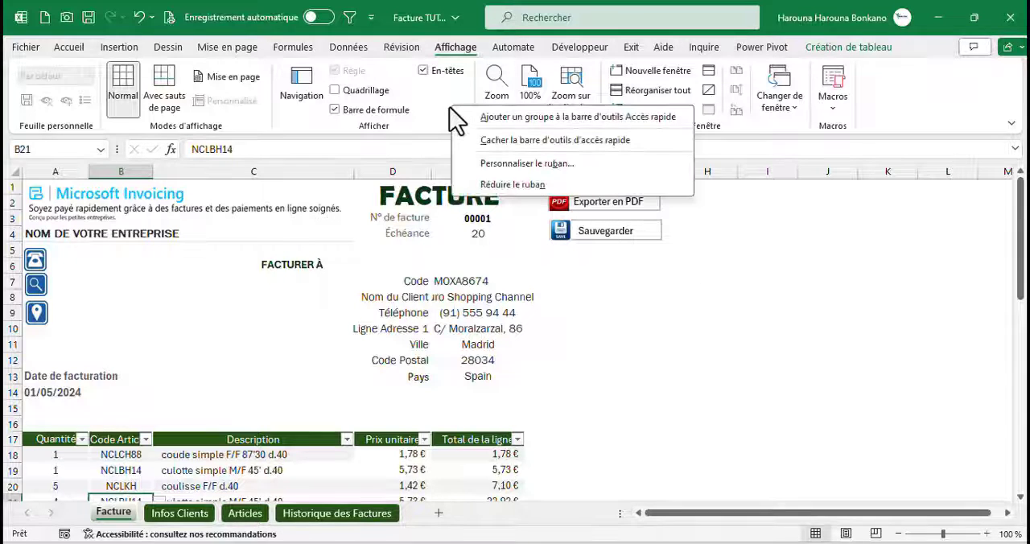
click(521, 165)
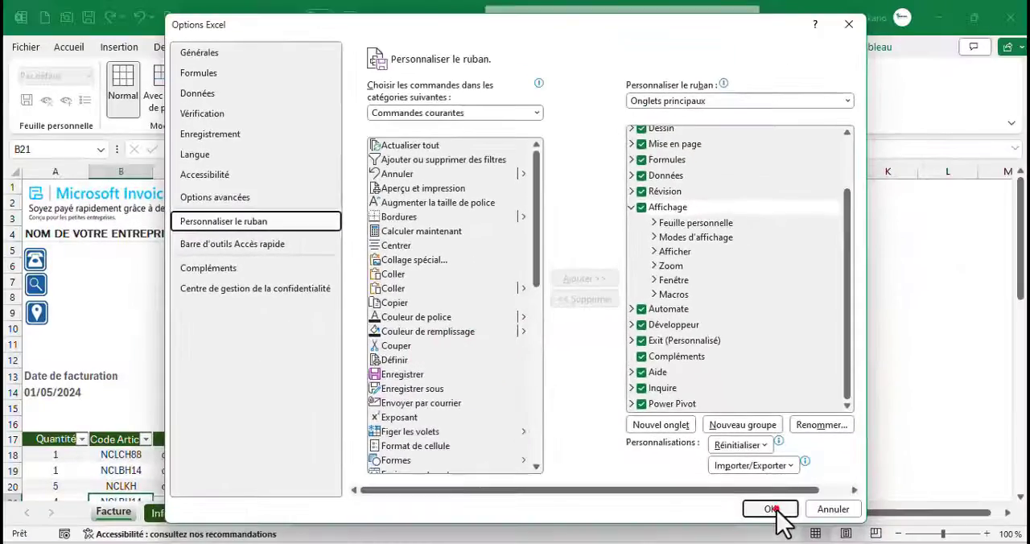
click(774, 535)
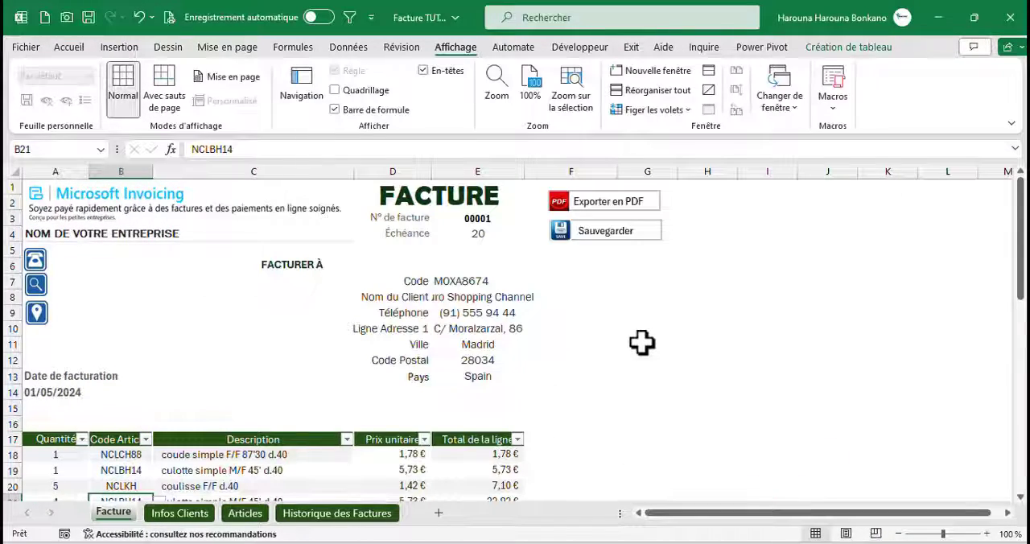
Switch to the Visual Basic editor and insert a new module in the Facture TUTO.xlsx project
click(559, 48)
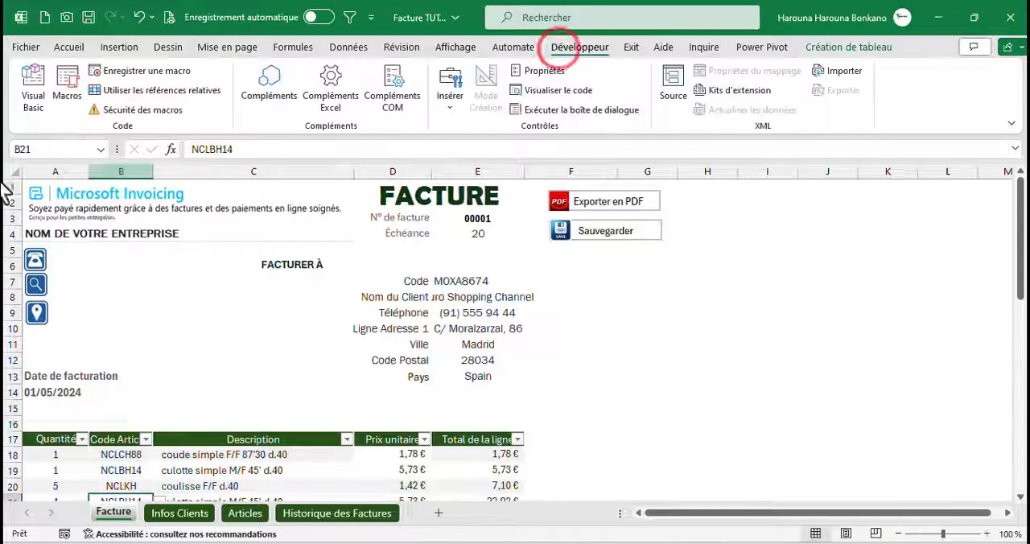
click(36, 90)
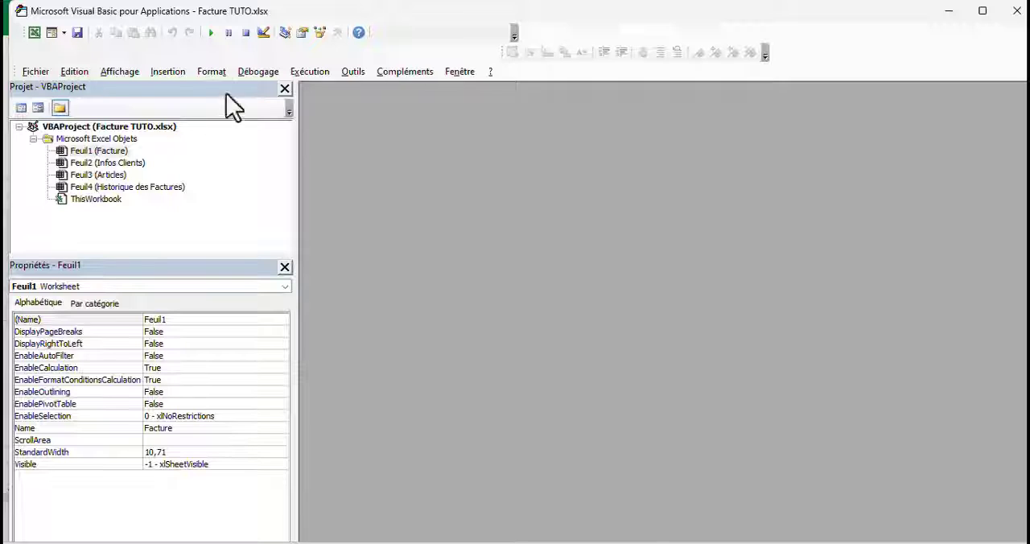
click(168, 71)
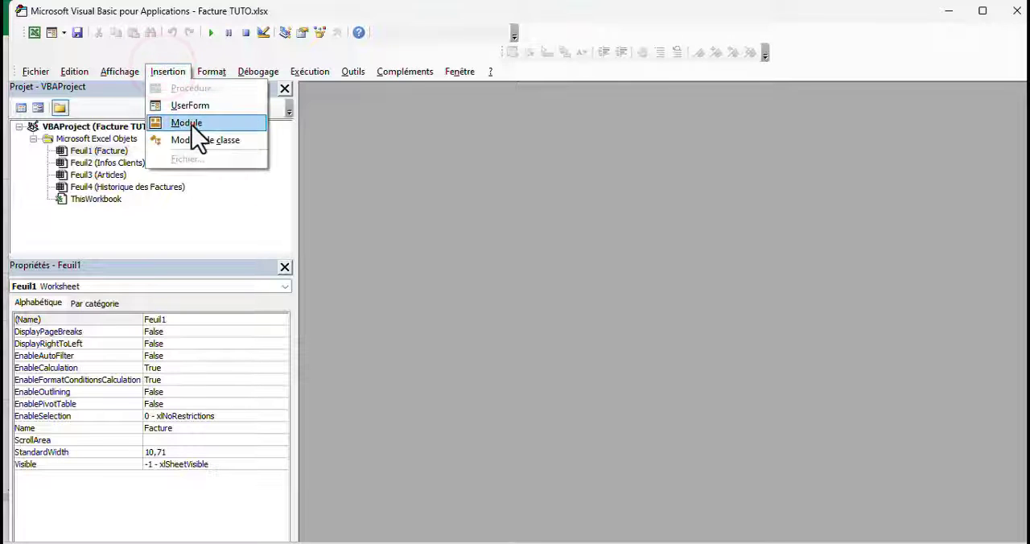
click(193, 123)
Rename the new module as Pdf
click(78, 320)
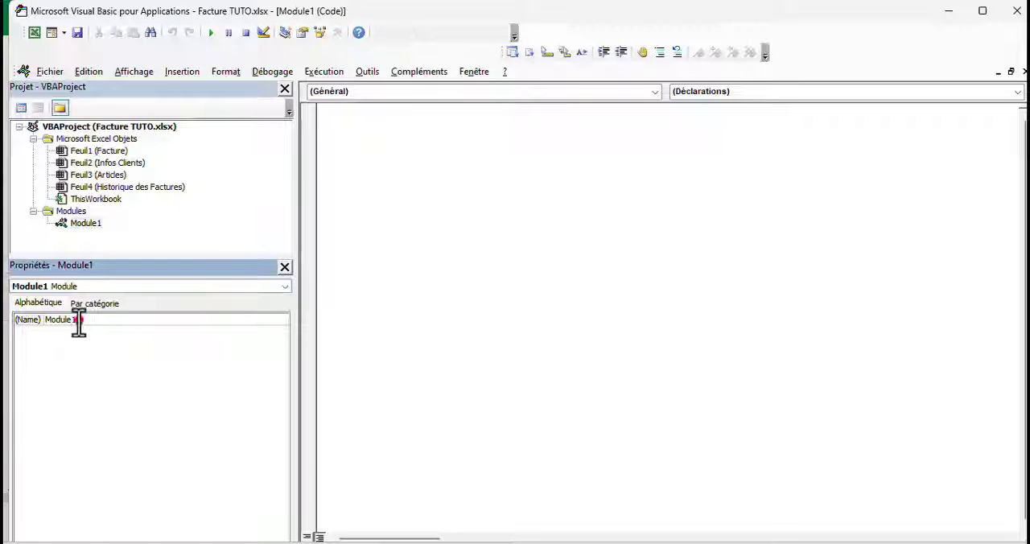
double_click(78, 320)
text(P)
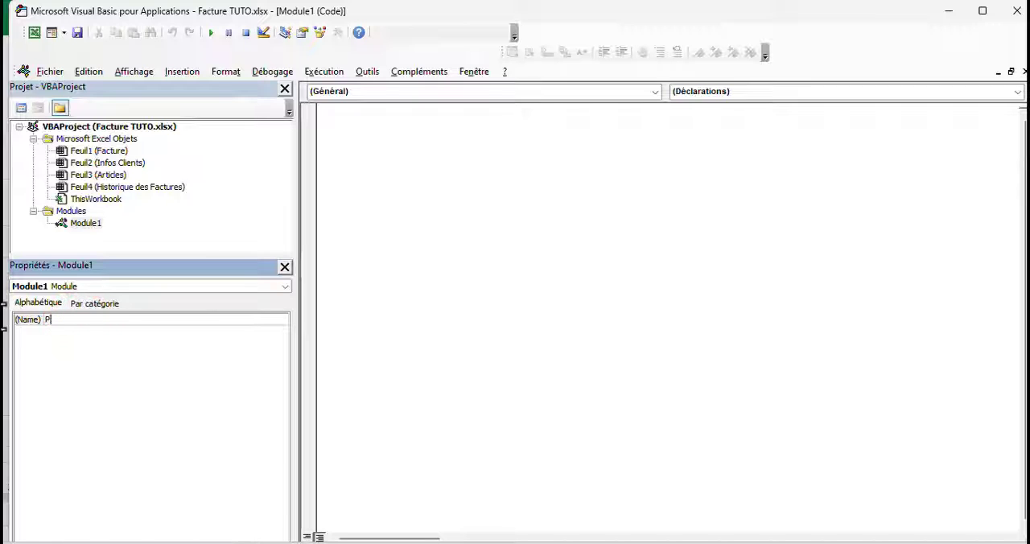
text(df)
key(Return)
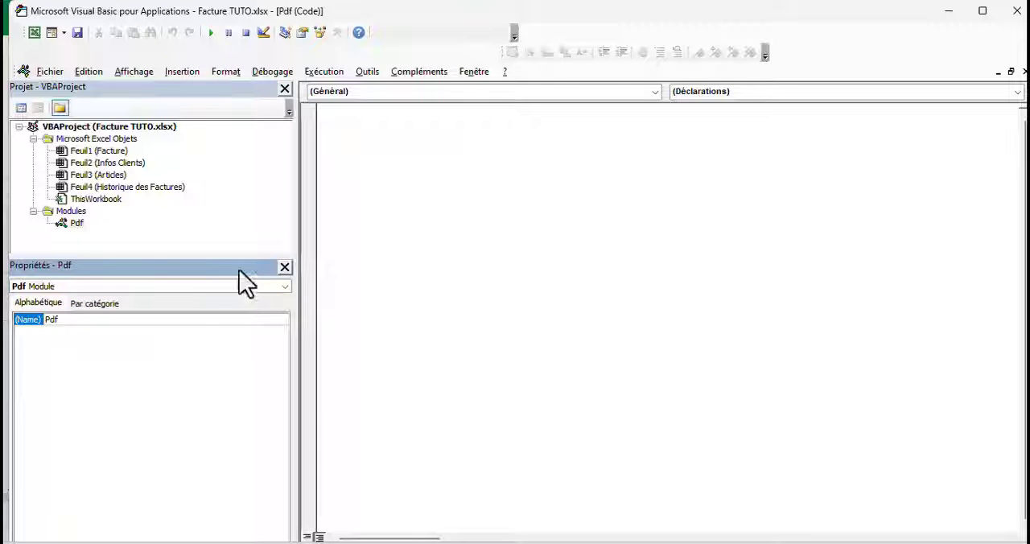
Create the procedure Export_Pdf in the Pdf module and declare the variable Dossier without a type
double_click(76, 225)
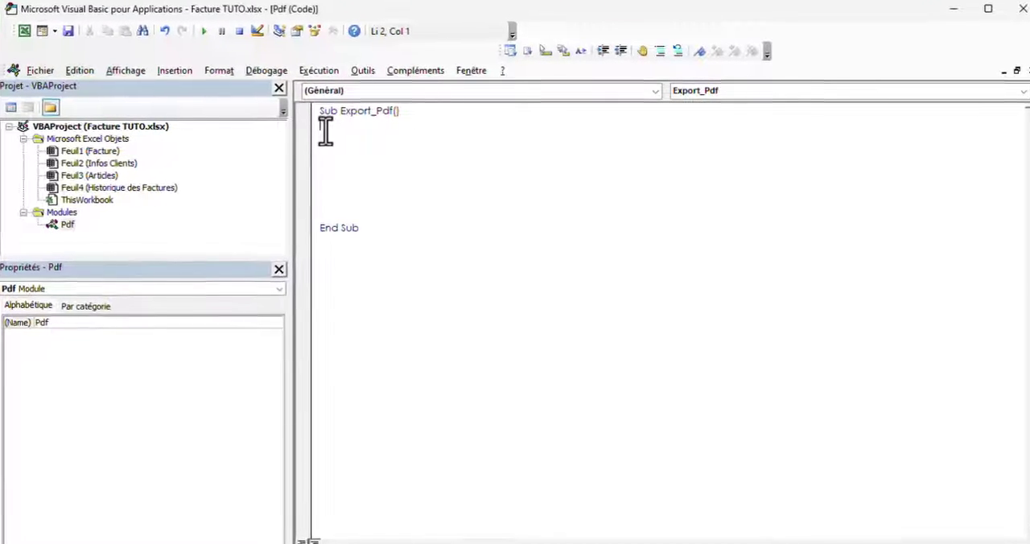
text(Dim )
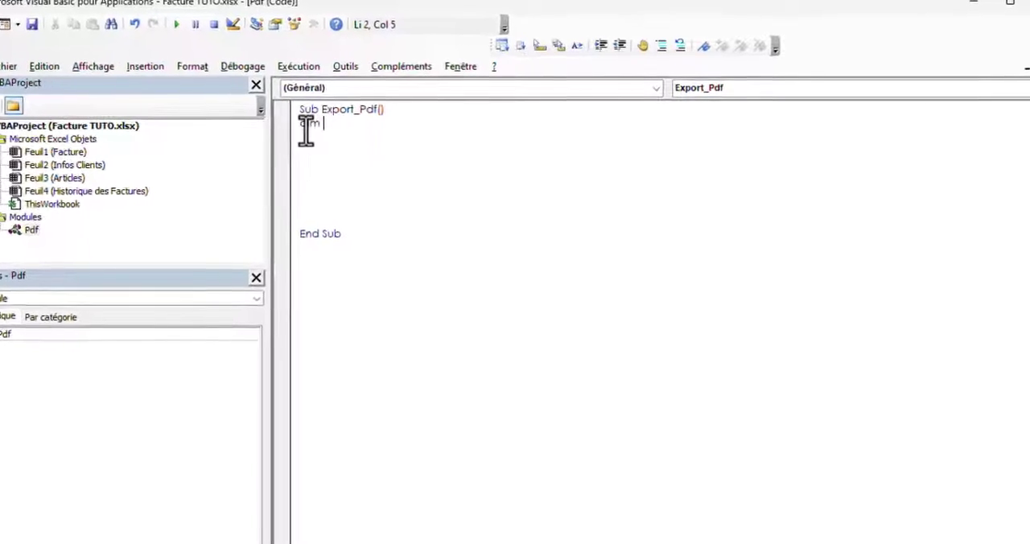
text(Disser)
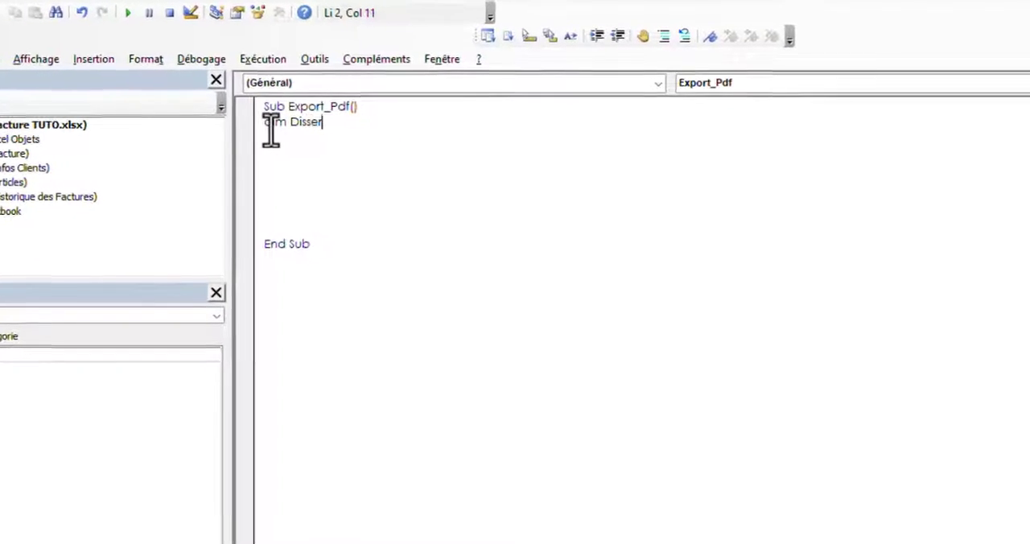
key(BackSpace)
key(BackSpace)
key(BackSpace)
key(BackSpace)
key(BackSpace)
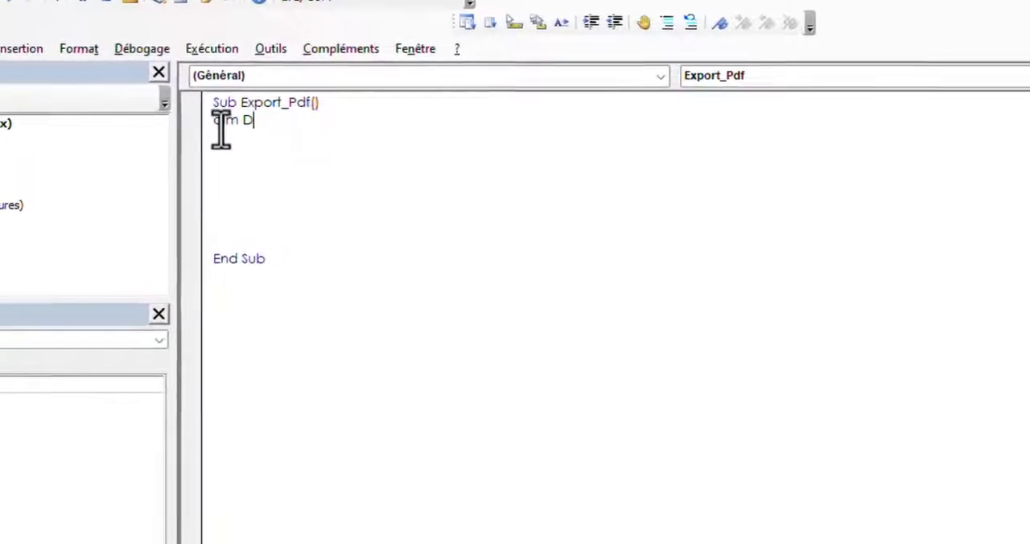
text(ossier)
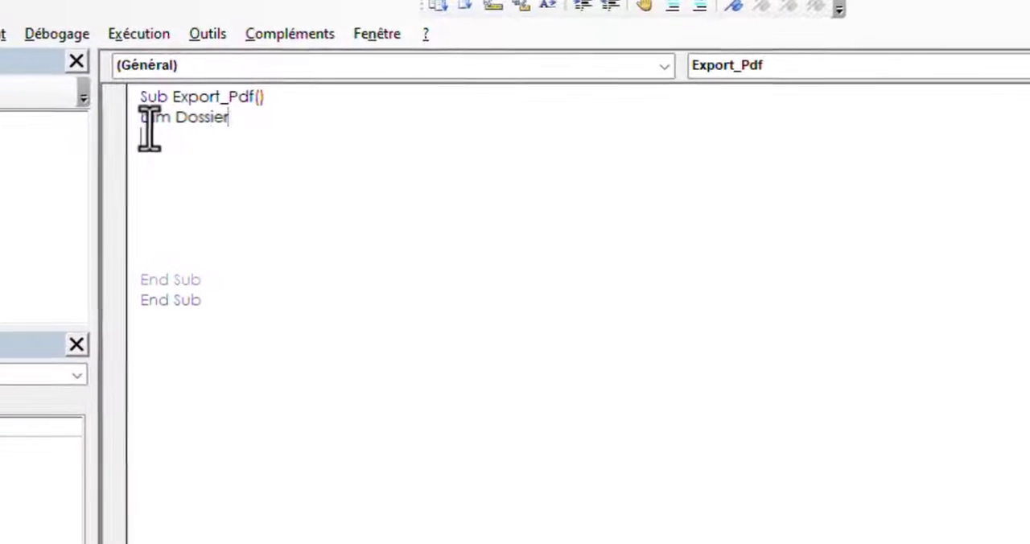
key(Return)
Declare the variable Chemin As String below the Dossier declaration
text(di)
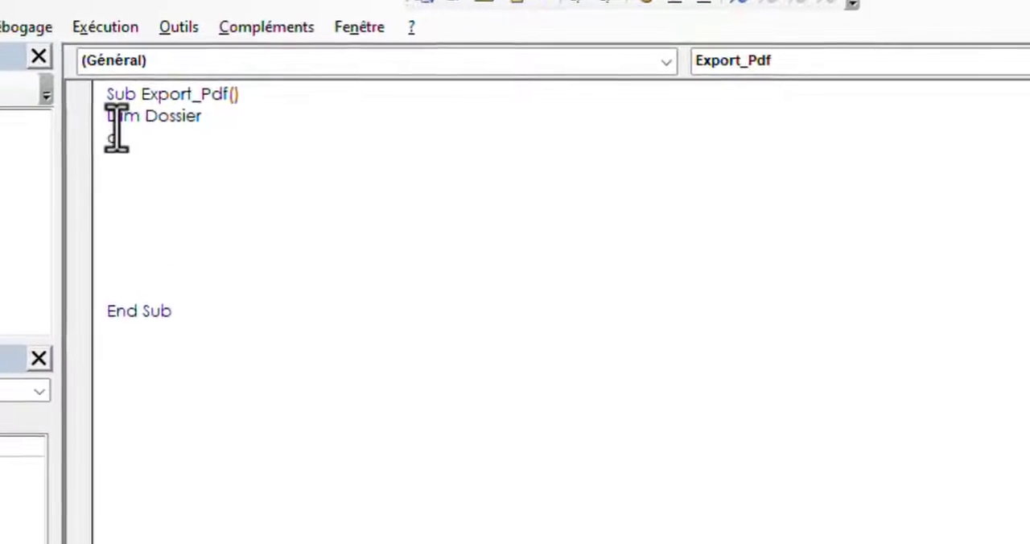
text(m C)
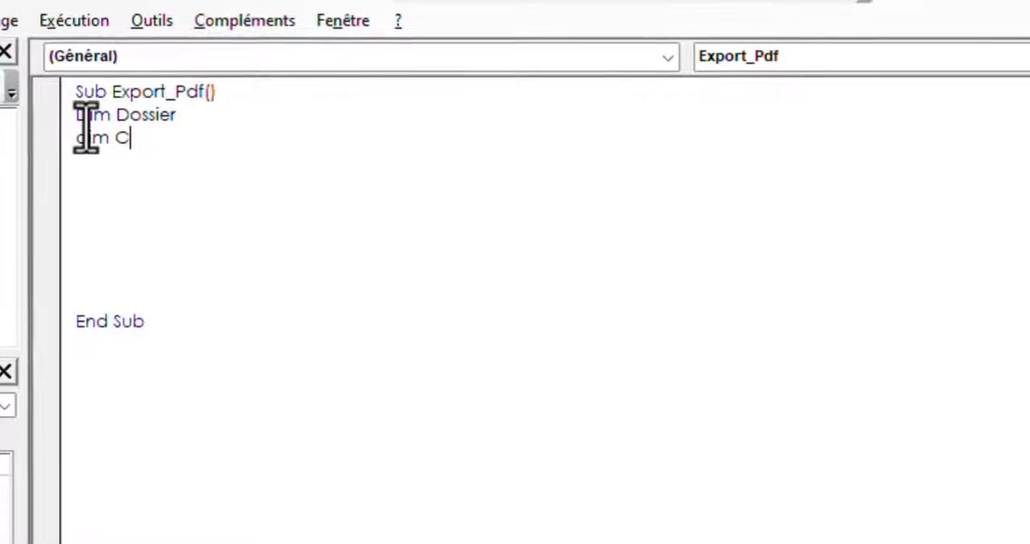
text(hemin)
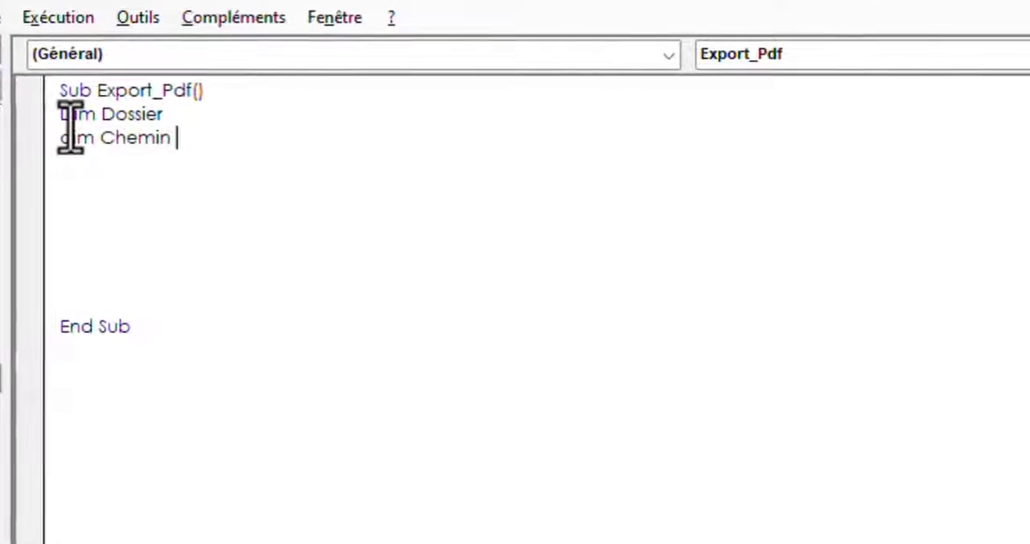
text( as str)
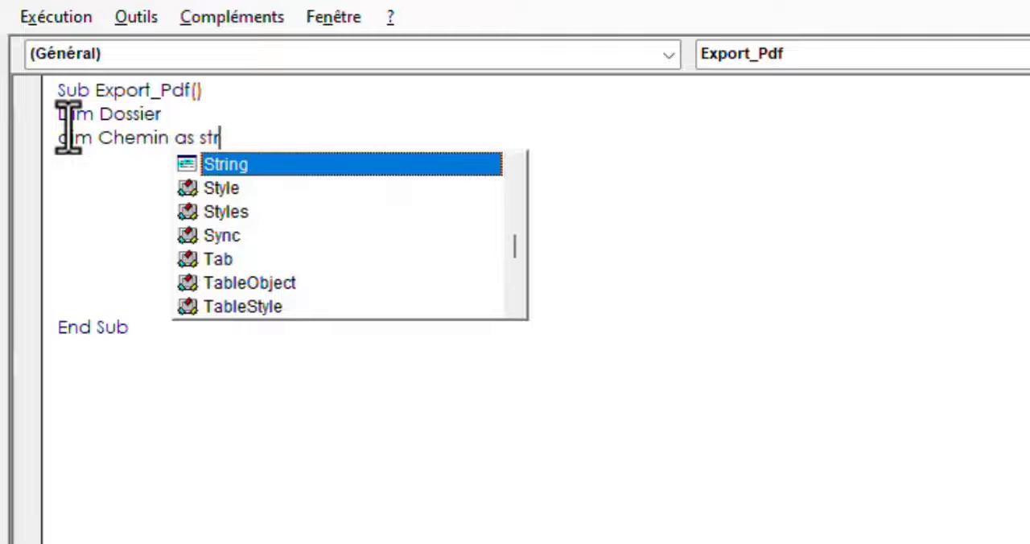
key(Tab)
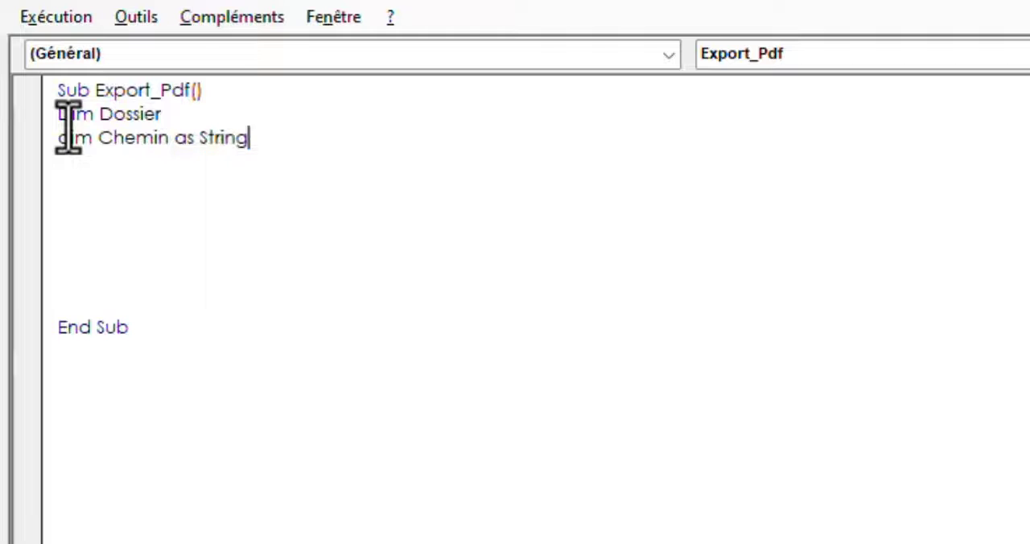
key(Return)
key(Return)
Declare the variable ws As Worksheet below the Chemin declaration
click(62, 169)
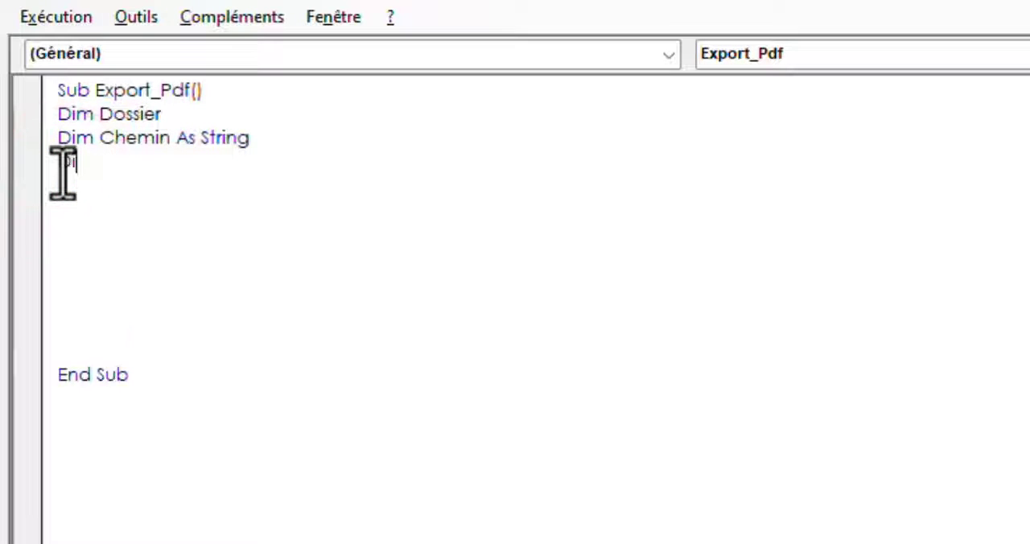
text(Dim ws as )
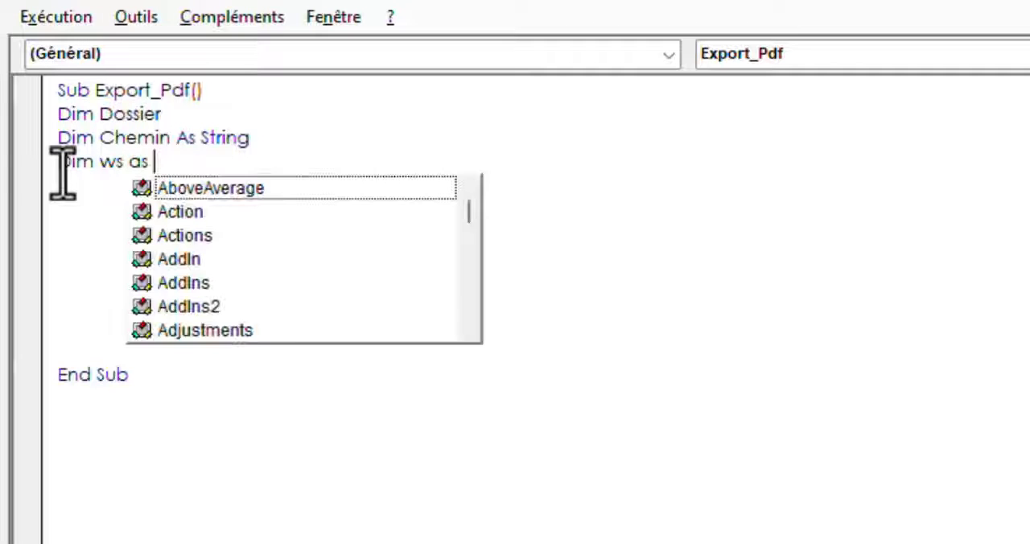
text(worksh)
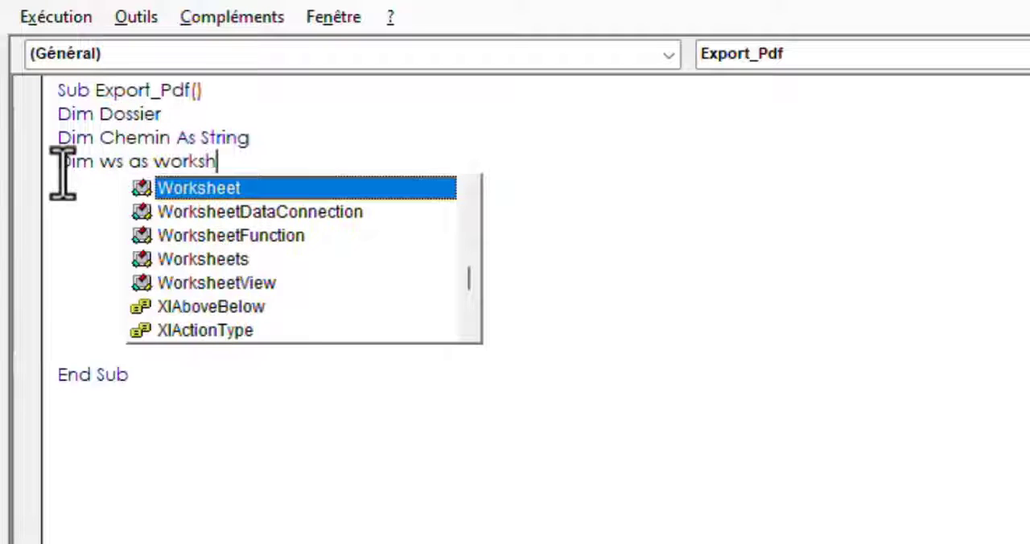
text(ee)
key(Tab)
key(Return)
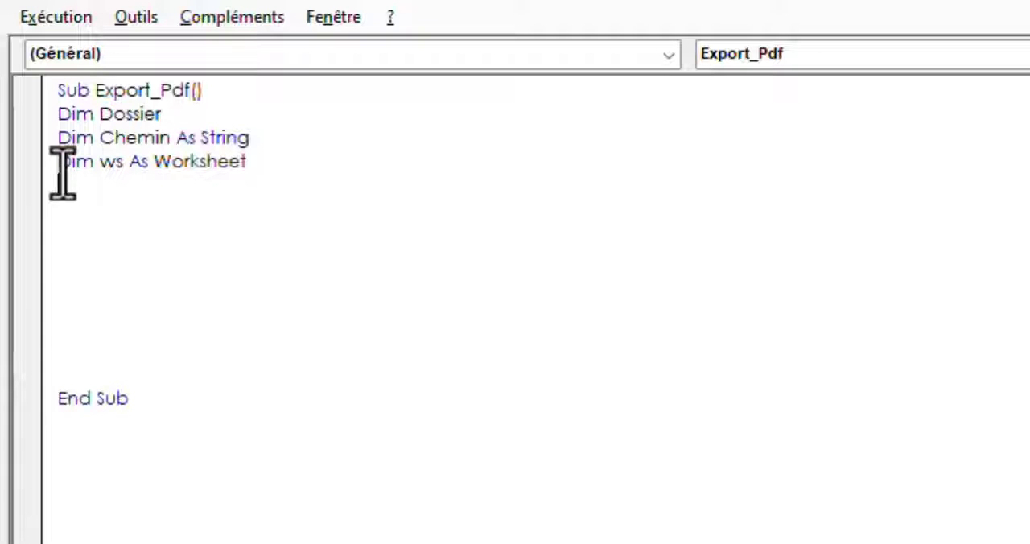
Assign the active sheet to the worksheet variable with Set ws = ActiveSheet
double_click(110, 165)
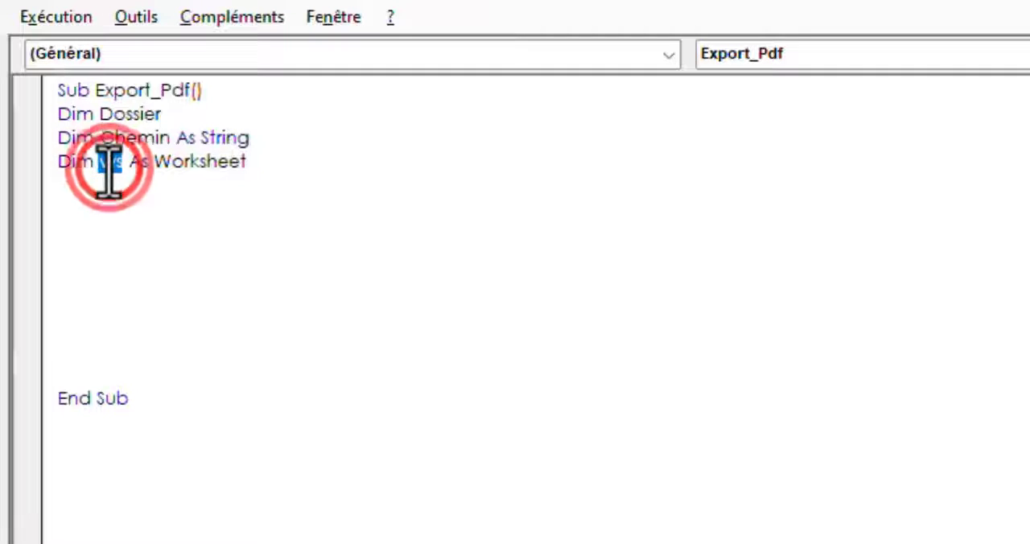
click(63, 213)
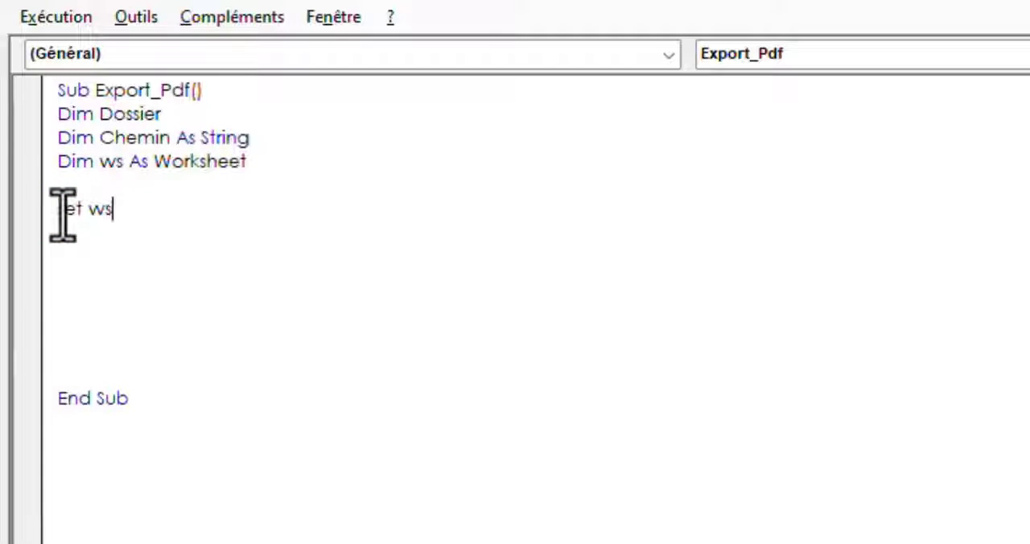
text(Set ws = AC)
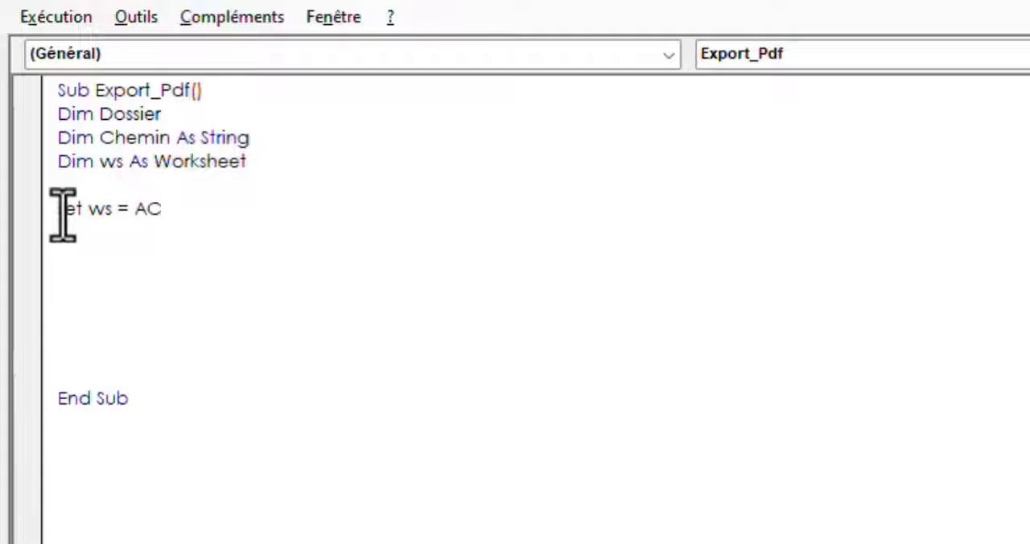
text(tiveSheet)
key(Return)
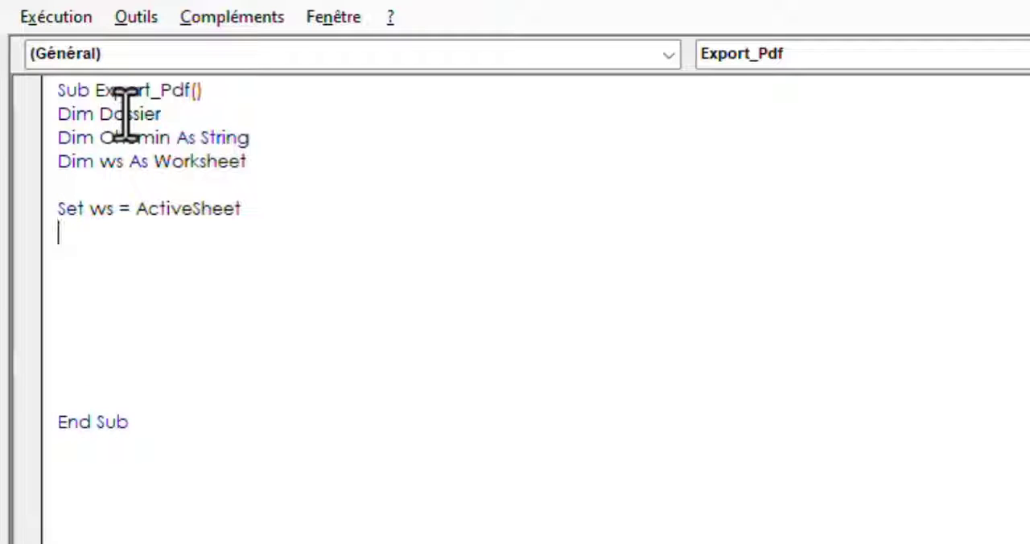
Assign Dossier an InputBox with prompt "Insérer nom du dossier", title "Création du Dossier" and default "Factures PDF"
click(126, 113)
double_click(126, 114)
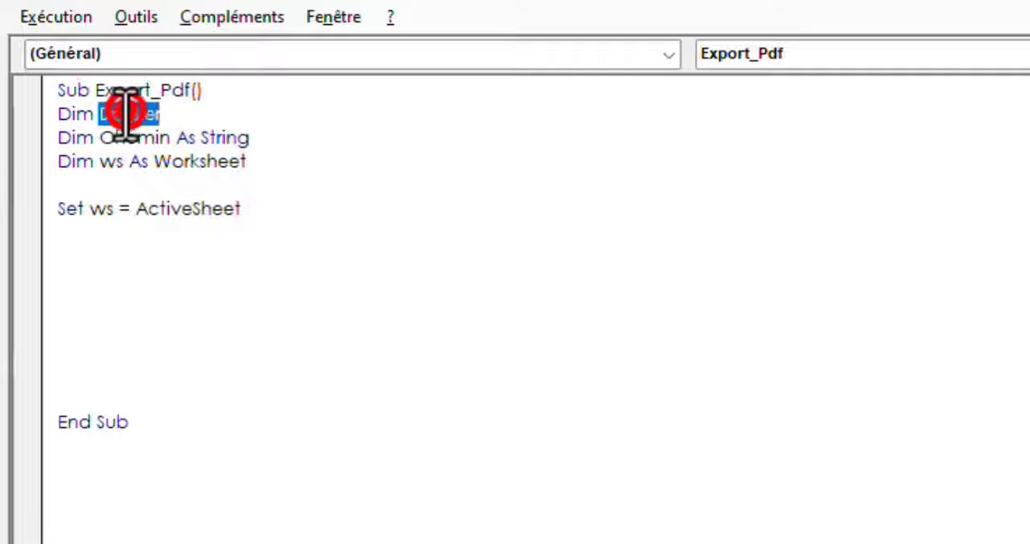
click(71, 258)
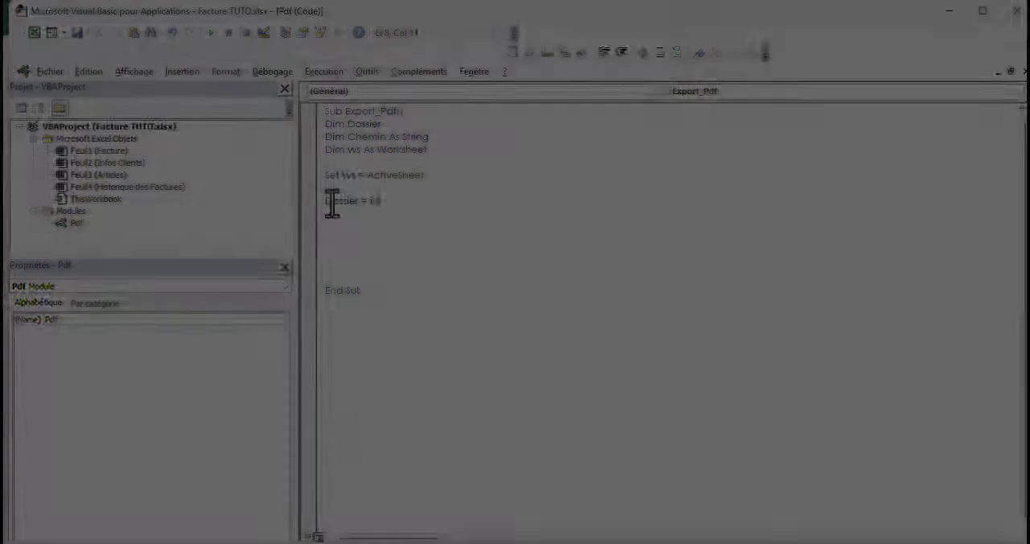
text(inputbox(")
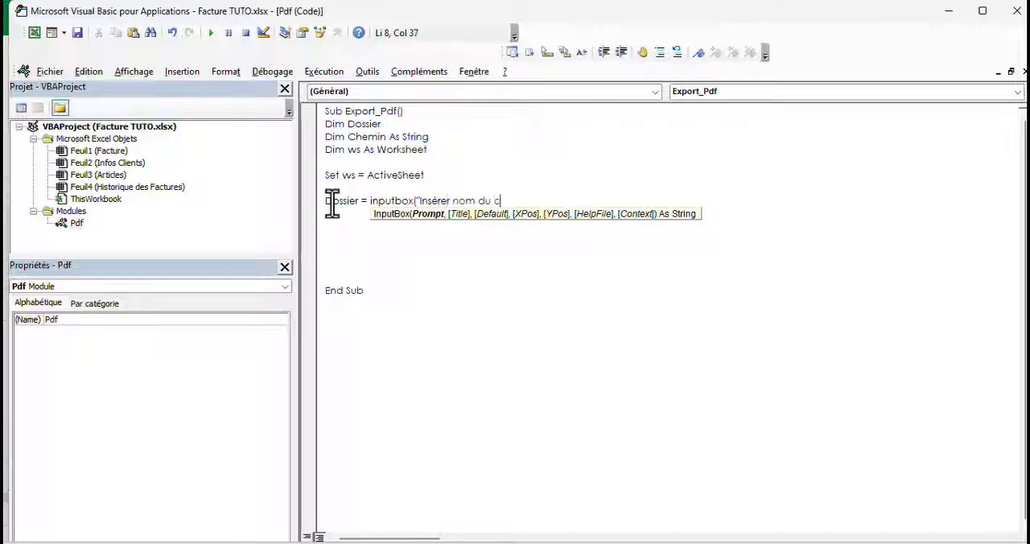
text(Insérer nom du dossier","Création)
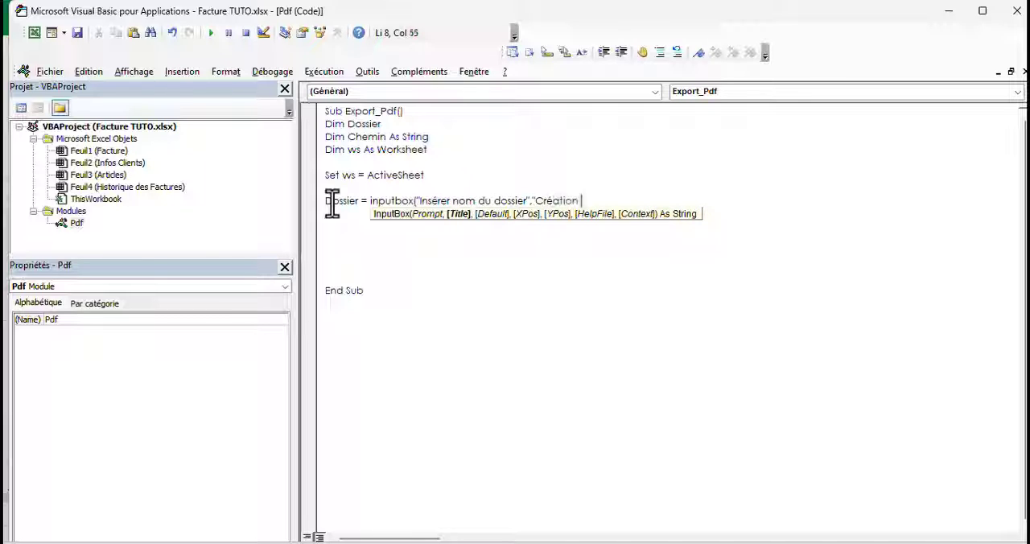
text( du Dossier","Factures)
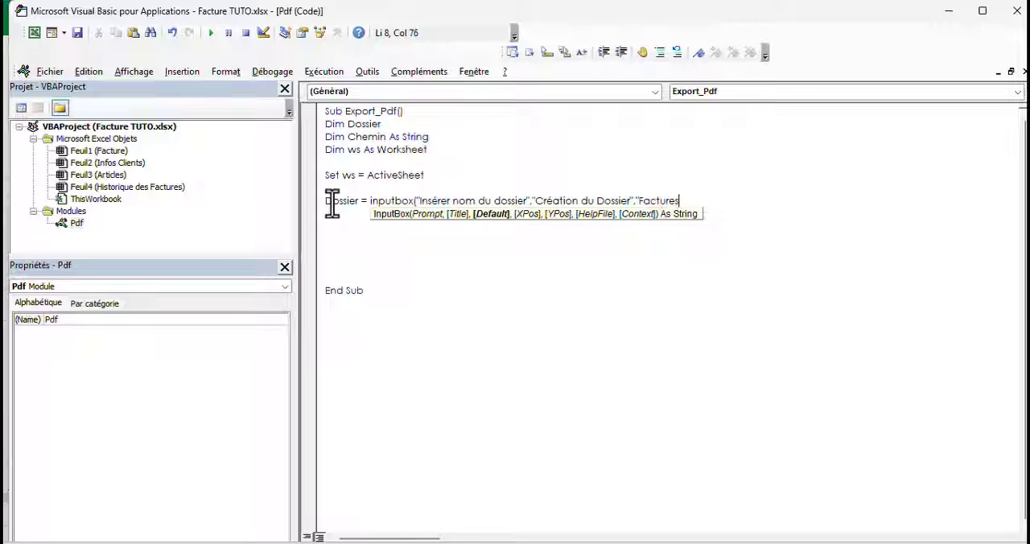
text(PDF"))
key(Return)
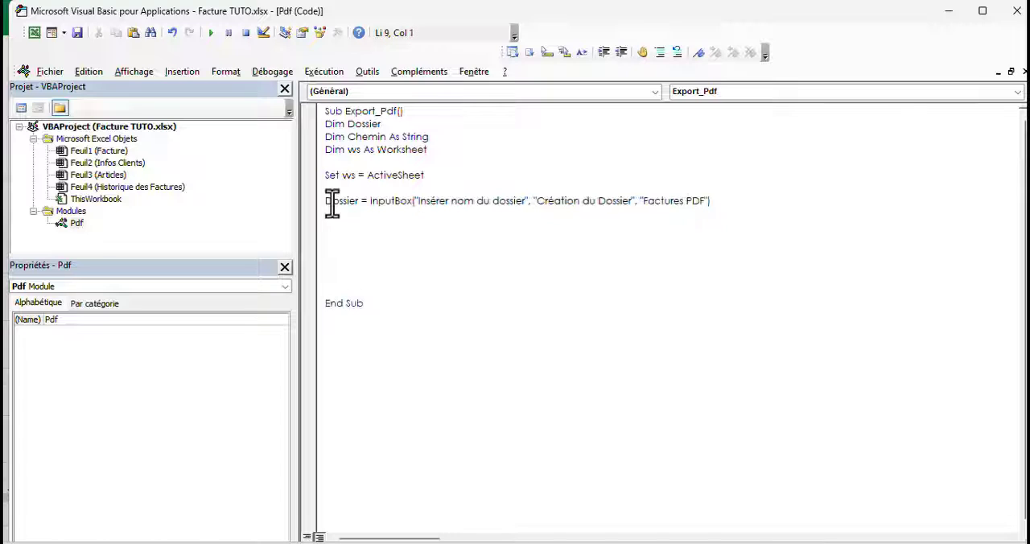
Add the line Chemin = ThisWorkbook.Path & "/" & Dossier & "/" below the InputBox line
text(Chemin = th)
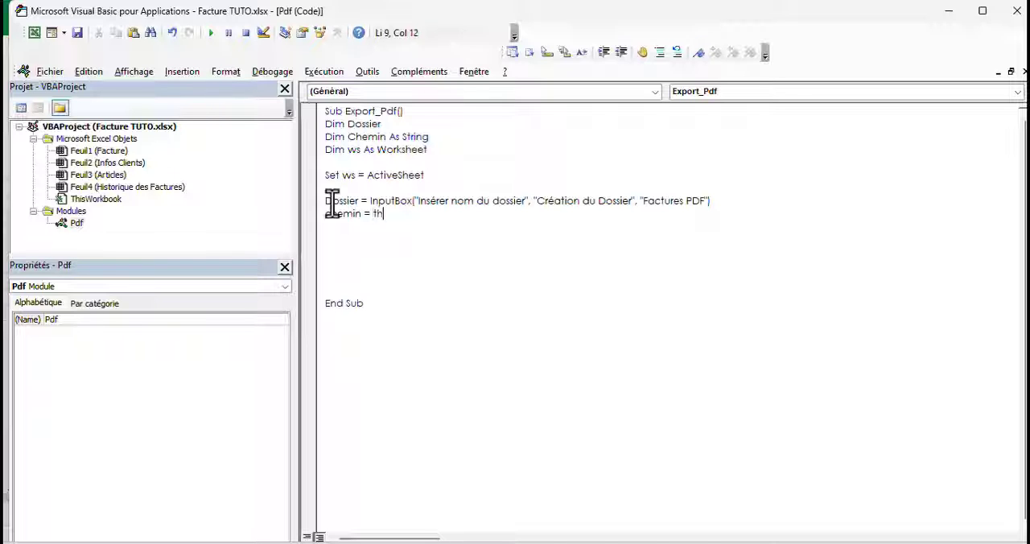
text(orkbook.pt)
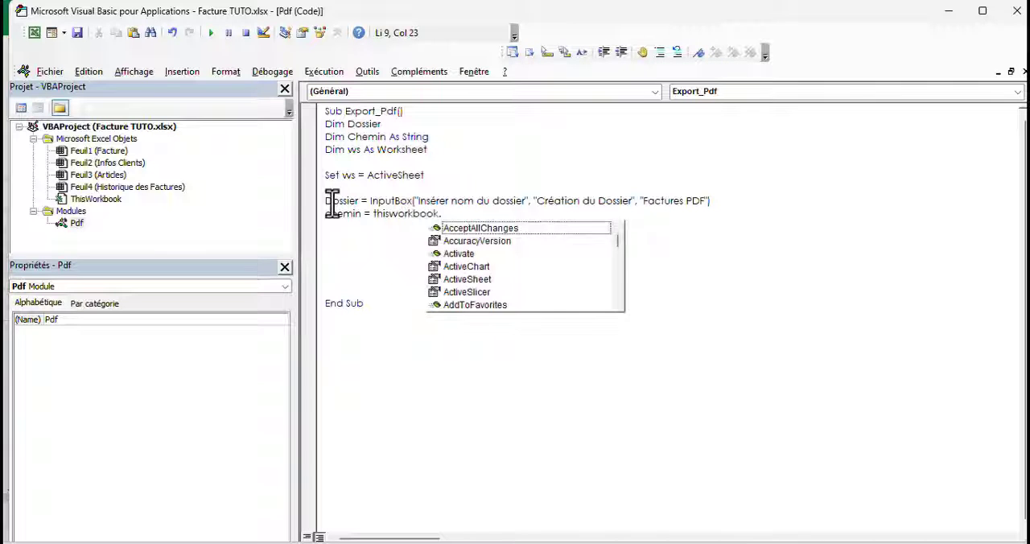
text(a)
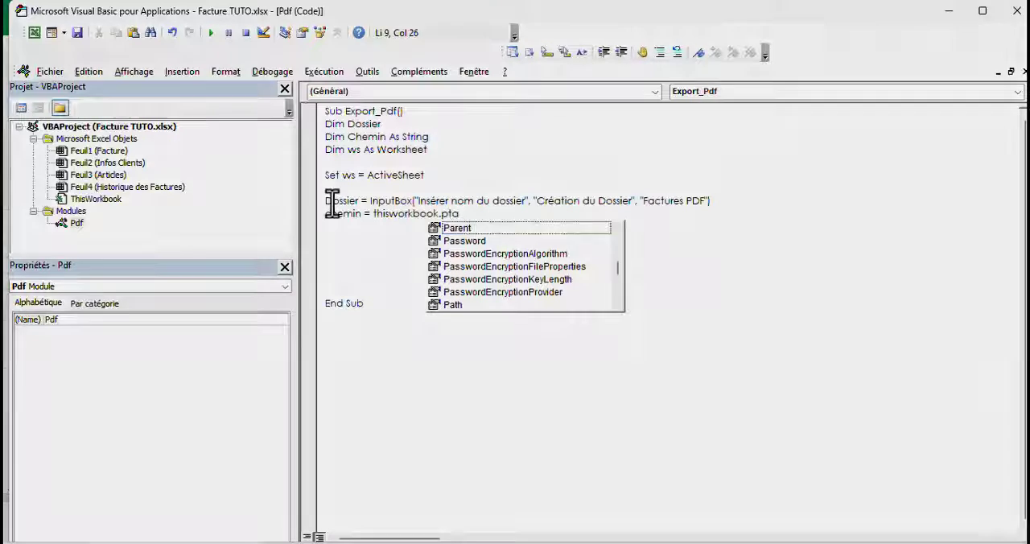
key(BackSpace)
key(BackSpace)
text(at)
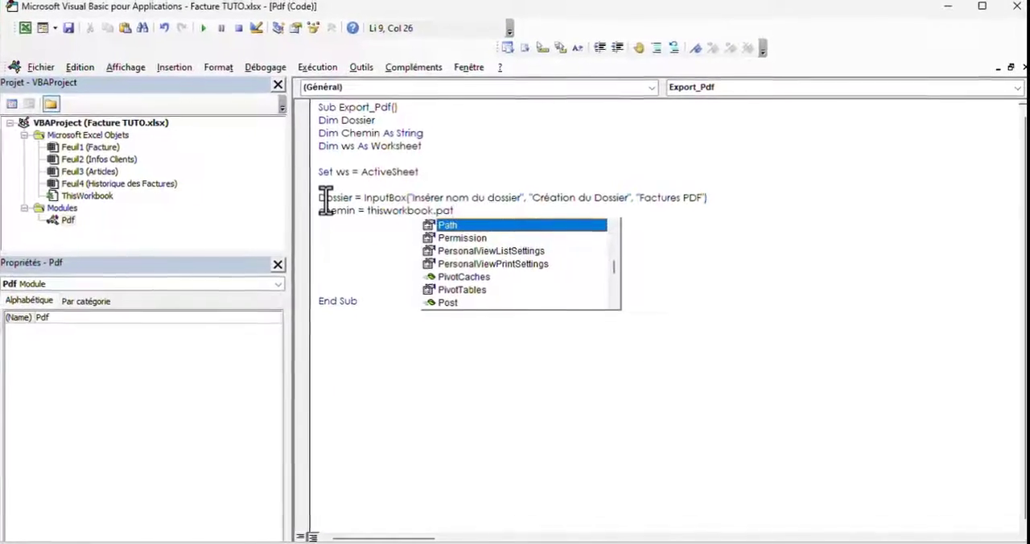
key(Tab)
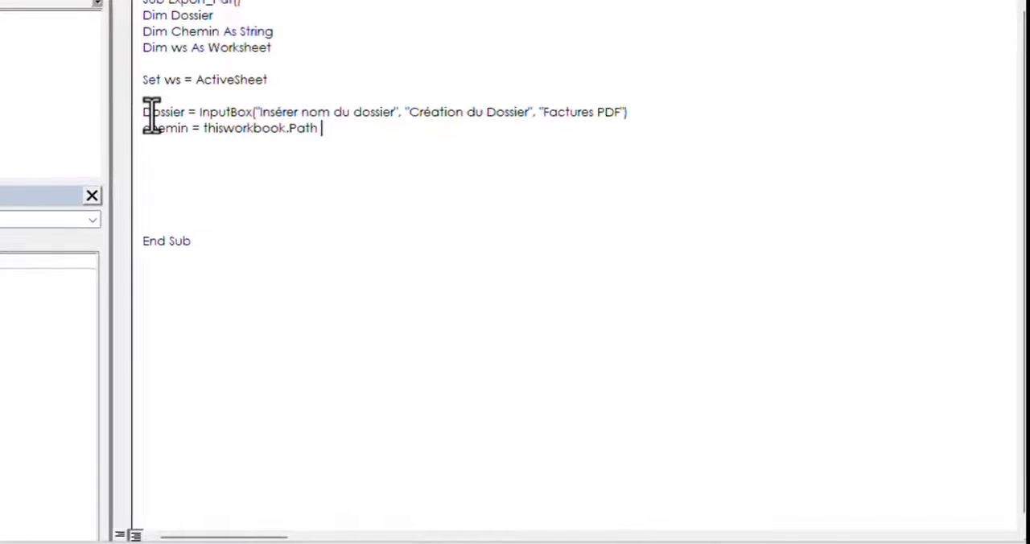
text(&)
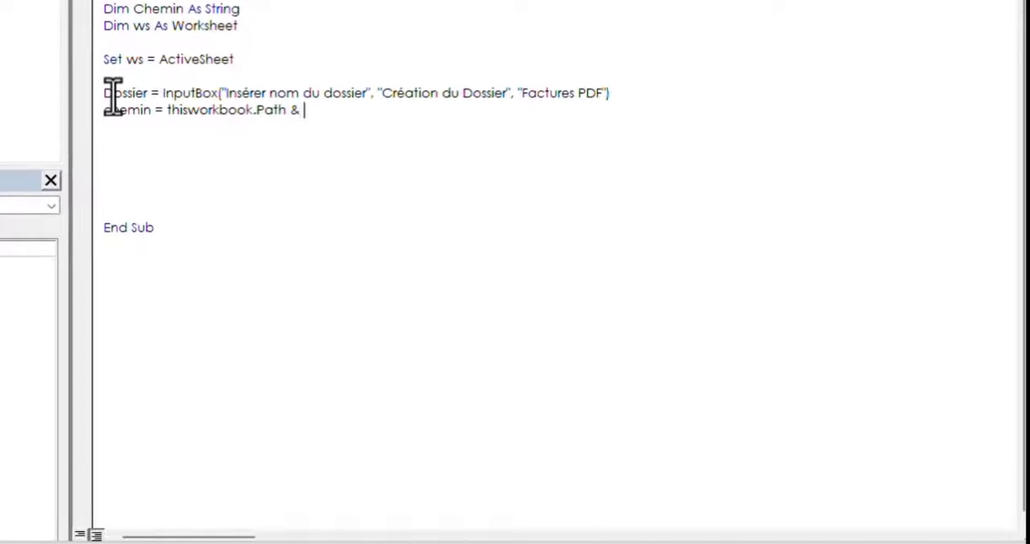
text( "/" & Dossier & "/)
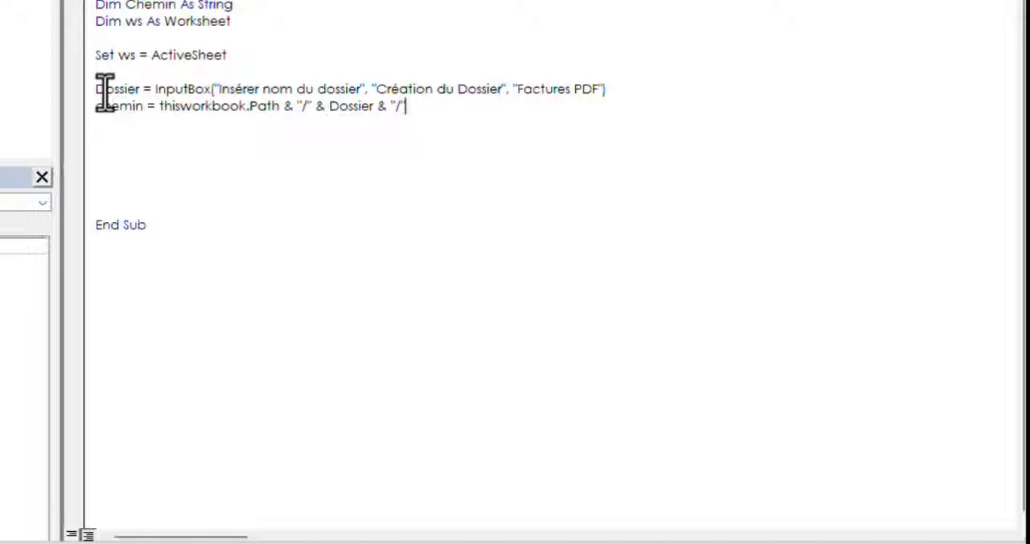
key(Return)
key(Return)
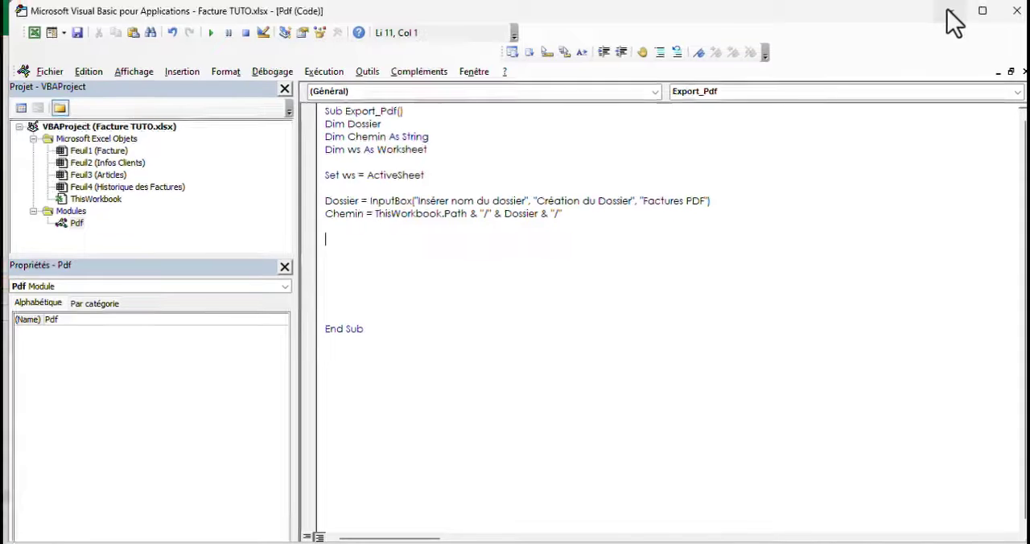
Switch to File Explorer and go from Excel Files back to the DEVIS ET FACTURE NE folder to view the workbook's location
click(947, 11)
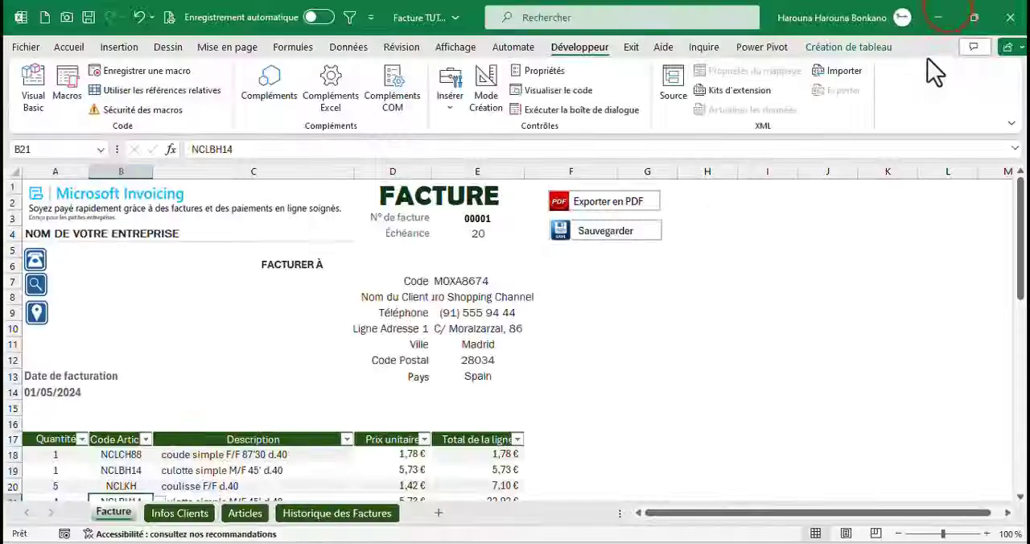
click(935, 16)
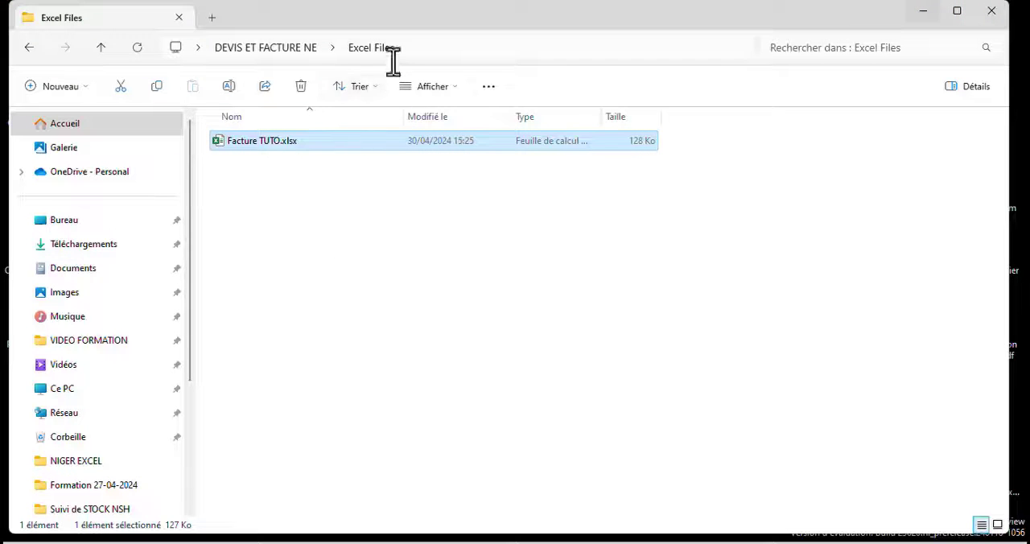
click(21, 48)
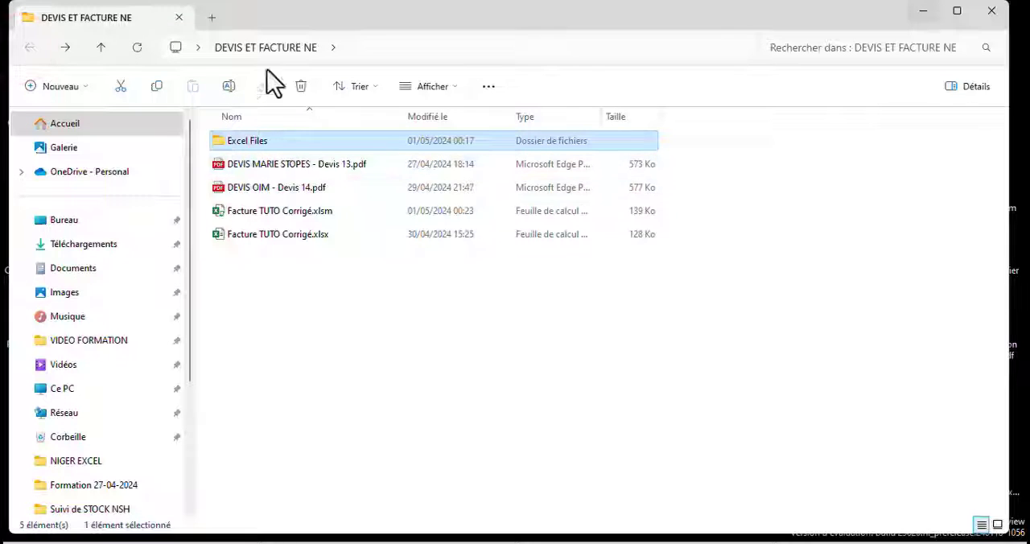
Open the Excel Files folder in File Explorer to view its contents, and return to the Visual Basic editor
double_click(256, 142)
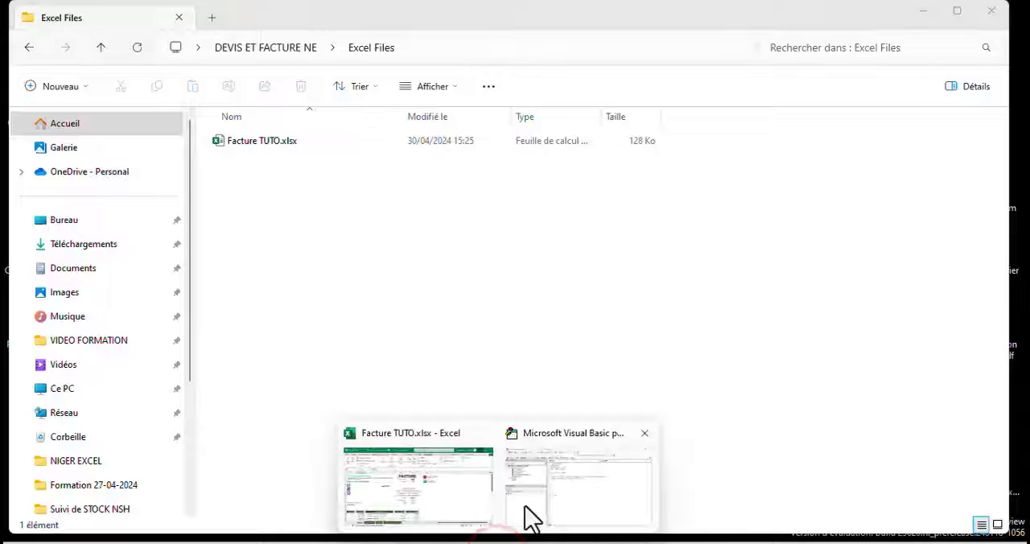
click(547, 515)
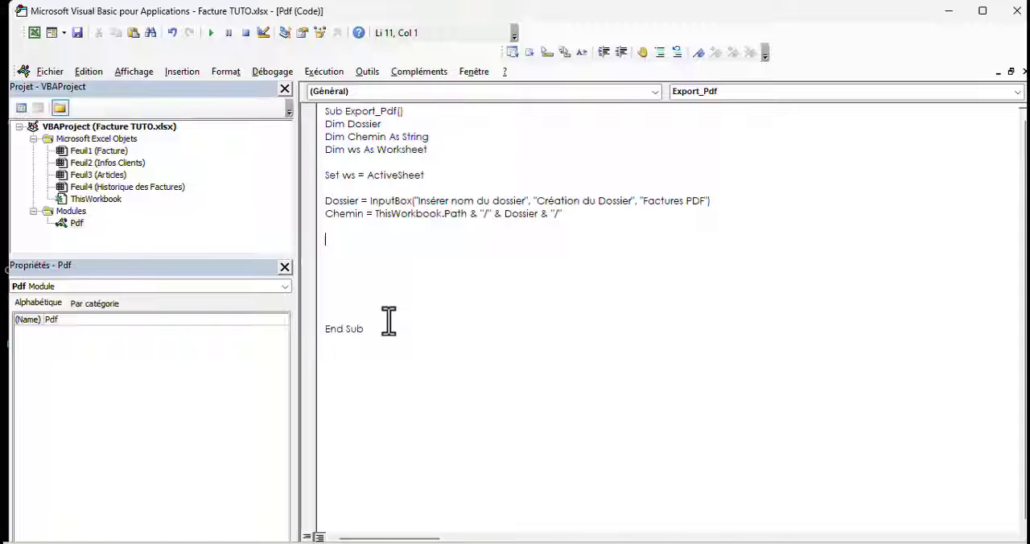
Add an If Dossier = True Then … End If block below the Chemin line, with blank lines inside it
text(if D)
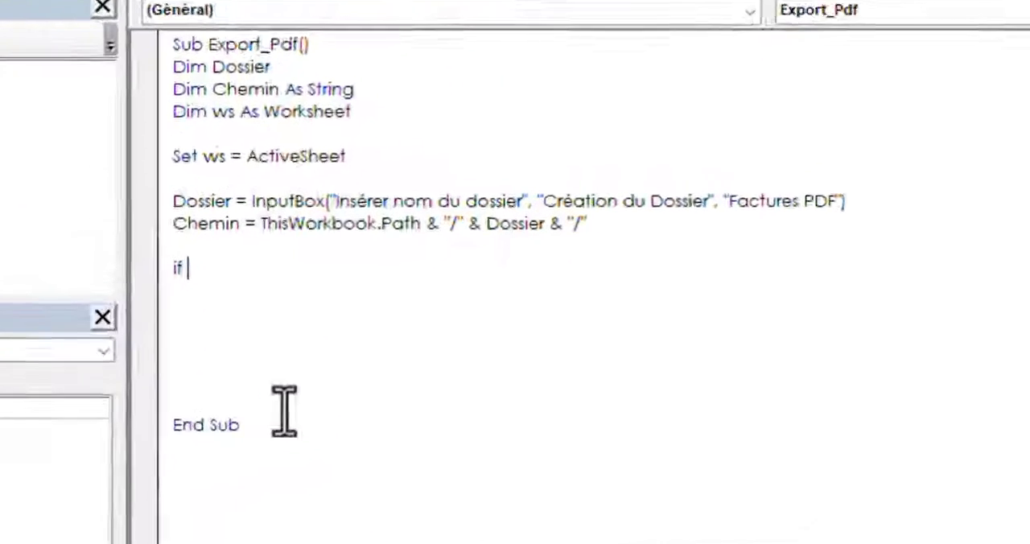
text(ossie)
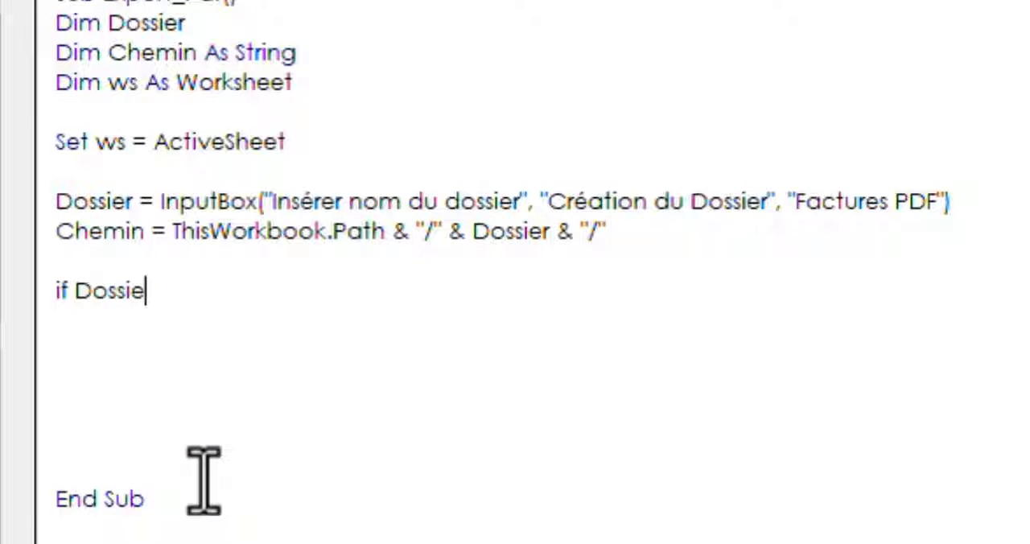
text(r = true)
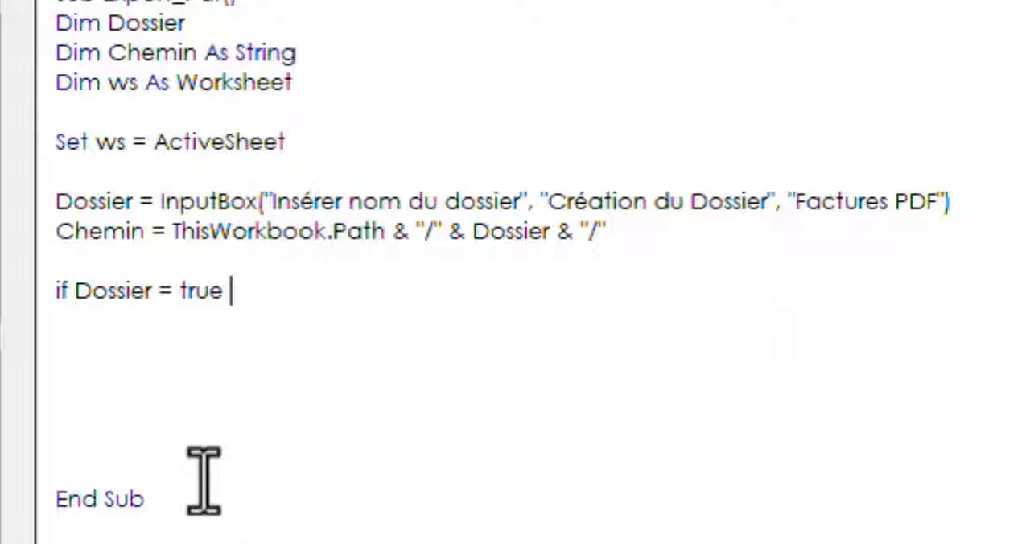
key(Return)
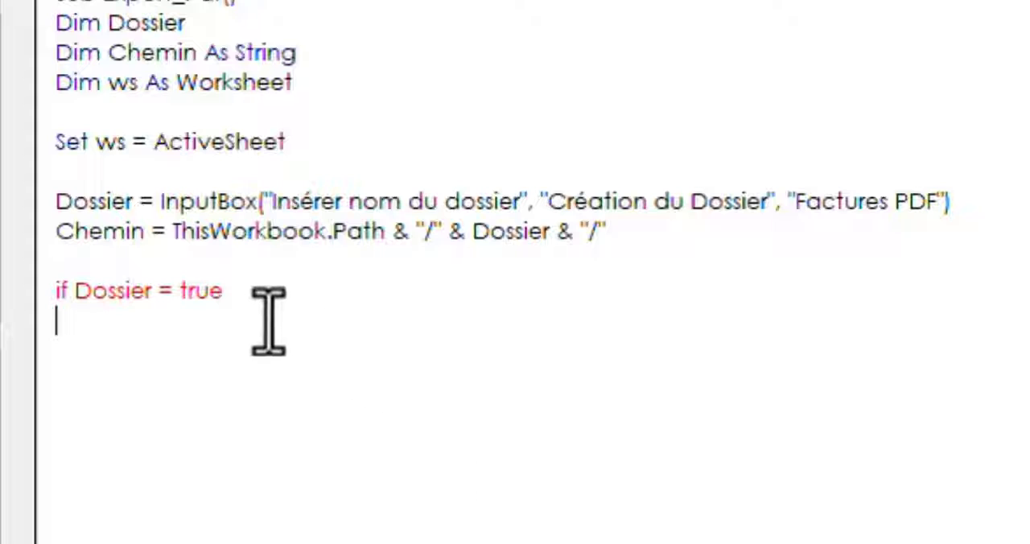
click(251, 298)
text(then)
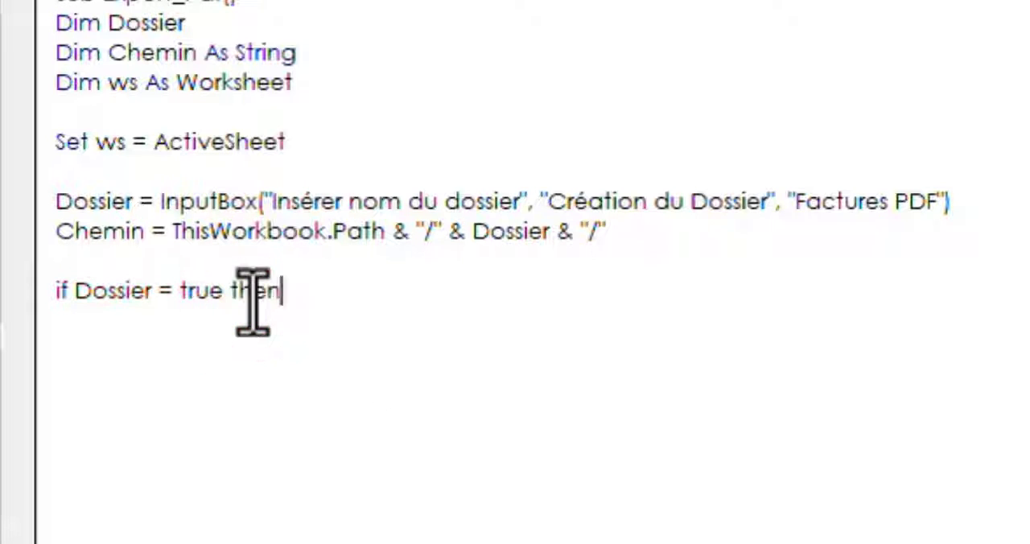
key(Return)
text(end if)
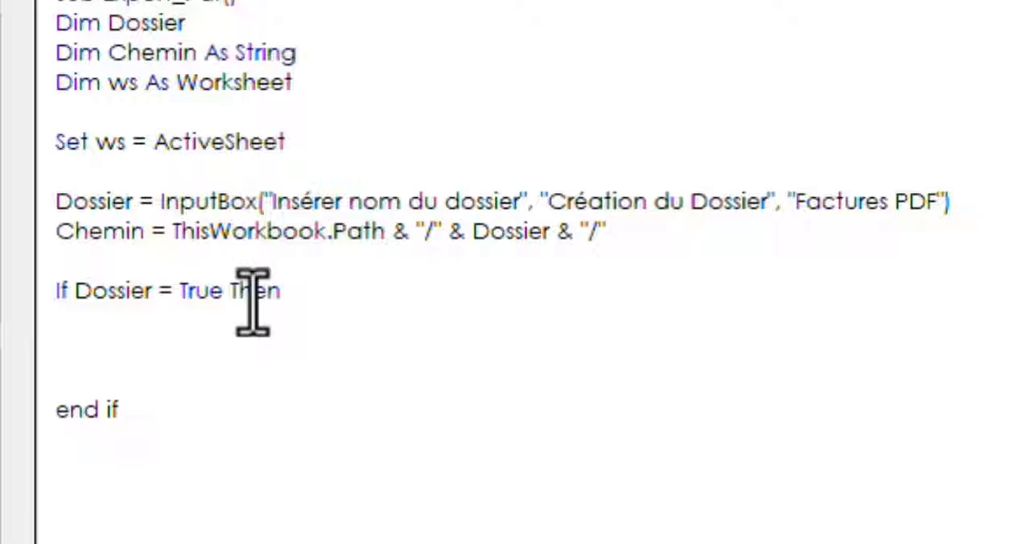
Enter GetAttr (Chemin) And vbDirectory, indented inside the If block
key(Up)
key(Up)
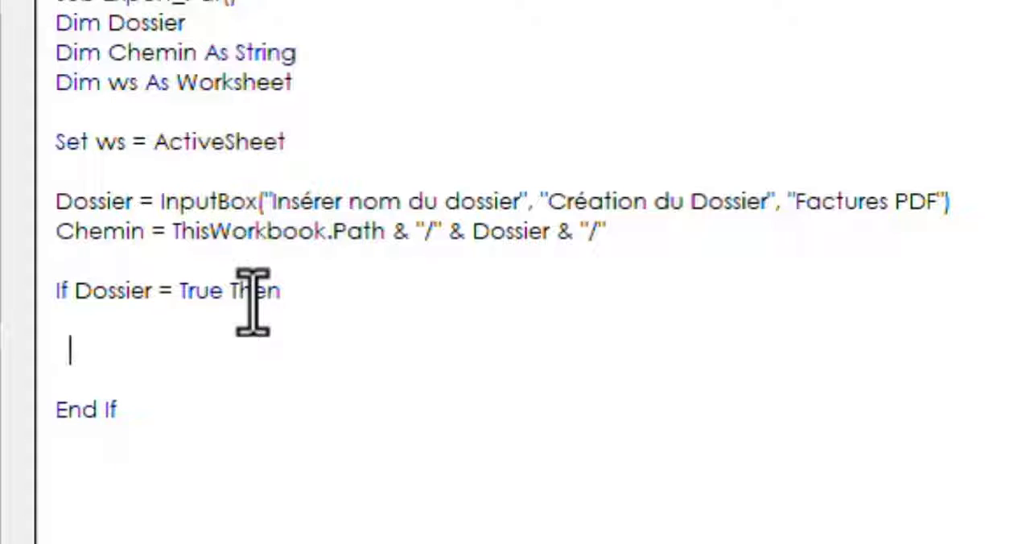
text(Getattr)
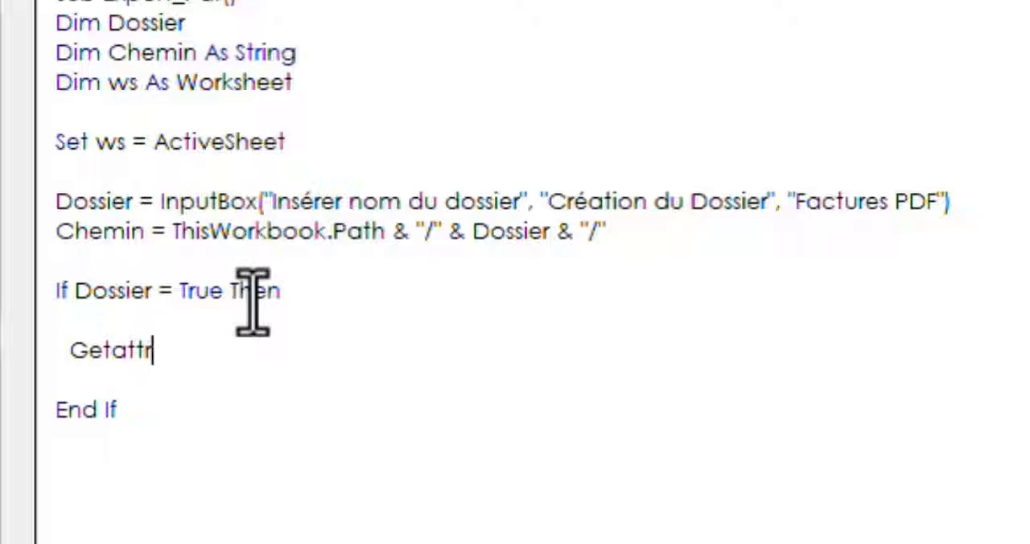
text((chemin) and )
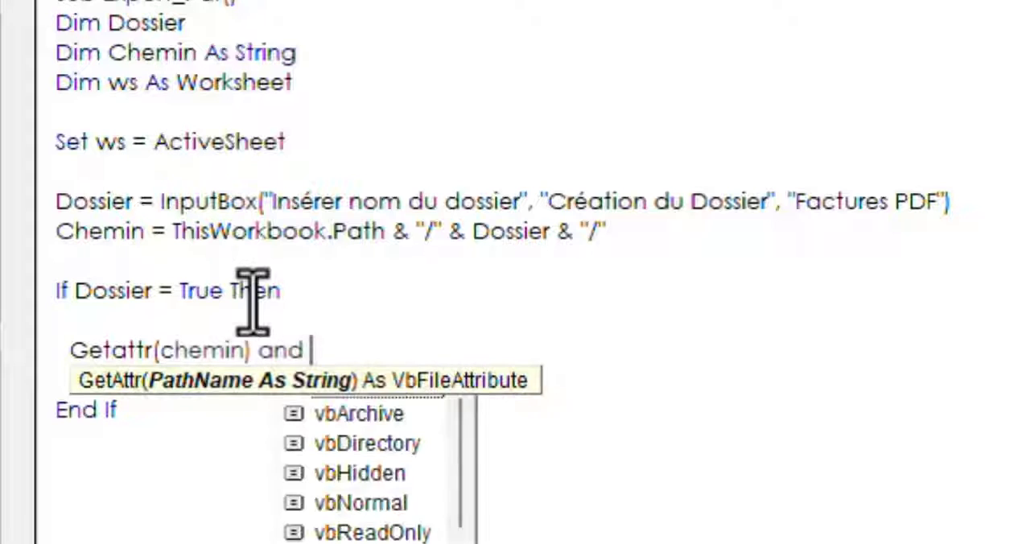
text(vb)
key(Down)
key(Down)
key(Return)
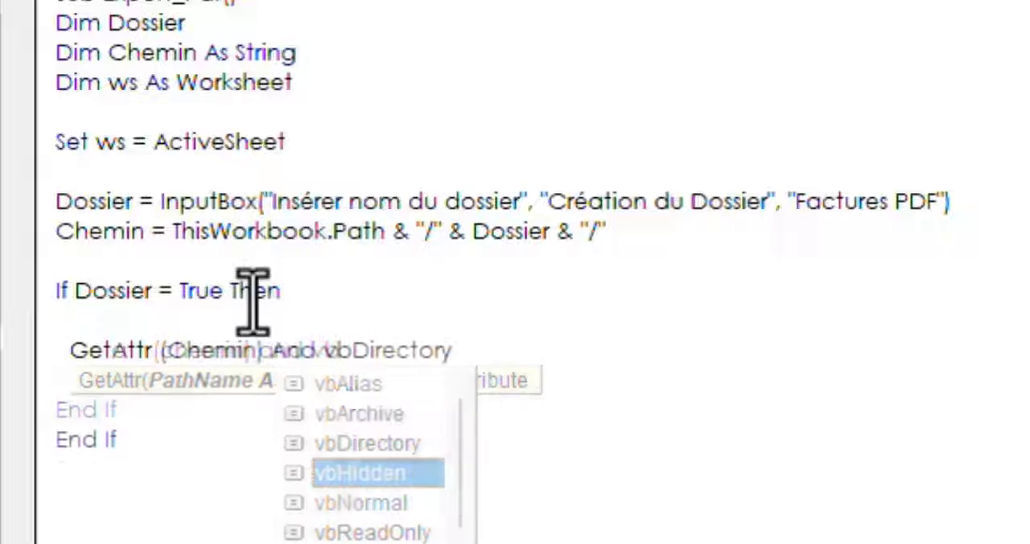
Add an Else branch to the If block that creates the folder with MkDir (Chemin)
text(else)
key(Return)
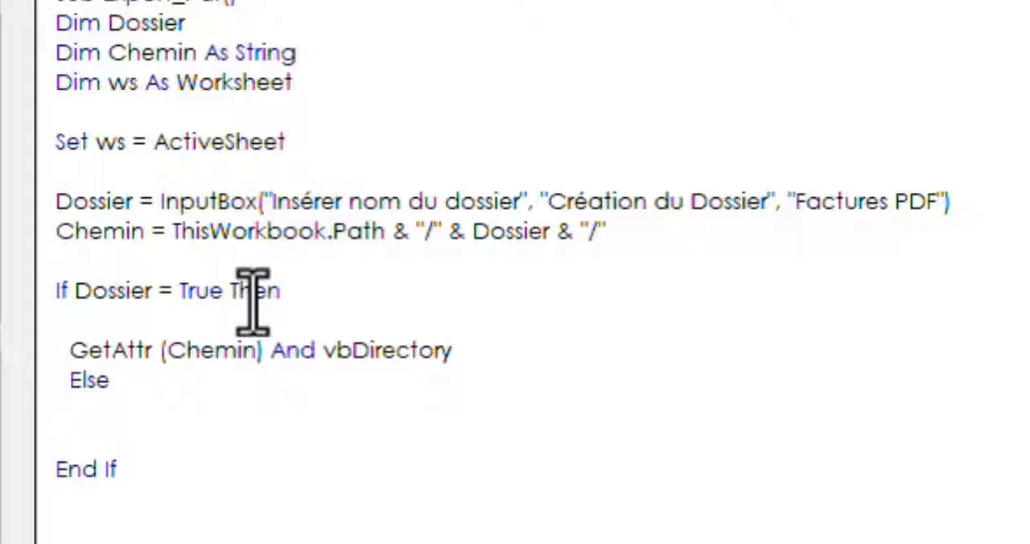
text(MKDIR(Chemin)
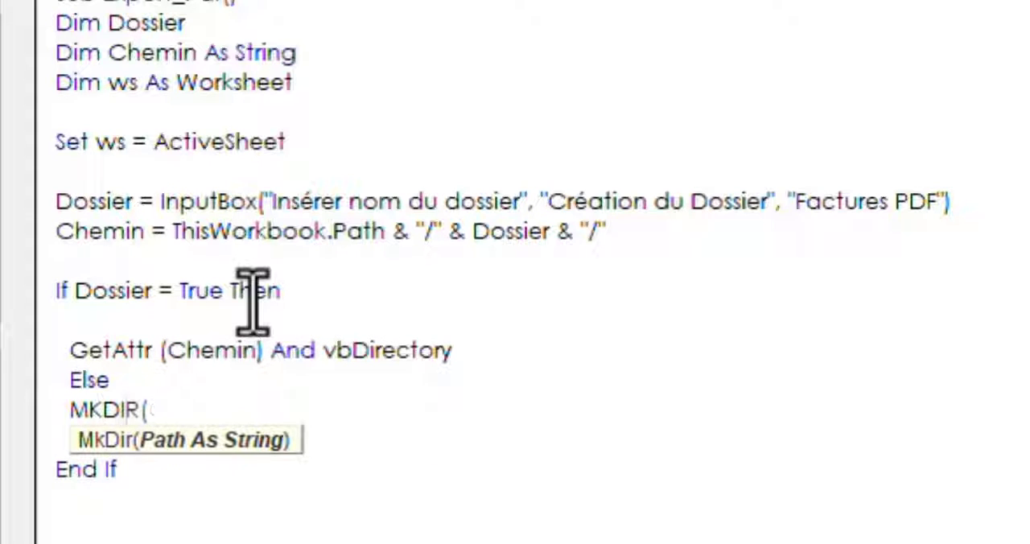
text())
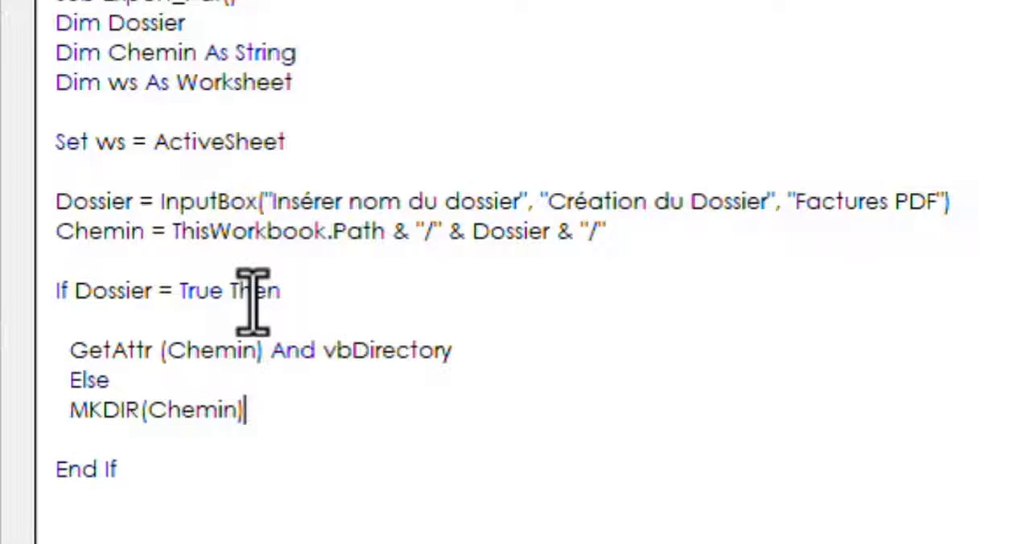
Remove the blank line under the If condition and insert On Error Resume Next directly above the InputBox line
click(73, 319)
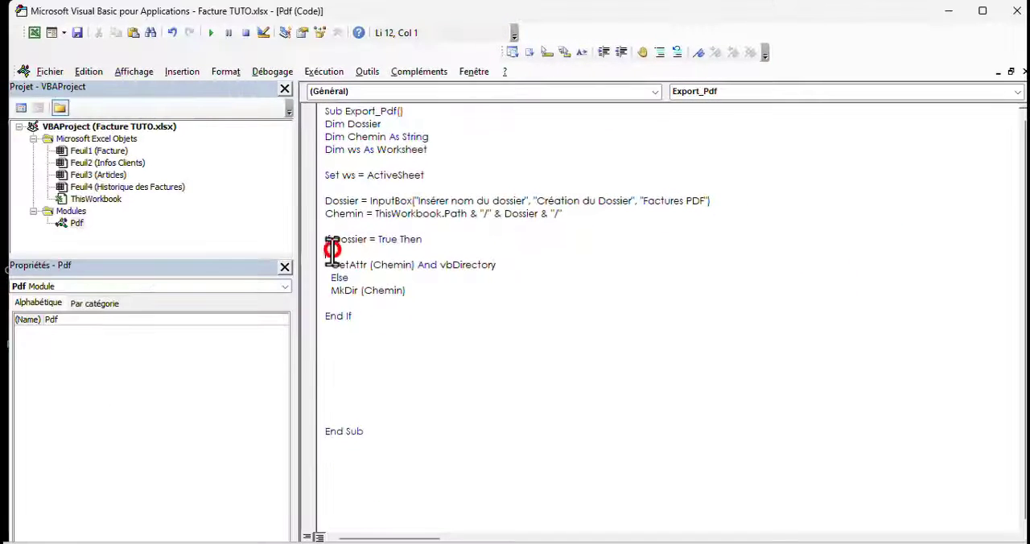
key(BackSpace)
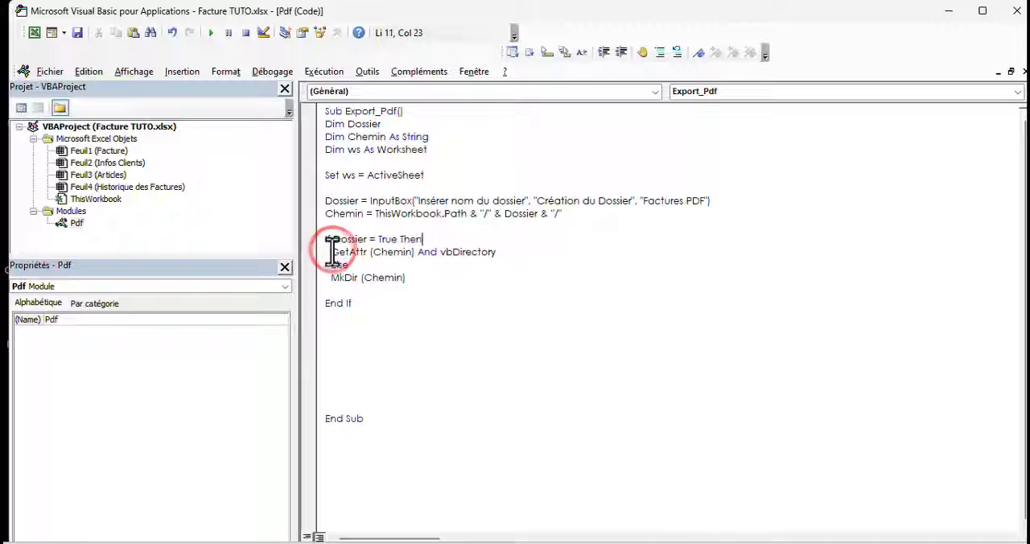
click(330, 188)
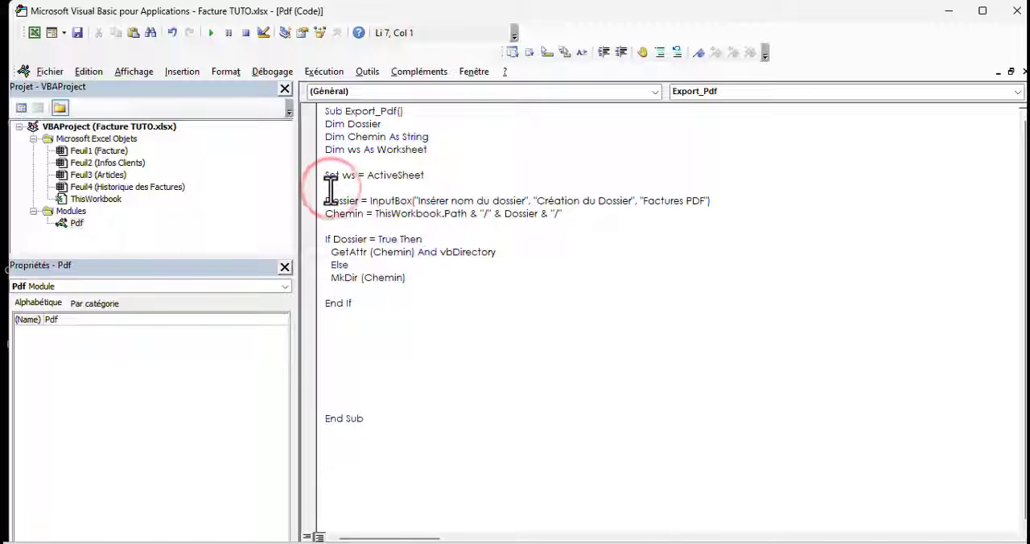
text(Cn e)
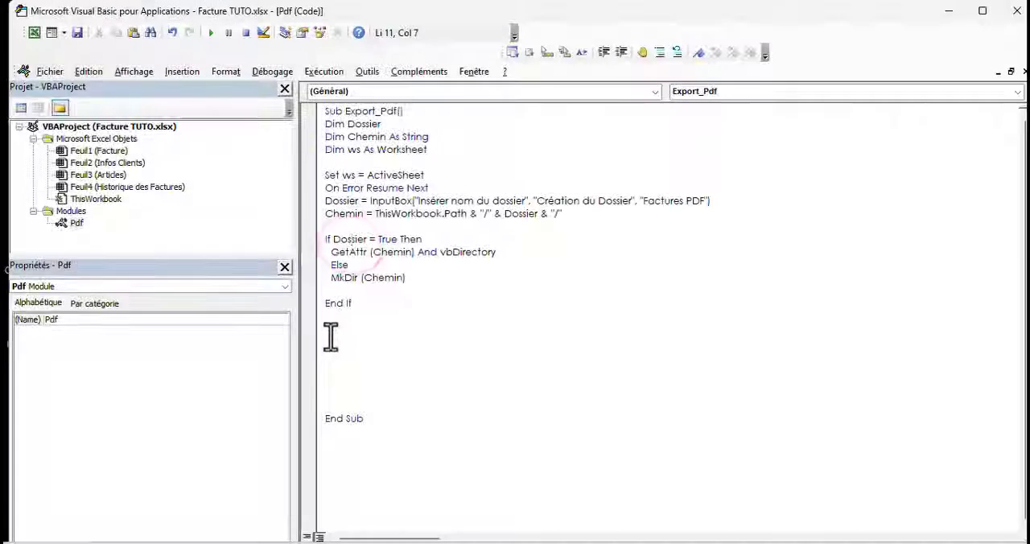
Switch to the Excel workbook and assign the Export_Pdf macro, limited to Ce classeur, to the Exporter en PDF button
click(34, 32)
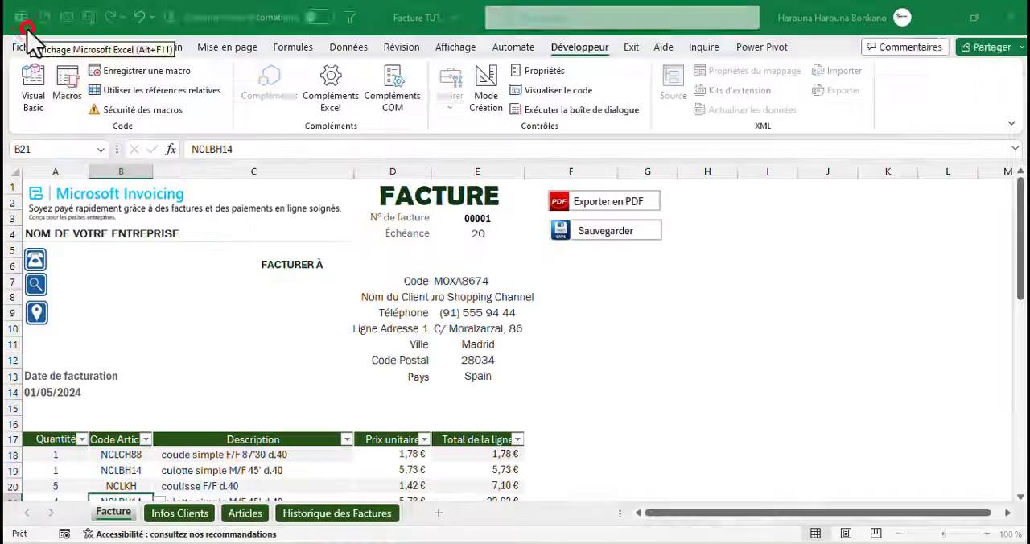
right_click(585, 208)
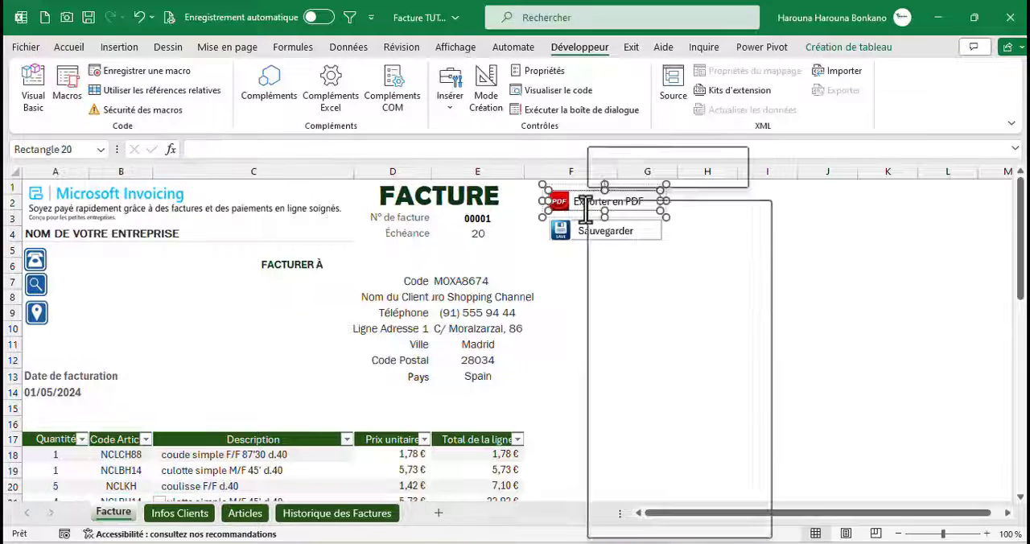
click(639, 484)
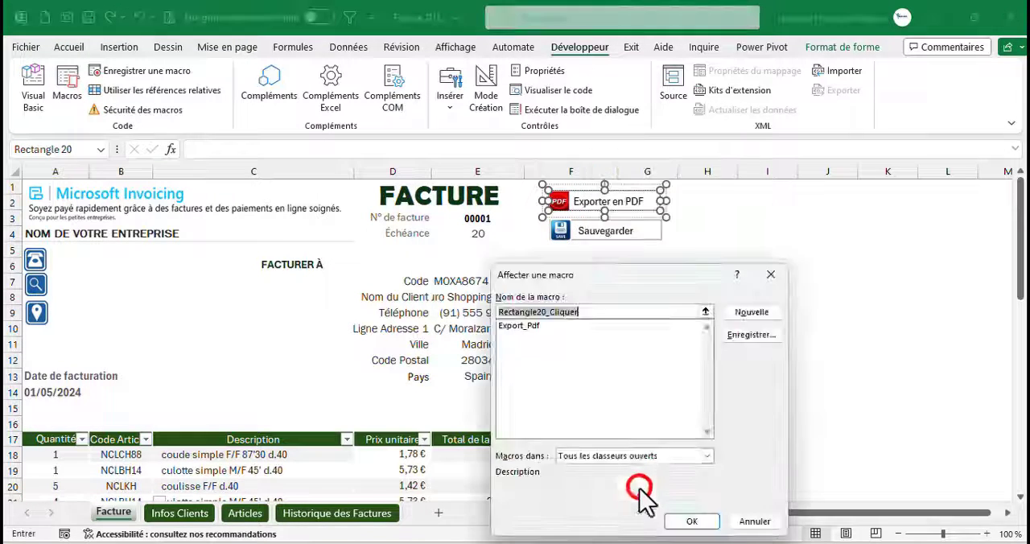
click(511, 326)
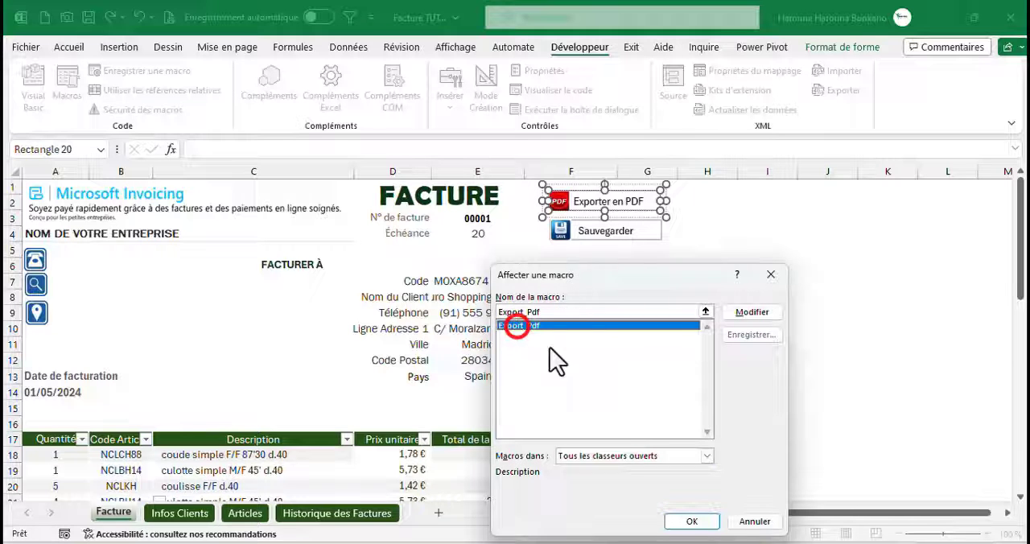
click(609, 455)
click(579, 478)
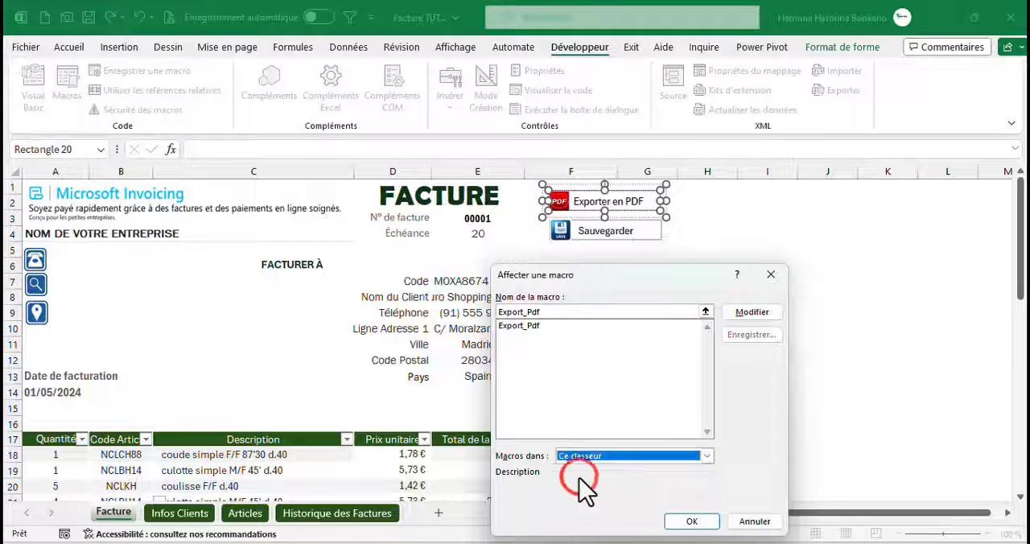
click(683, 520)
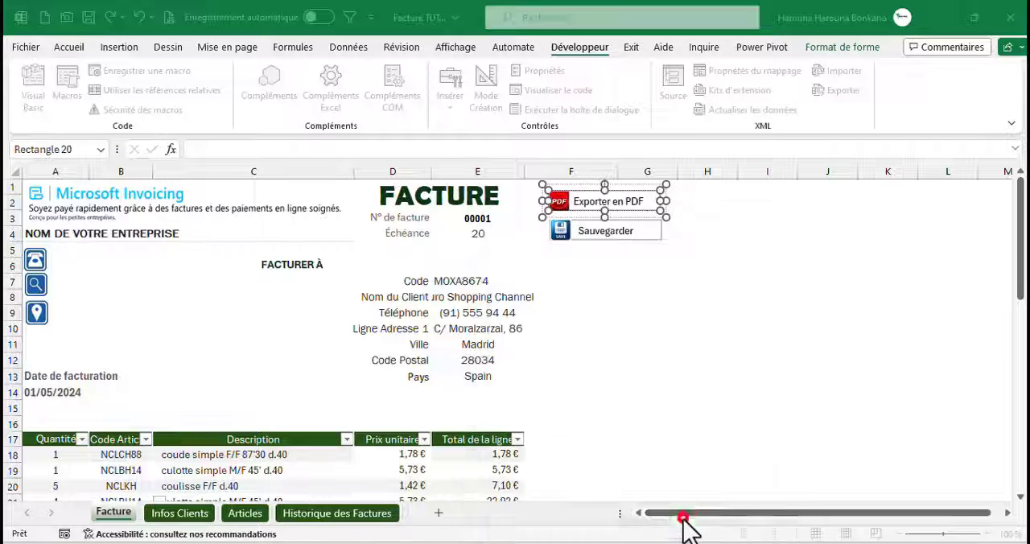
click(678, 283)
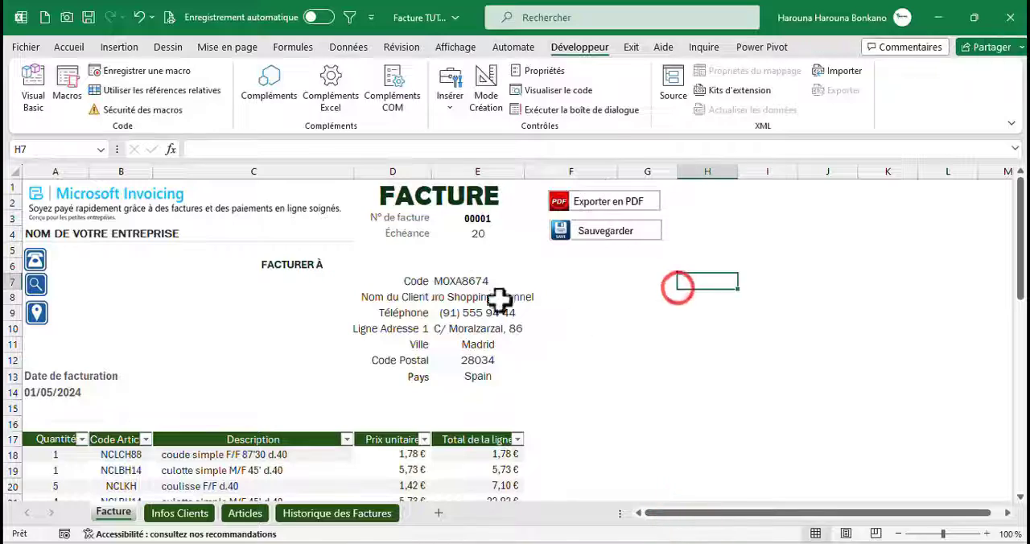
Run the Exporter en PDF button, accept the default folder name Factures PDF, and return to File Explorer to check the Excel Files folder
click(593, 206)
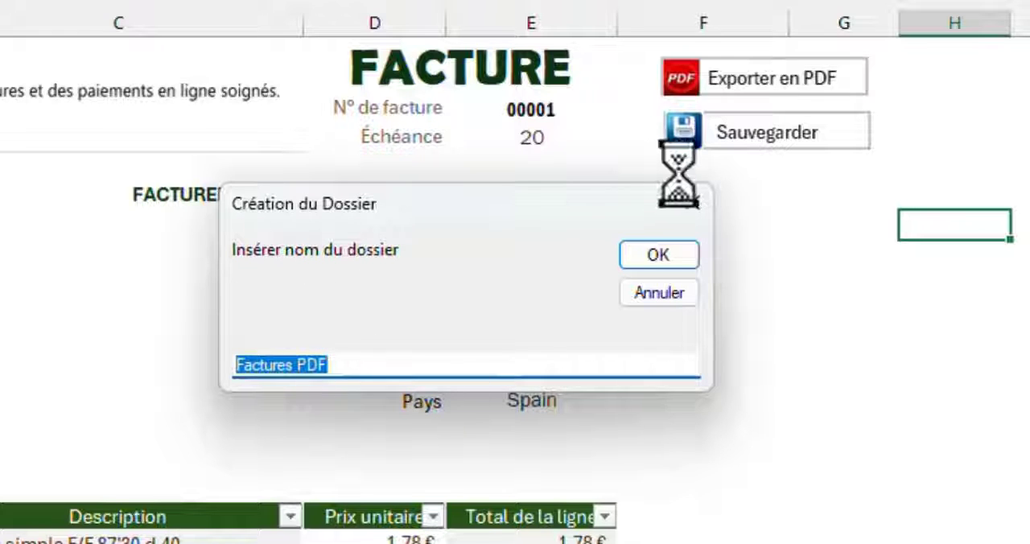
click(631, 263)
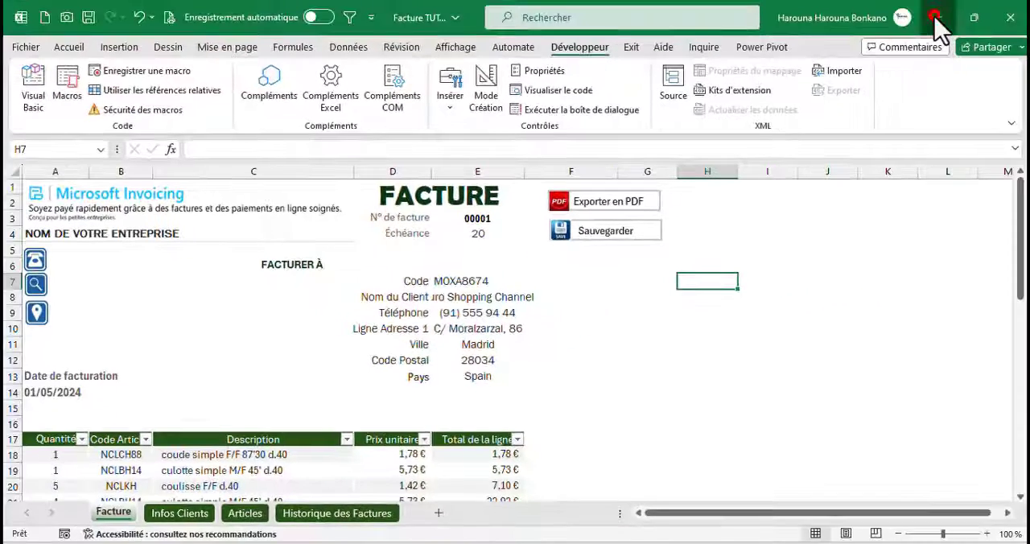
click(936, 17)
click(940, 17)
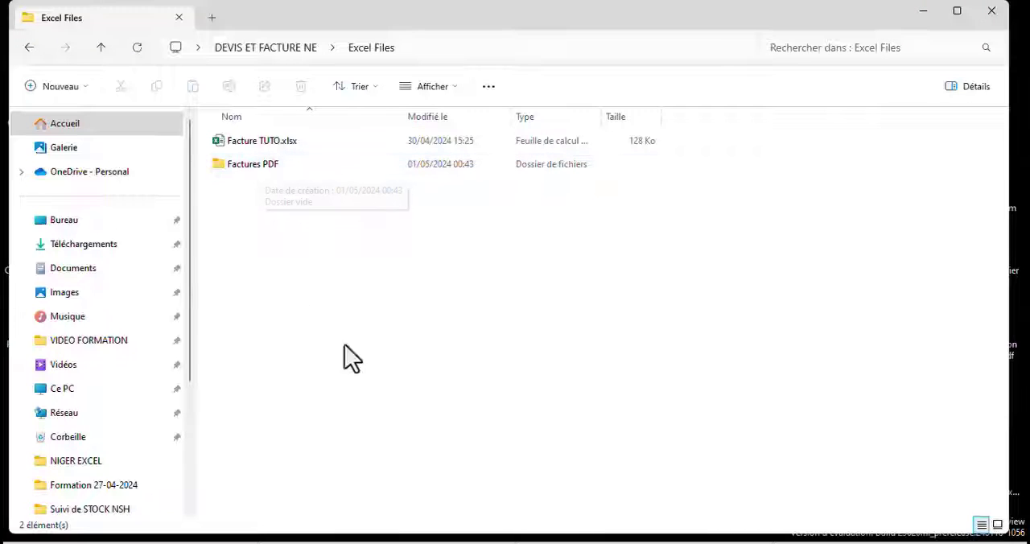
Switch to the Visual Basic editor and prefix InputBox with Application. in the Dossier assignment line
click(494, 539)
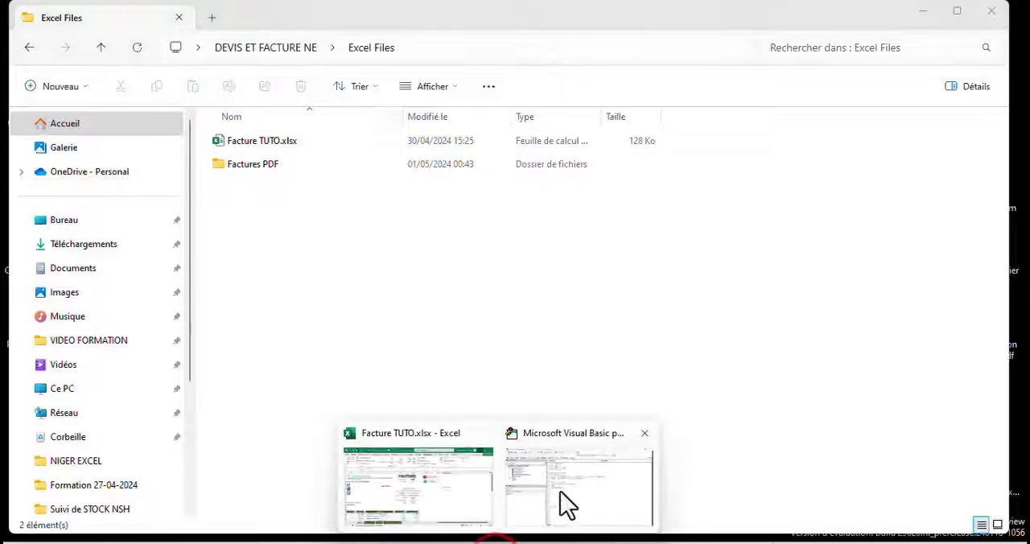
click(568, 505)
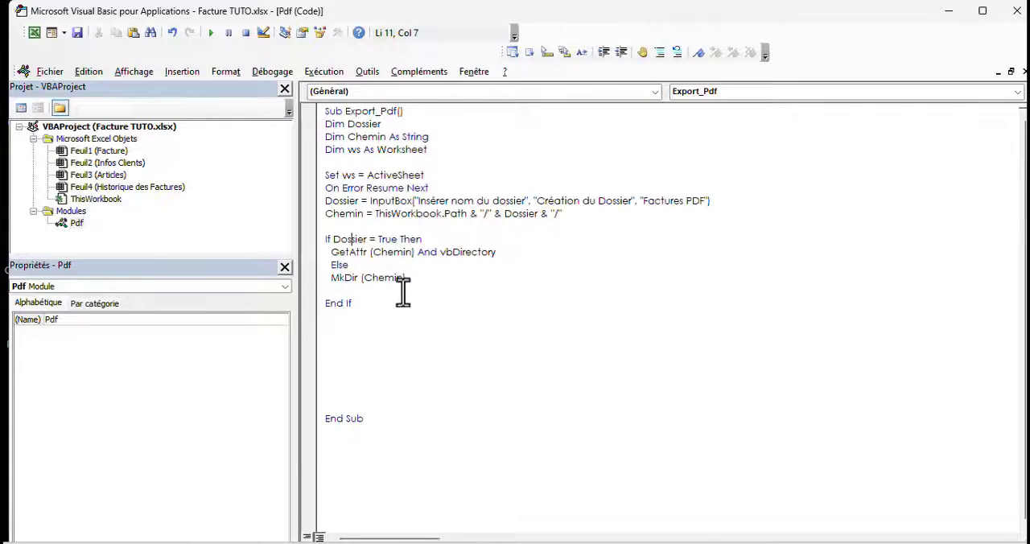
click(367, 200)
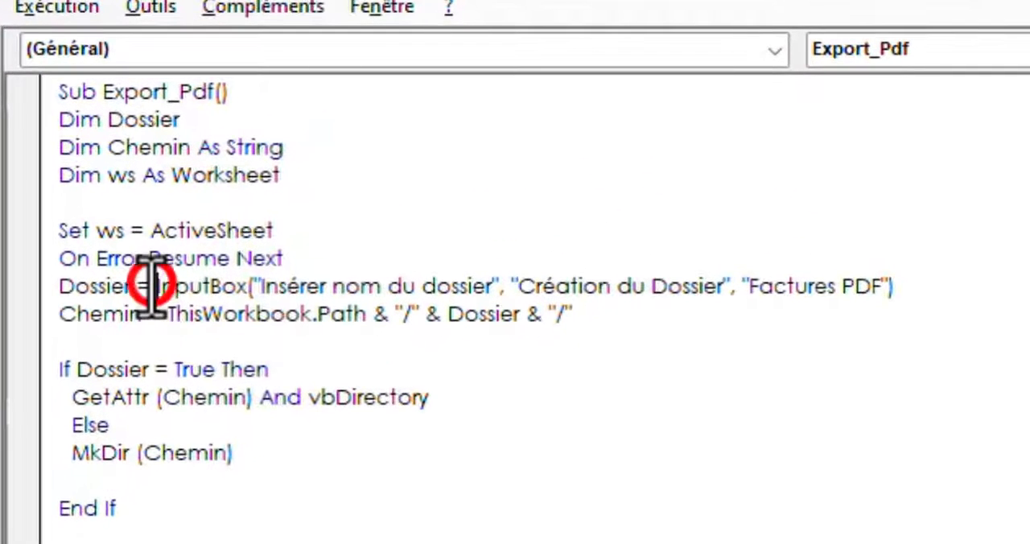
text(applic)
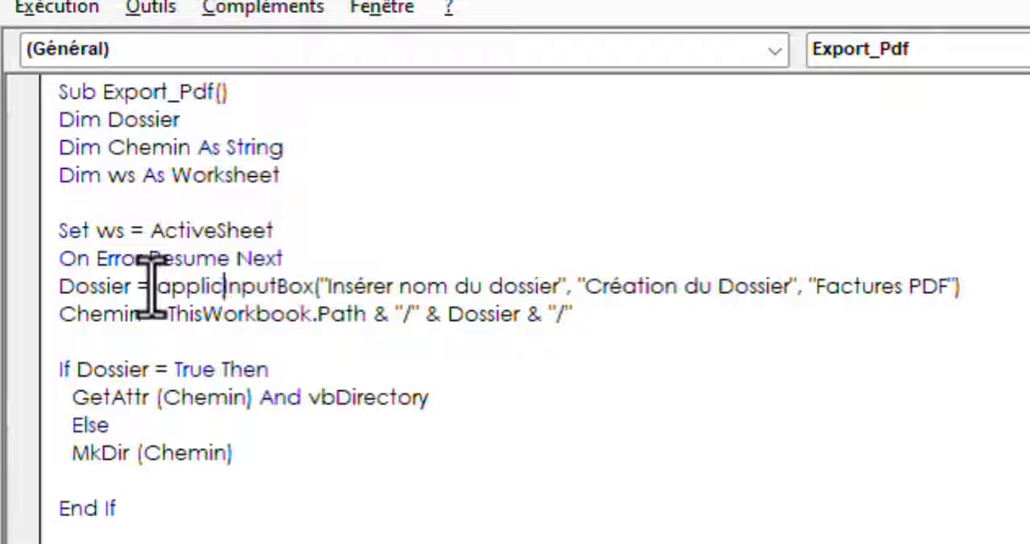
text(ation.)
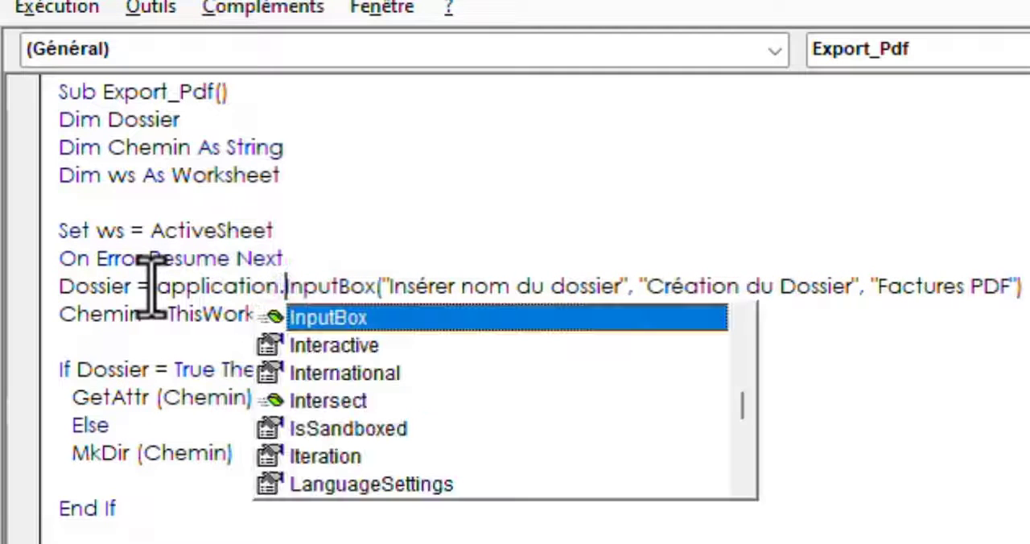
click(370, 212)
click(322, 322)
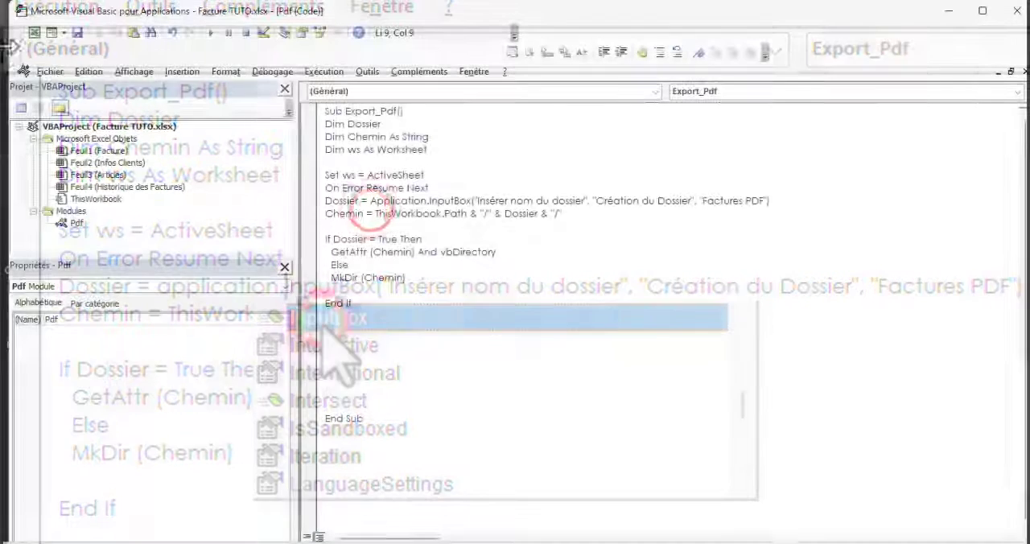
Run the Export_Pdf macro from the Visual Basic editor and accept the default folder name Factures PDF
click(205, 35)
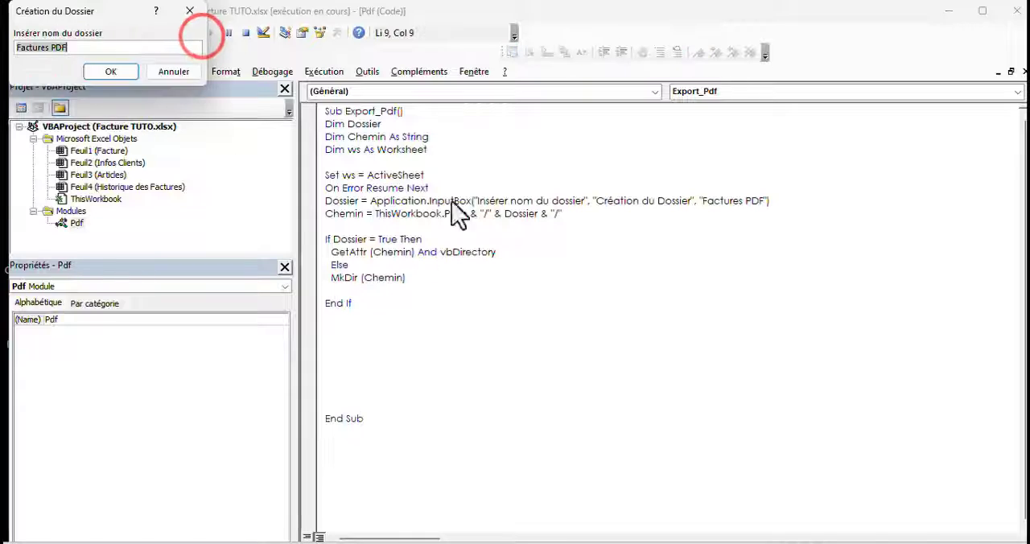
drag(169, 16, 601, 187)
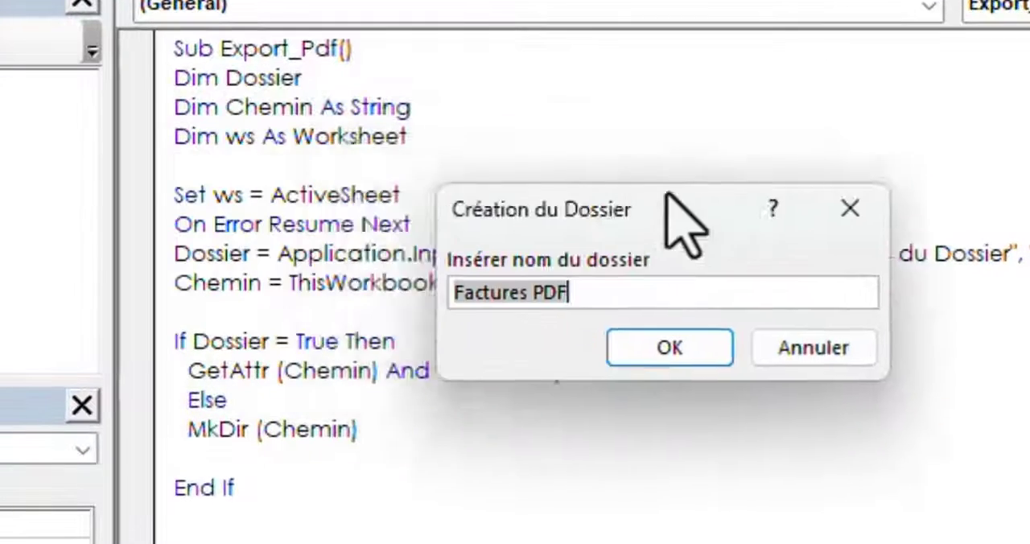
drag(671, 205, 462, 290)
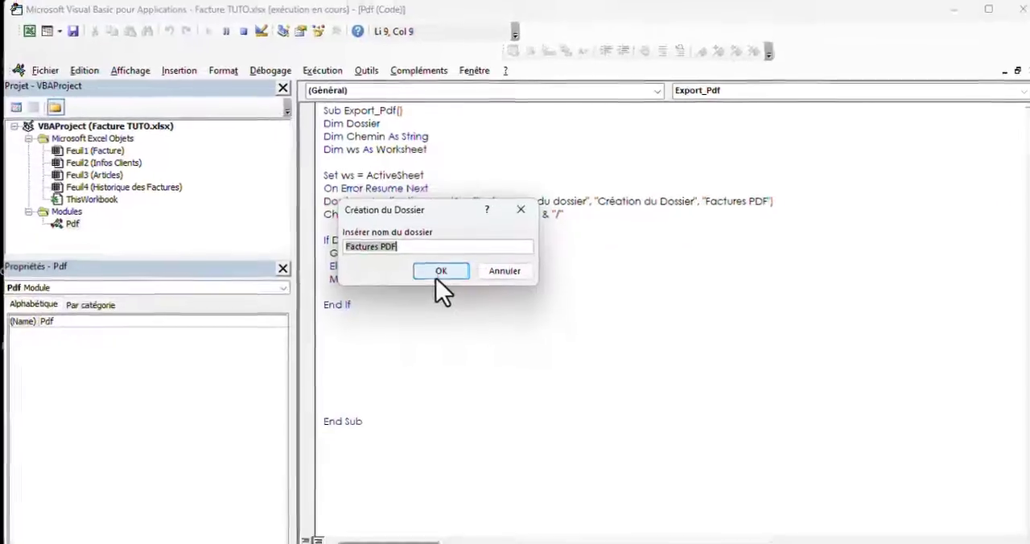
click(439, 413)
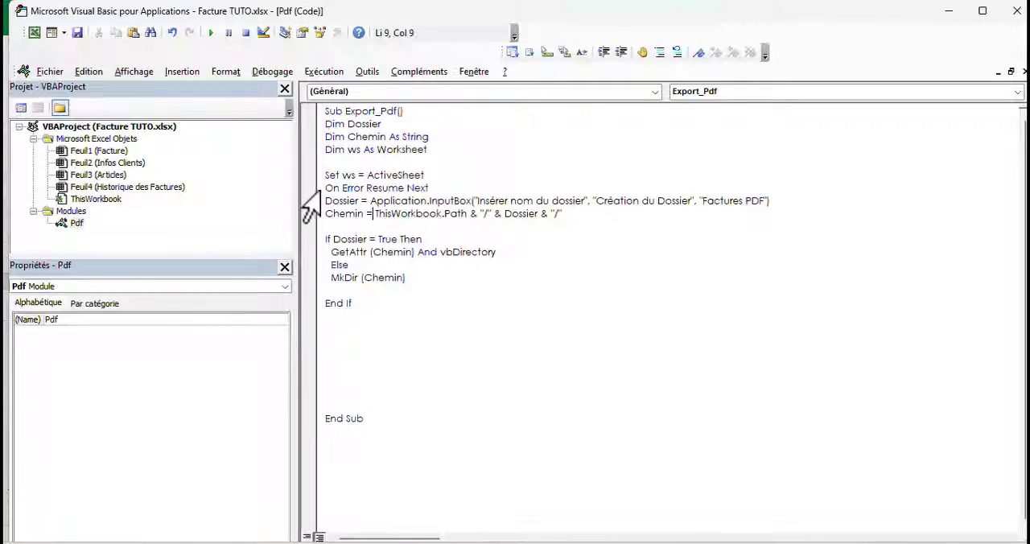
drag(313, 188, 429, 298)
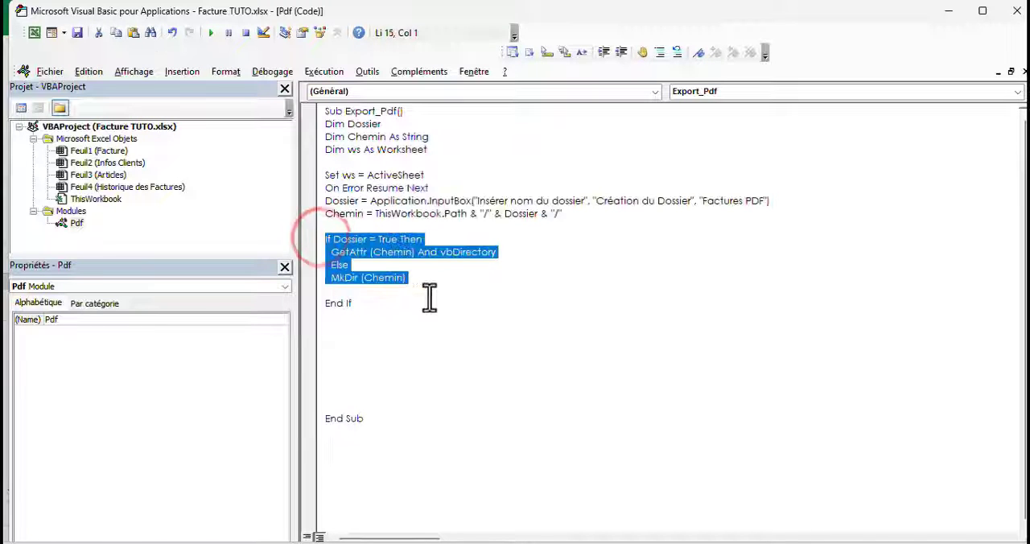
Below End If, begin the export statement ws.ExportAsFixedFormat with type xlTypePDF and a file name starting with chemin &
click(350, 350)
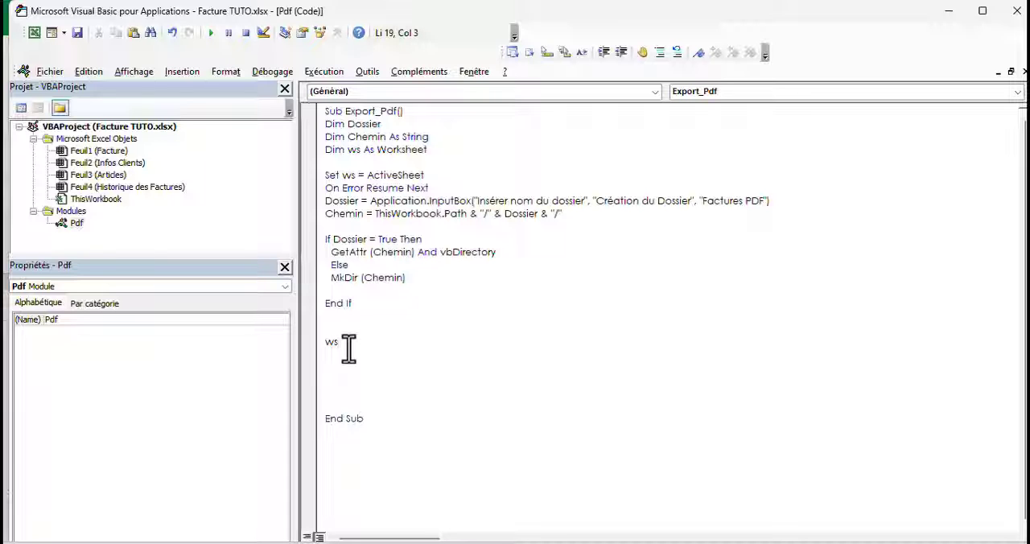
text(.)
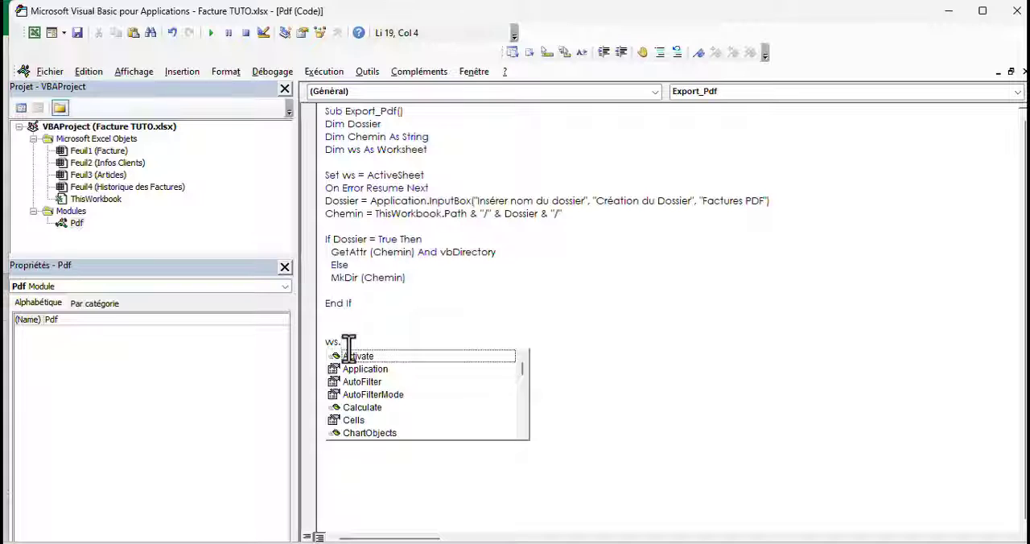
text(exp)
key(Tab)
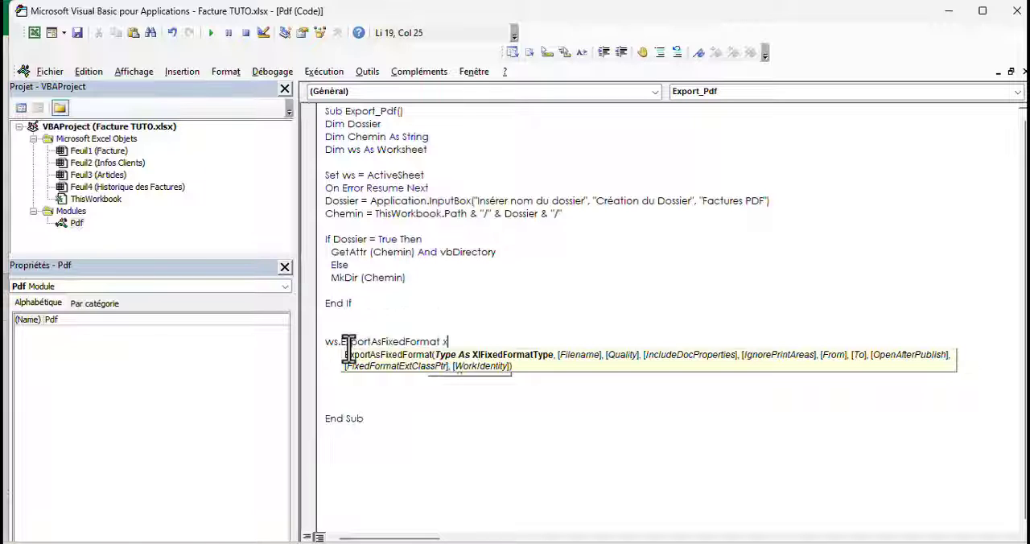
text(x)
key(Tab)
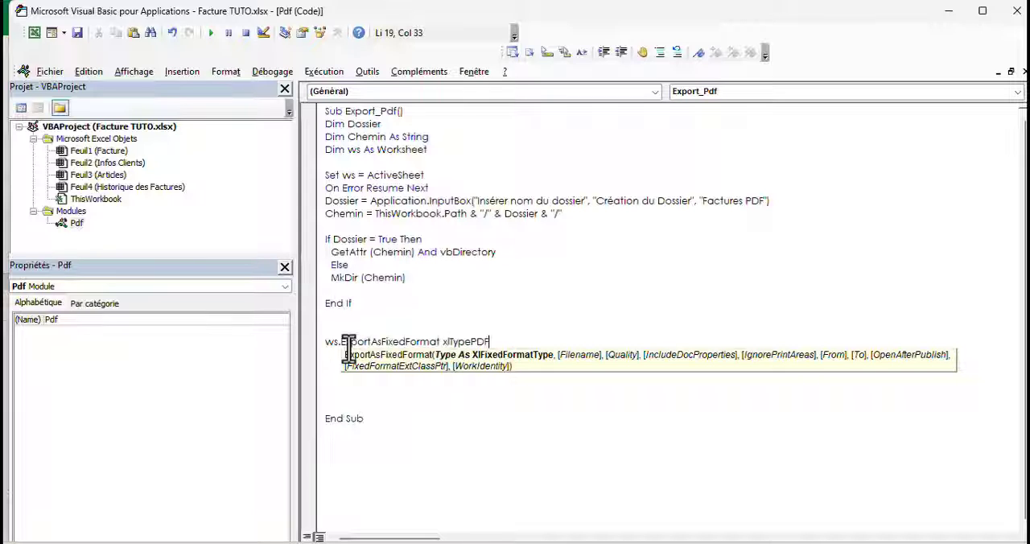
text(,che)
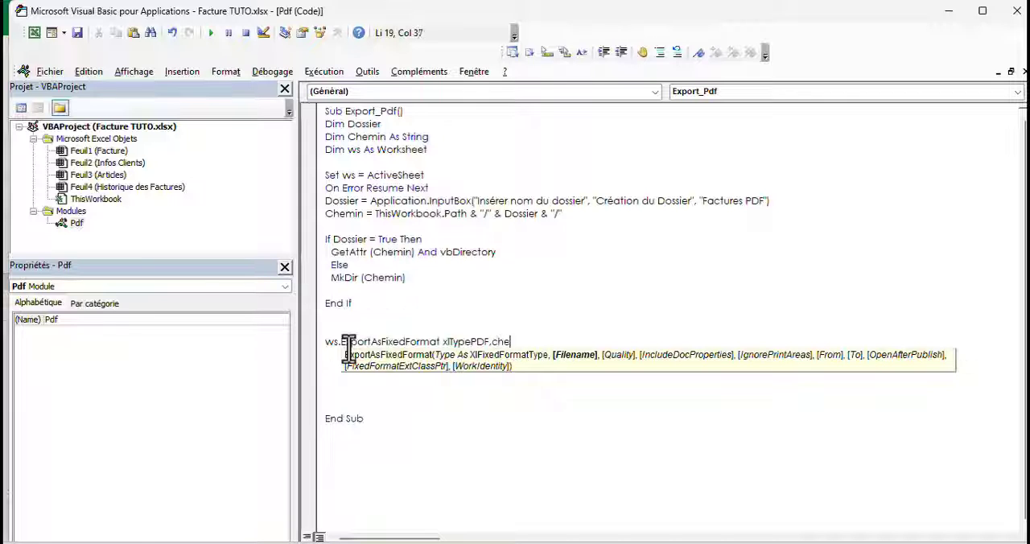
text(min &)
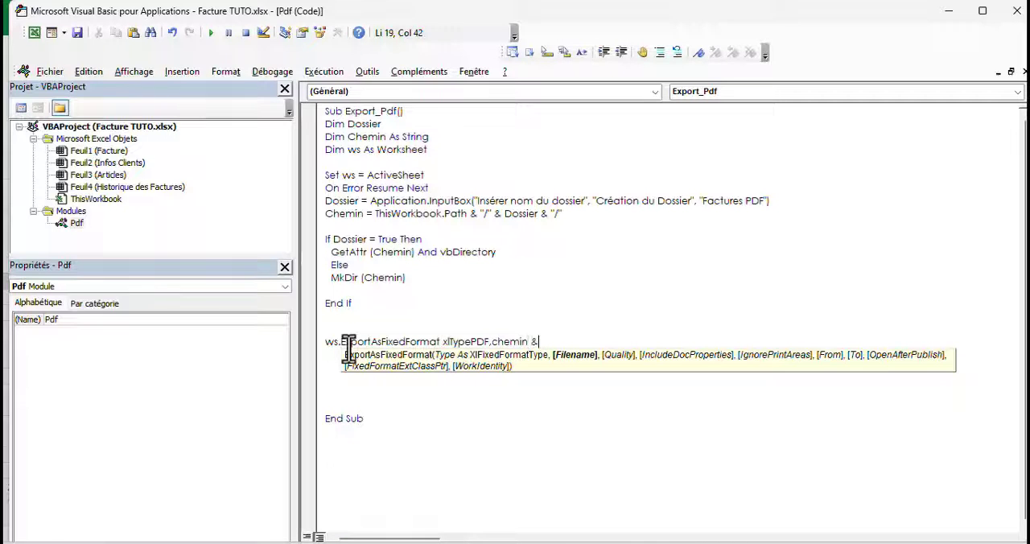
Switch to the Excel workbook to check the cell references of the invoice number and client name, and return to the Visual Basic editor
key(alt+F11)
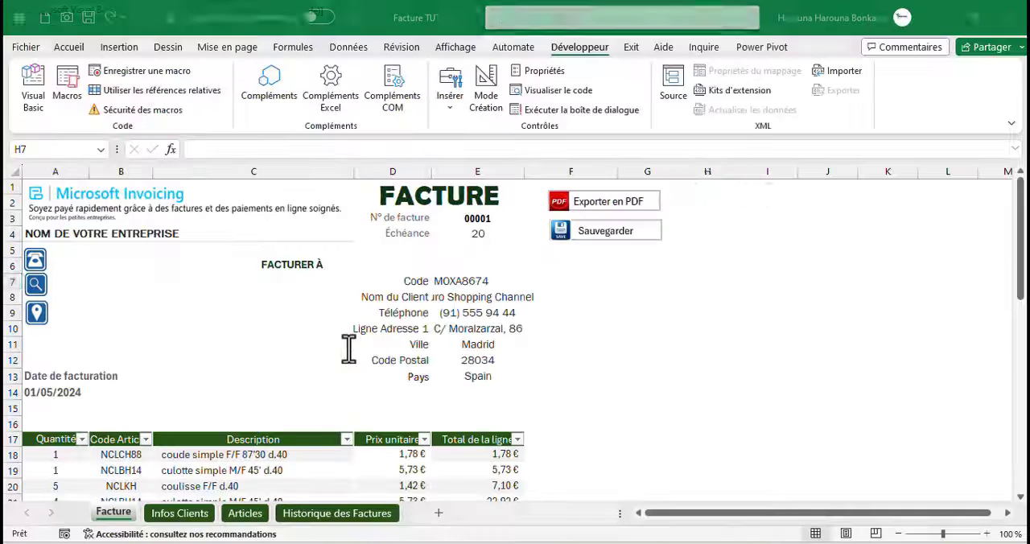
click(473, 218)
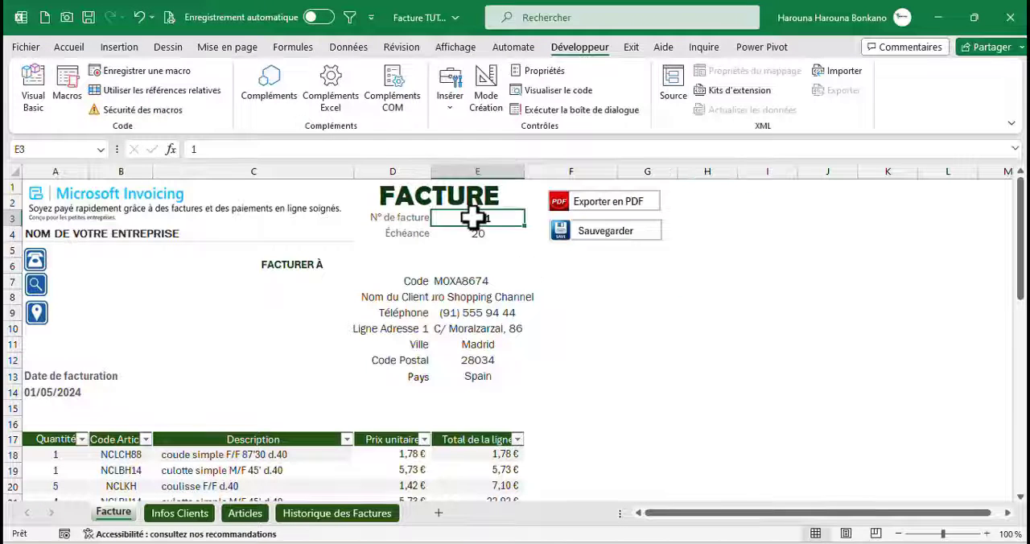
click(468, 297)
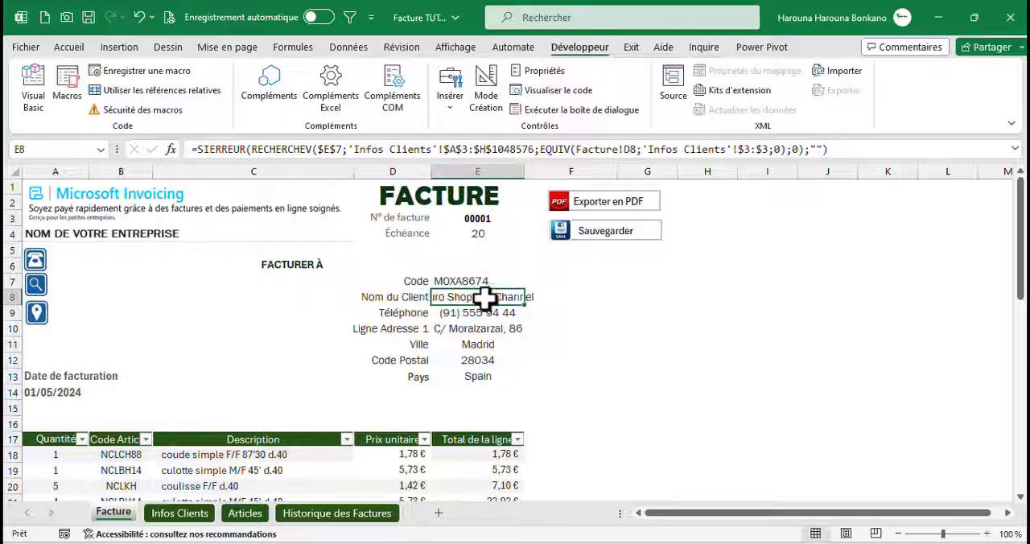
click(468, 222)
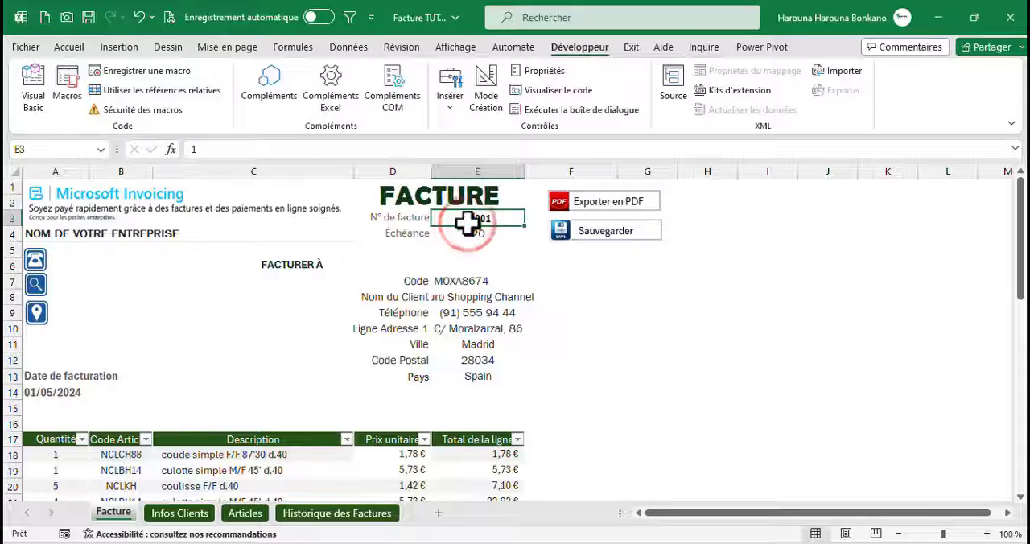
click(460, 295)
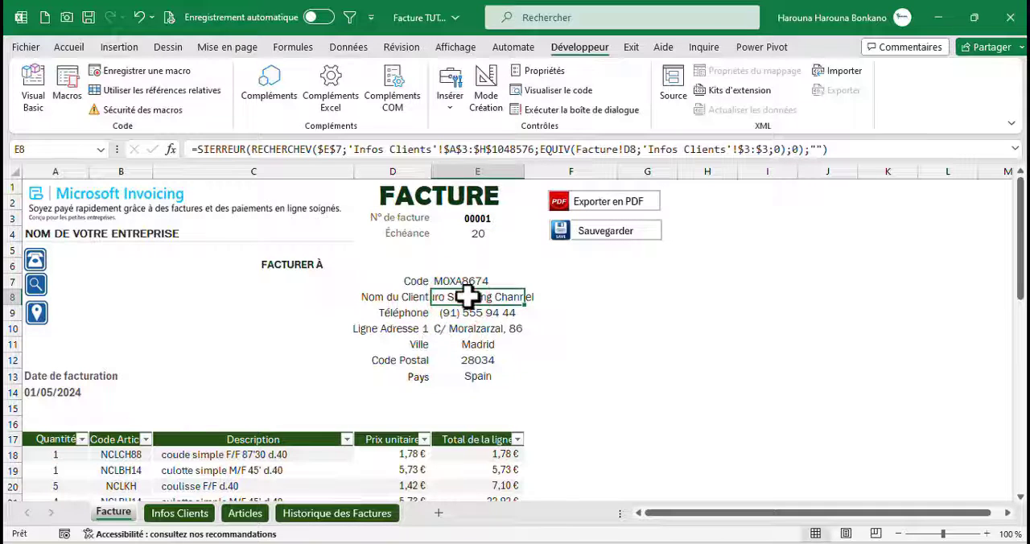
key(alt+F11)
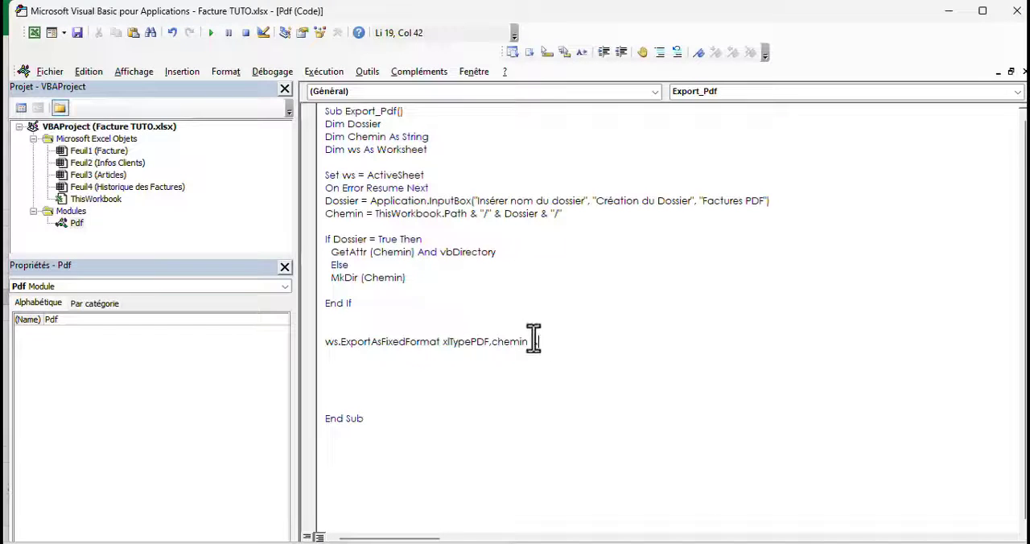
Extend the export file name after chemin & with range("E3").Value & "_" & range("E8").Value
text(range("E)
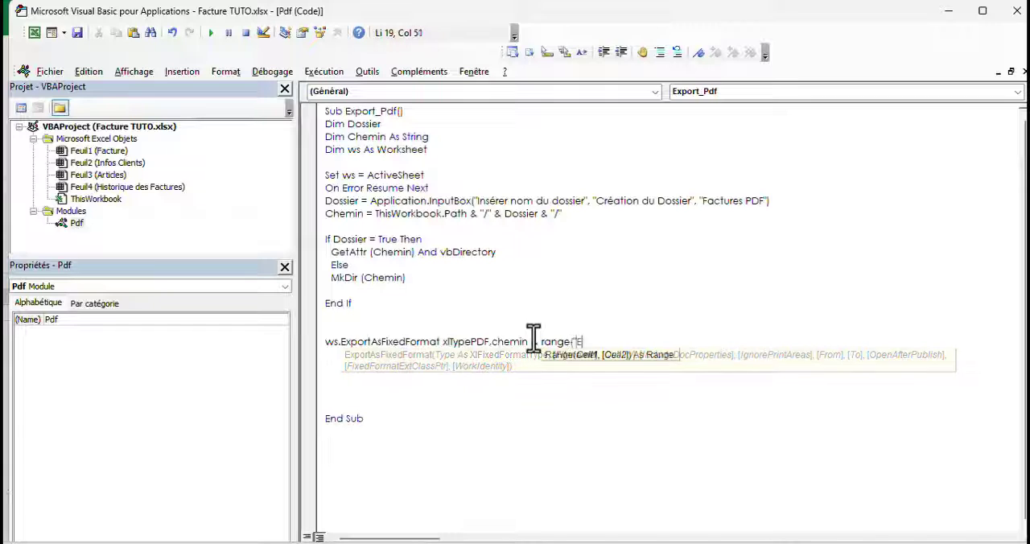
text(3").Value & )
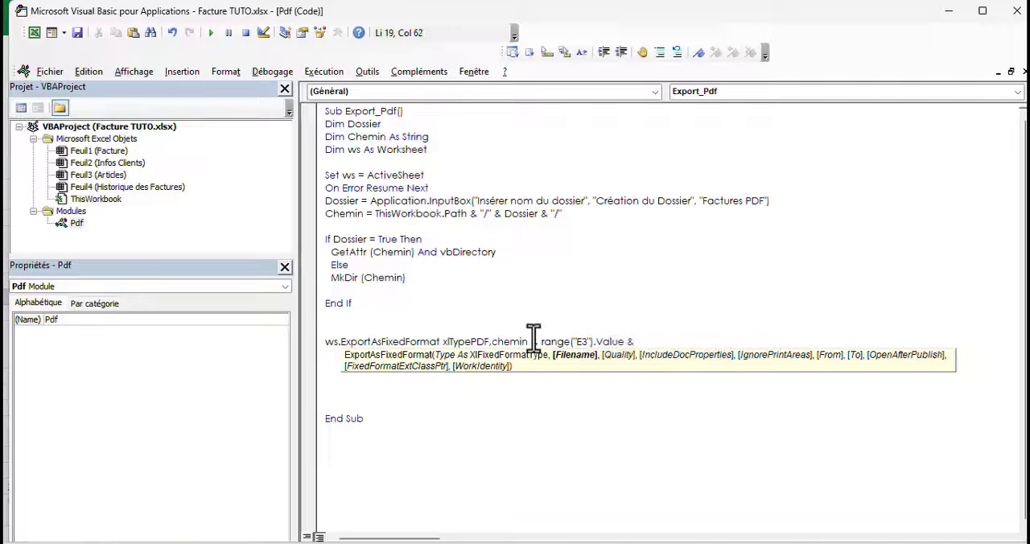
text("_" & )
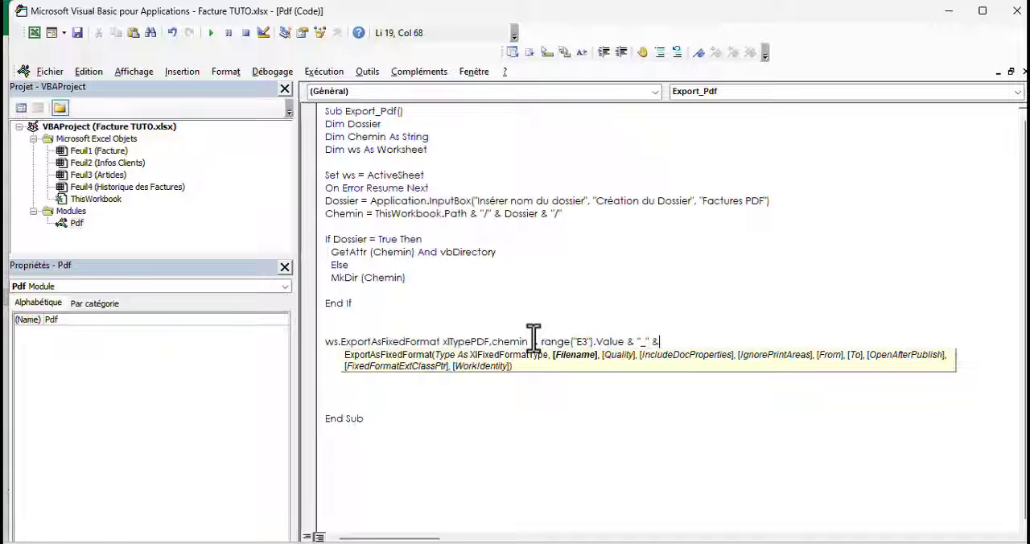
text(range("E)
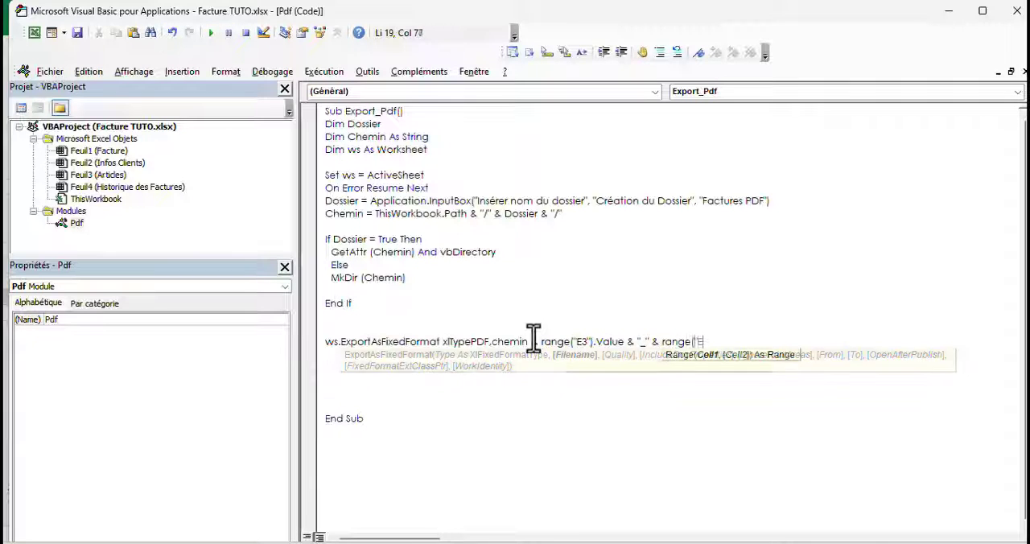
text(8").value)
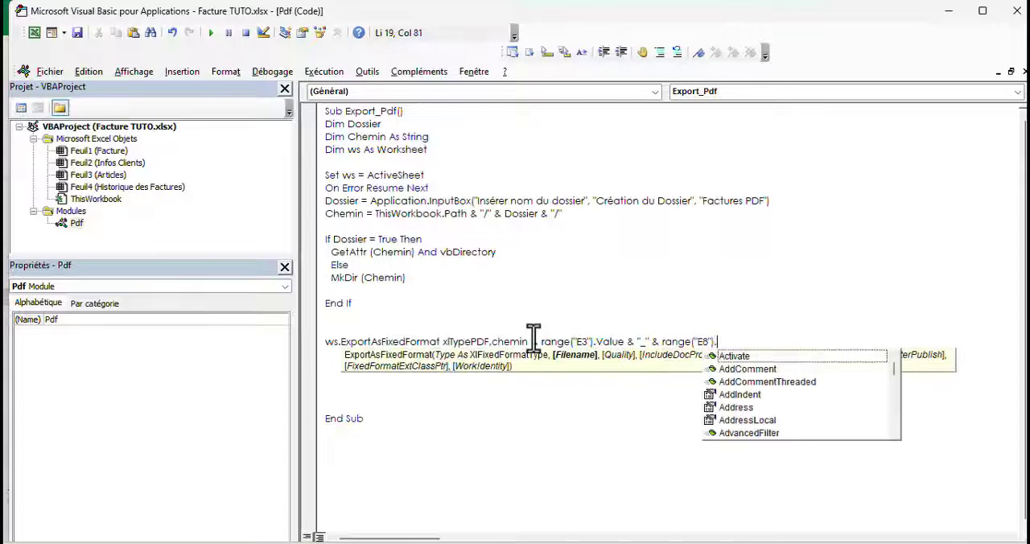
text( ,)
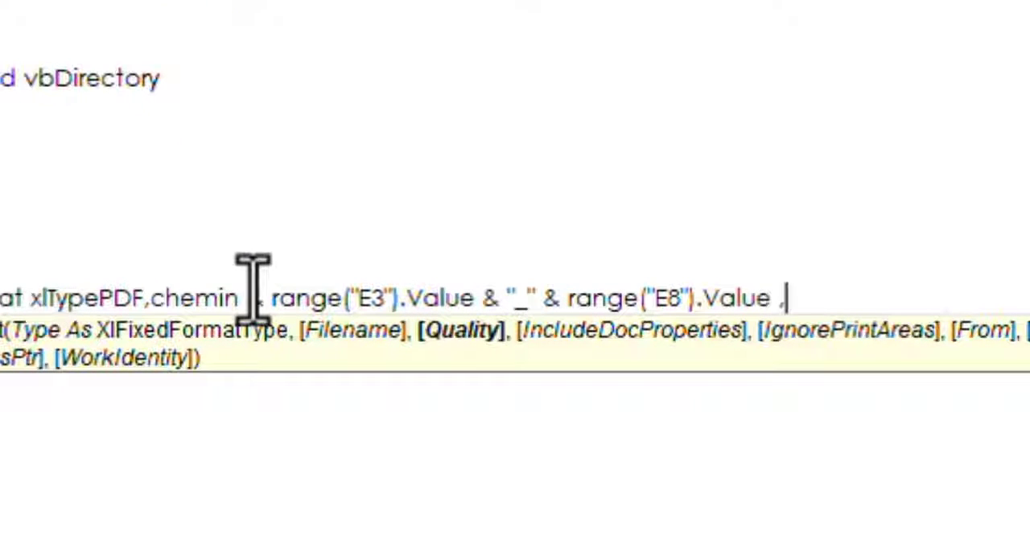
text(xlqua)
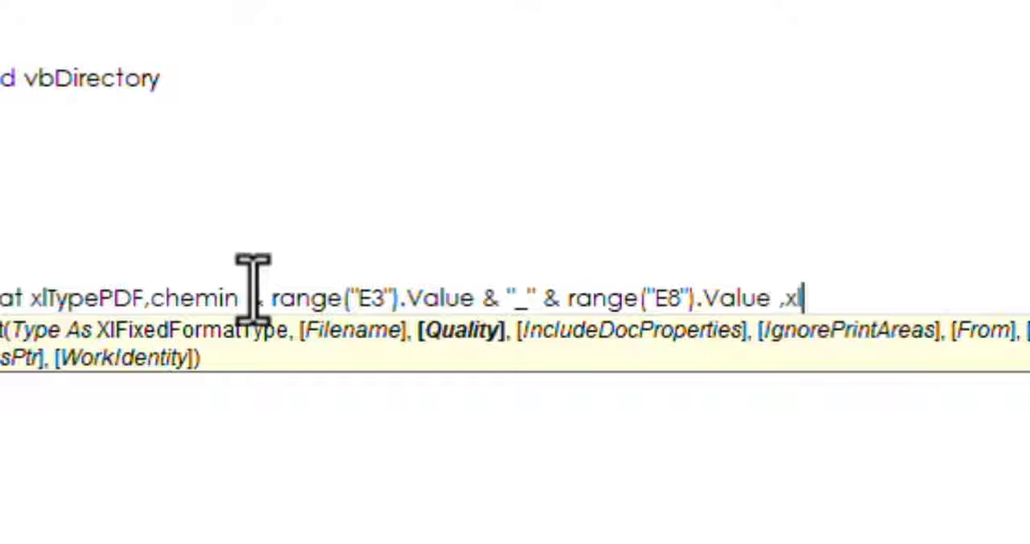
text(litystandard,)
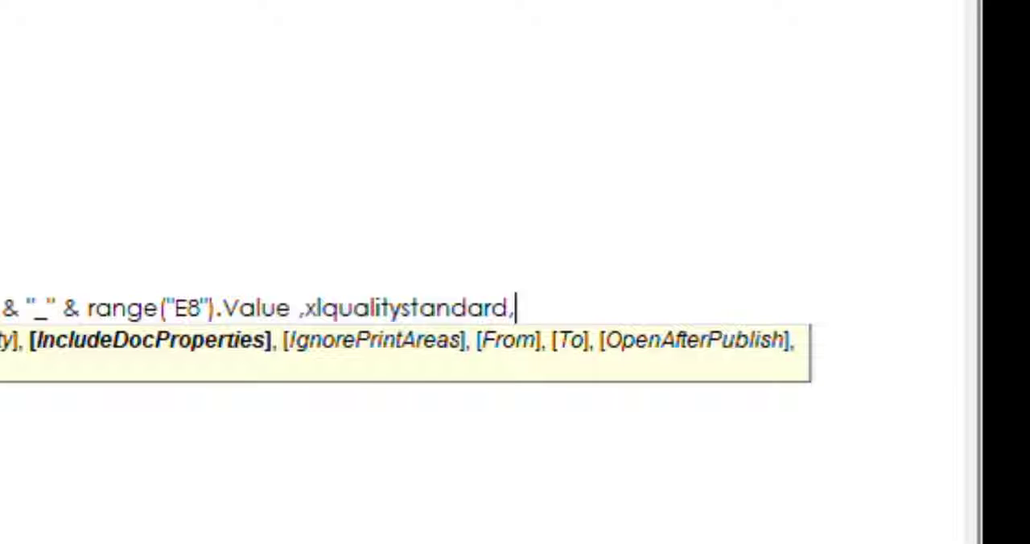
text(true,)
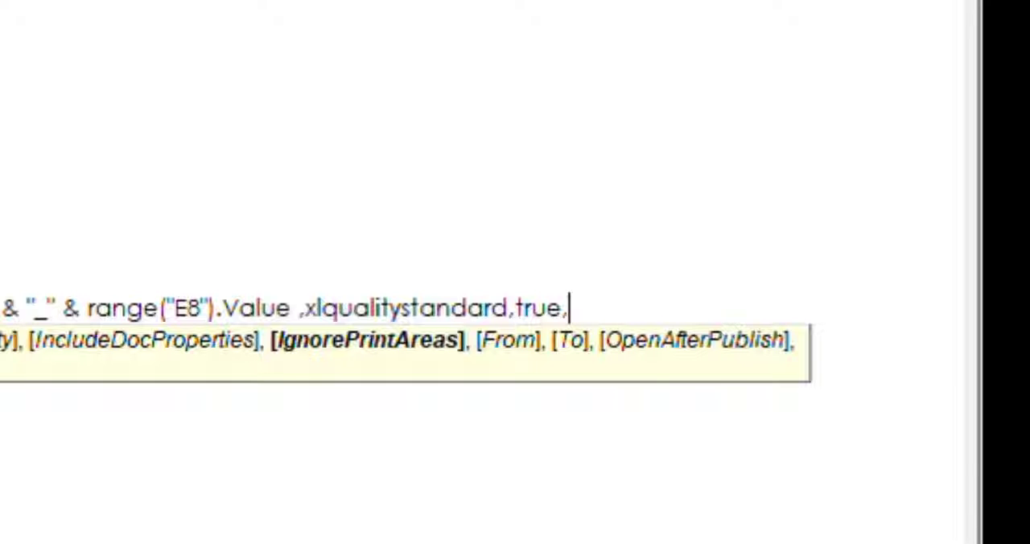
text(false)
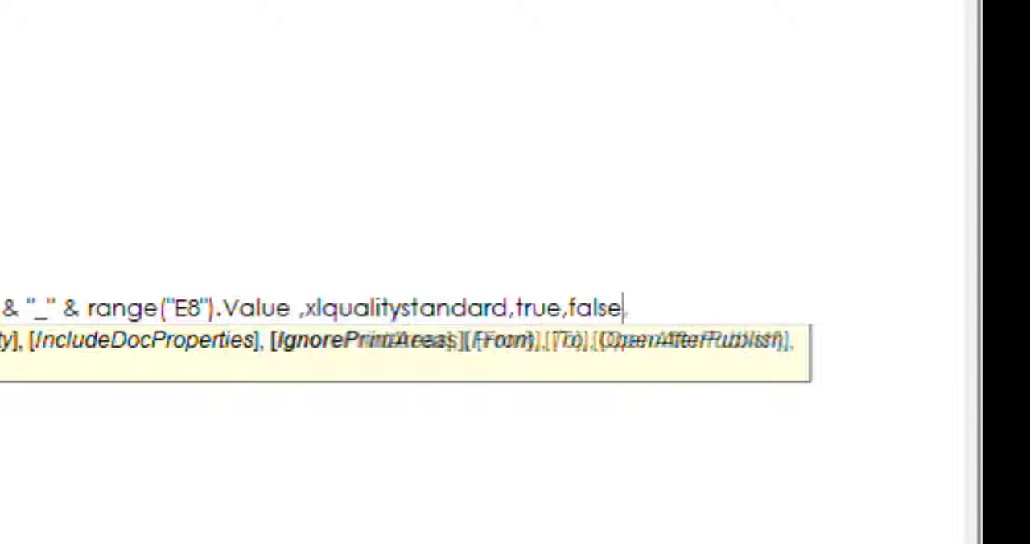
text(,1,)
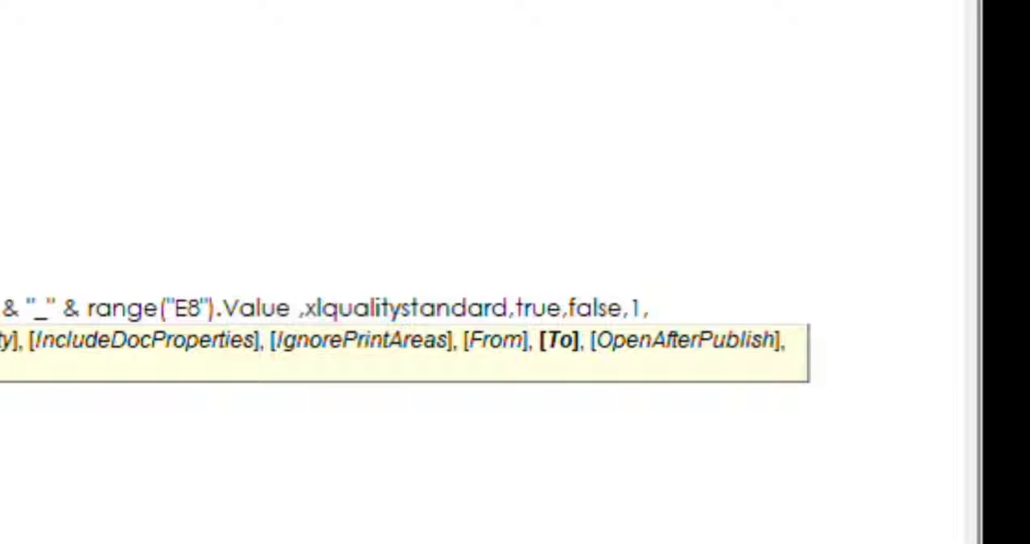
text(1,)
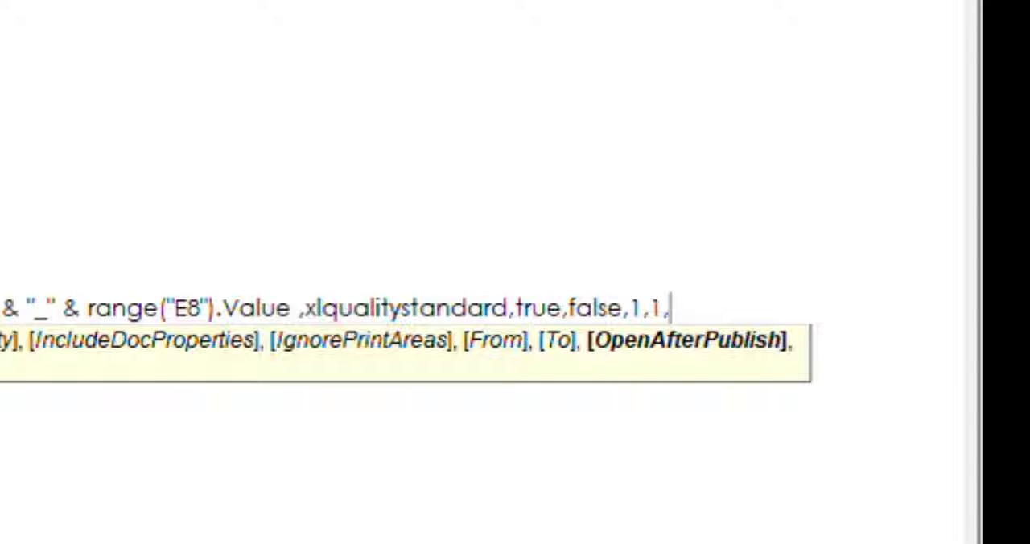
text(fls)
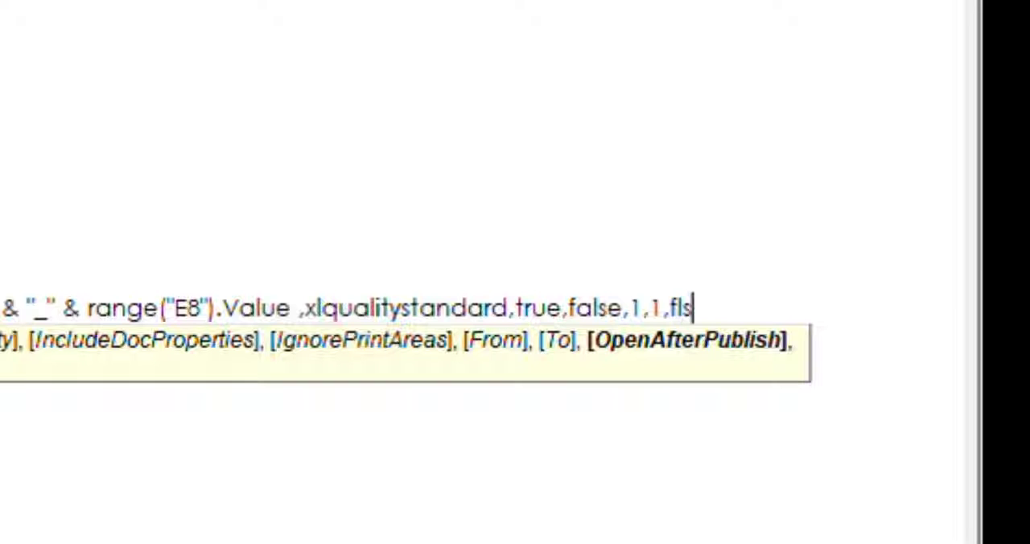
Complete the export statement with xlQualityStandard, document properties True, ignore print areas False, from page 1 to 1, and open after publish False
key(BackSpace)
text(alse)
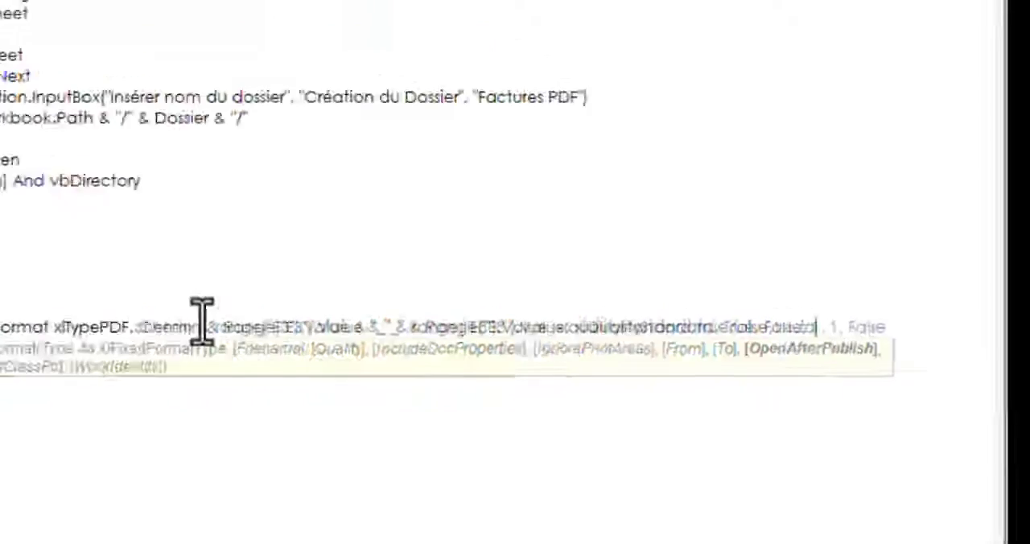
key(Return)
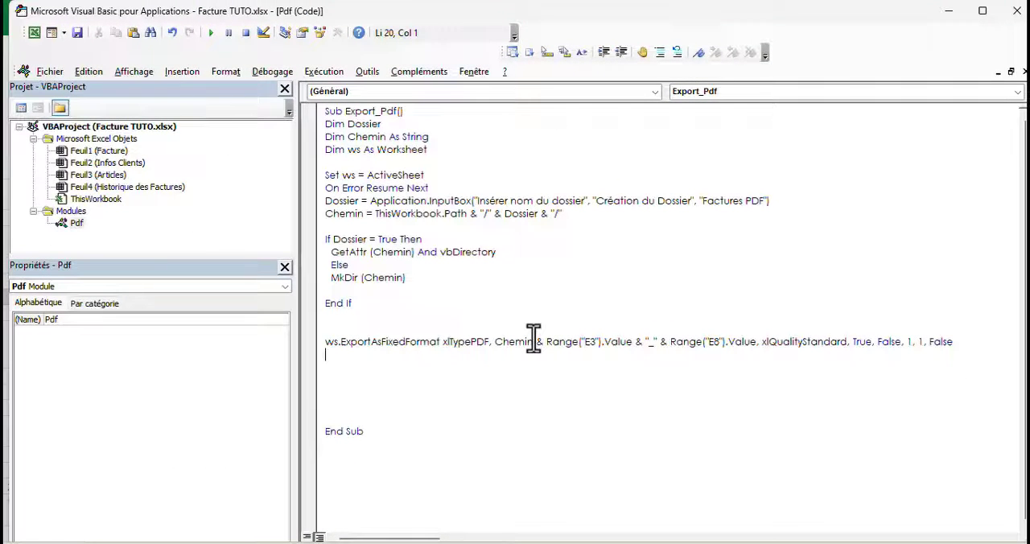
Switch to the Excel workbook and run the invoice's PDF export, accepting Factures PDF as the folder name
click(33, 33)
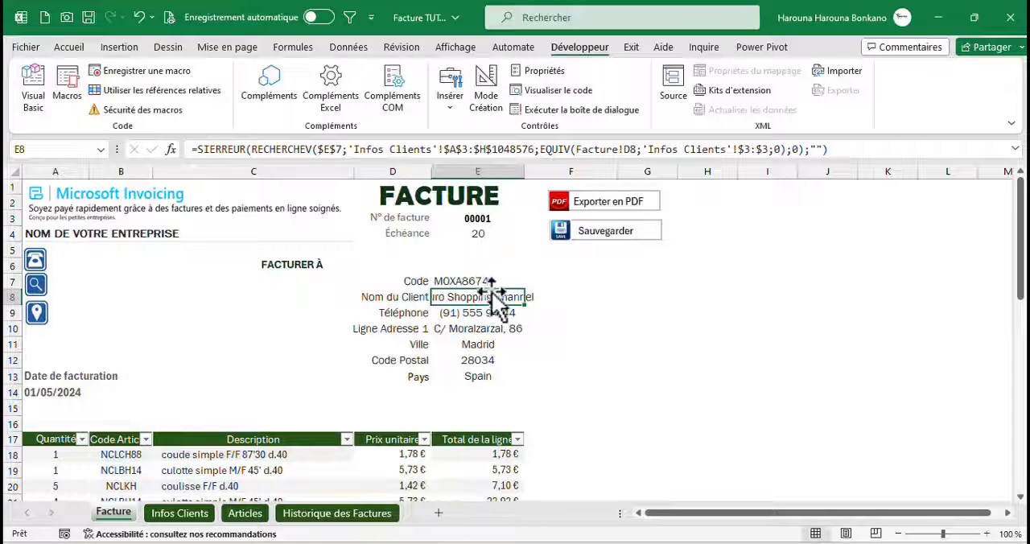
click(598, 206)
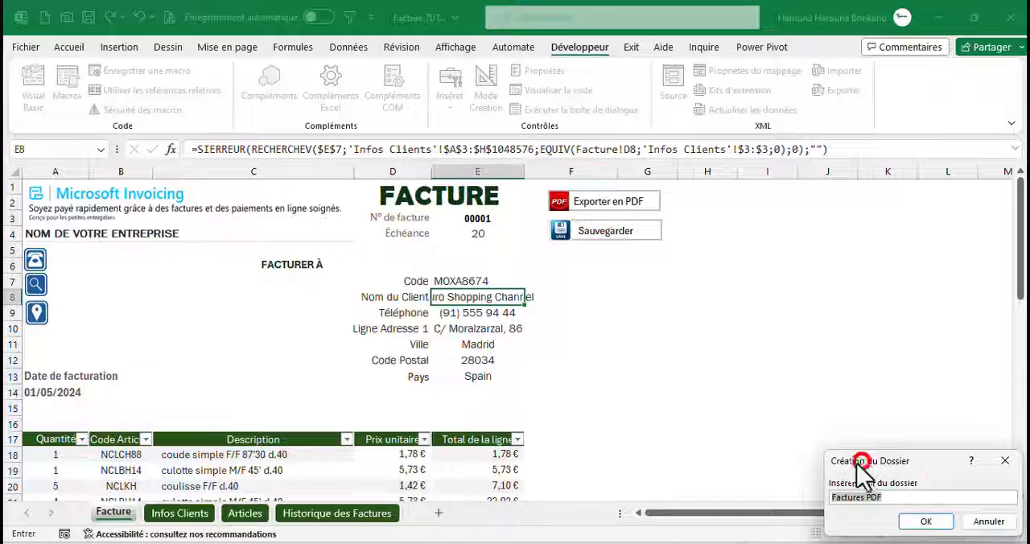
drag(861, 462, 398, 274)
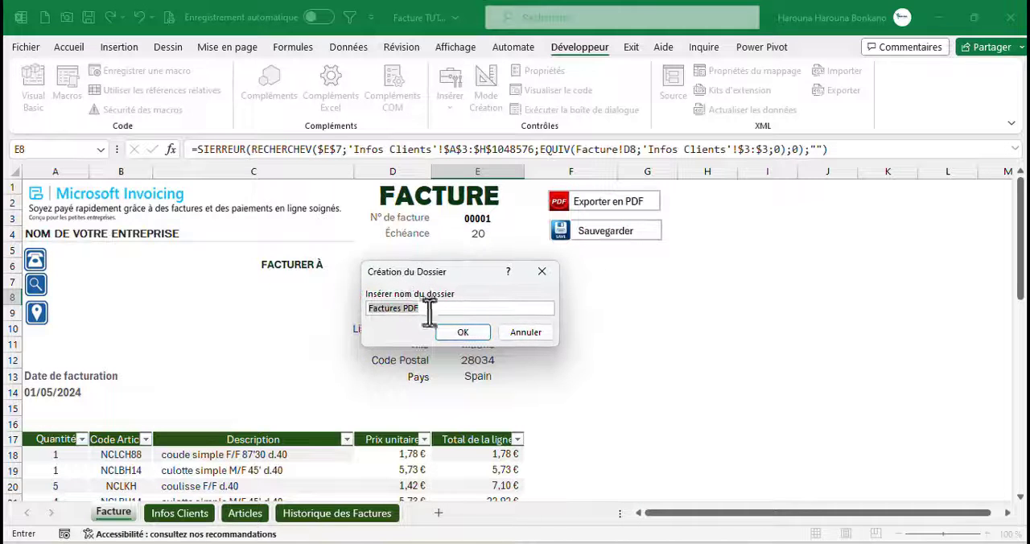
click(448, 330)
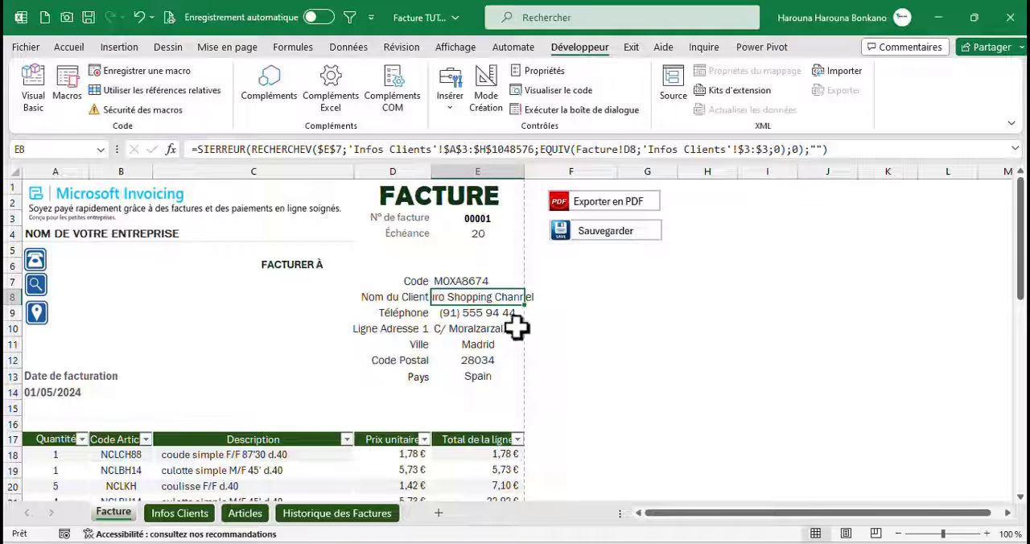
Switch to File Explorer and open the exported 1_Euro Shopping Channel.pdf in the Factures PDF folder to check the invoice
click(937, 17)
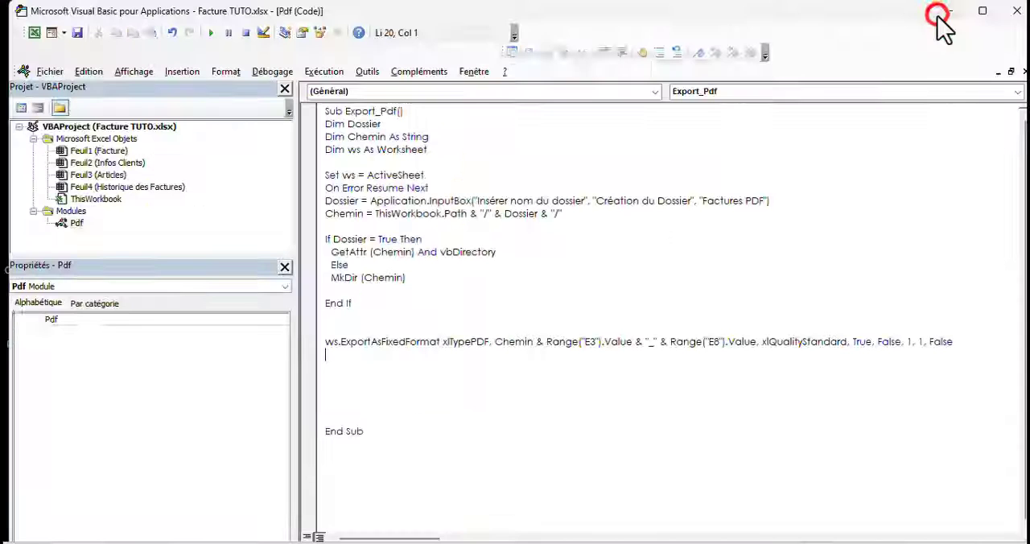
click(940, 15)
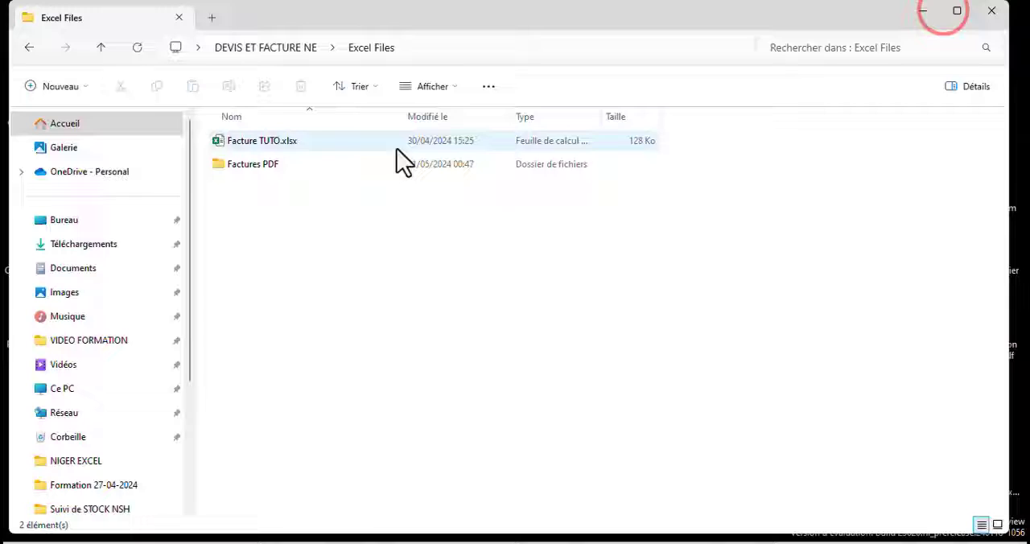
double_click(250, 165)
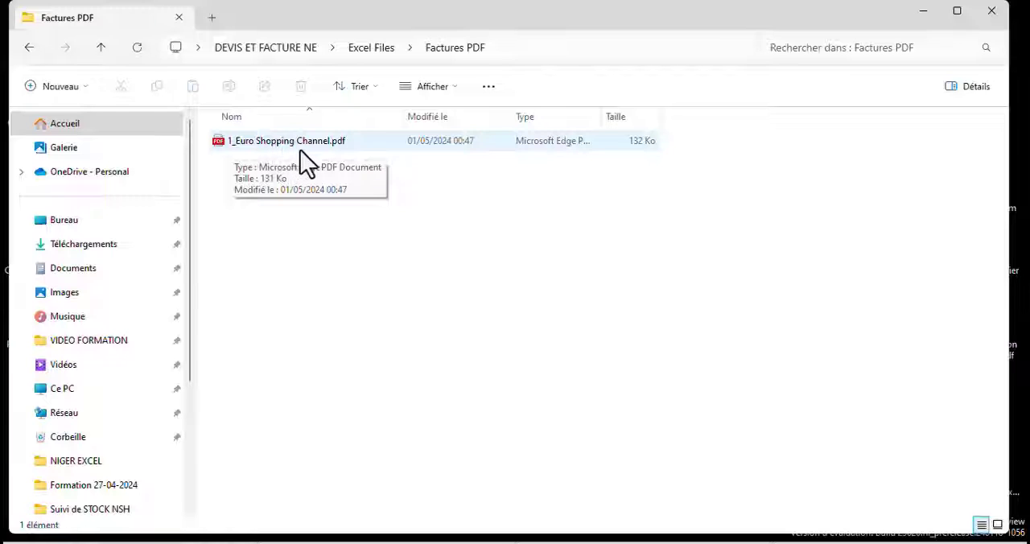
click(324, 159)
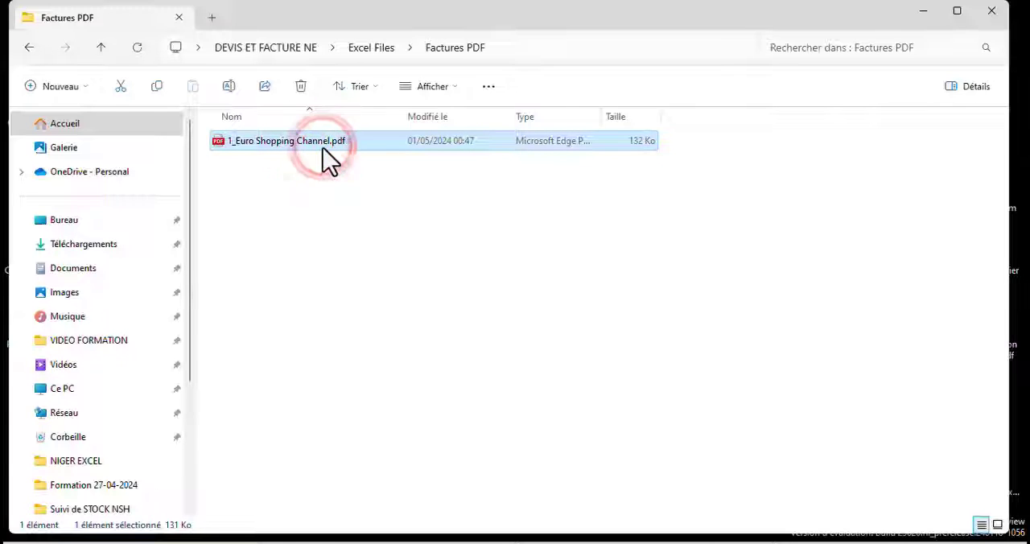
double_click(330, 159)
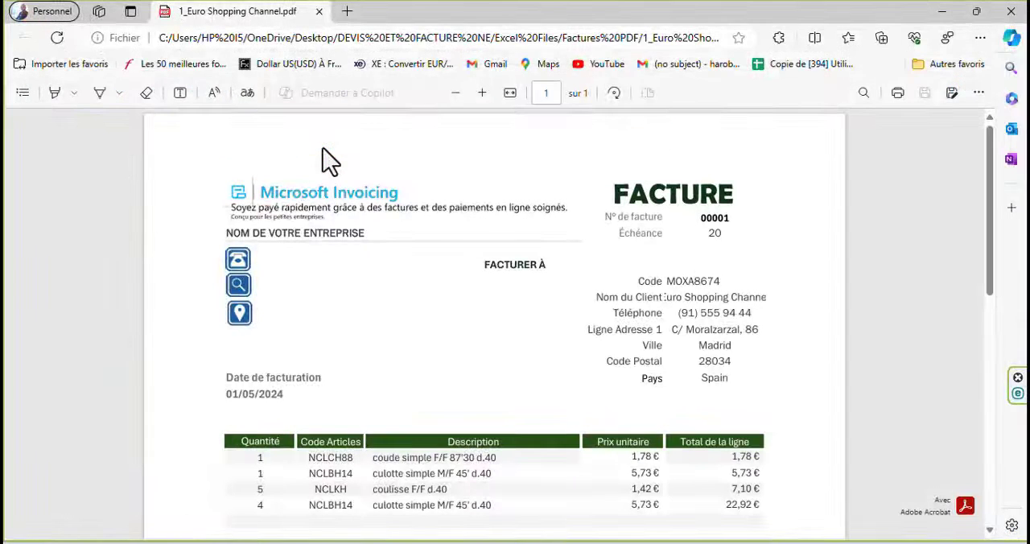
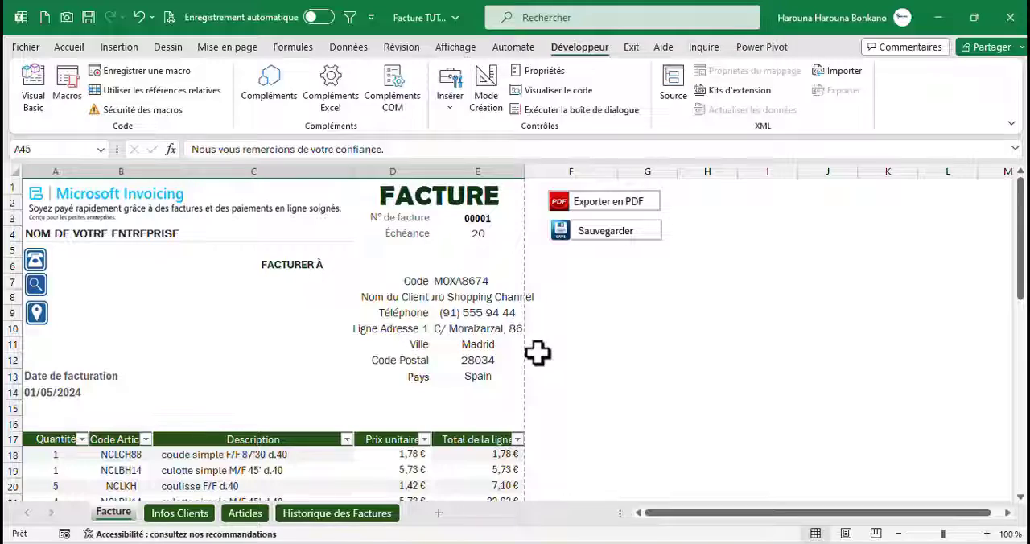
Switch to the Visual Basic editor and, above On Error Resume Next, begin If MsgBox("Voulez-vous exporter la facture en PDF", vbYesNo
key(alt+F11)
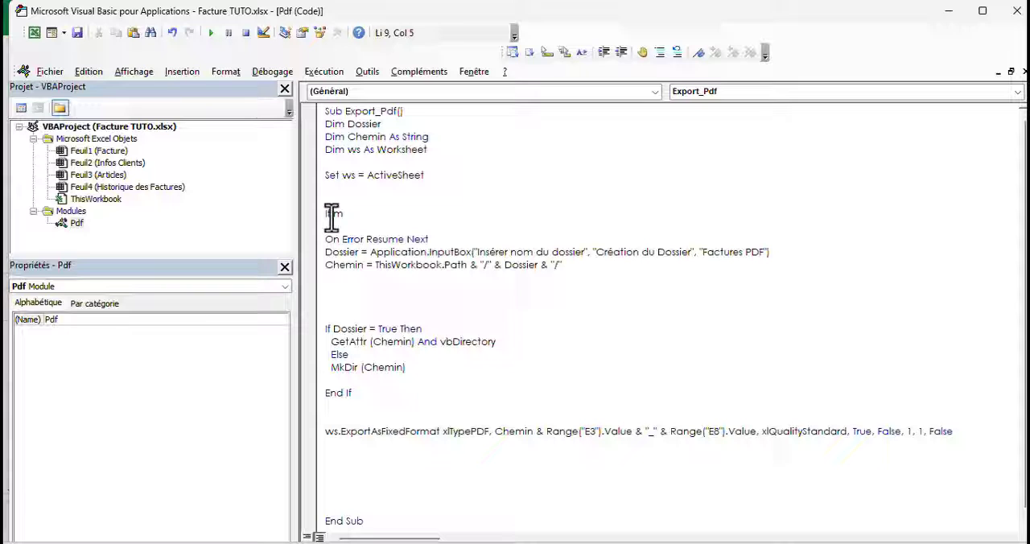
text(("Vou)
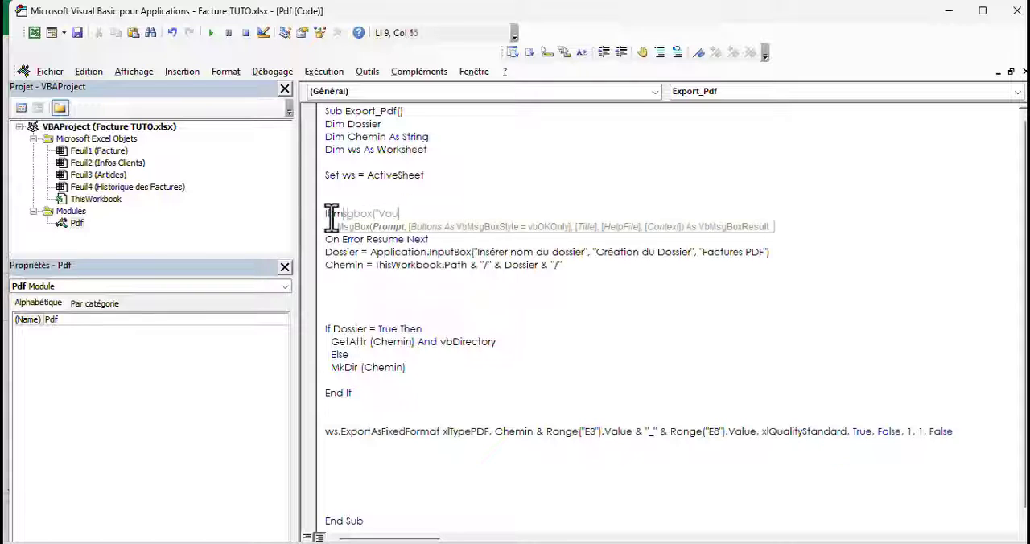
text(lez)
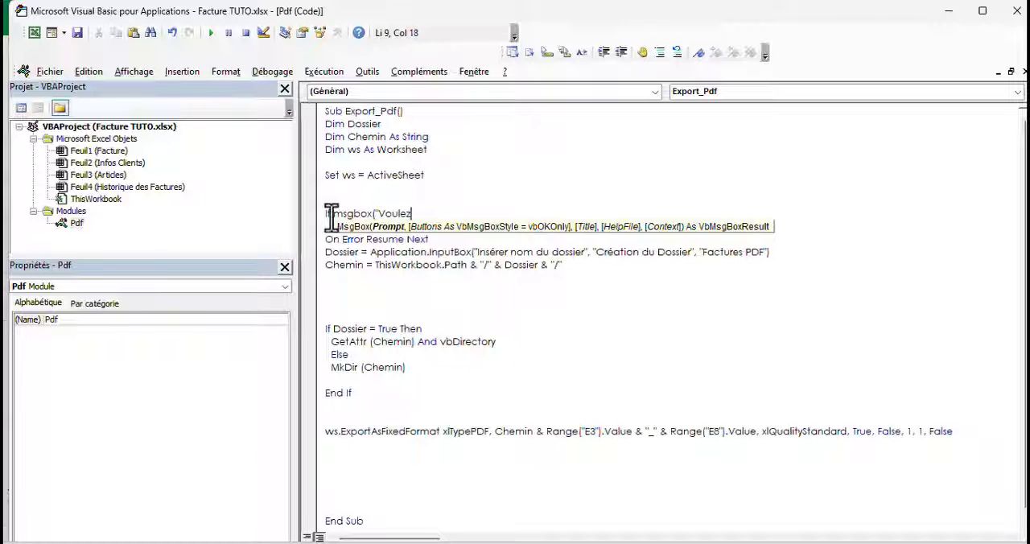
text(-vous exporter la facture en PDF",)
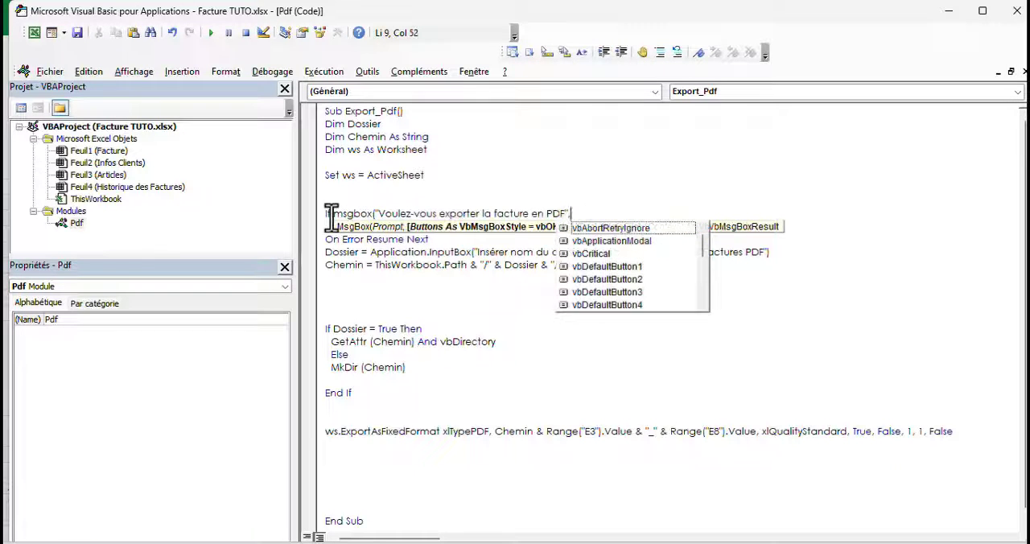
text(vb)
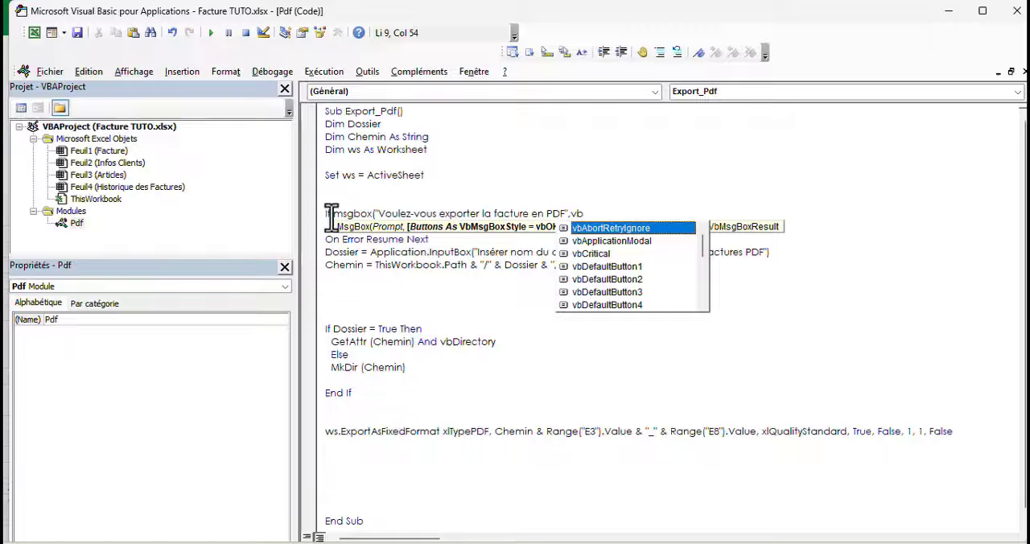
text(yes)
key(Tab)
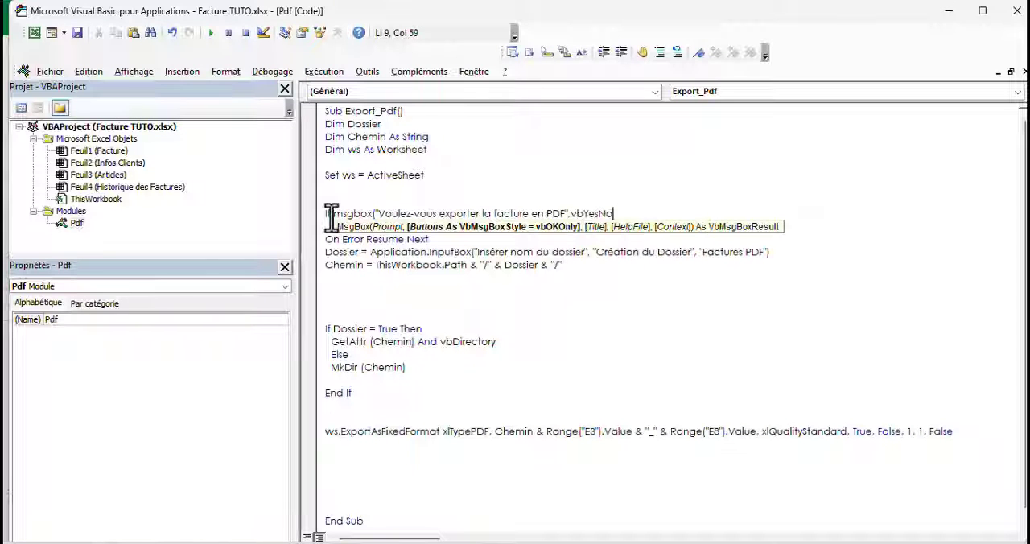
Complete the message box condition with + vbQuestion, the title "Confirmation....!" and = vbYes Then
text(+vbques)
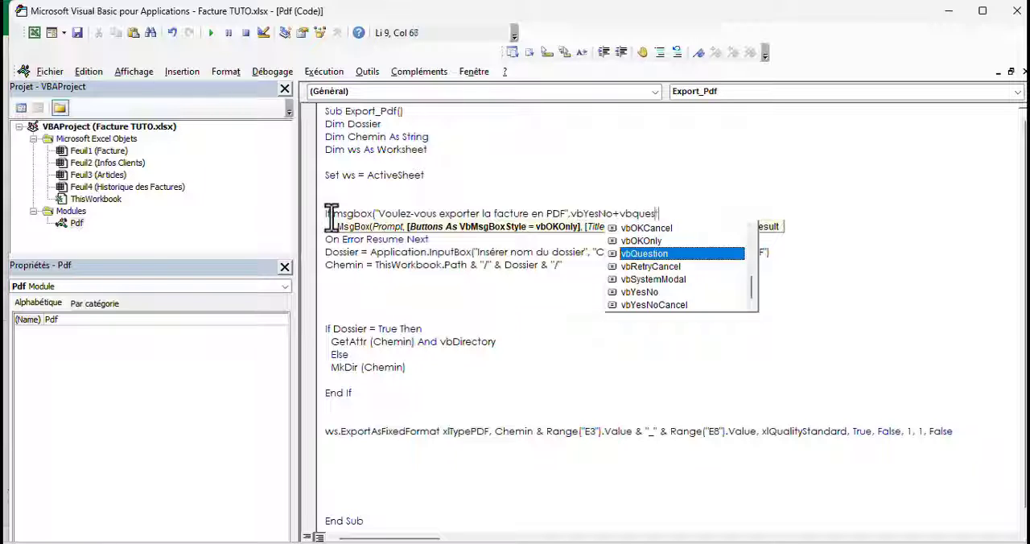
key(Tab)
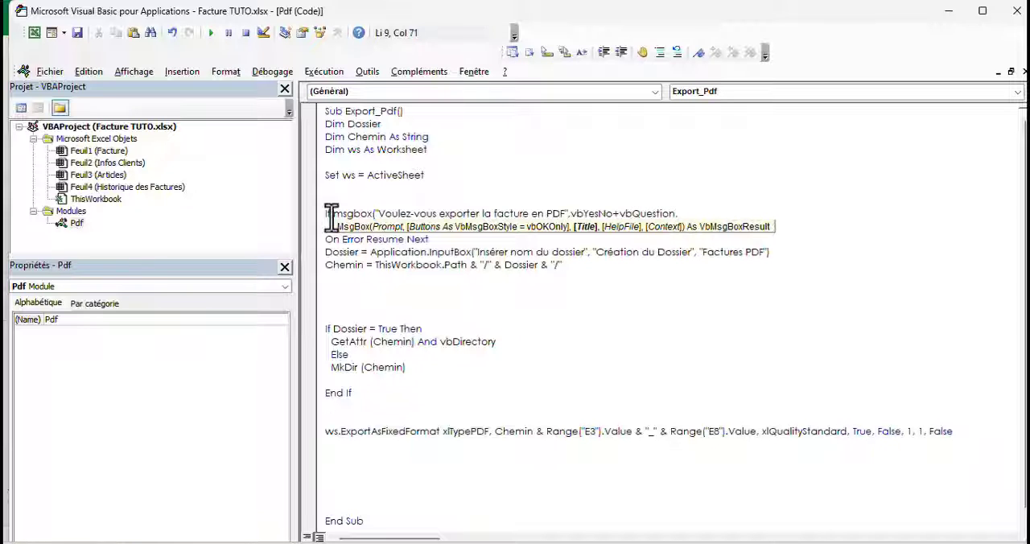
text("Confirmation.....)
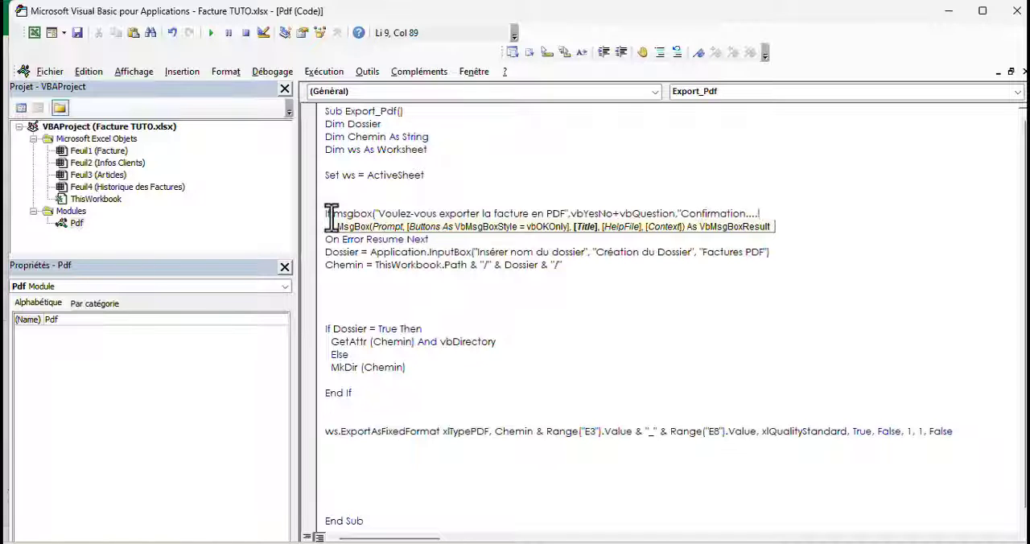
text("))
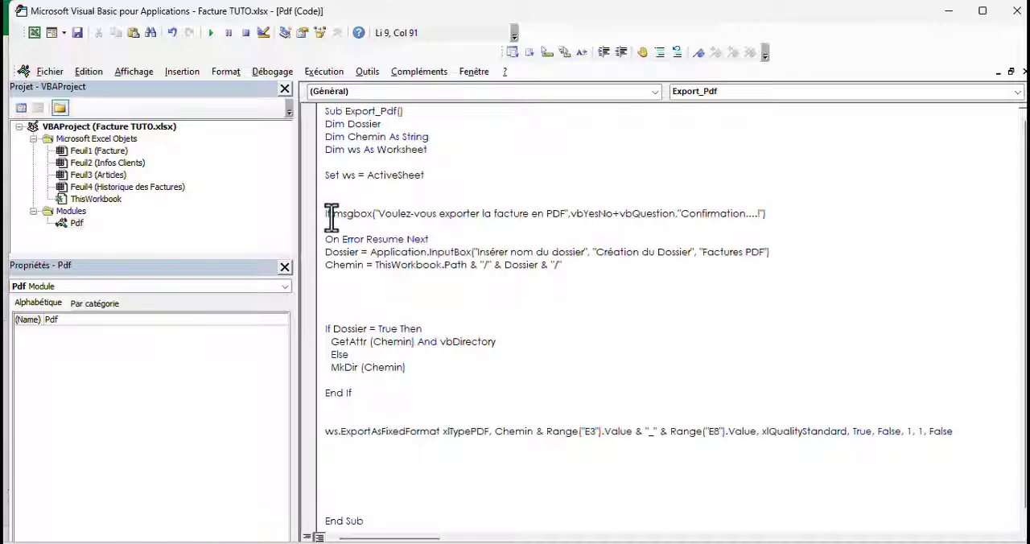
text(=vbYes)
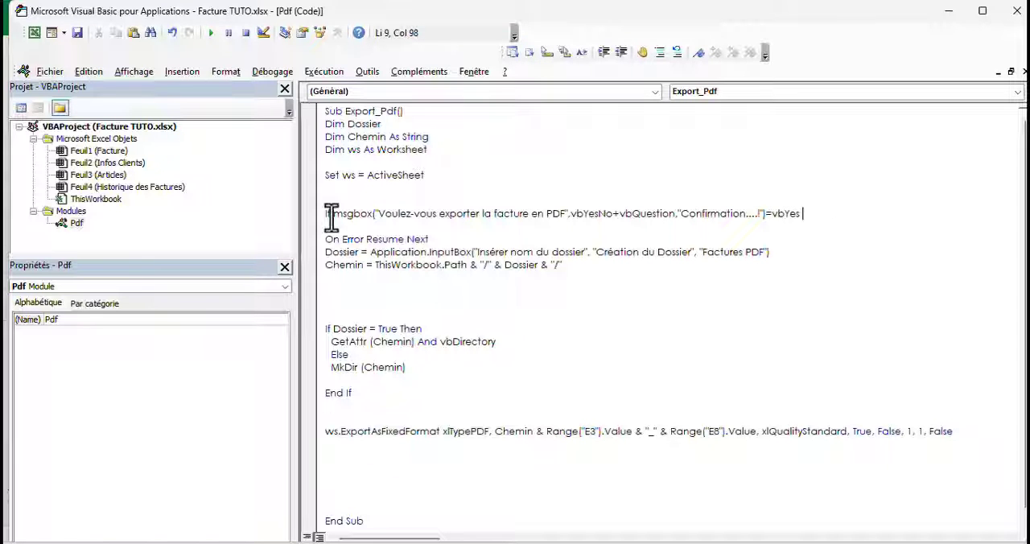
text( then)
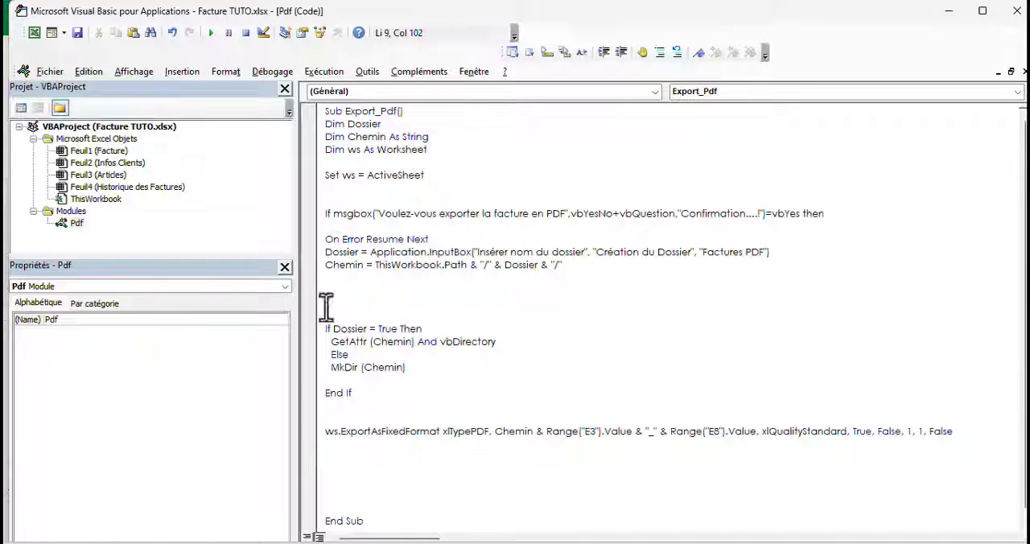
Close the confirmation condition with End If before End Sub and remove the surplus blank lines in Export_Pdf
click(336, 500)
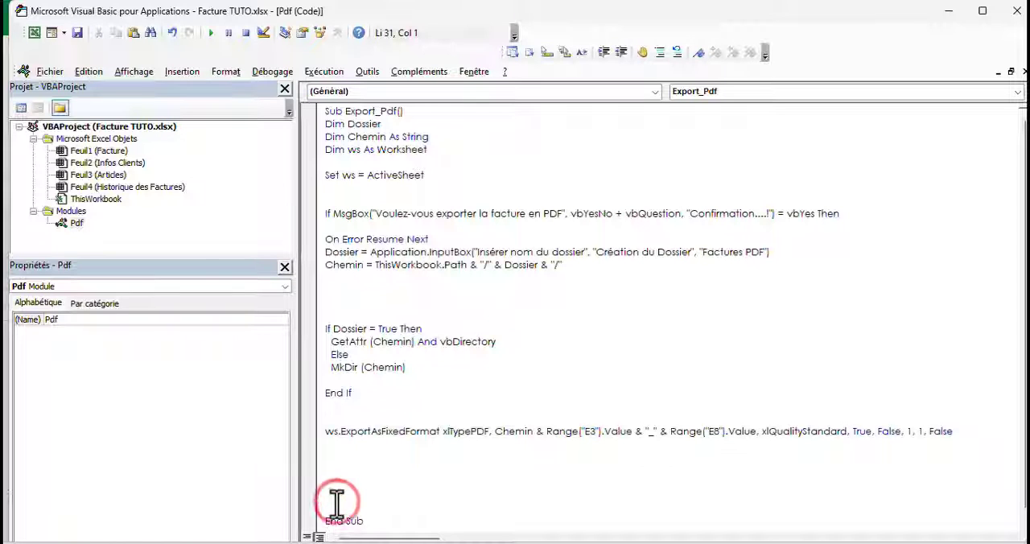
text(end if)
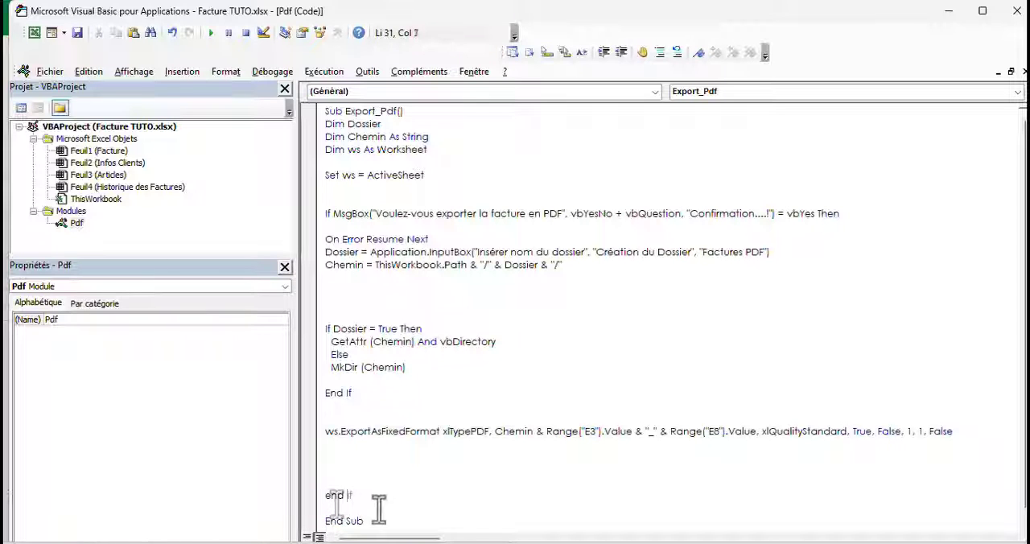
click(314, 444)
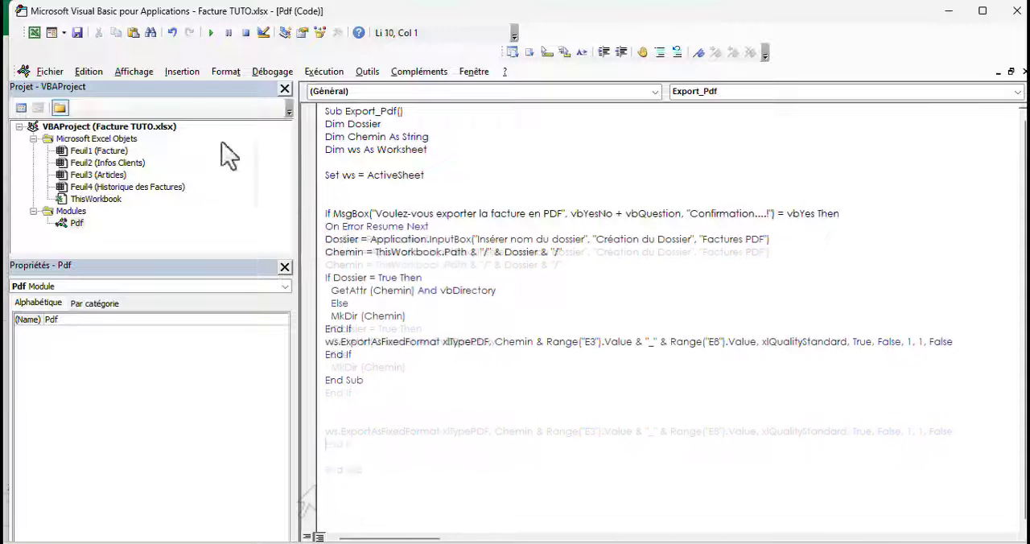
Switch to the Excel workbook and test the PDF export, answering Non to the confirmation question
click(34, 32)
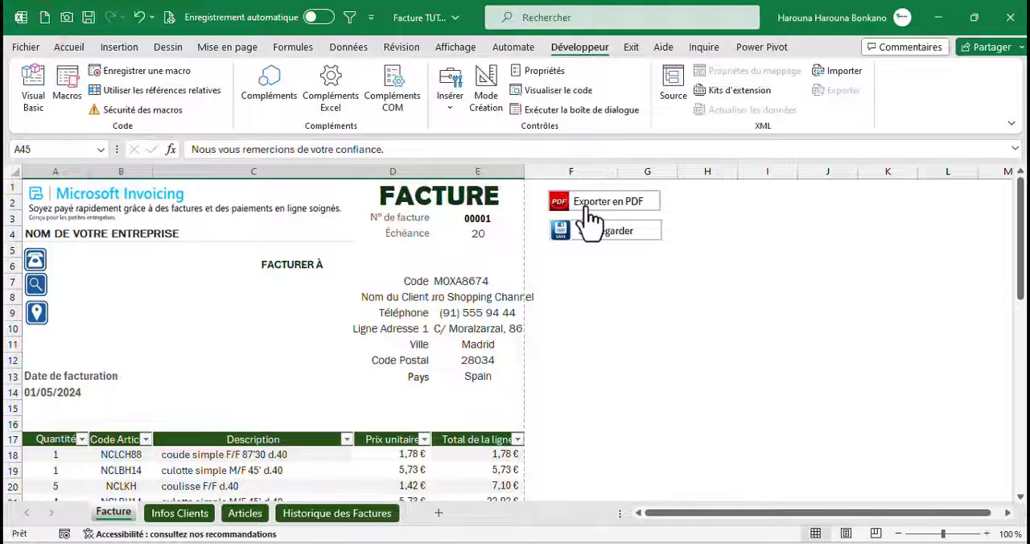
click(593, 202)
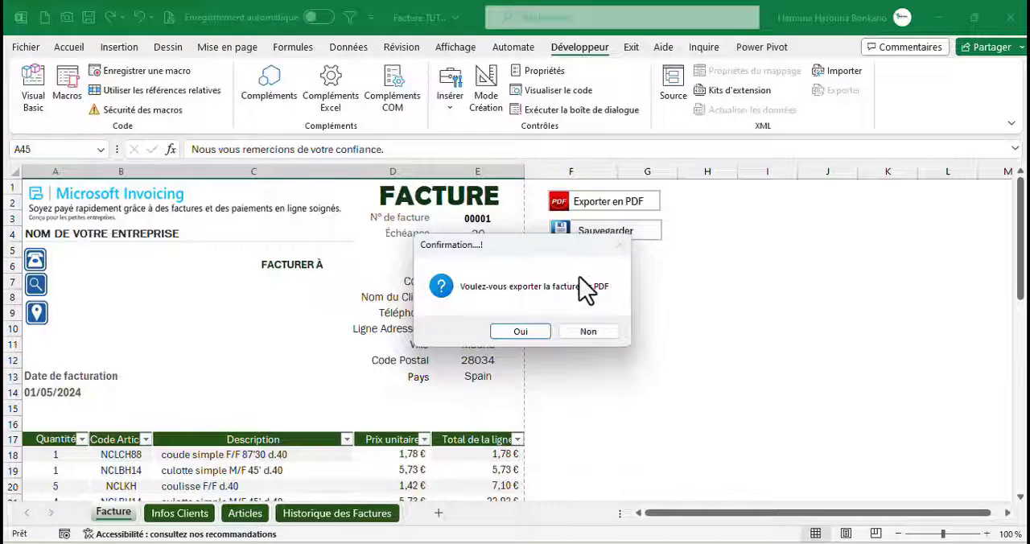
click(585, 331)
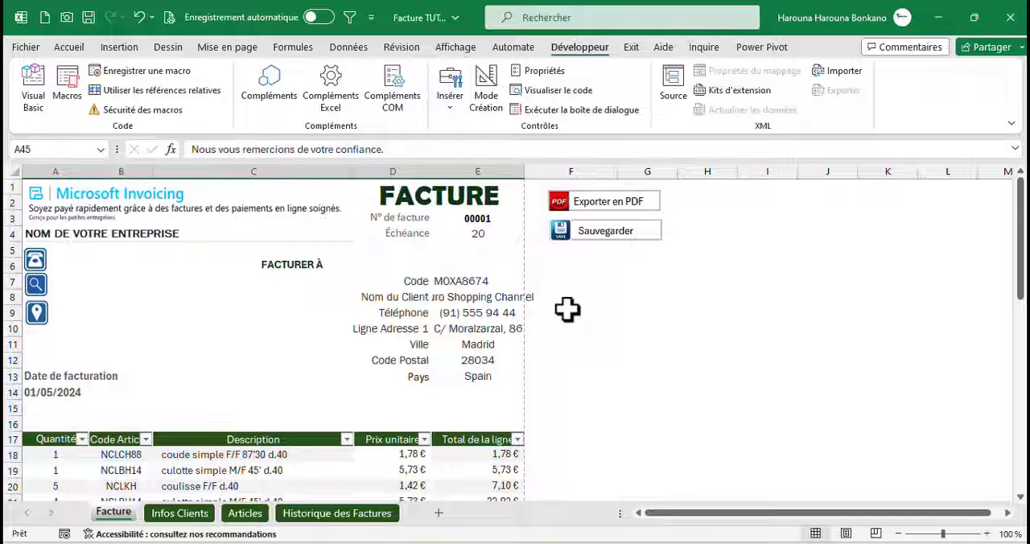
Assign a new macro to the Sauvegarder button, opening its empty procedure for coding
right_click(603, 234)
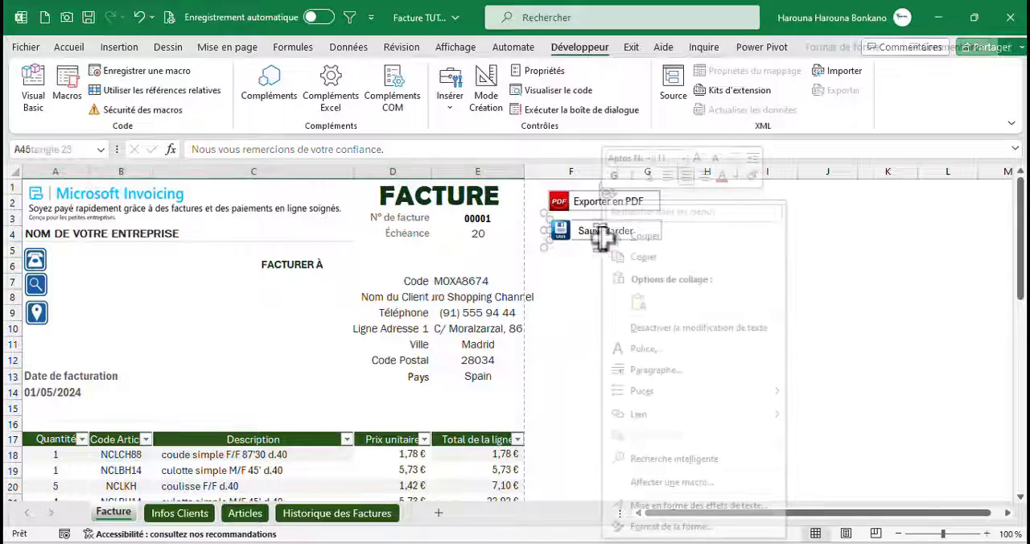
click(671, 482)
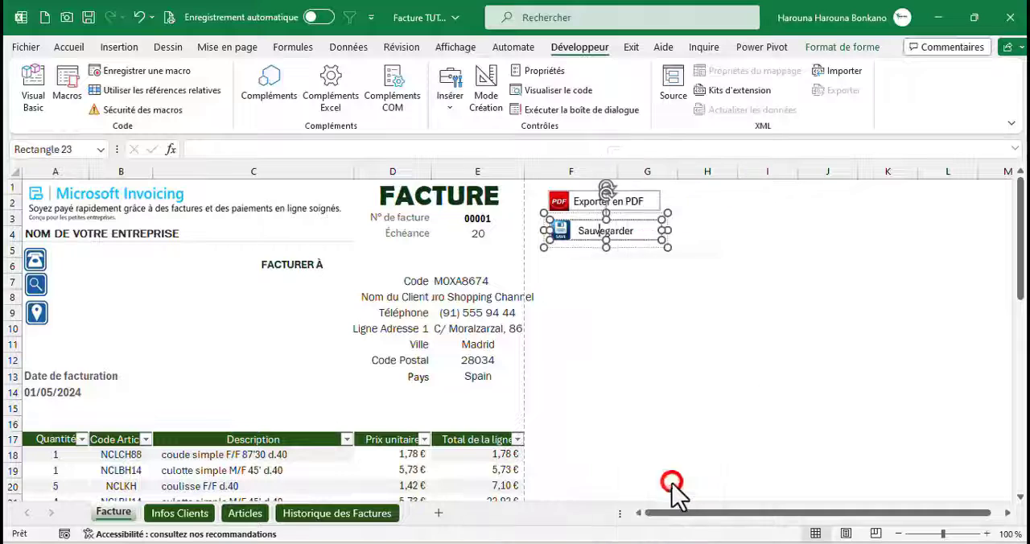
click(784, 314)
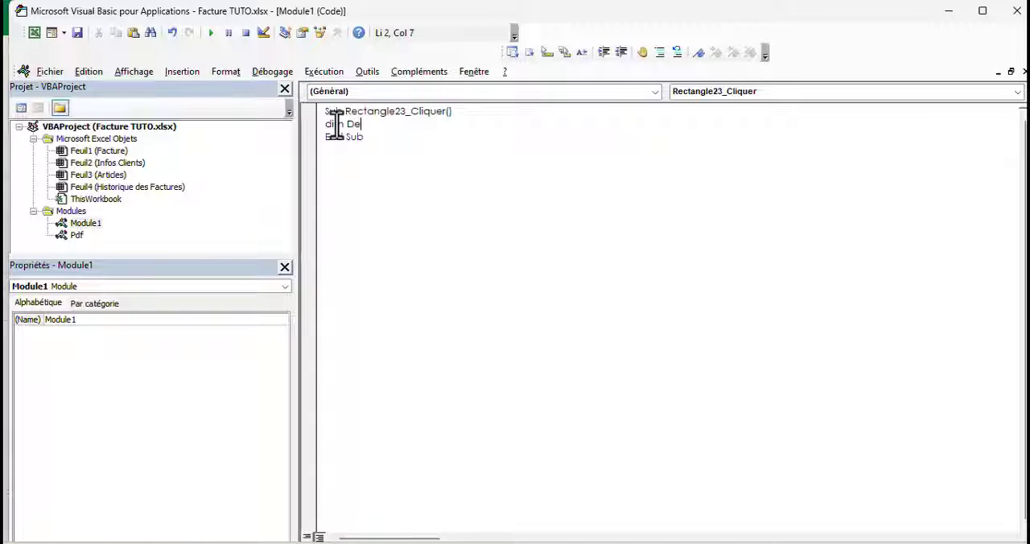
Declare the variable DerniereLigne As Integer in the save macro and leave blank lines below it
text(niereLigne as inte)
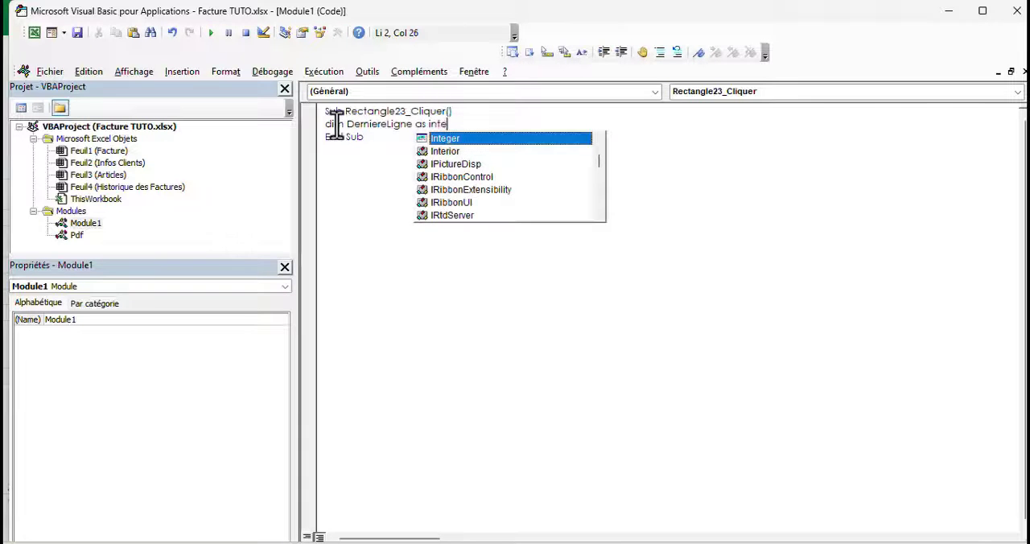
text(ger)
key(Return)
key(Return)
click(340, 151)
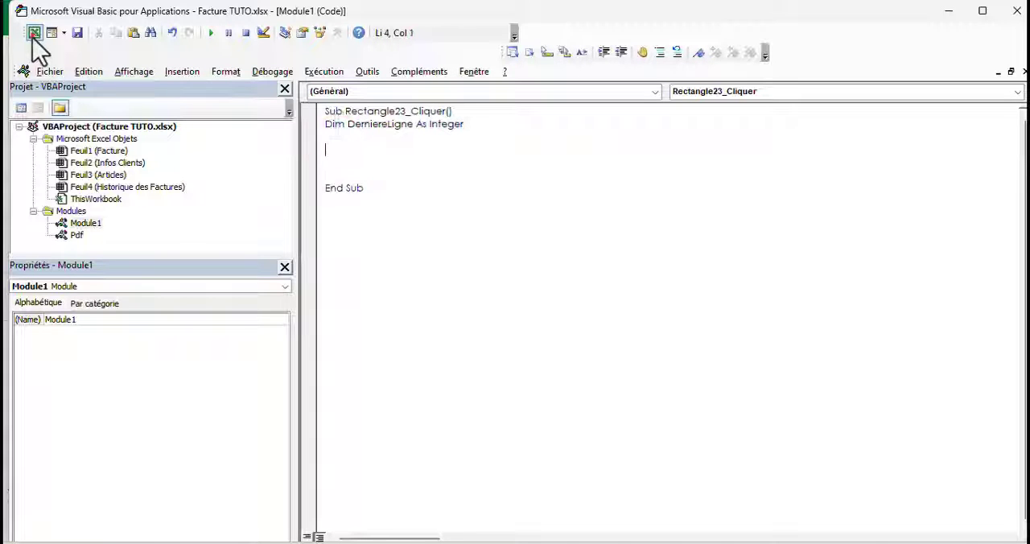
Switch to the workbook's Historique des Factures sheet and examine the column order along the first entry row, starting from A4
click(34, 34)
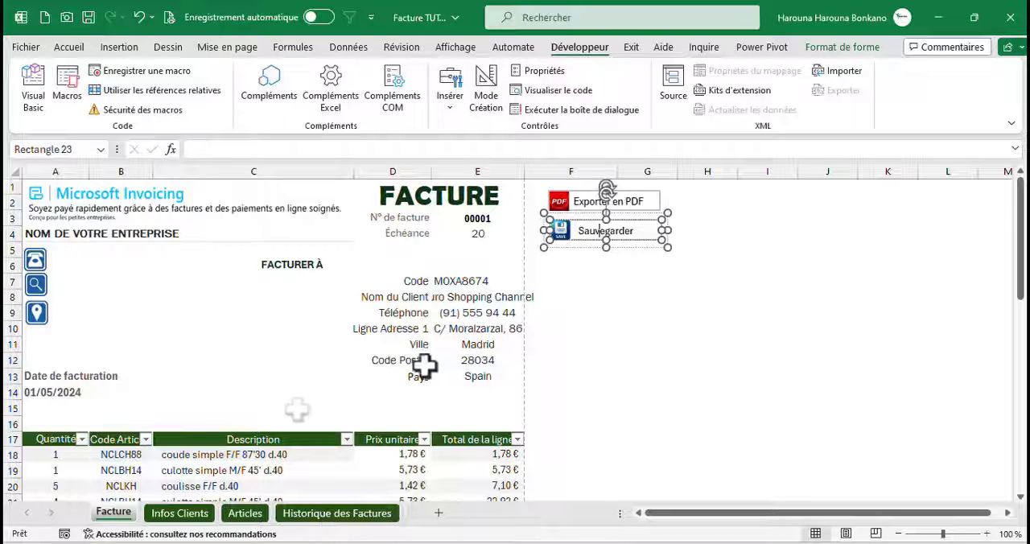
click(367, 516)
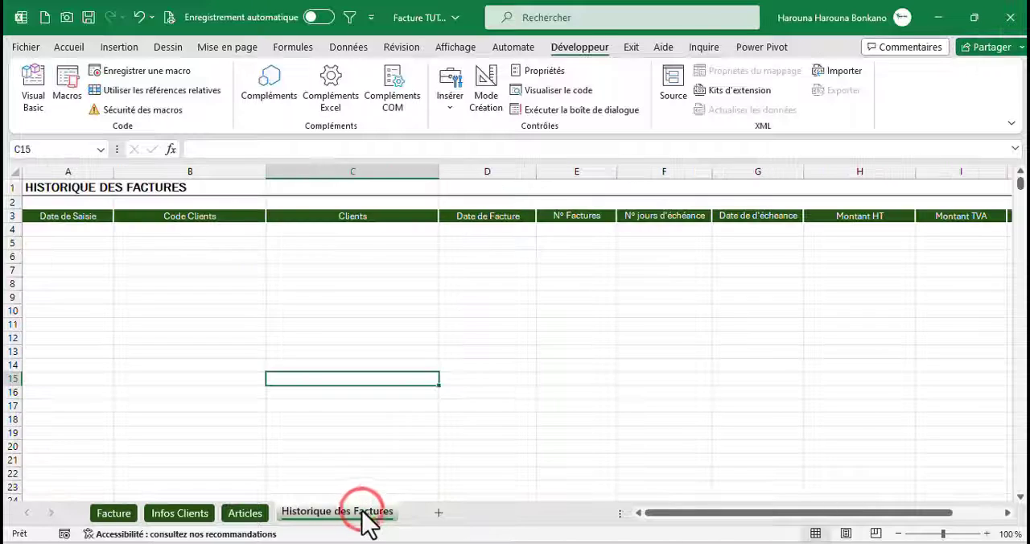
click(63, 230)
key(Tab)
key(Tab)
key(Tab)
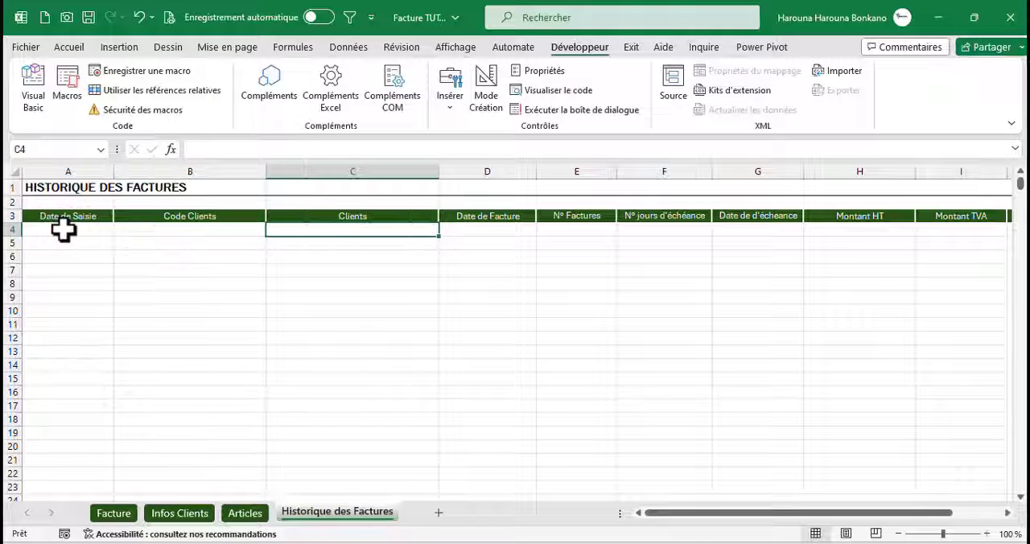
key(Tab)
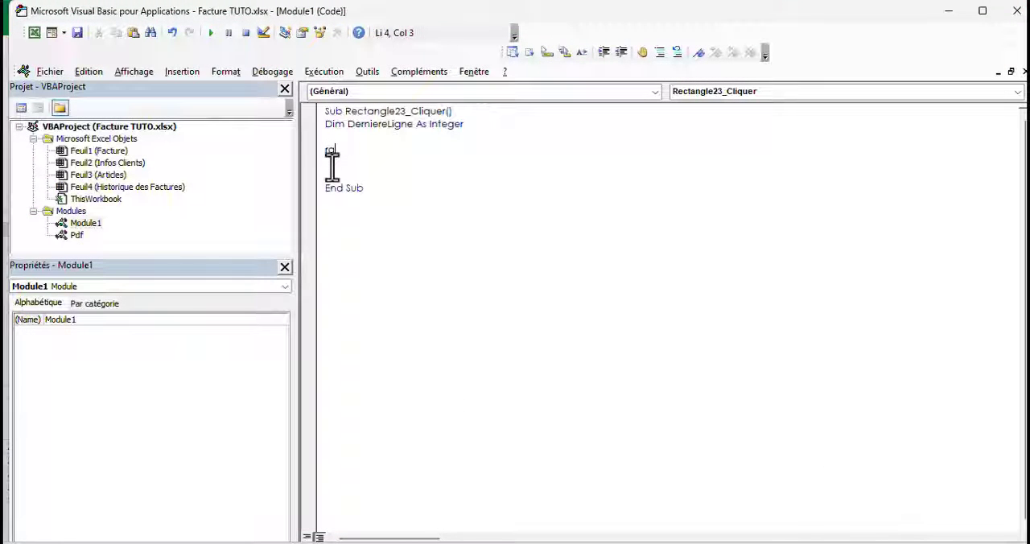
In the save macro, write the next-free-row expression range("A500000").End(xlUp).Row+1 below the variable declaration
text(ge(")
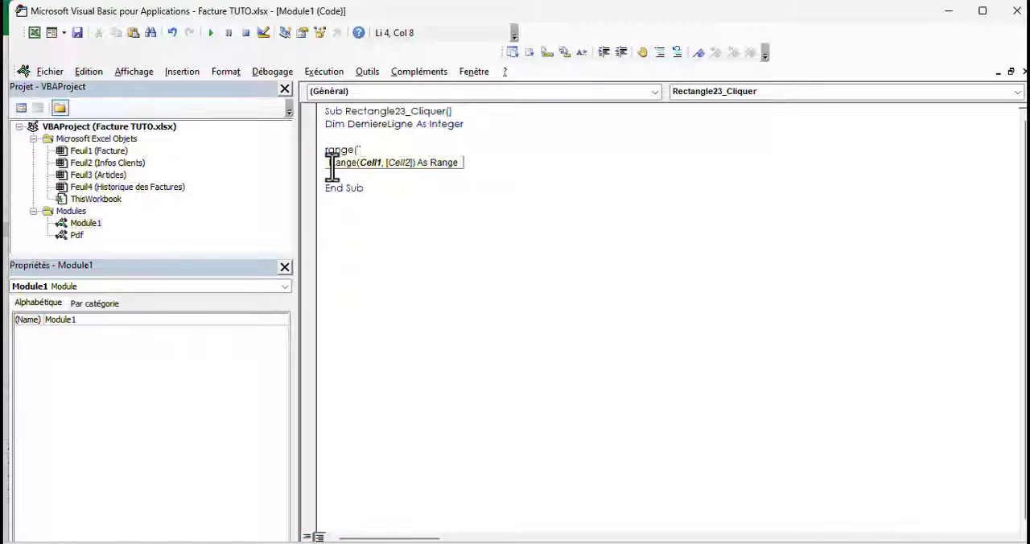
text(A50000)
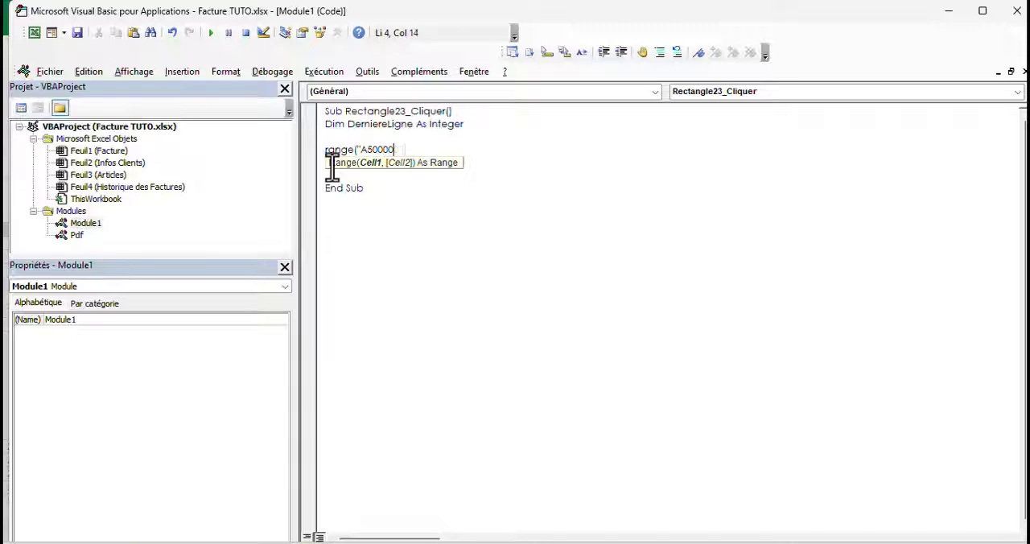
text(0").End()
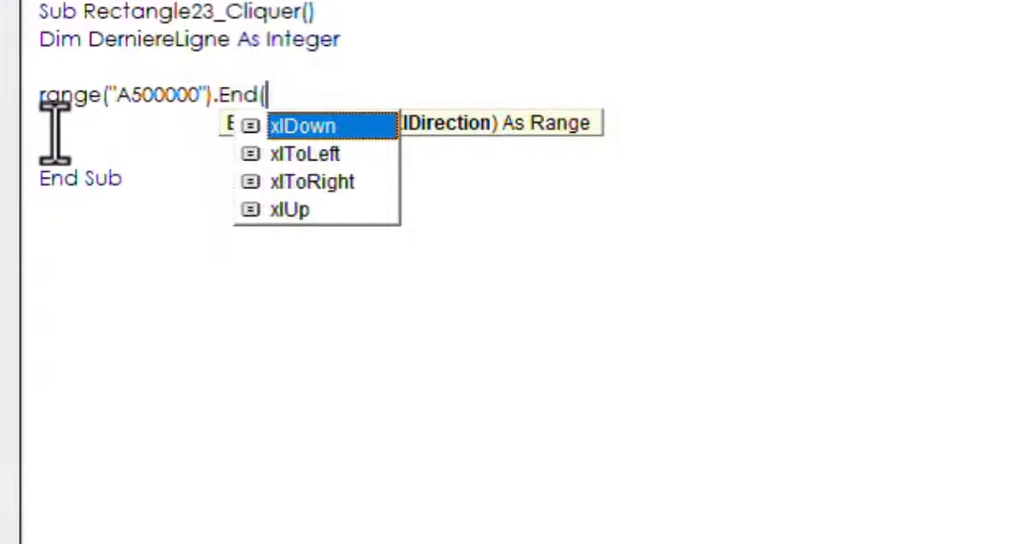
text(xlUp).ro)
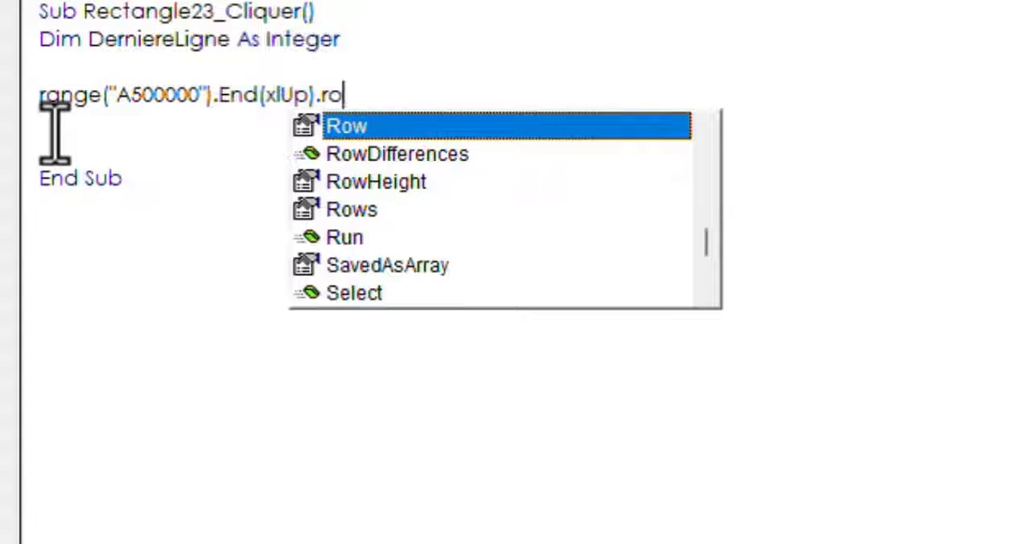
text(w)
key(Tab)
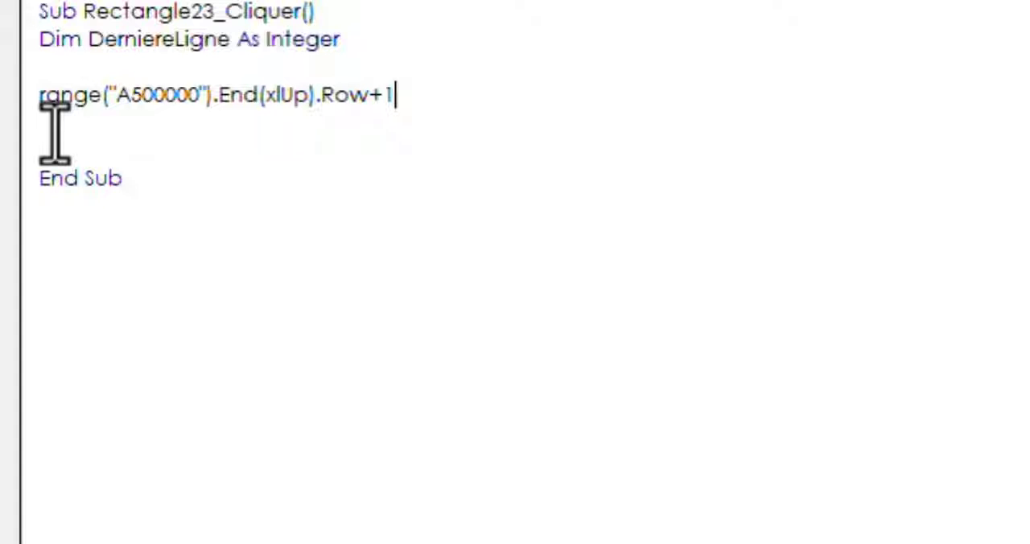
Assign the row expression to the variable by putting DerniereLigne = in front of Range("A500000")
double_click(137, 39)
key(ctrl+c)
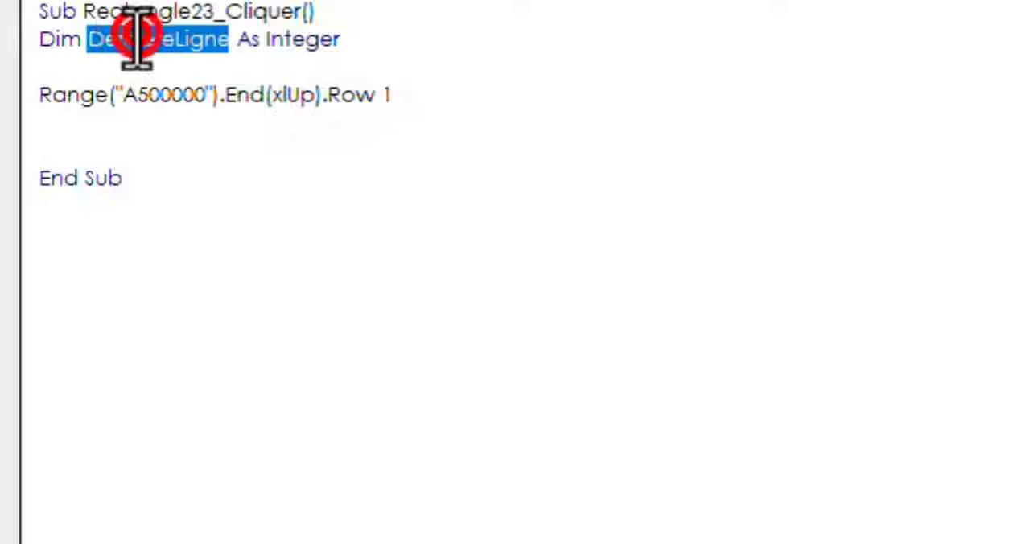
click(32, 98)
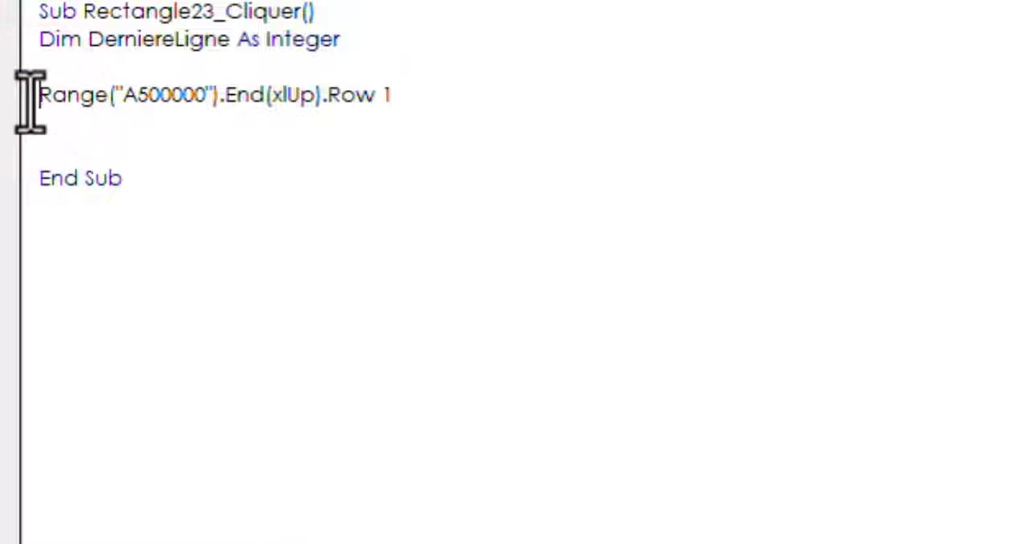
key(ctrl+v)
text(=)
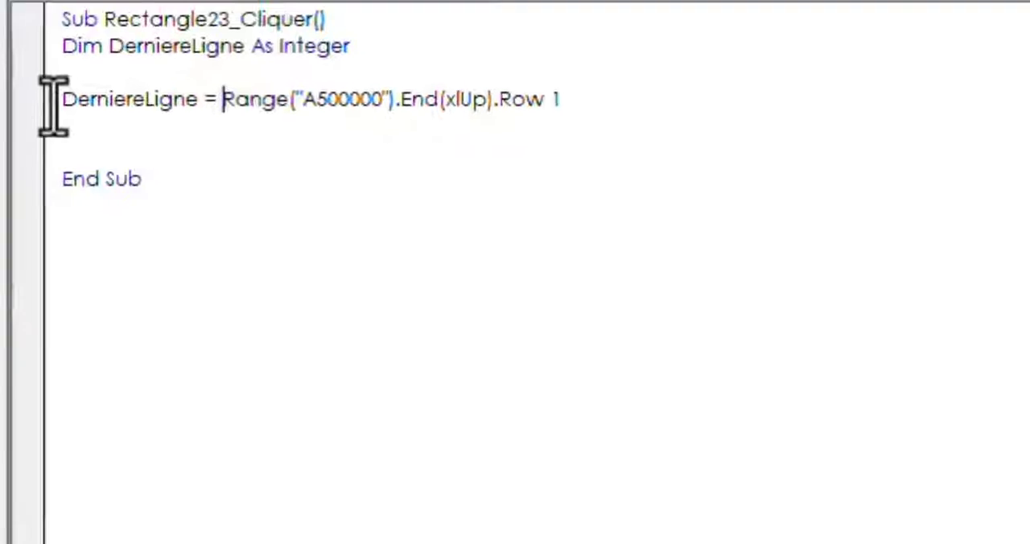
Qualify the A500000 range in the DerniereLigne assignment with Sheets("Historique des Factures"). using the exact sheet name from the workbook
click(215, 98)
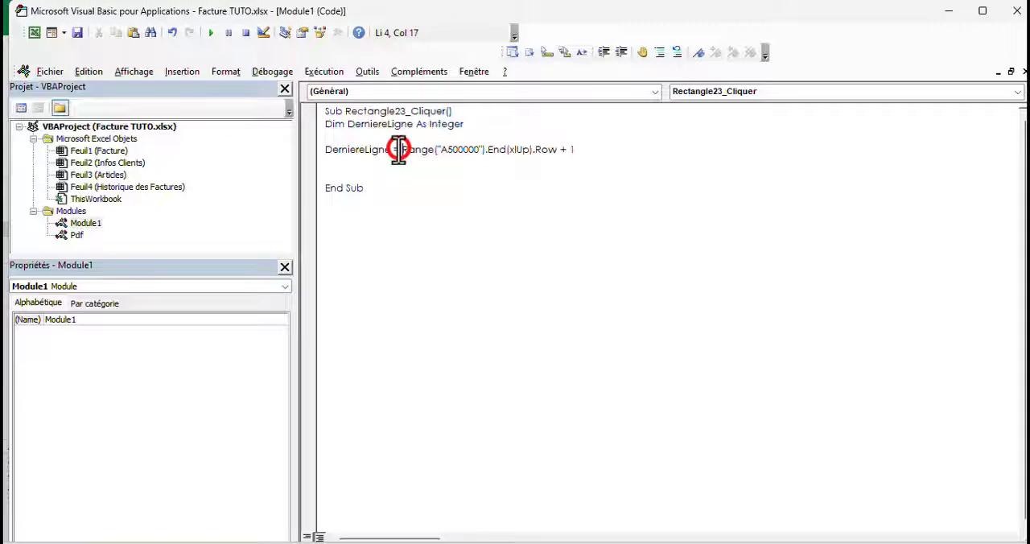
click(34, 32)
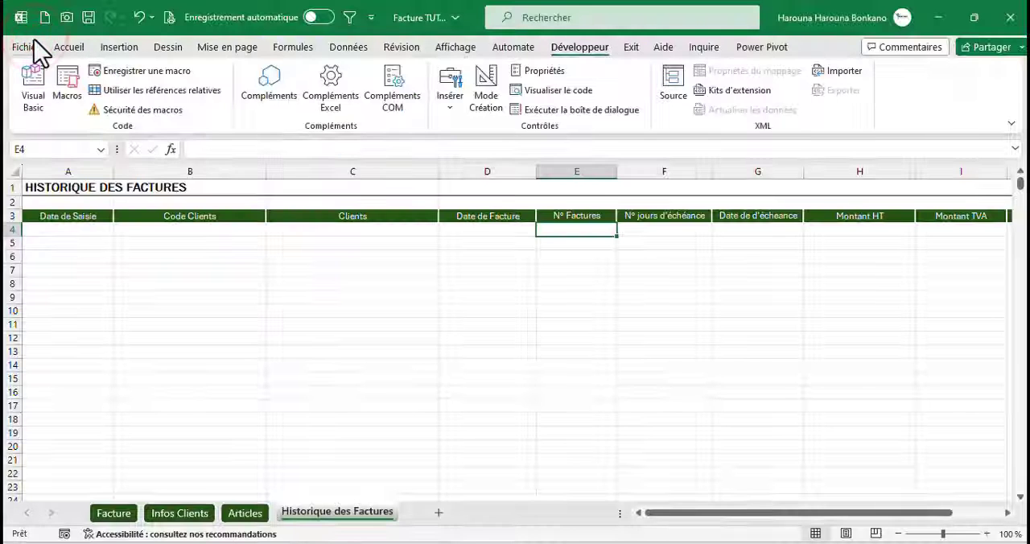
double_click(307, 512)
key(ctrl+c)
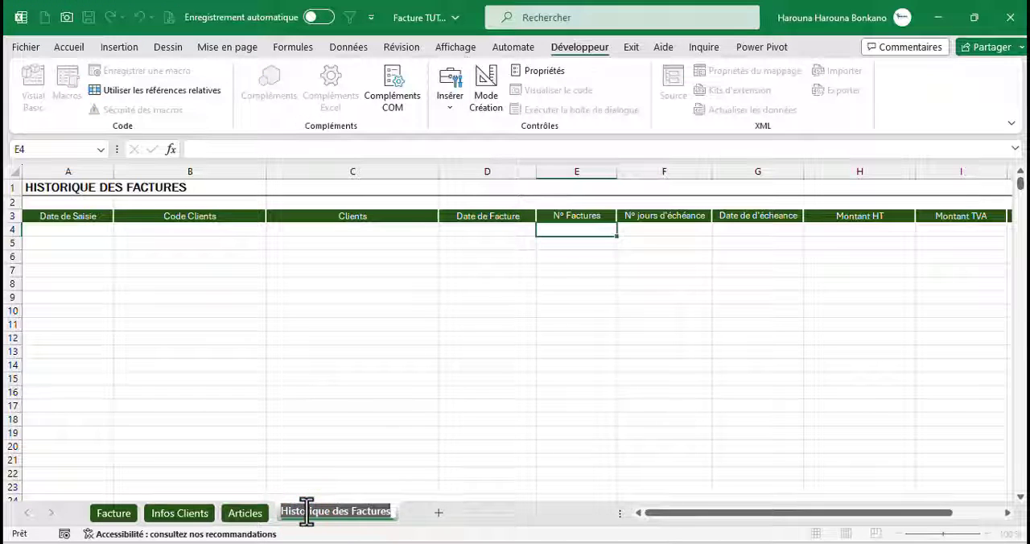
click(268, 460)
key(alt+F11)
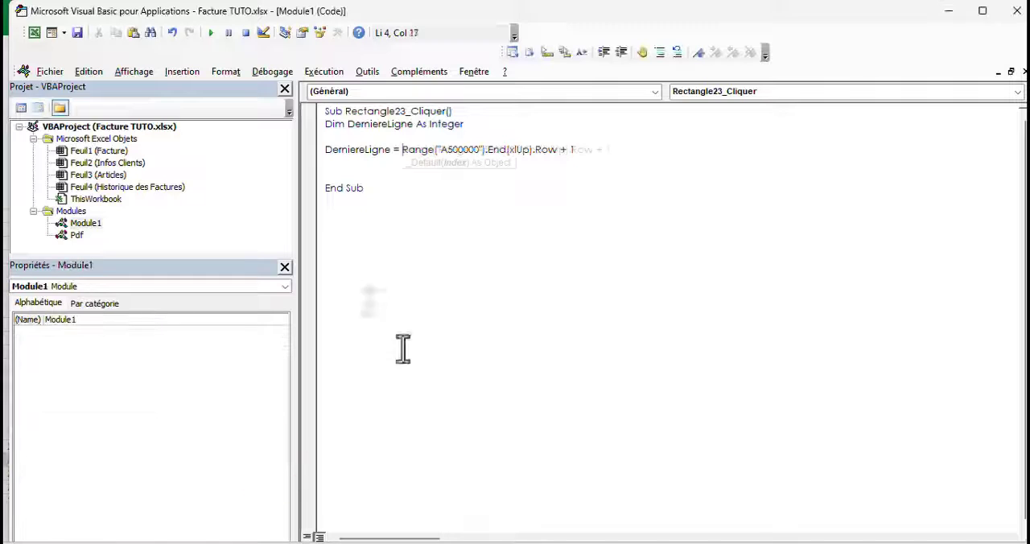
key(ctrl+v)
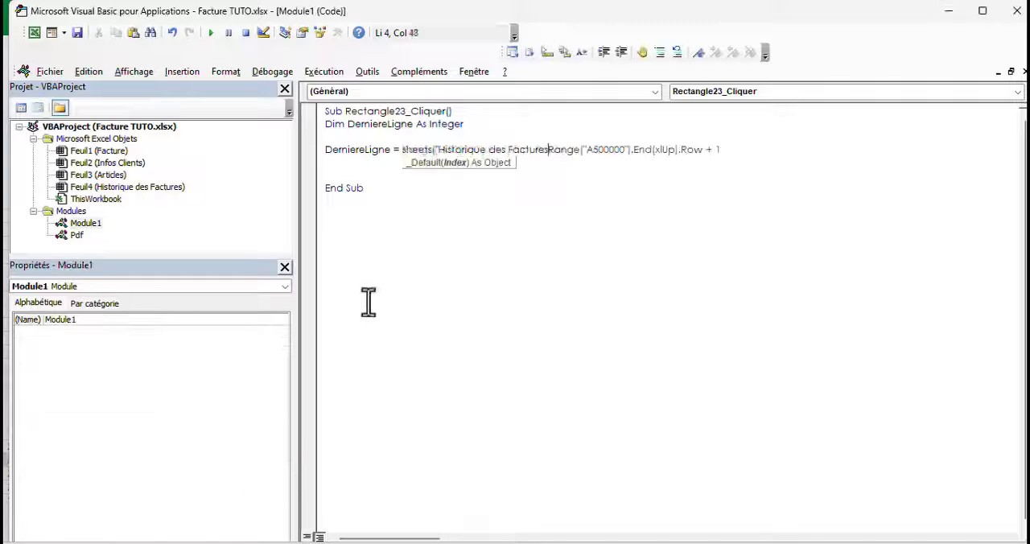
text("))
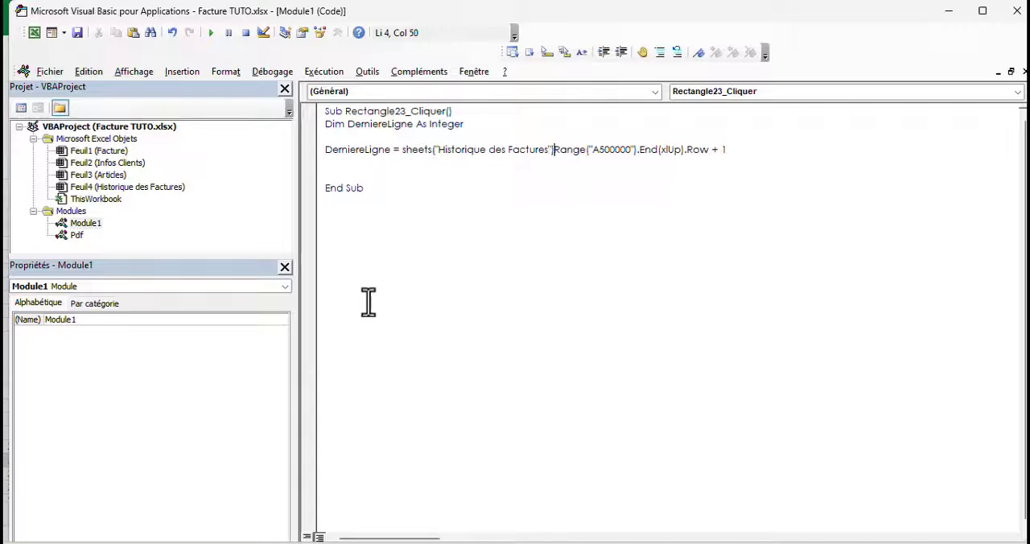
text(.)
click(433, 332)
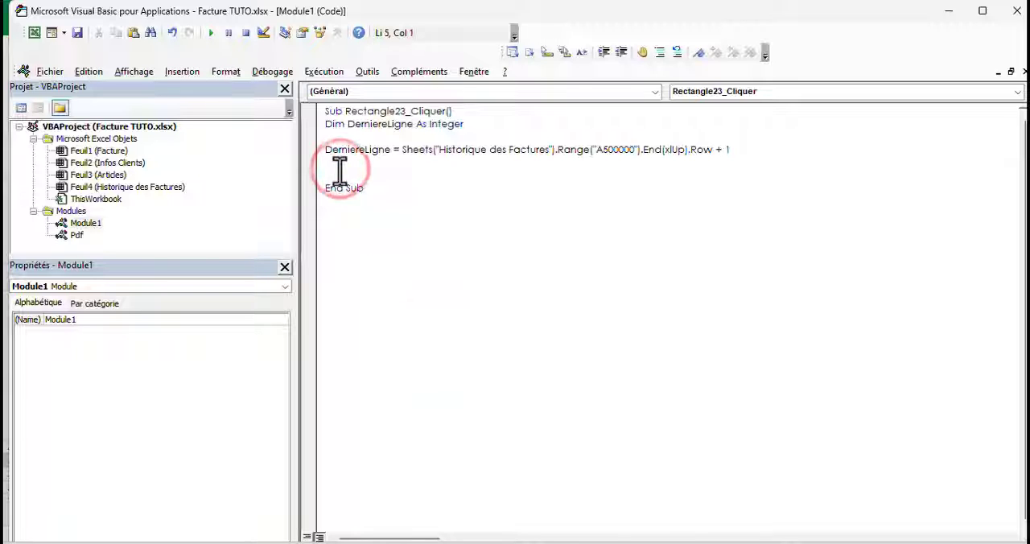
Add a MsgBox DerniereLigne line below the assignment and test the Sauvegarder macro from the Facture sheet
key(Return)
text(msgbox DerniereLigne)
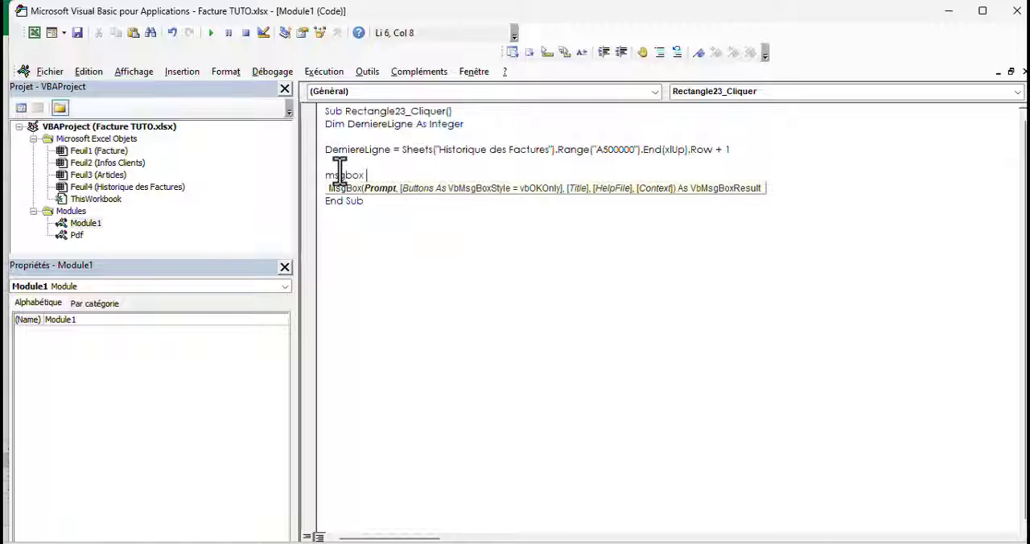
click(34, 34)
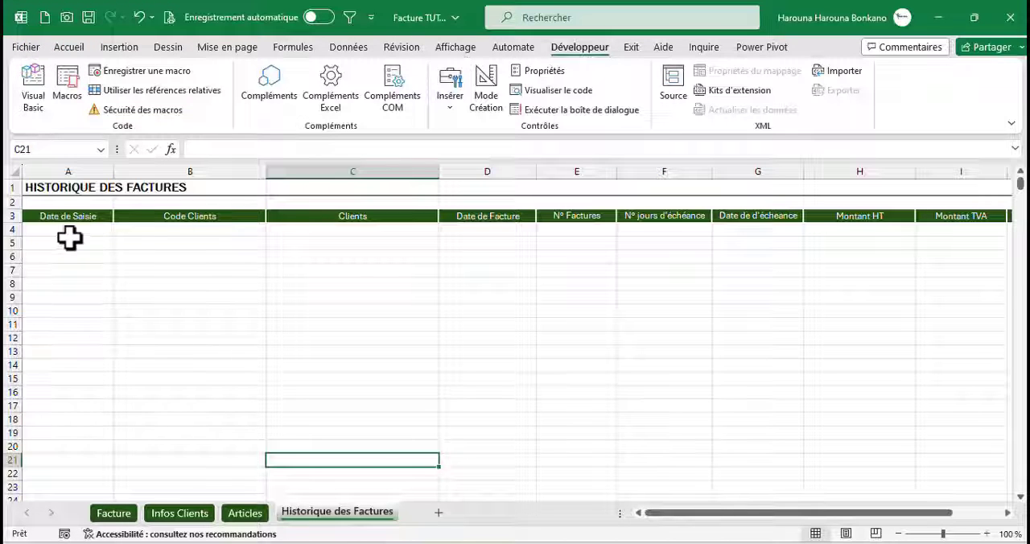
click(53, 233)
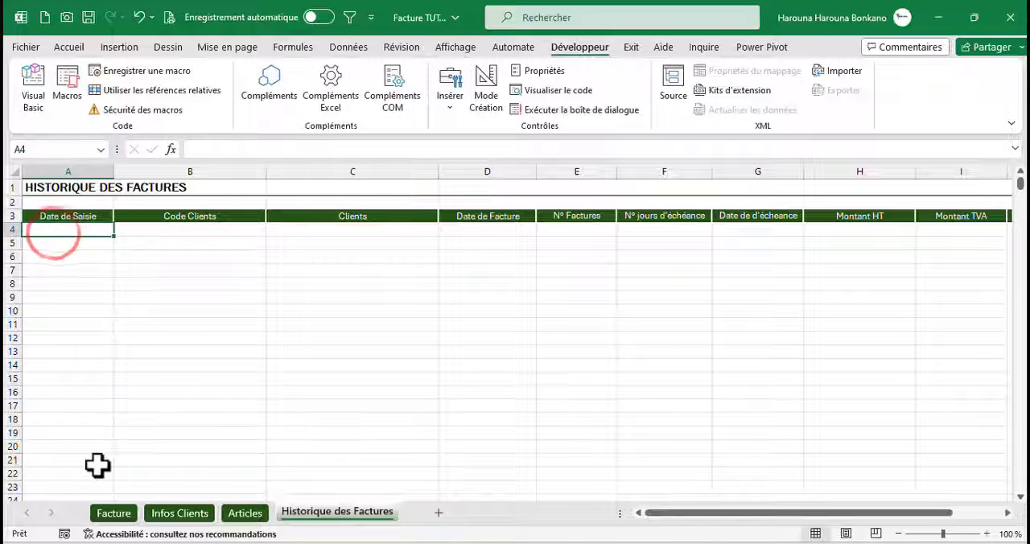
click(114, 513)
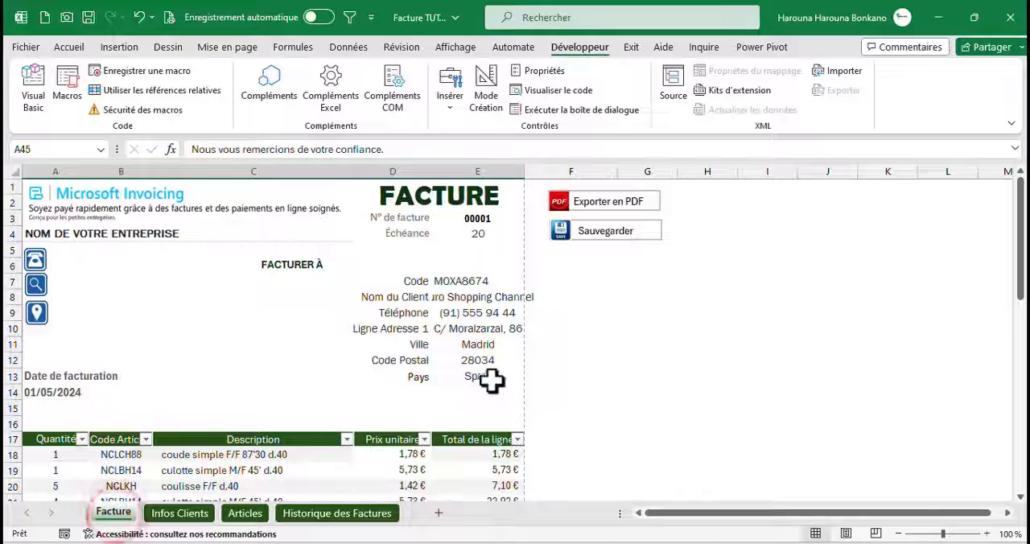
click(625, 235)
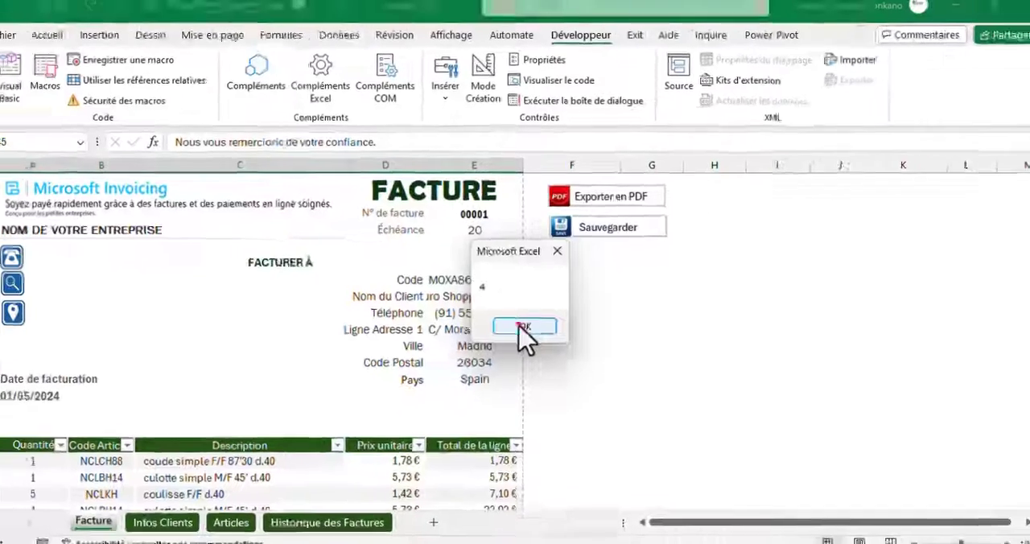
click(521, 328)
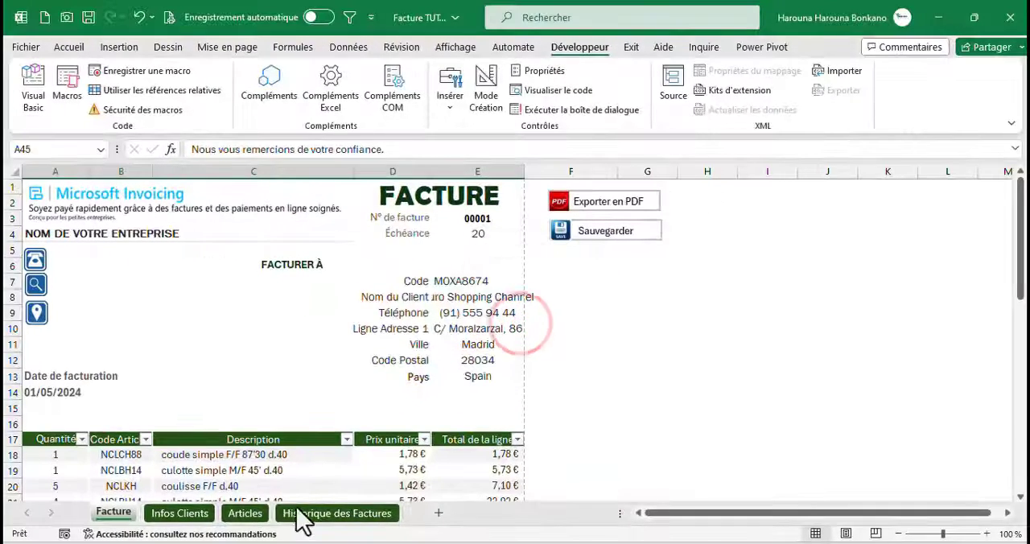
Fill A4:A9 of Historique des Factures with the test value 54554 and run the Sauvegarder macro again from the Facture sheet
click(291, 523)
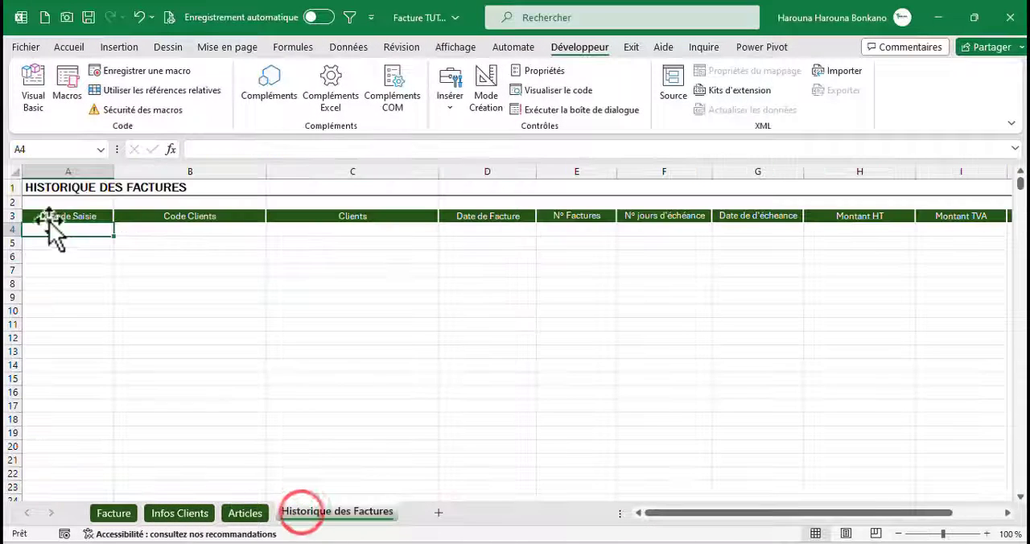
text(54554)
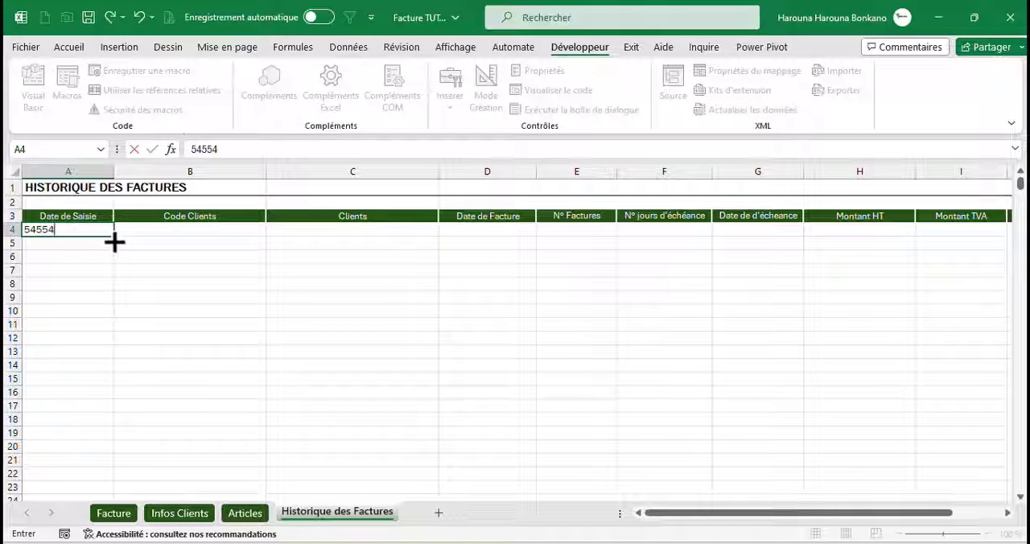
drag(115, 242, 81, 312)
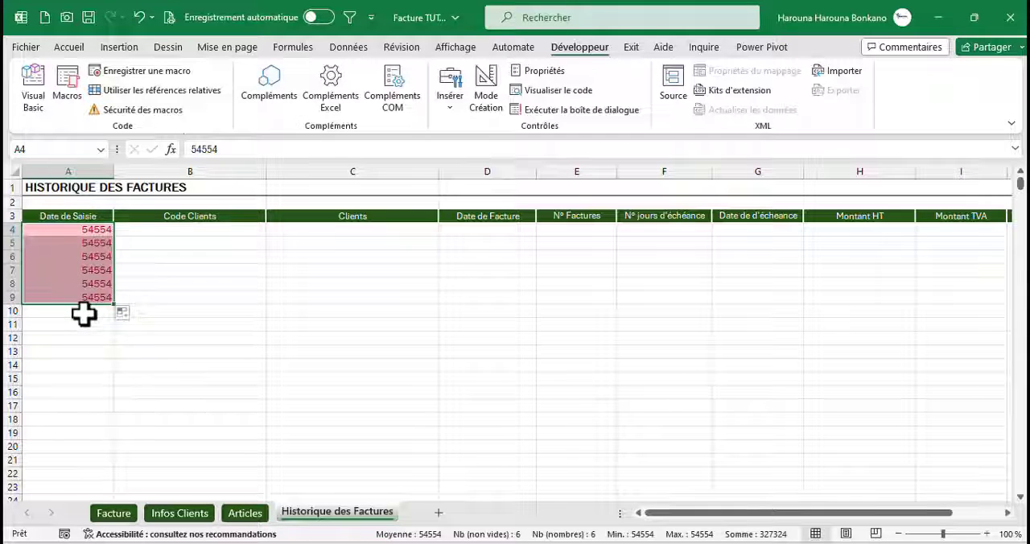
click(84, 313)
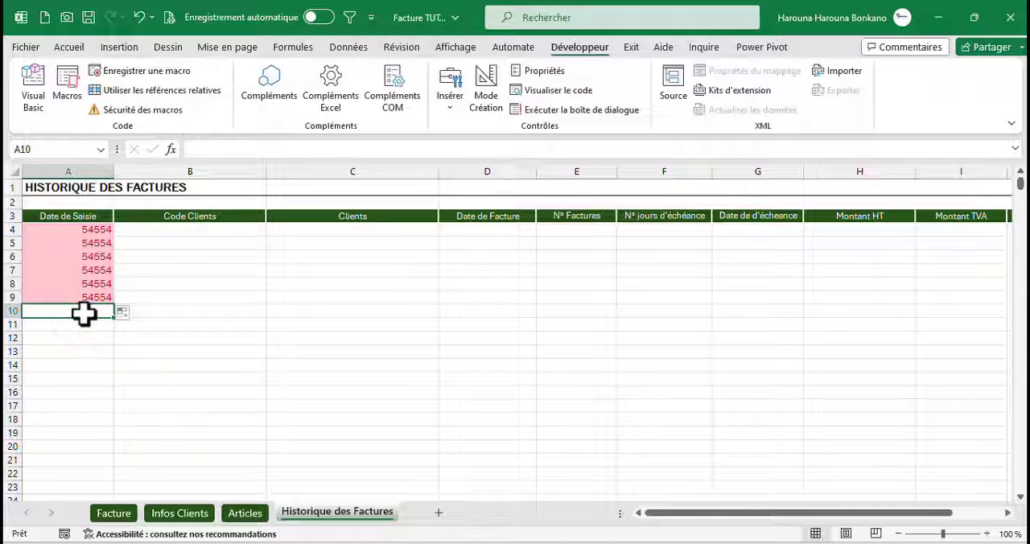
click(119, 516)
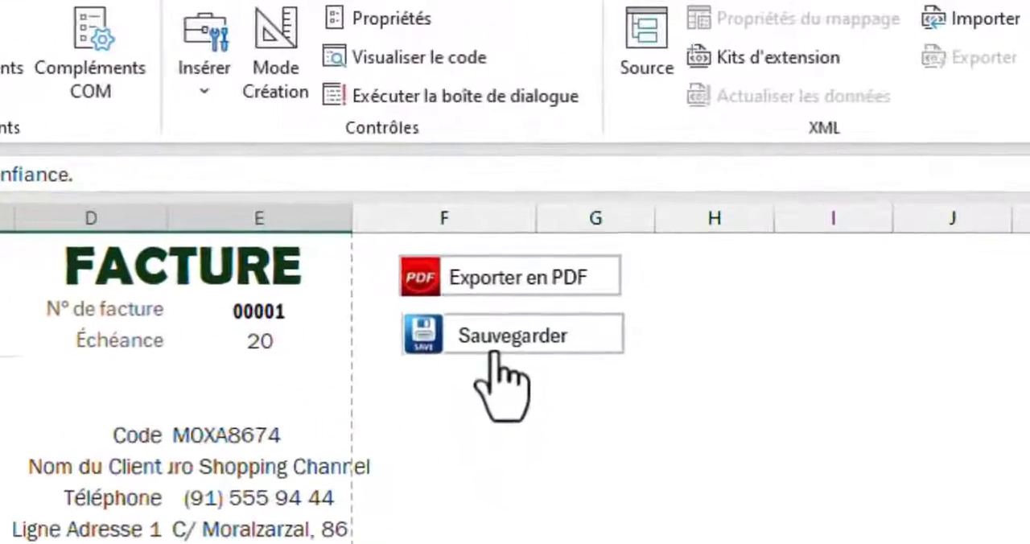
click(596, 236)
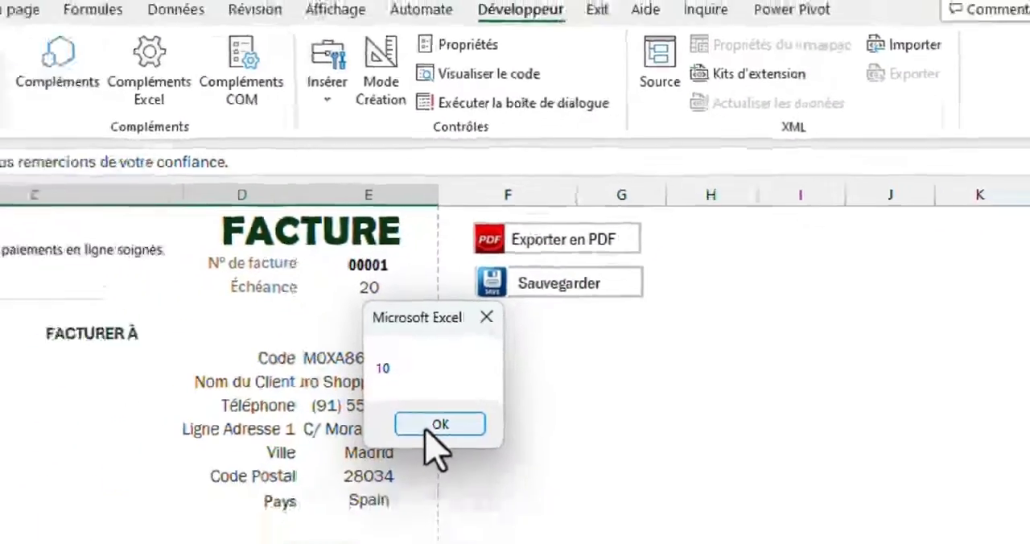
click(353, 523)
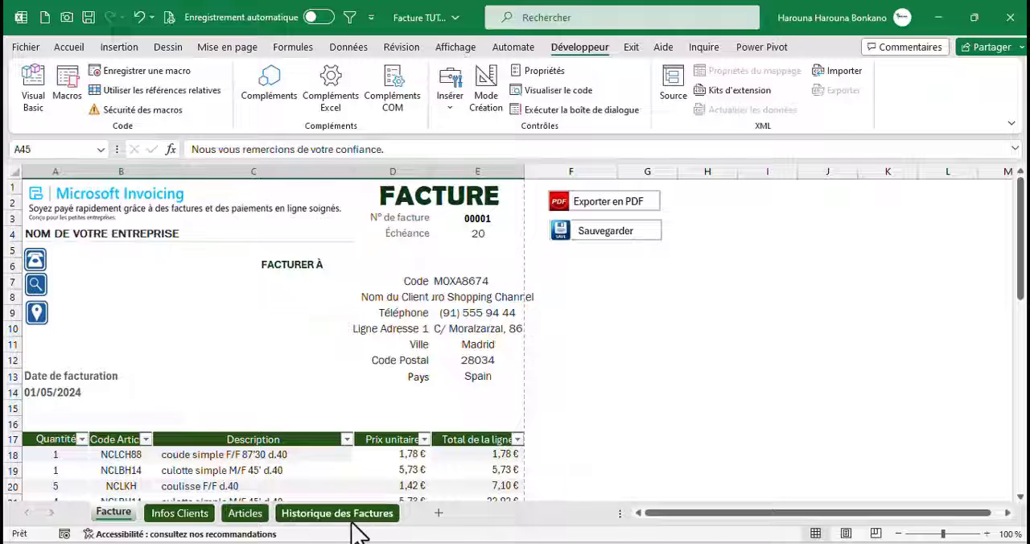
Move the Historique des Factures sheet directly after Facture and clear the test values from its cells A4:A9
drag(353, 519, 167, 333)
drag(90, 232, 86, 302)
key(Delete)
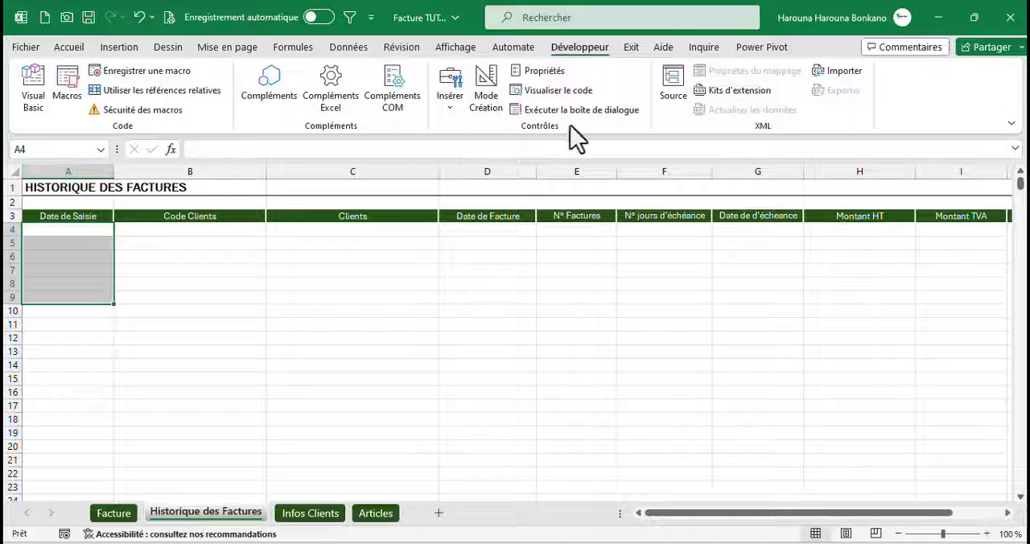
Clear the conditional formatting rules from the entire Historique des Factures sheet
click(69, 47)
click(636, 70)
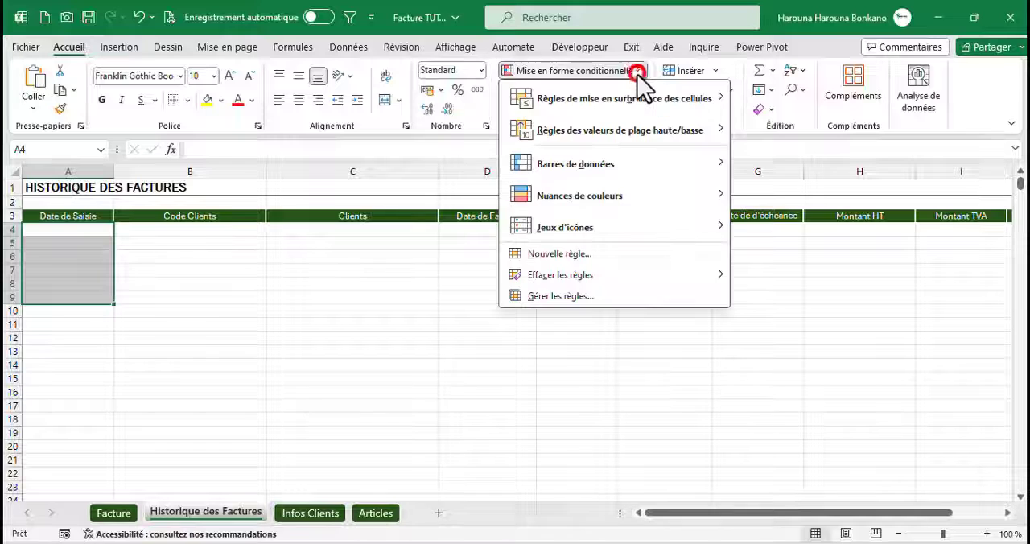
mouse_move(581, 286)
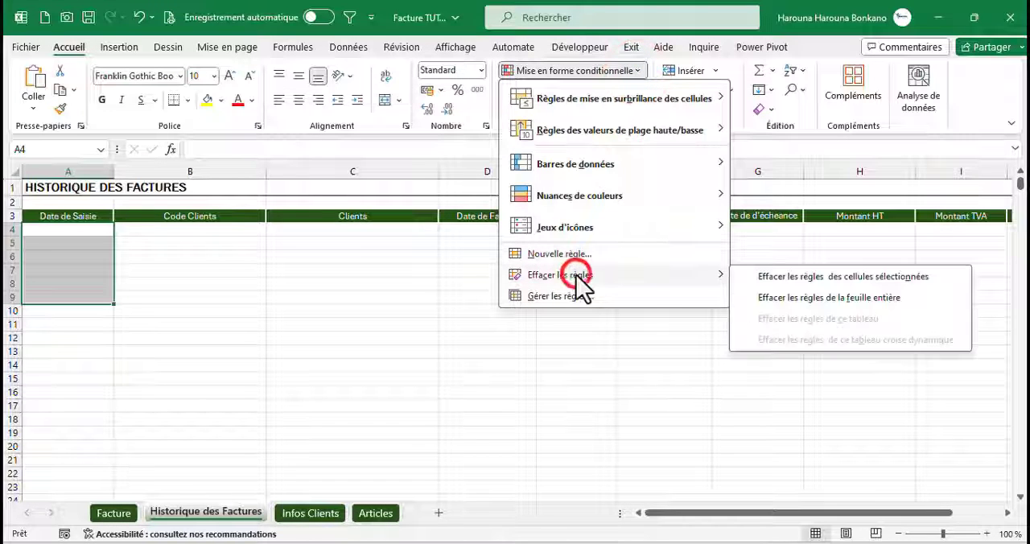
click(830, 298)
click(331, 310)
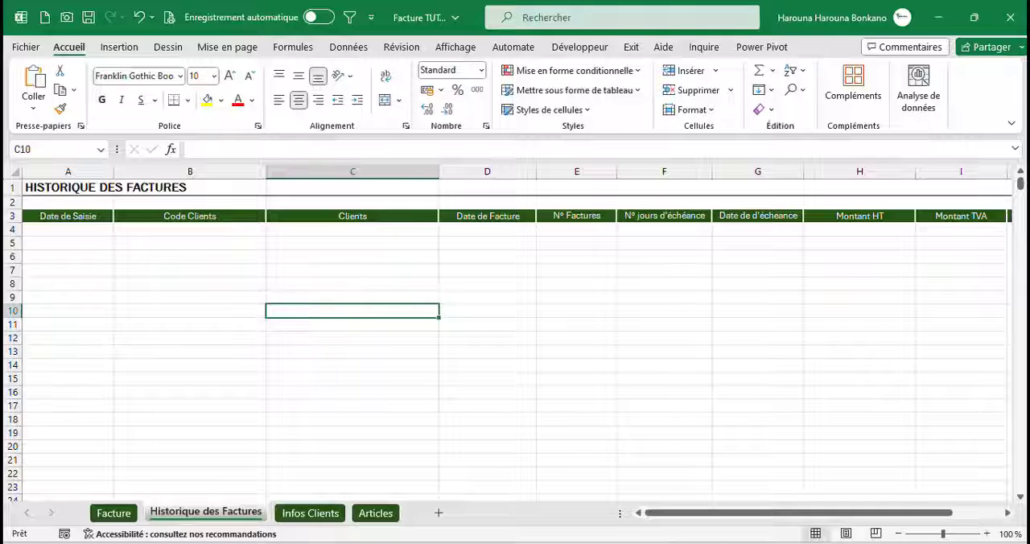
In the save macro, replace the MsgBox line with Range("A" & DerniereLigne).Value = Date to fill the Date de Saisie column
click(588, 500)
key(BackSpace)
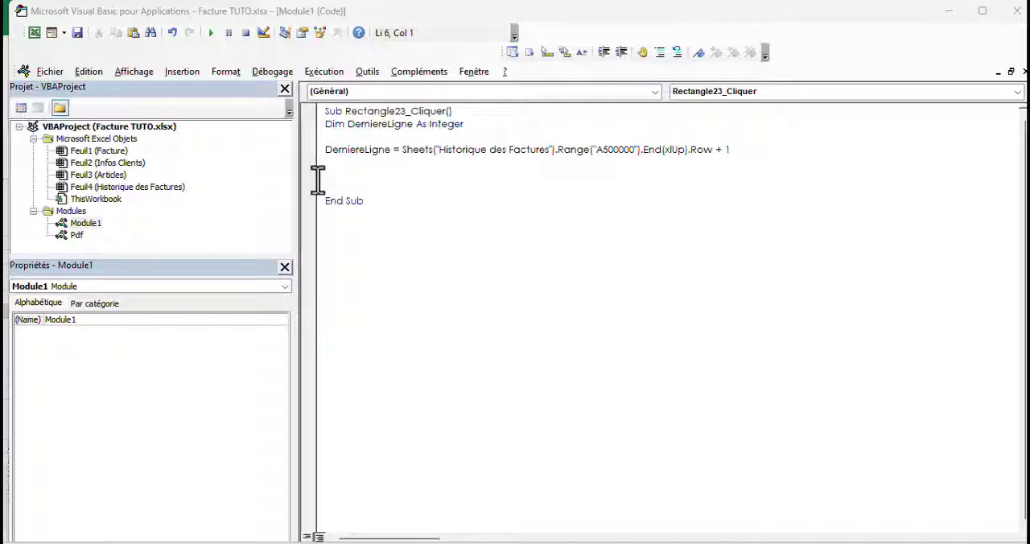
key(alt+F11)
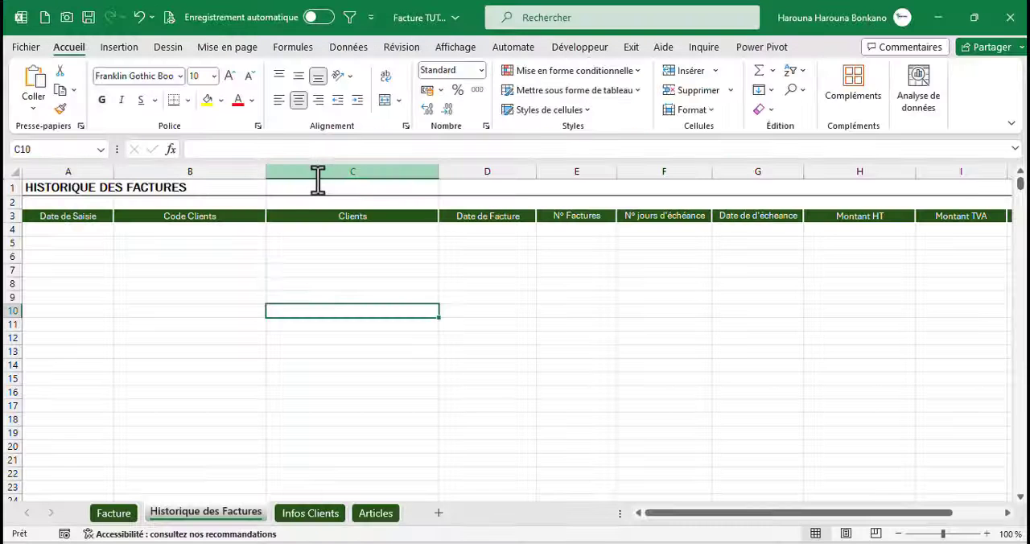
click(62, 229)
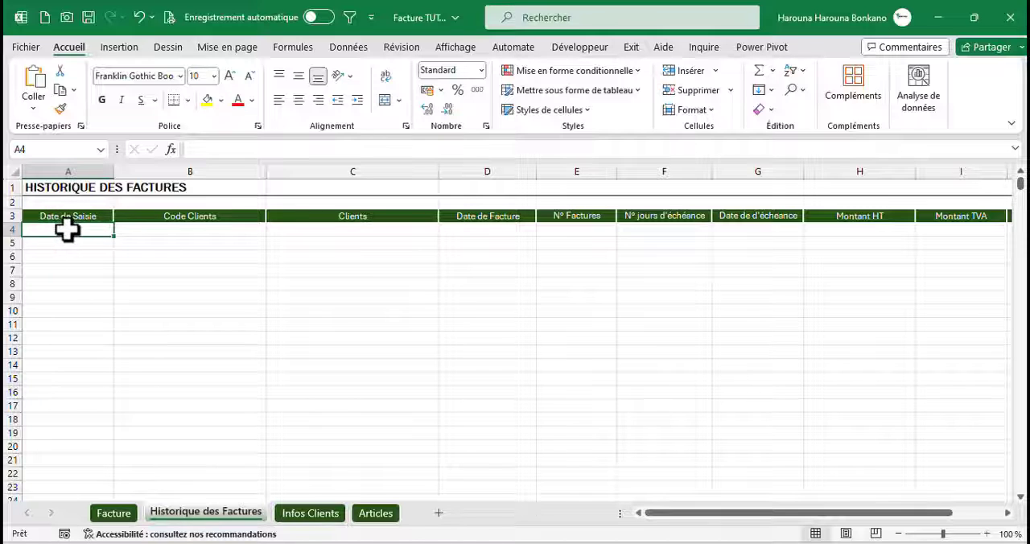
key(alt+F11)
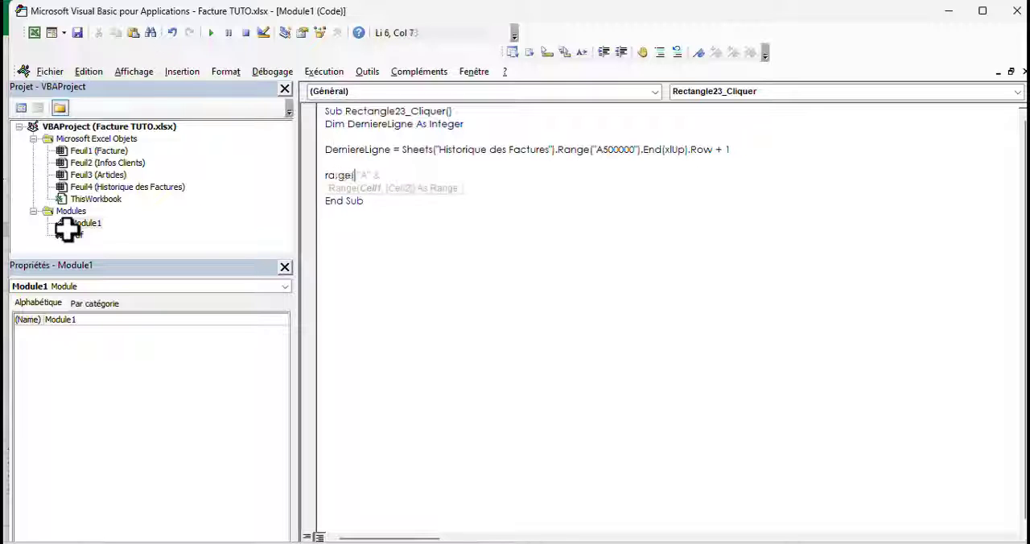
text("A" & derniereligne)
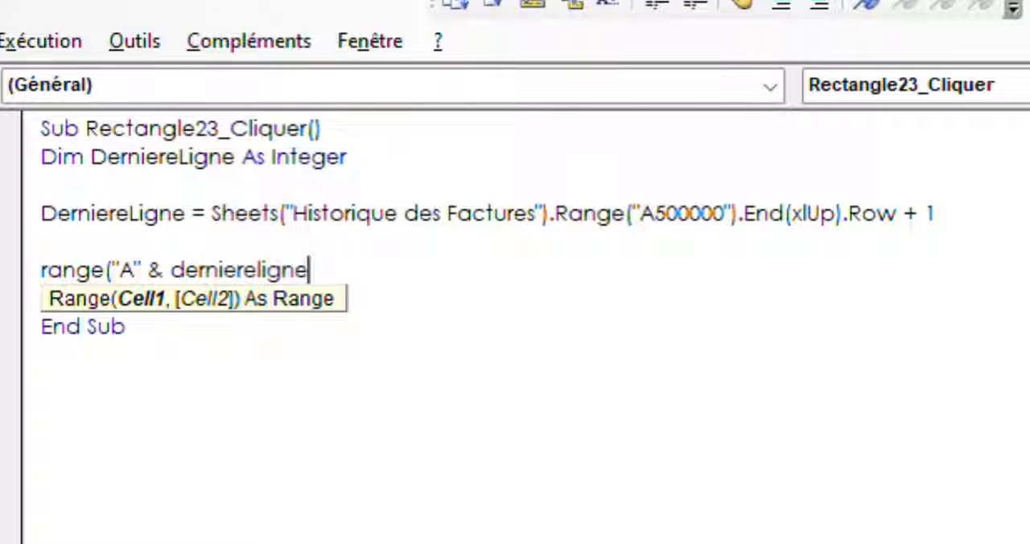
text().Value = )
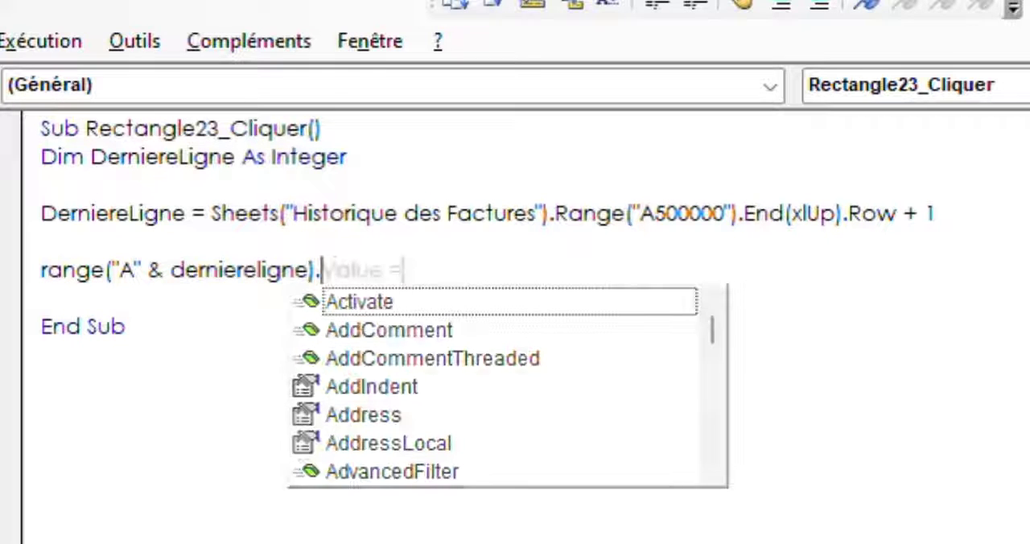
text(date)
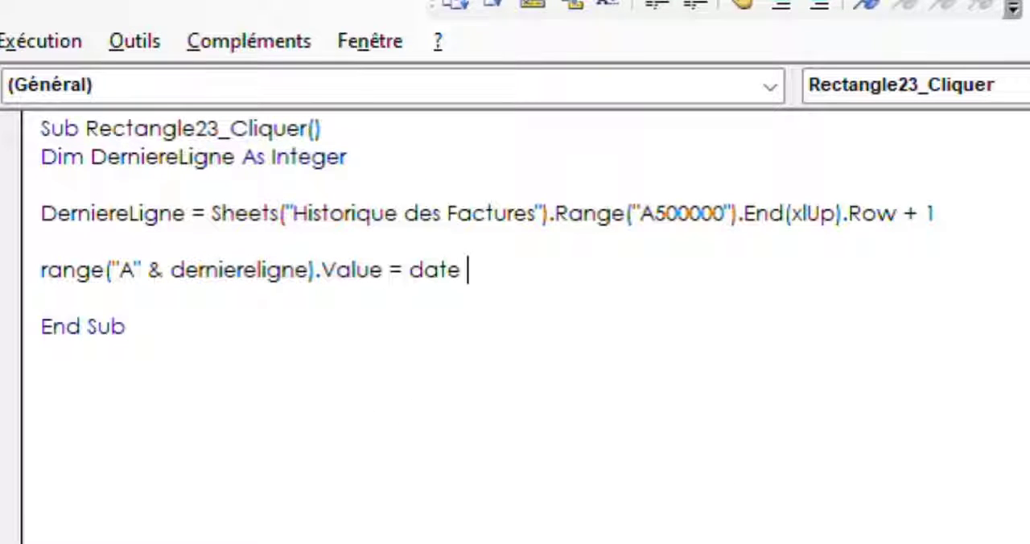
Prefix the Range("A" & DerniereLigne) statement with Sheets("Historique des Factures"). copied from the DerniereLigne assignment
click(36, 270)
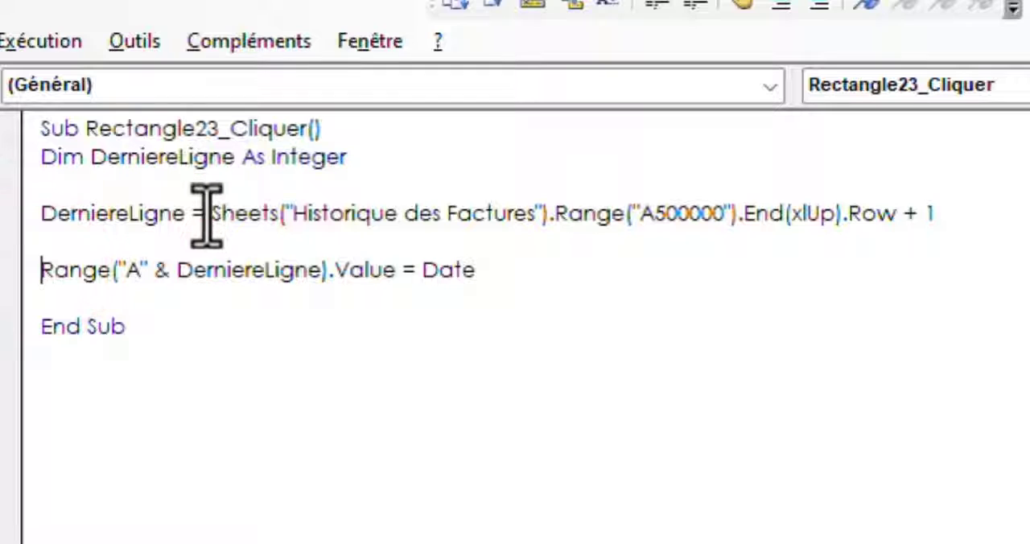
drag(208, 214, 551, 221)
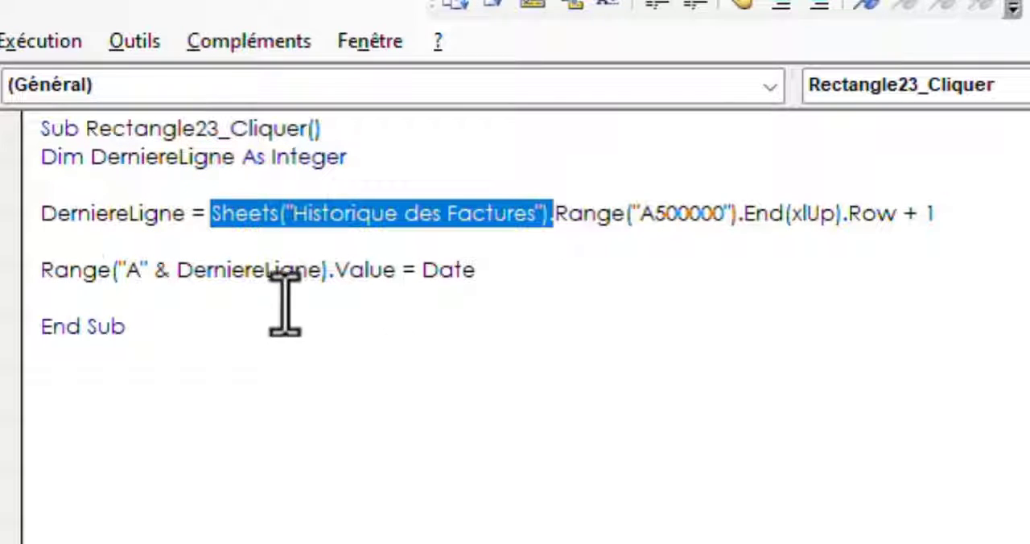
click(36, 274)
text(Sheets("Historique des Factures").)
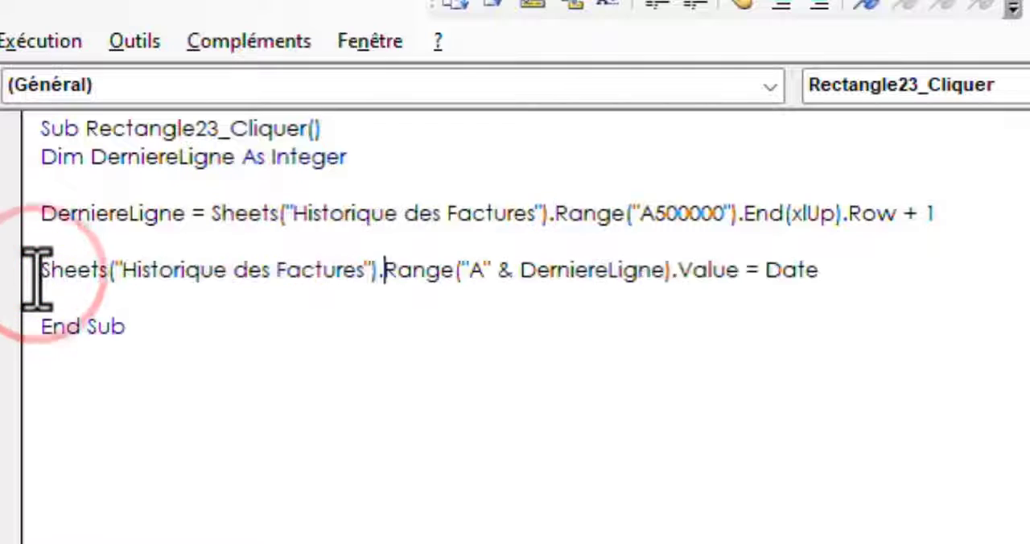
click(351, 338)
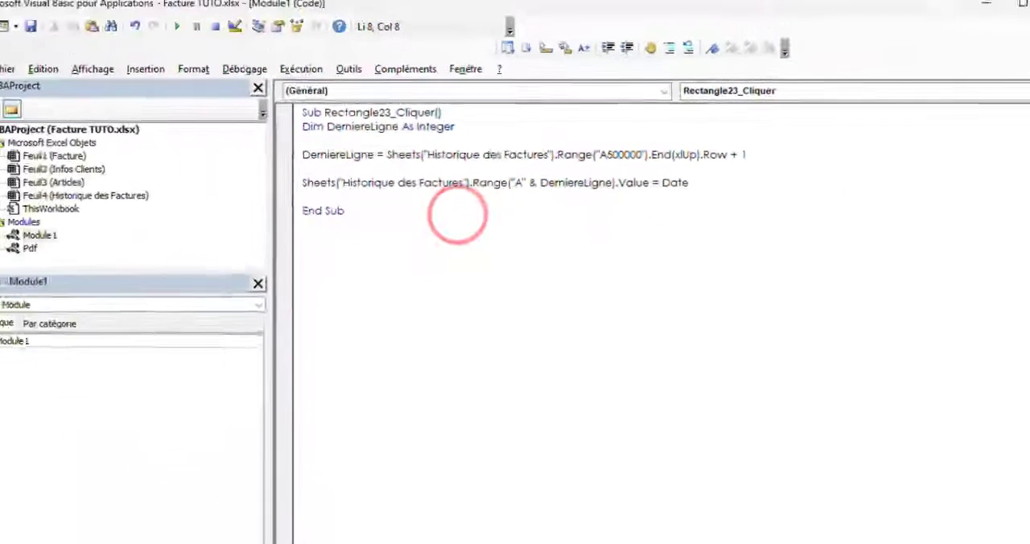
Test the Sauvegarder macro from the Facture sheet and clear the resulting date from cell A4 of Historique des Factures
click(28, 34)
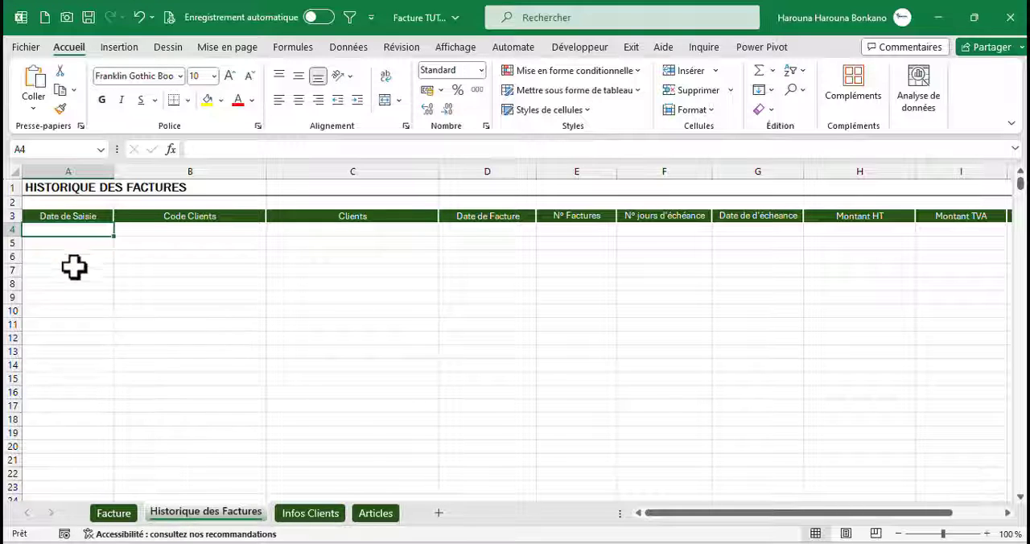
click(111, 515)
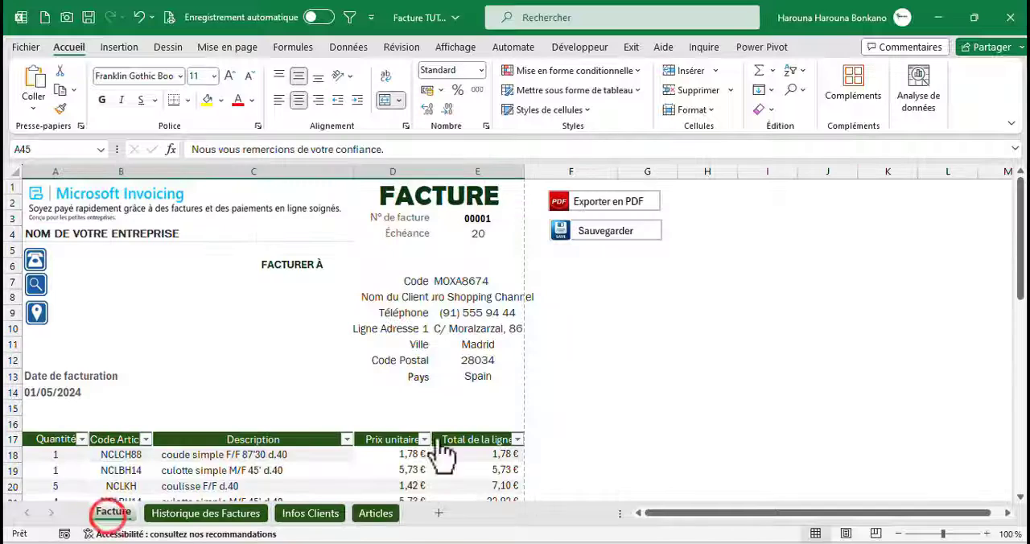
click(584, 232)
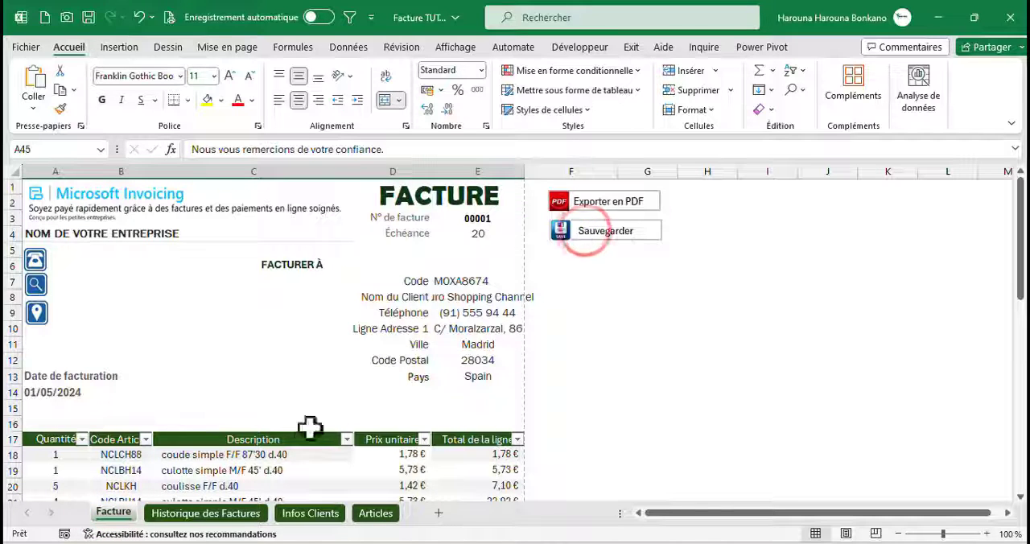
click(257, 515)
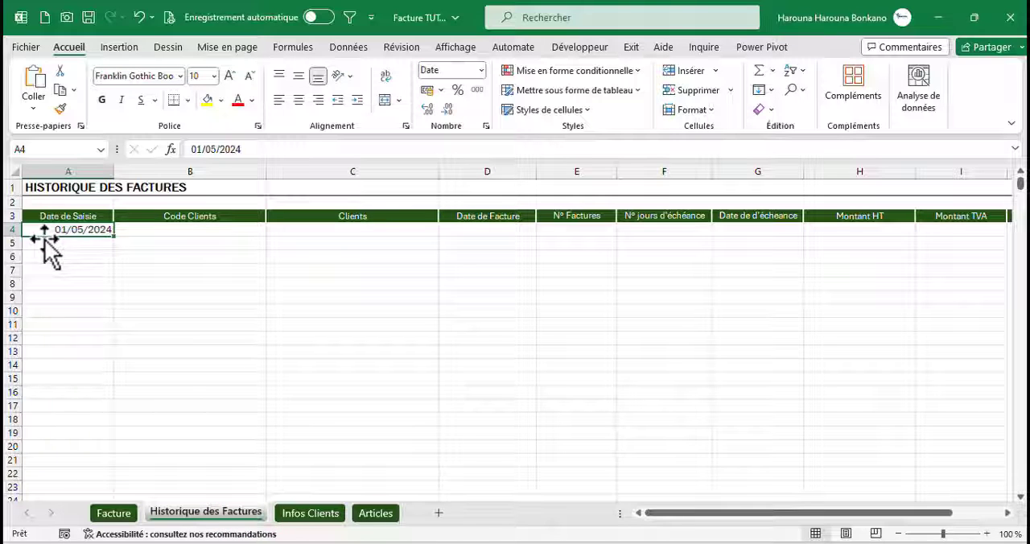
key(Delete)
In the save macro, duplicate the Date line directly below it and set the copy's column to B for Code Clients
click(177, 228)
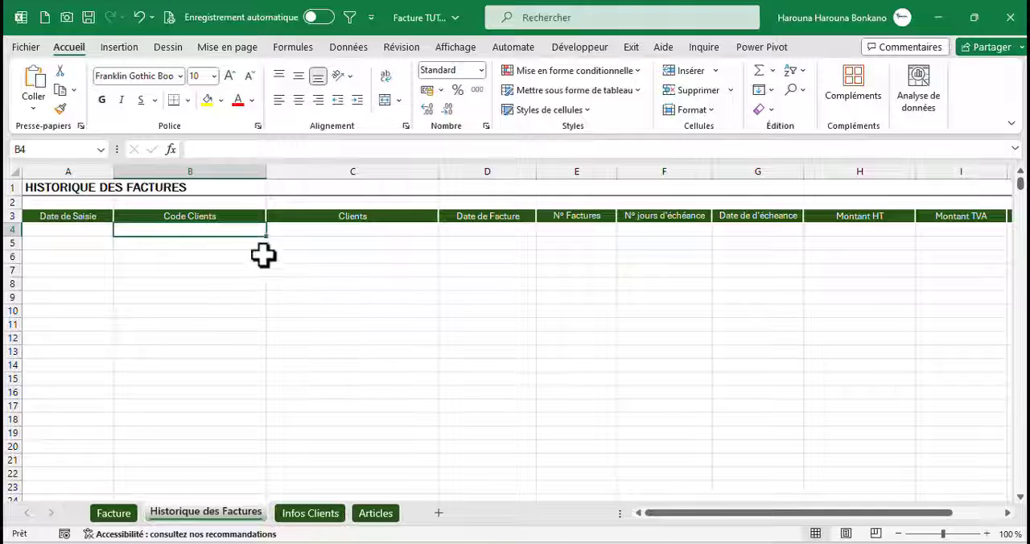
click(113, 514)
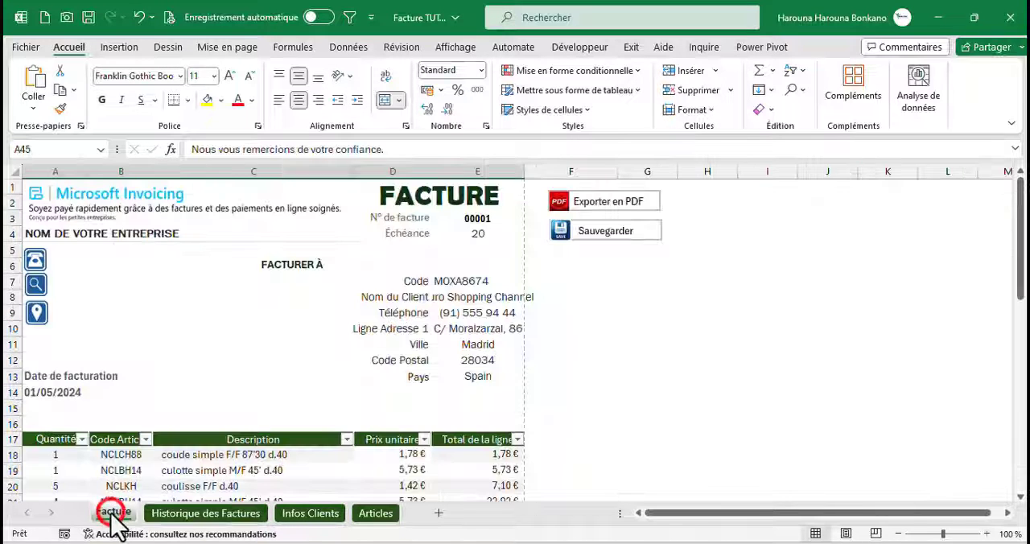
click(473, 282)
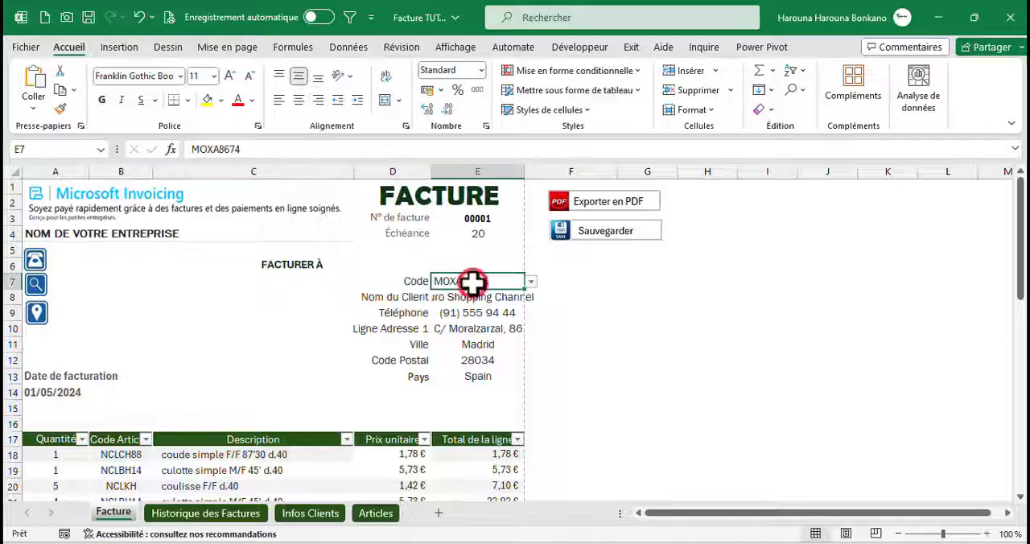
key(alt+F11)
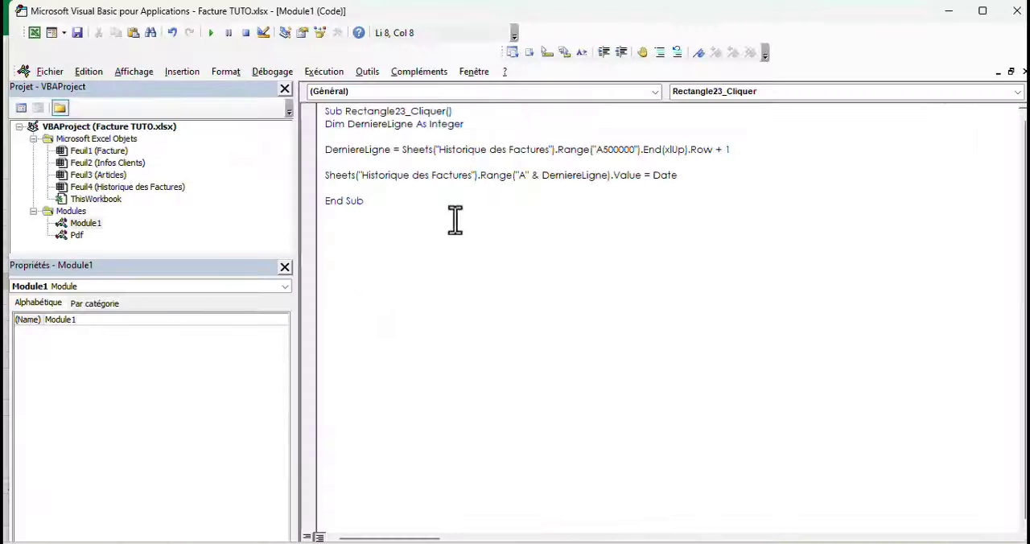
click(310, 179)
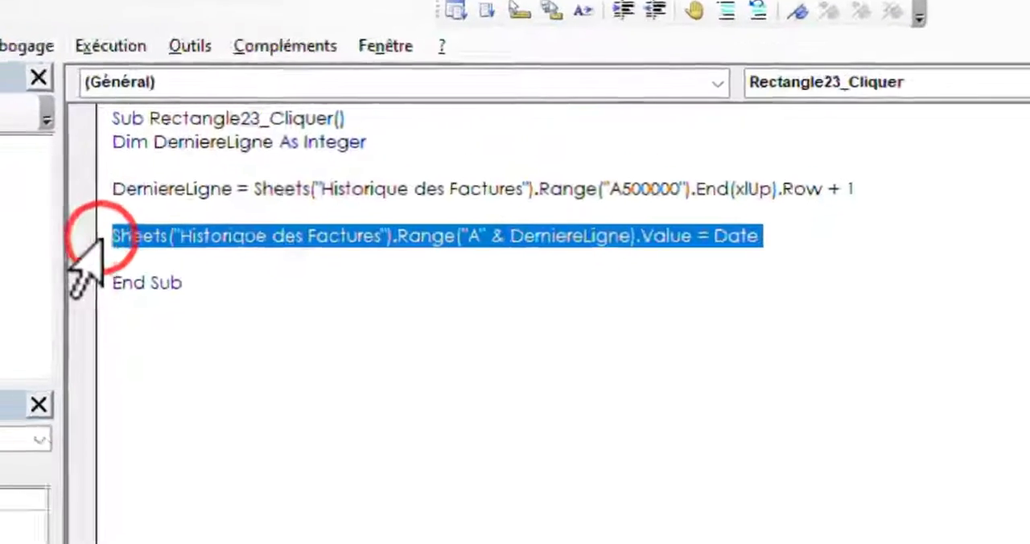
key(ctrl+c)
click(67, 271)
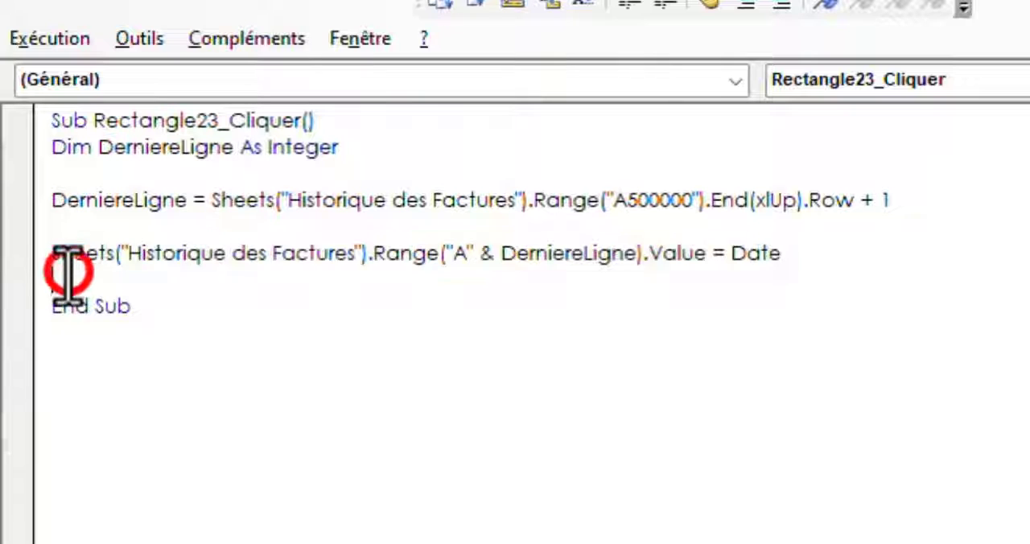
key(ctrl+v)
double_click(458, 279)
text(B)
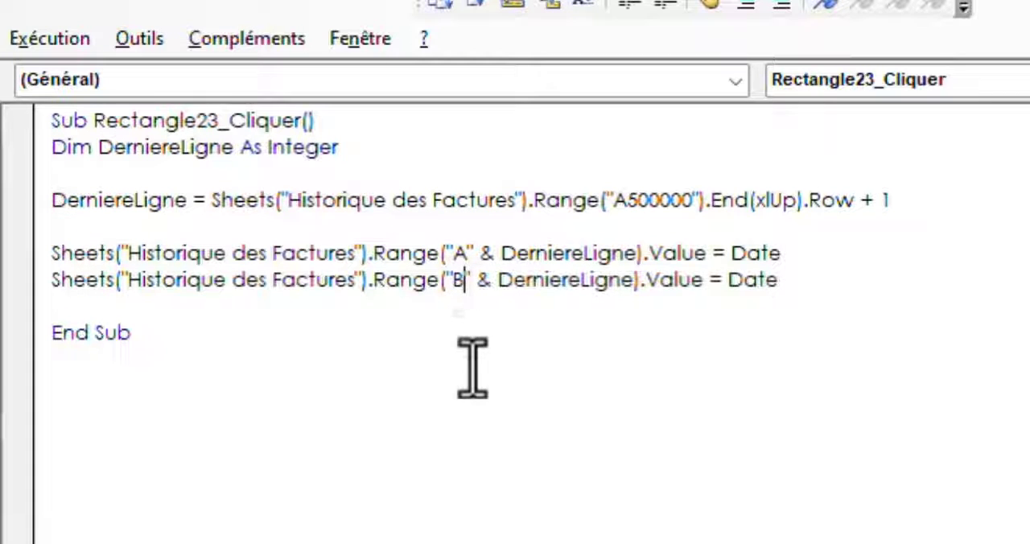
Replace Date in the column B line with Range("E7").Value to record the client code
drag(777, 279, 732, 288)
text(Range("E7)
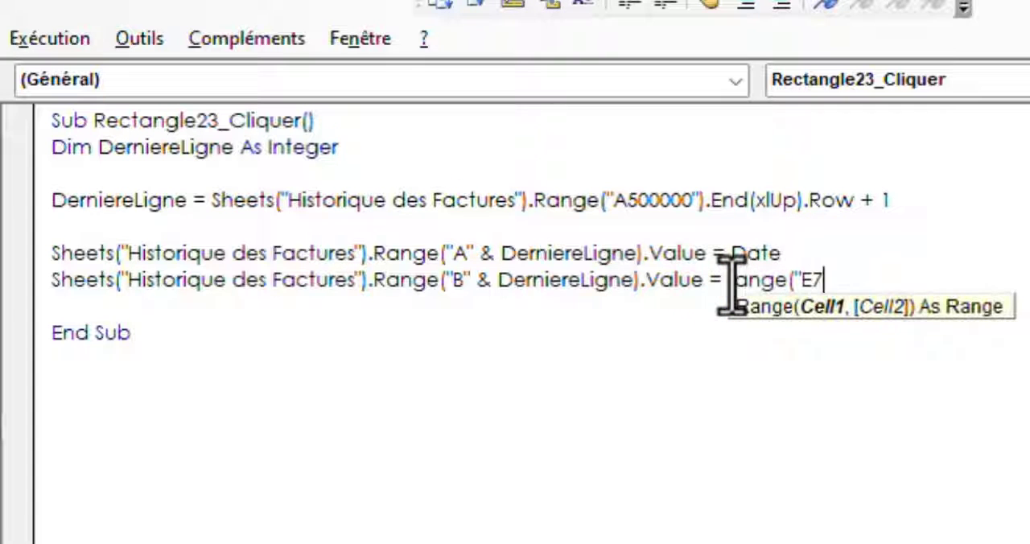
text("))
text(.value)
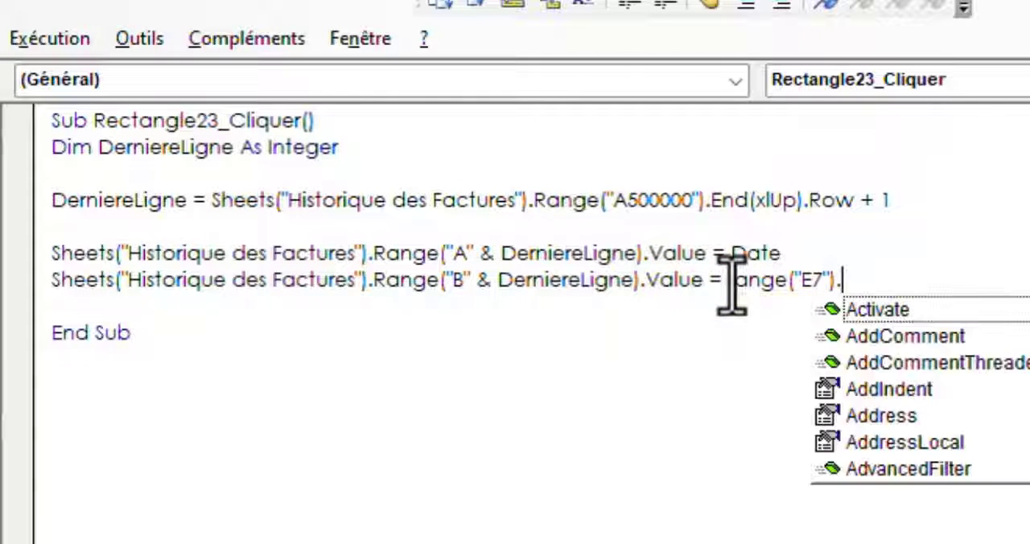
click(667, 363)
Duplicate the column B line for the Clients column, setting its target to C and its source to Range("E8").Value
key(alt+Tab)
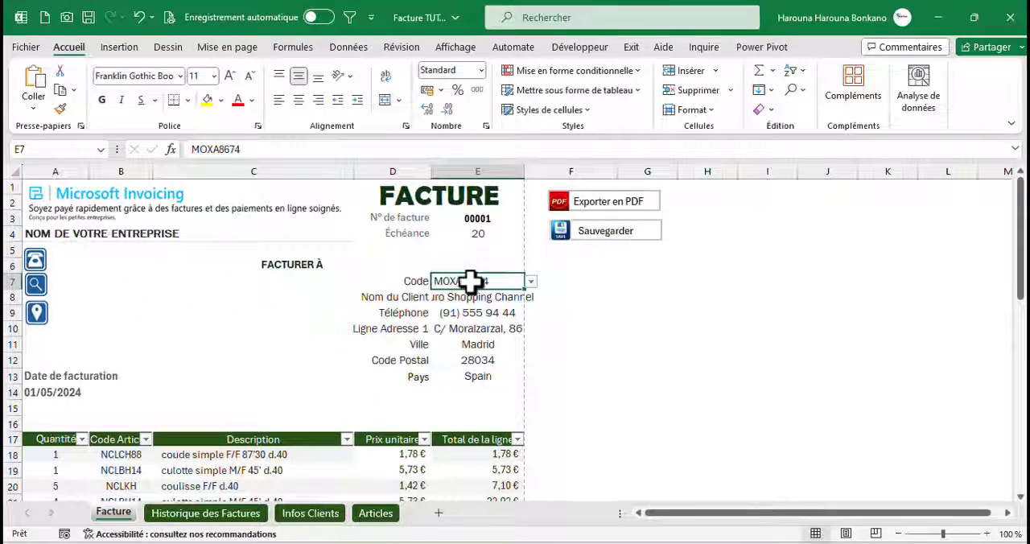
key(alt+Tab)
key(alt+Tab)
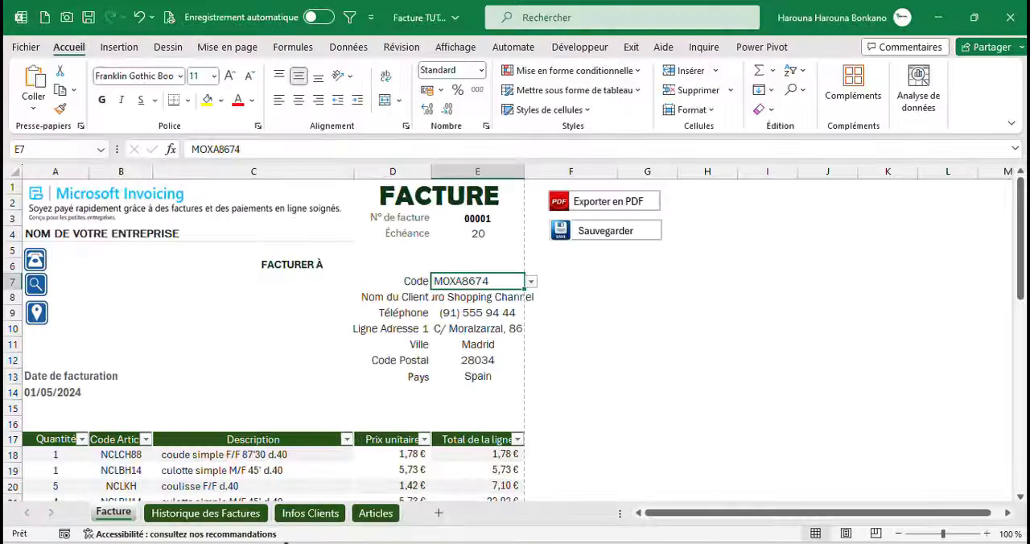
click(245, 514)
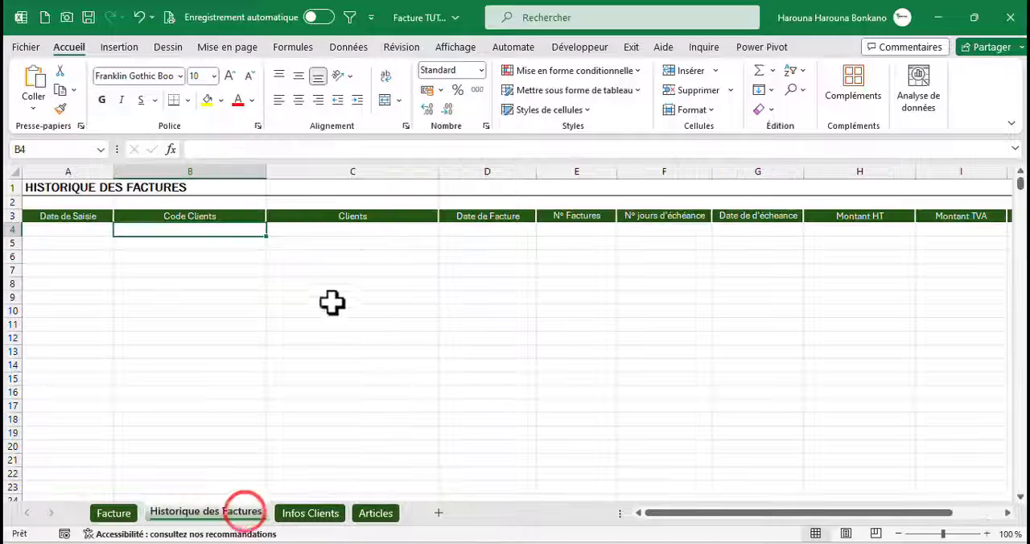
click(371, 231)
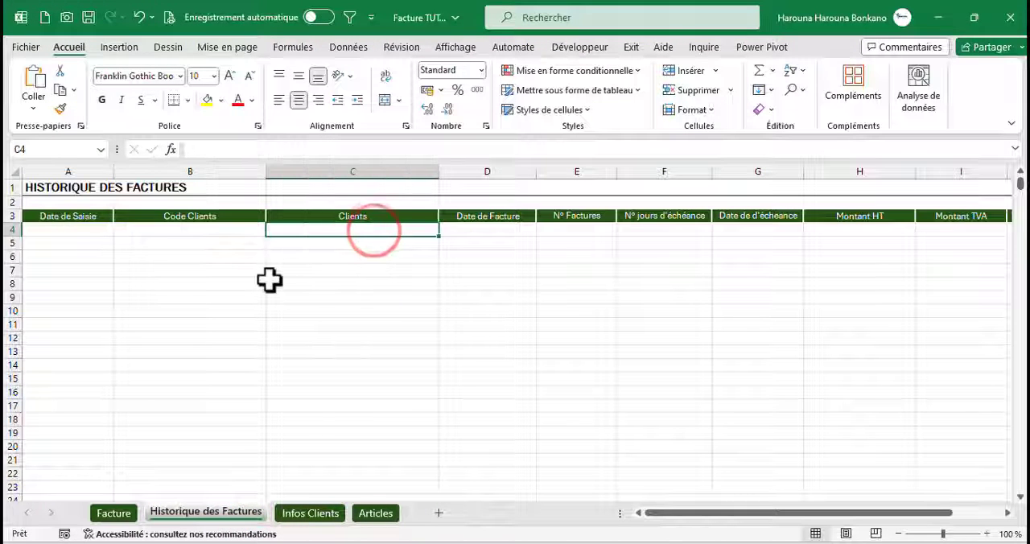
key(alt+Tab)
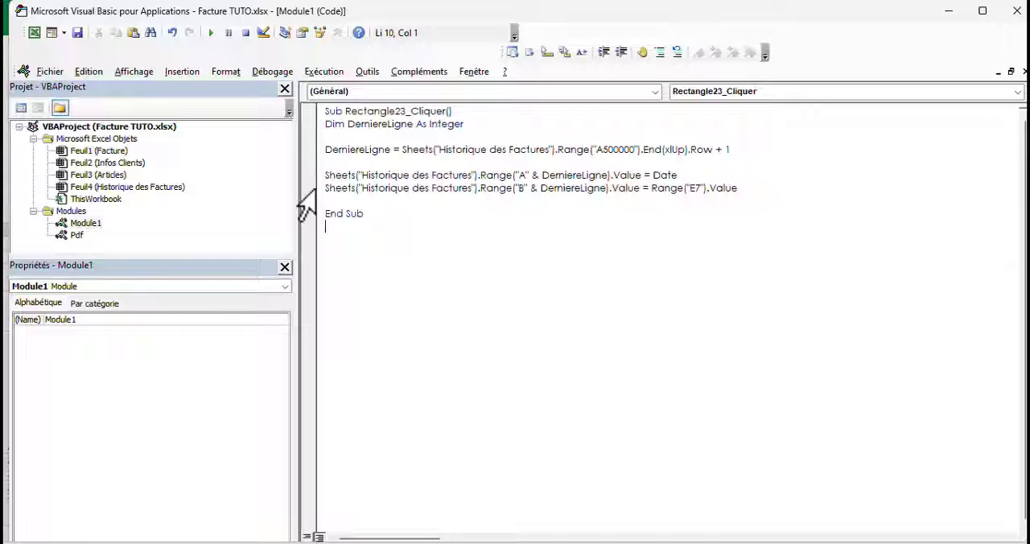
click(308, 187)
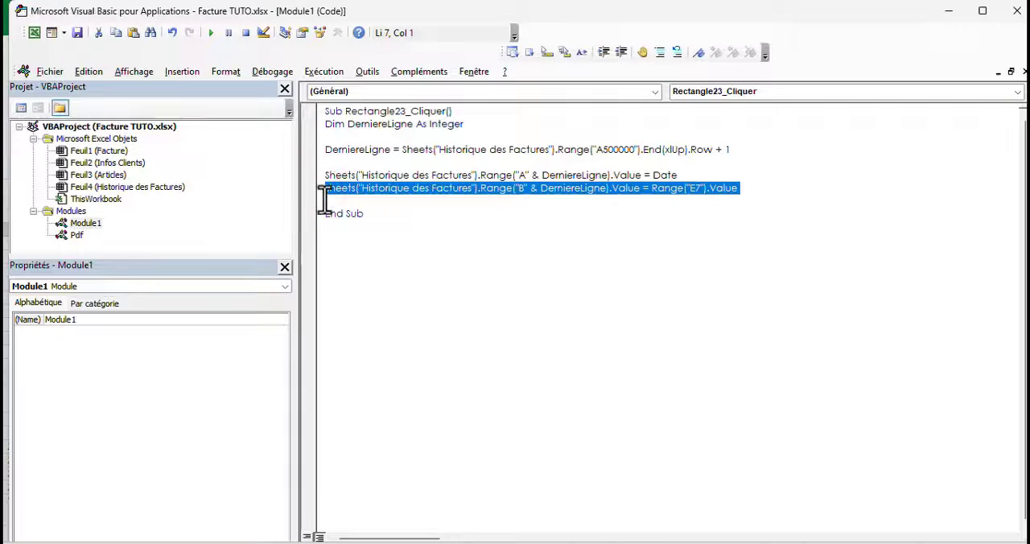
key(ctrl+c)
click(324, 200)
key(ctrl+v)
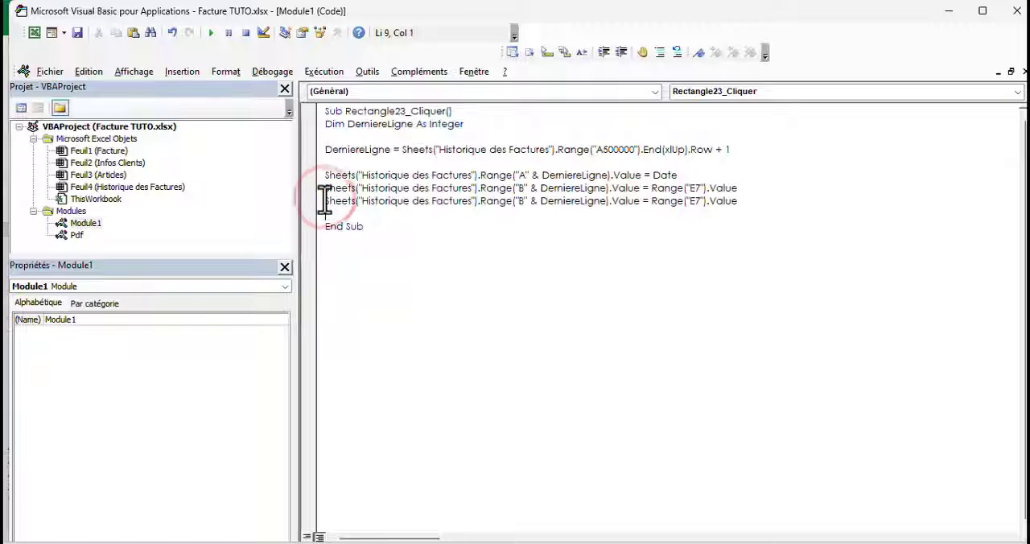
double_click(521, 200)
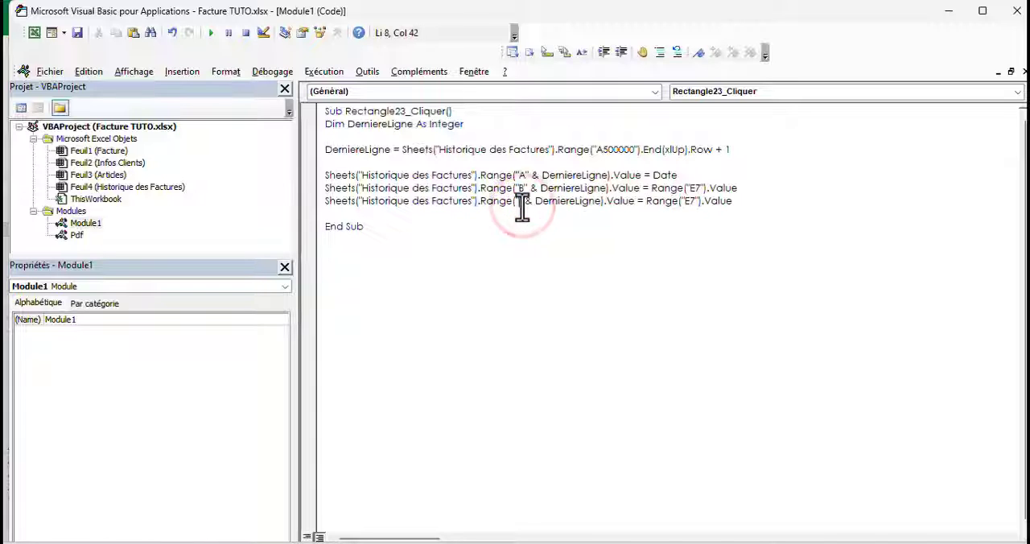
text(C)
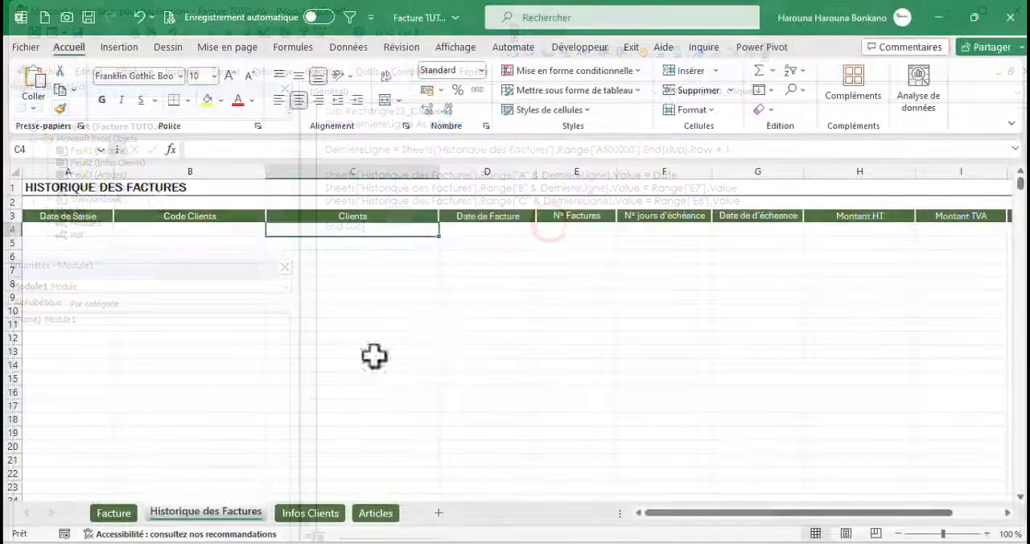
Duplicate the column C line for Date de Facture, setting its target to D and its source to Range("A14").Value
click(488, 232)
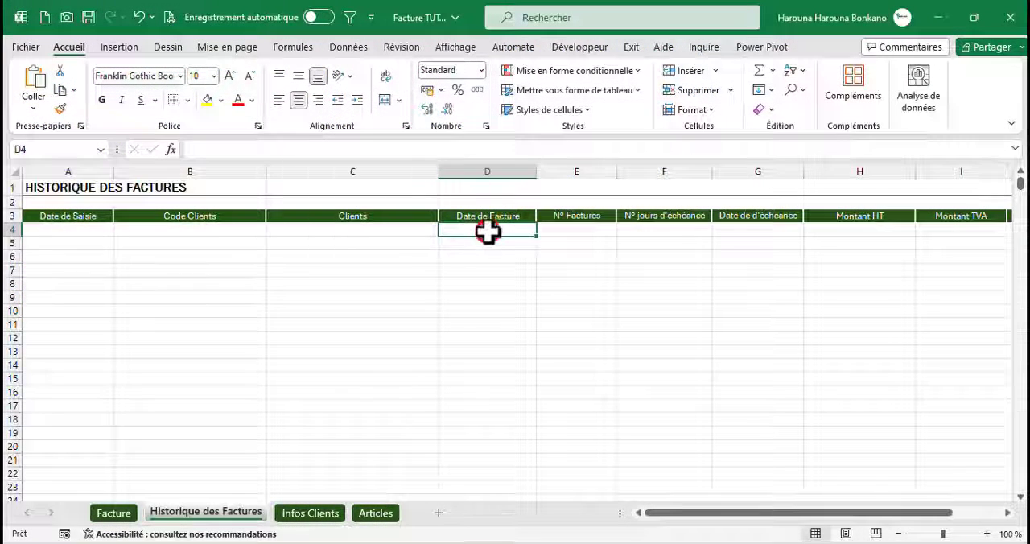
click(113, 514)
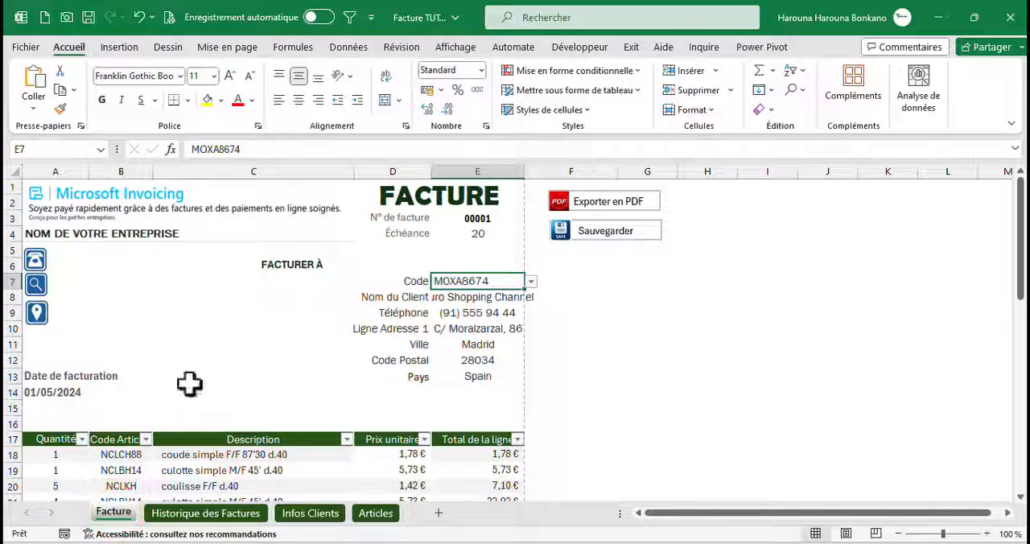
click(71, 389)
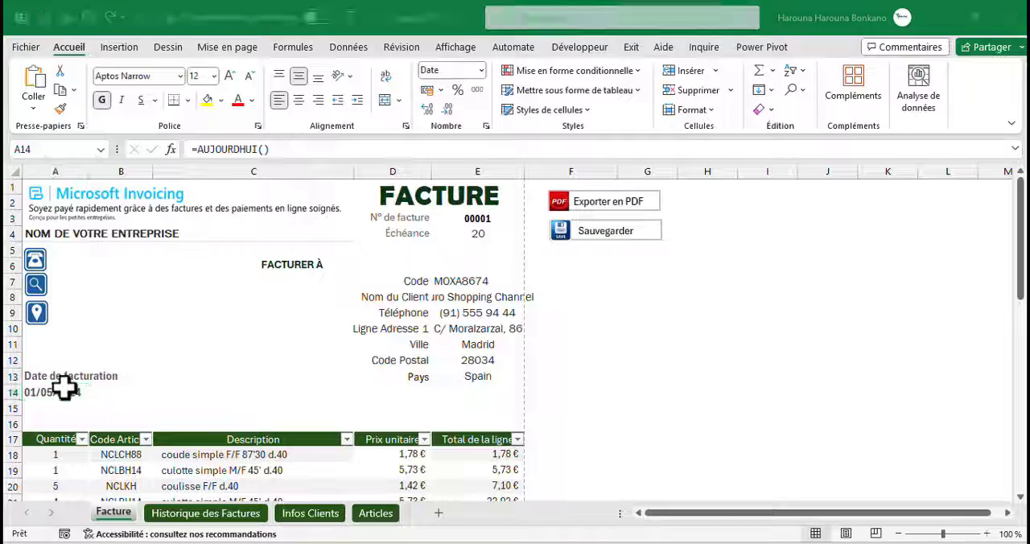
key(alt+F11)
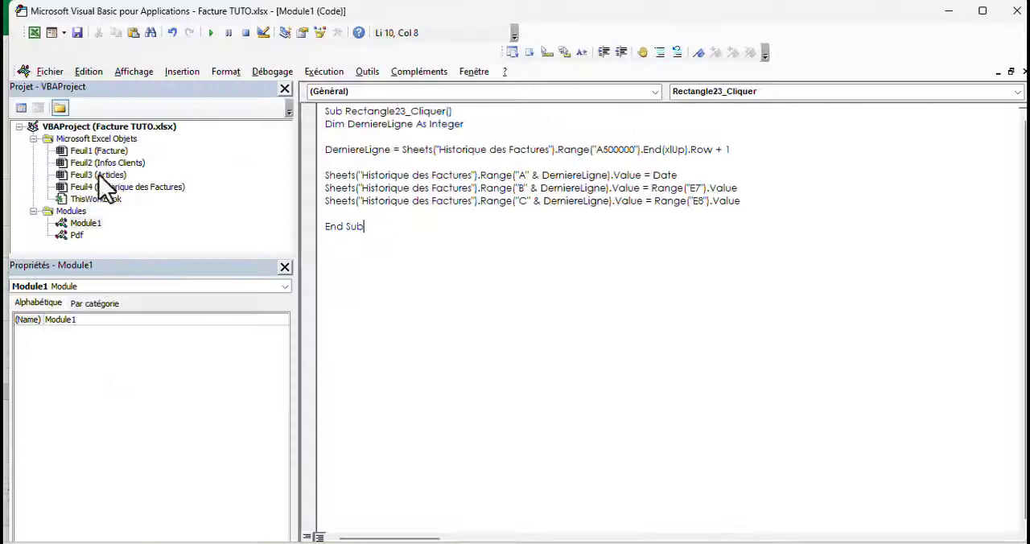
click(319, 202)
key(ctrl+c)
click(331, 214)
key(ctrl+v)
click(527, 214)
key(BackSpace)
text(D)
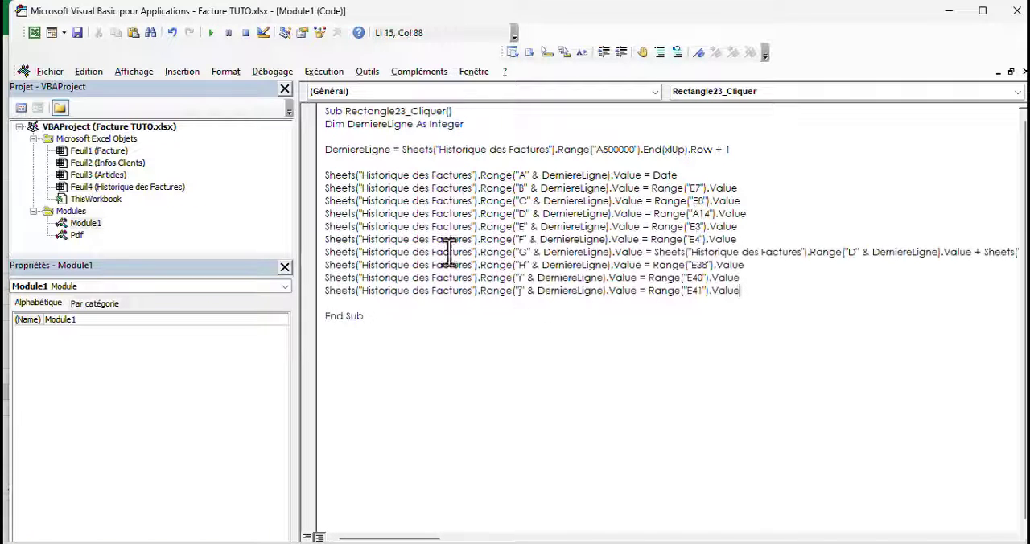
Run the Sauvegarder macro from the Facture sheet and open the Historique des Factures sheet
click(34, 32)
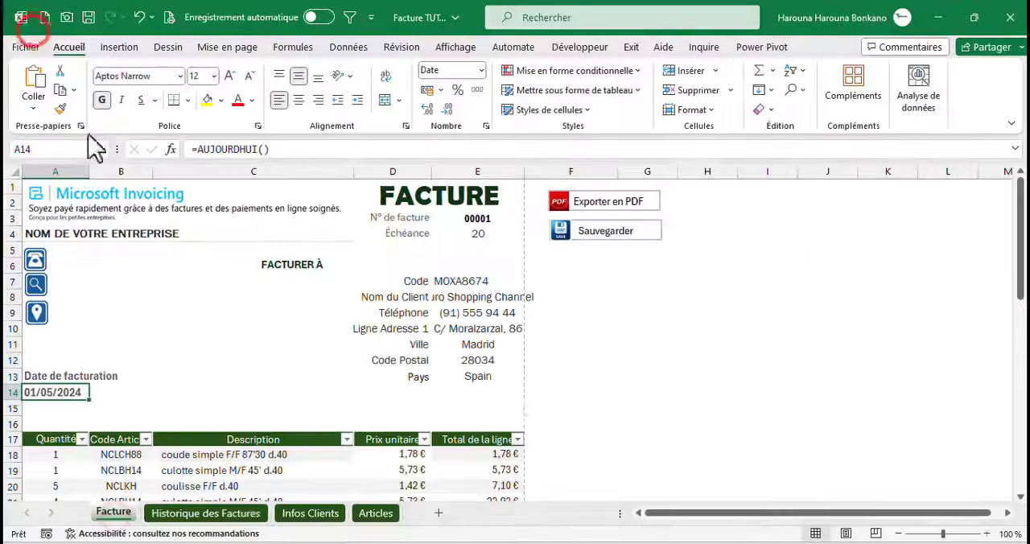
click(615, 232)
click(244, 513)
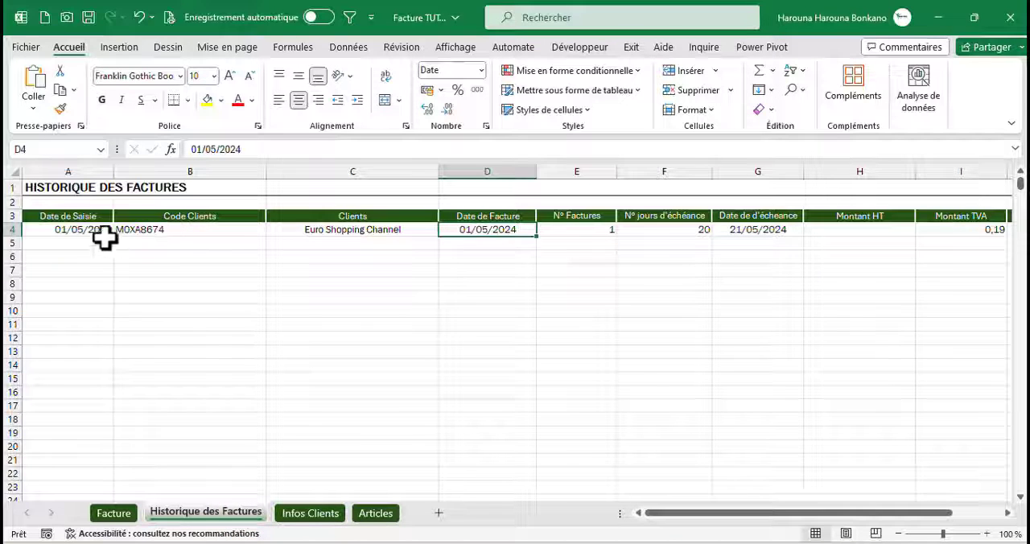
Examine the saved invoice entry in row 4 cell by cell, from Date de Saisie to Montant TTC
click(89, 230)
key(Right)
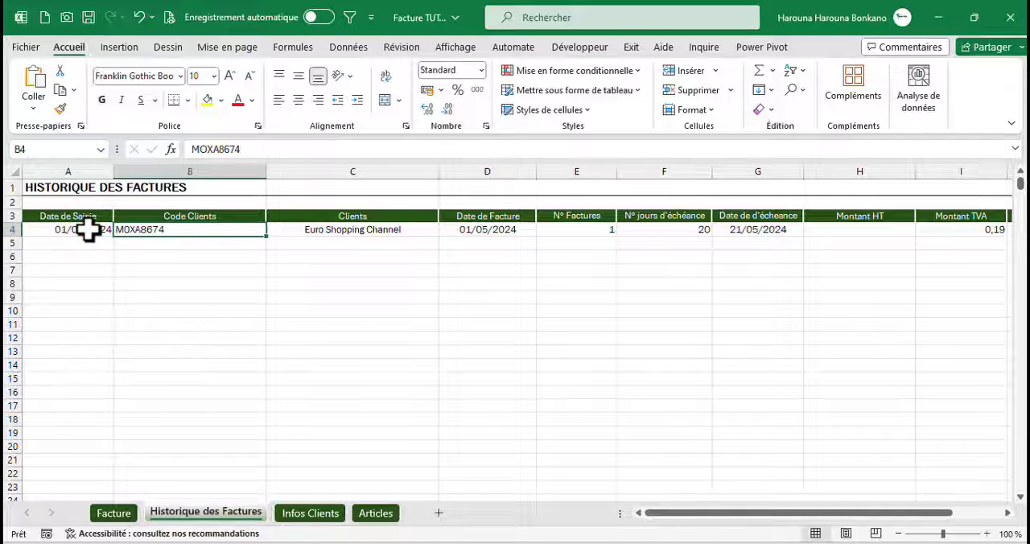
key(Right)
key(Right)
key(Right)
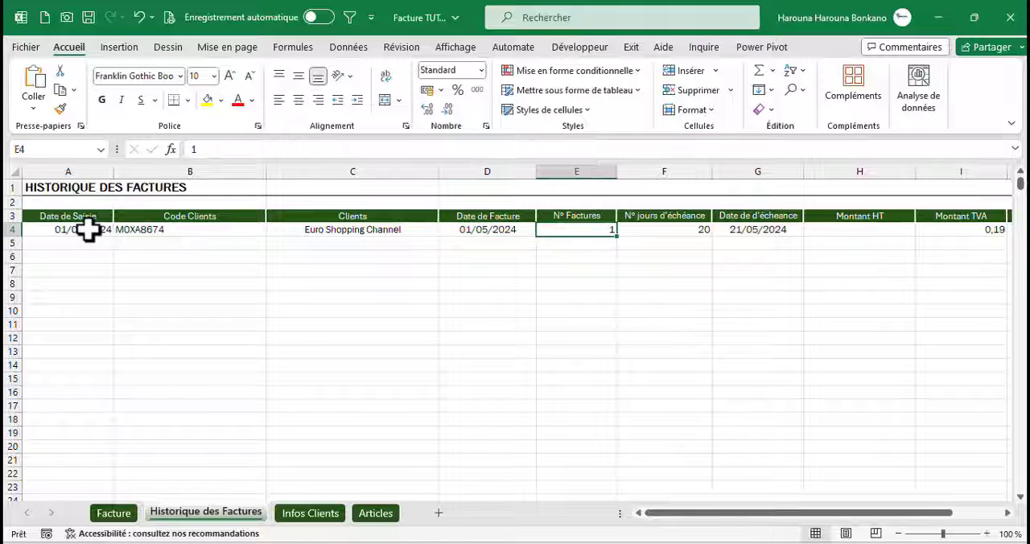
key(Right)
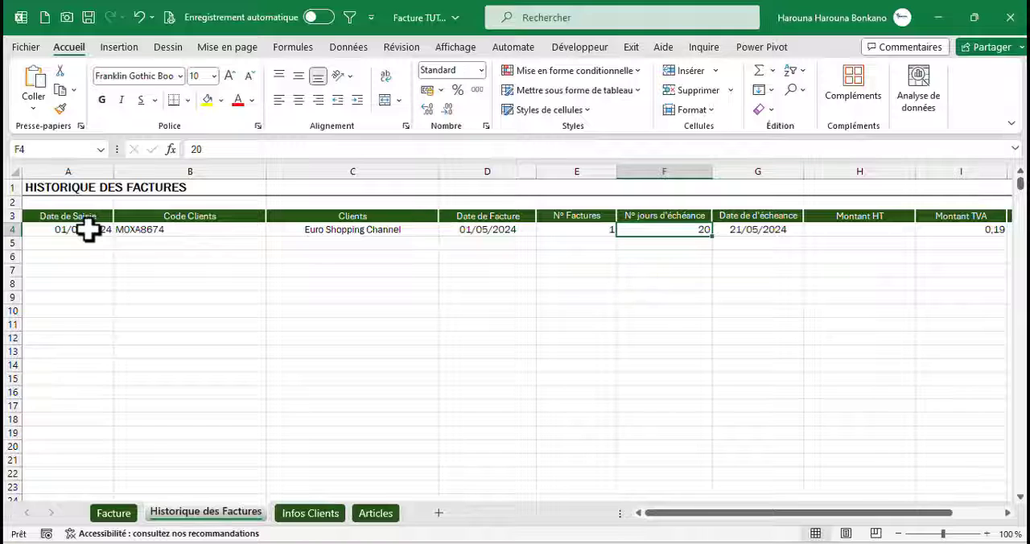
key(Right)
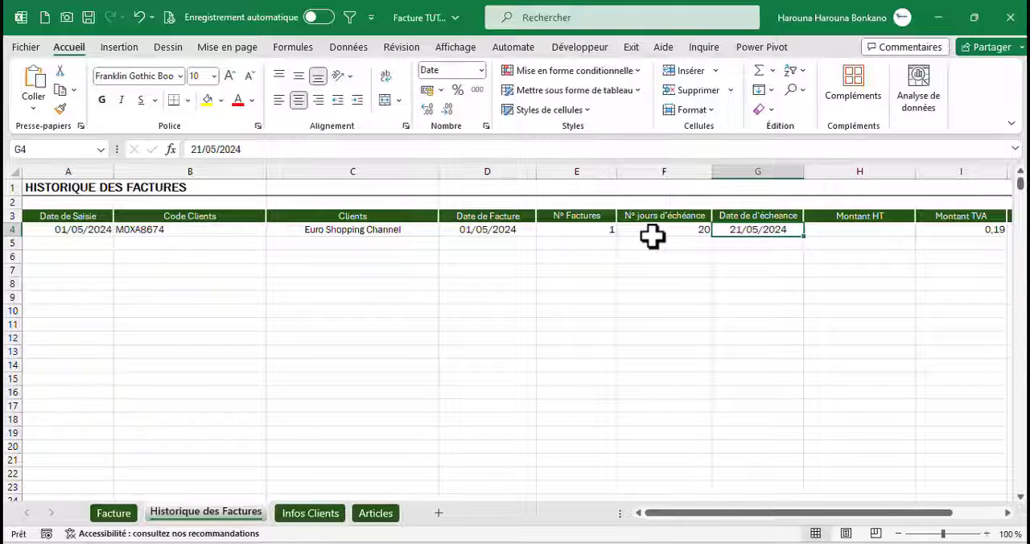
key(Right)
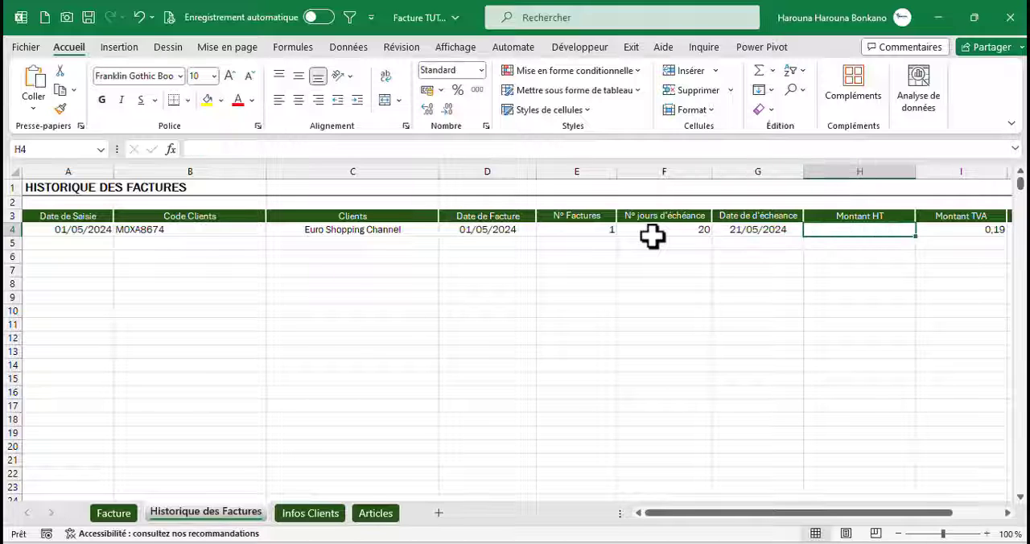
key(Right)
key(Right)
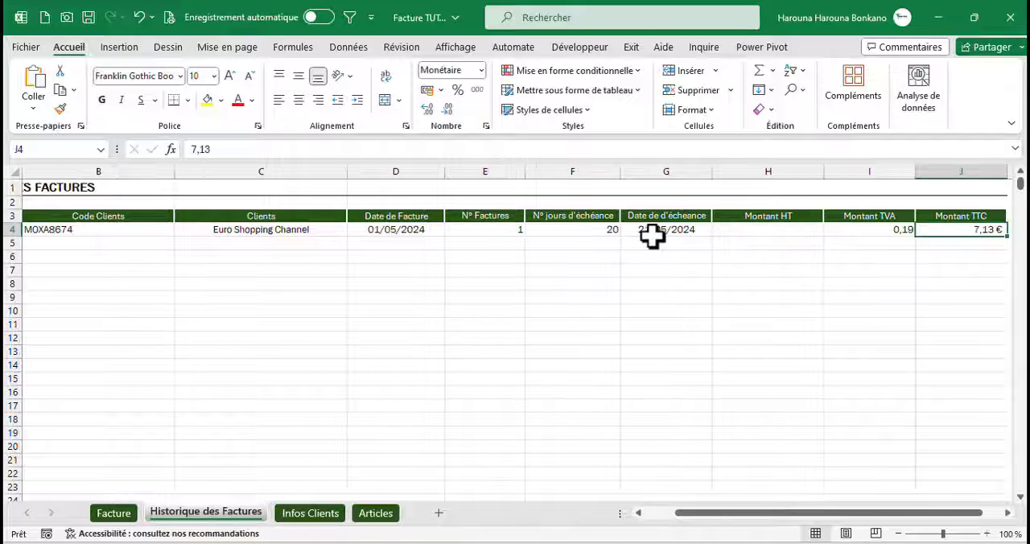
Compare the Montant HT cell of the saved entry with the Facture sheet's Sous-total cell and the source references in the macro
key(Right)
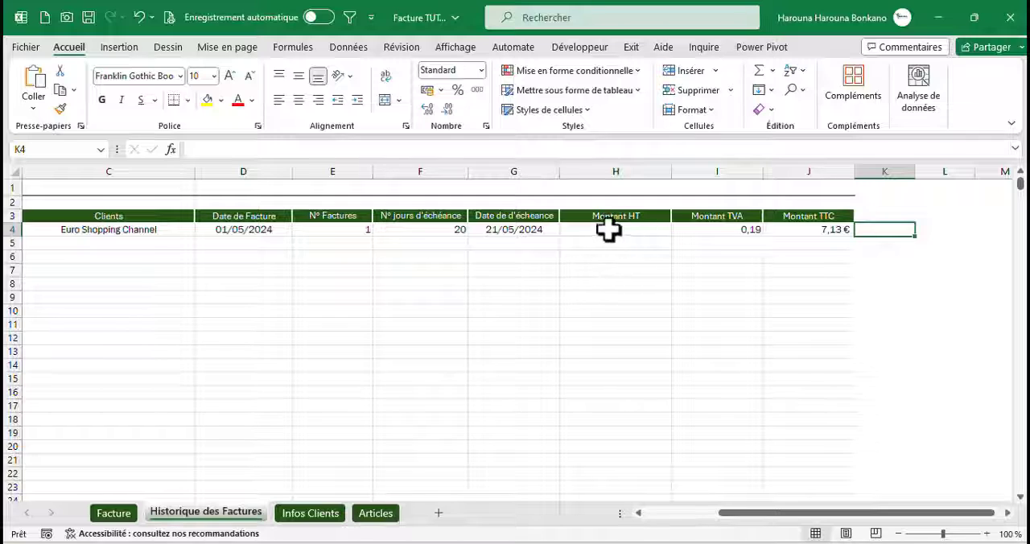
click(621, 232)
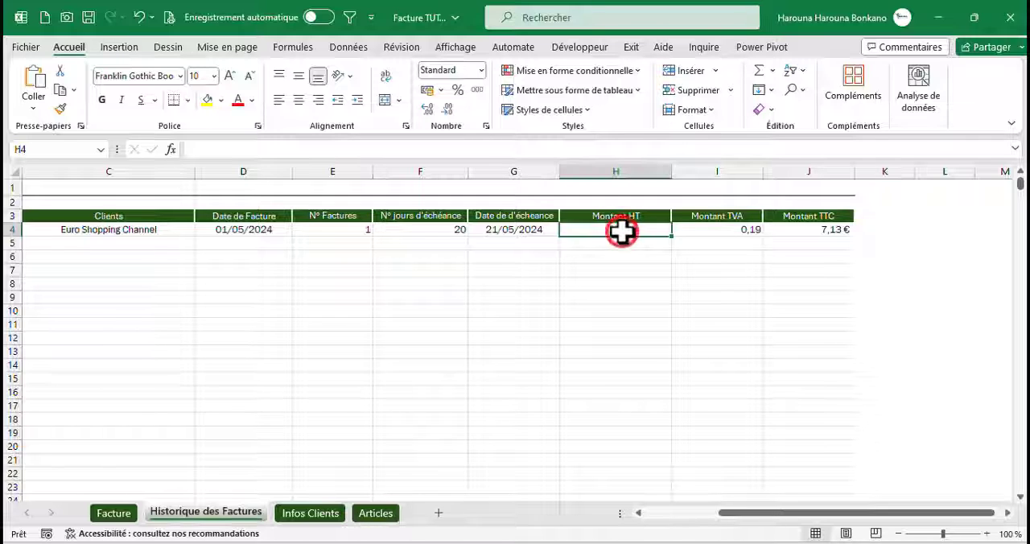
click(114, 514)
drag(1020, 259, 1011, 409)
click(491, 421)
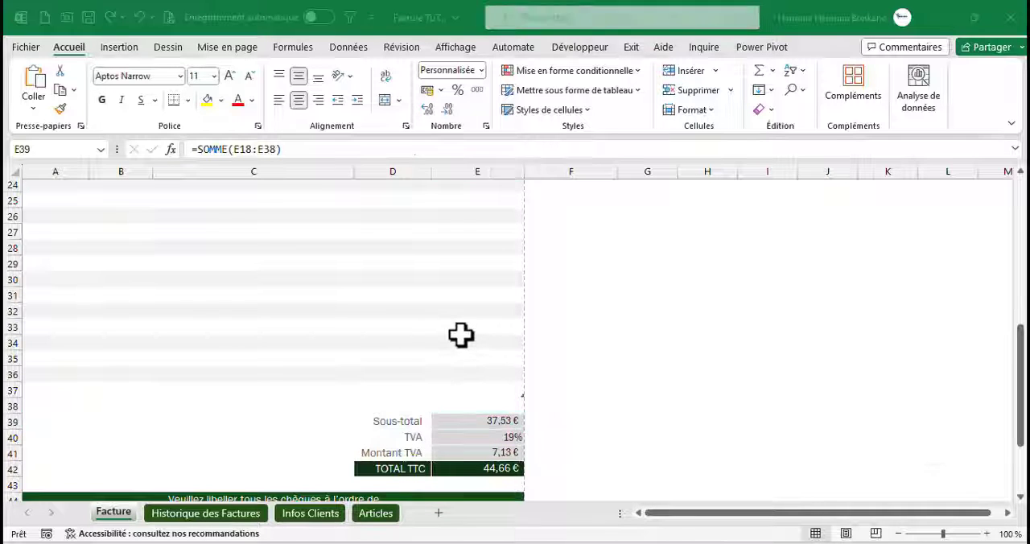
key(alt+F11)
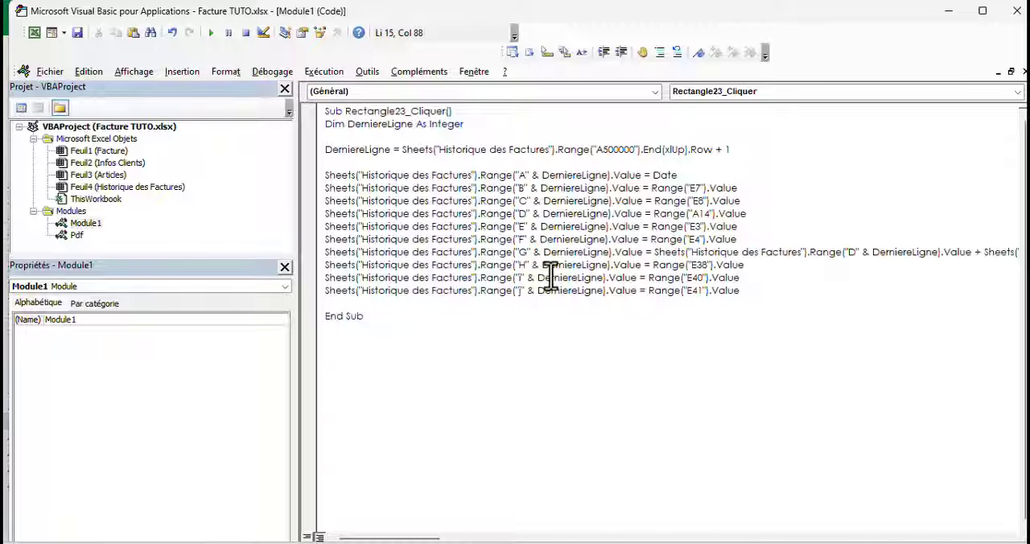
click(34, 32)
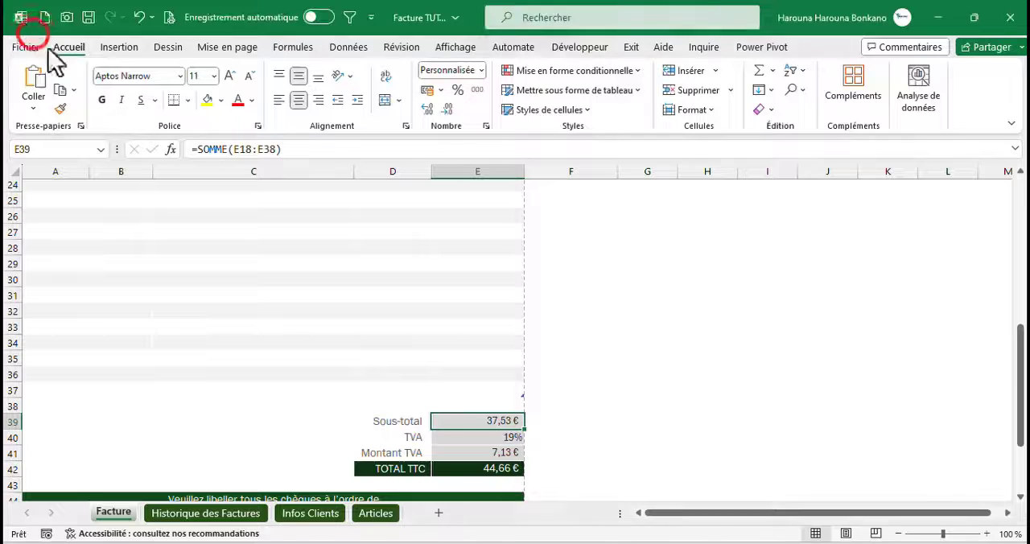
click(229, 512)
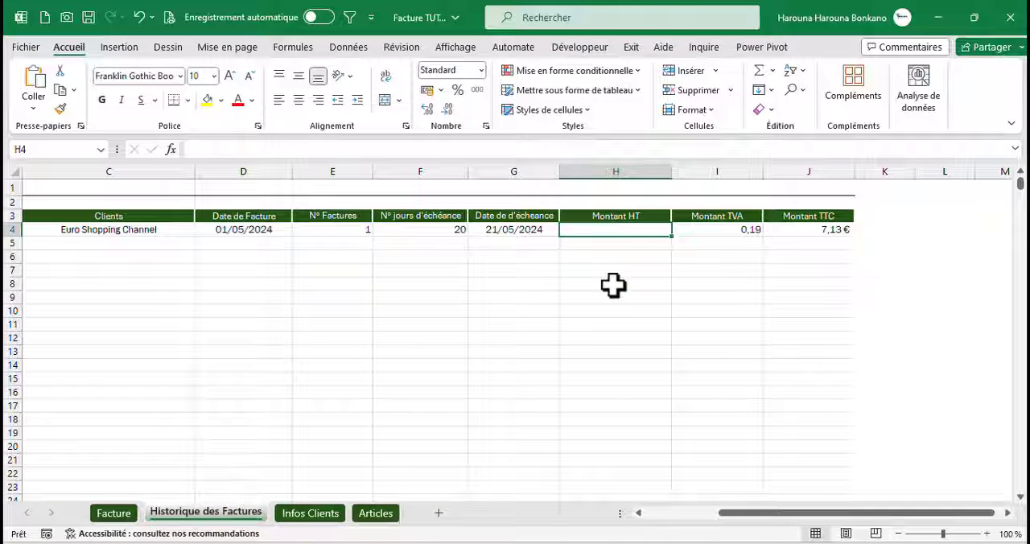
click(119, 517)
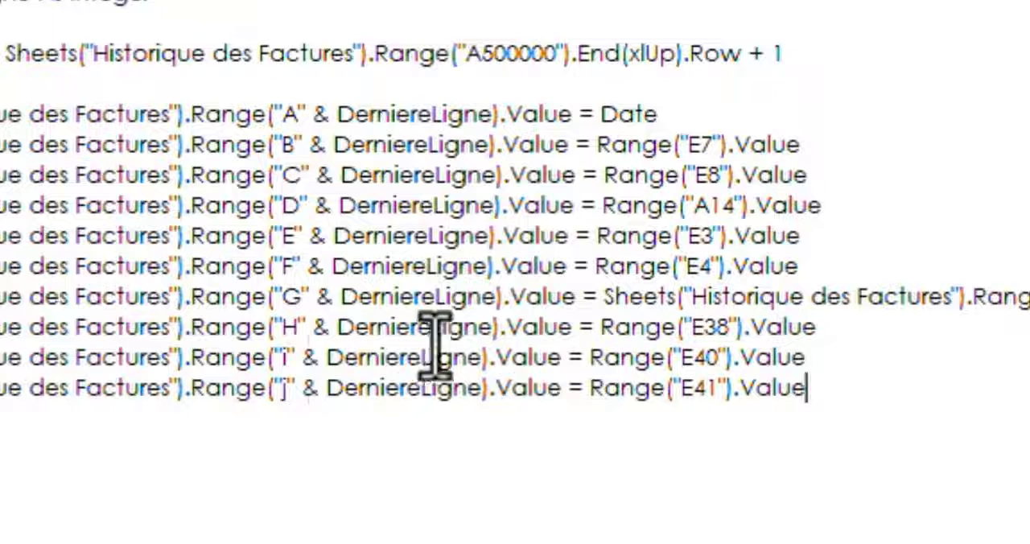
In the save macro, set the source of the column H line to Range("E39").Value
click(726, 330)
key(BackSpace)
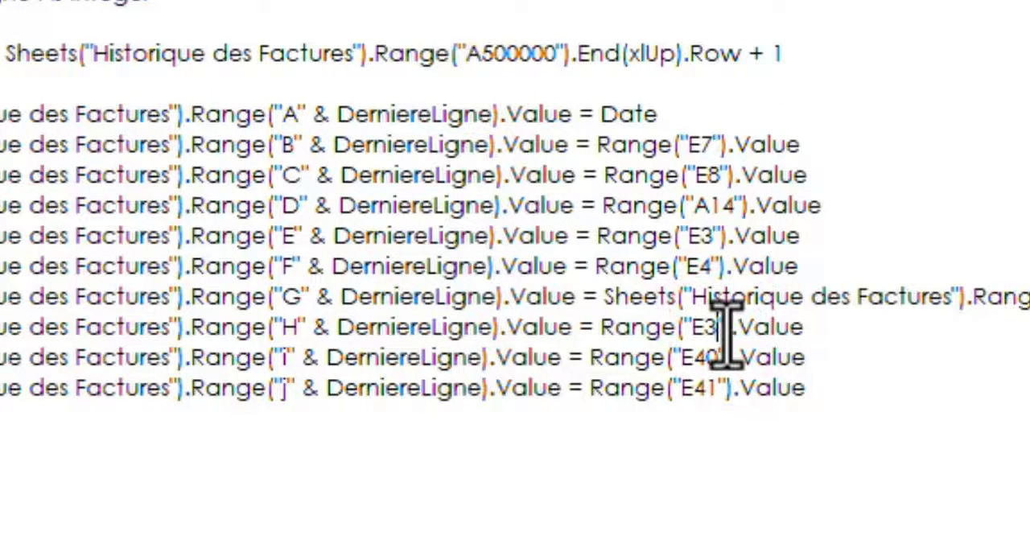
text(9)
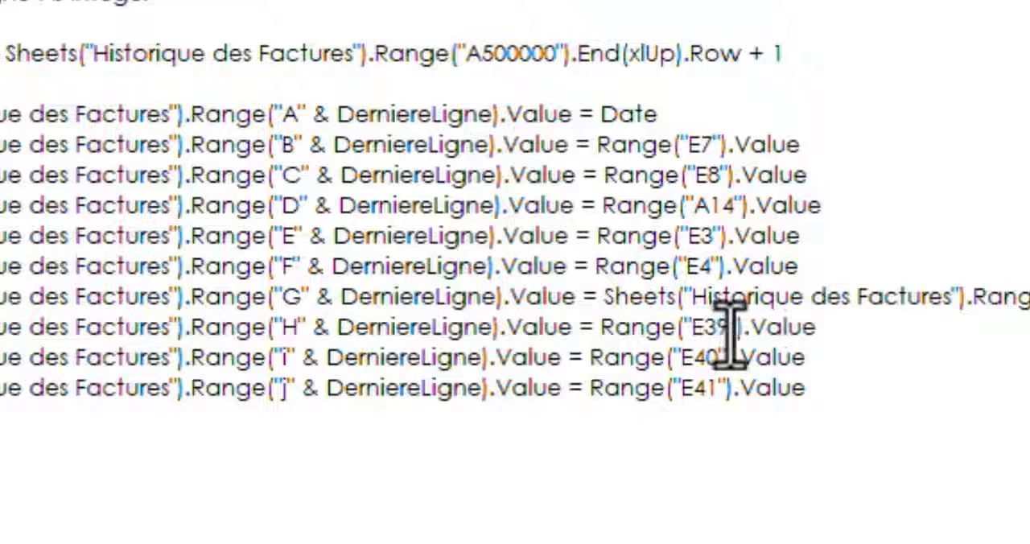
click(721, 357)
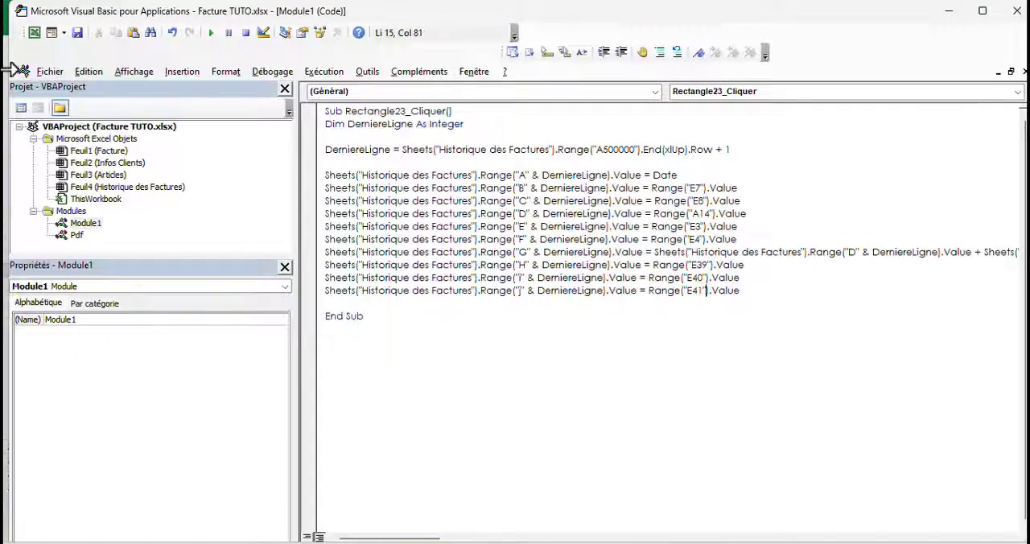
Locate Montant TVA and TOTAL TTC on the Facture sheet, and set the macro's column I source to E41 and column J source to E42
click(31, 33)
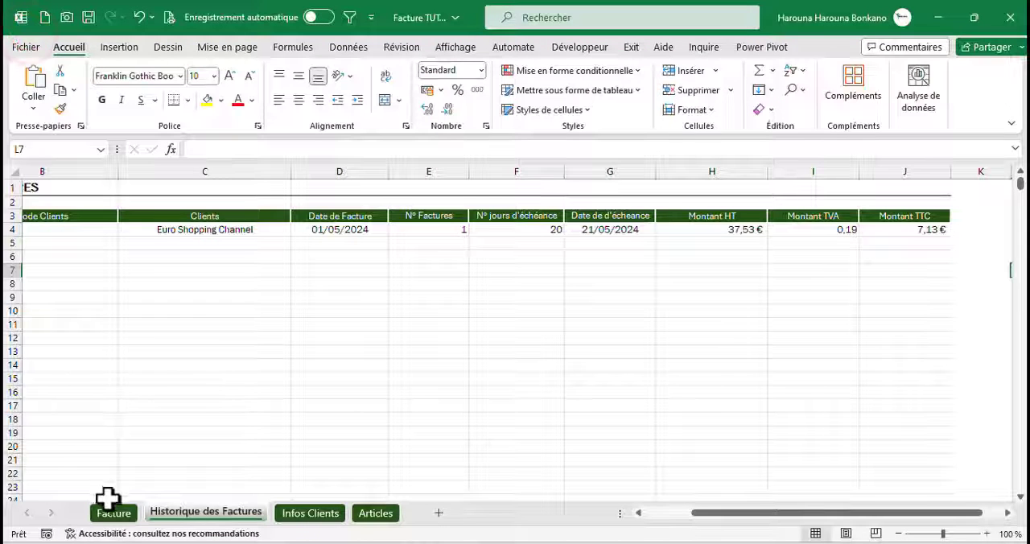
click(115, 515)
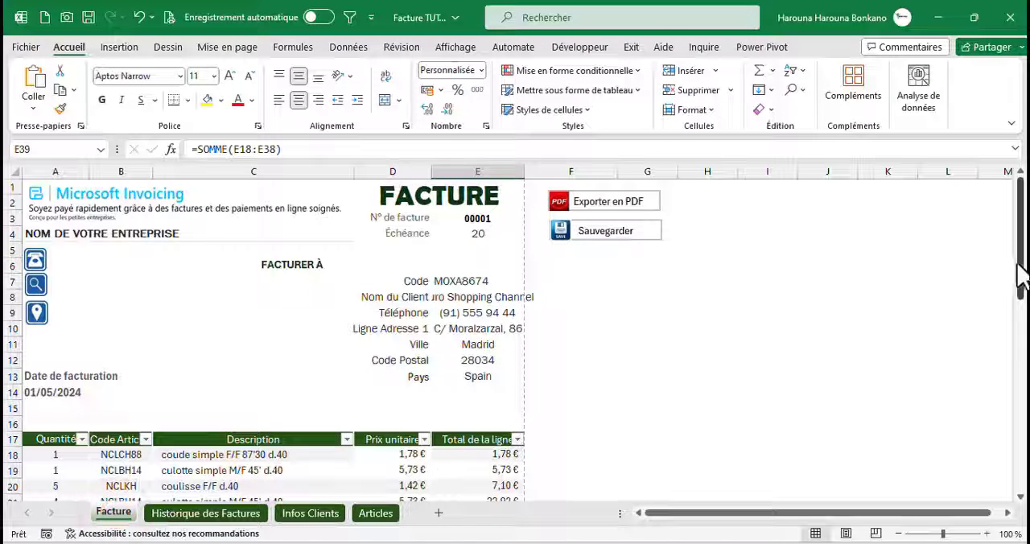
drag(1018, 257, 1017, 449)
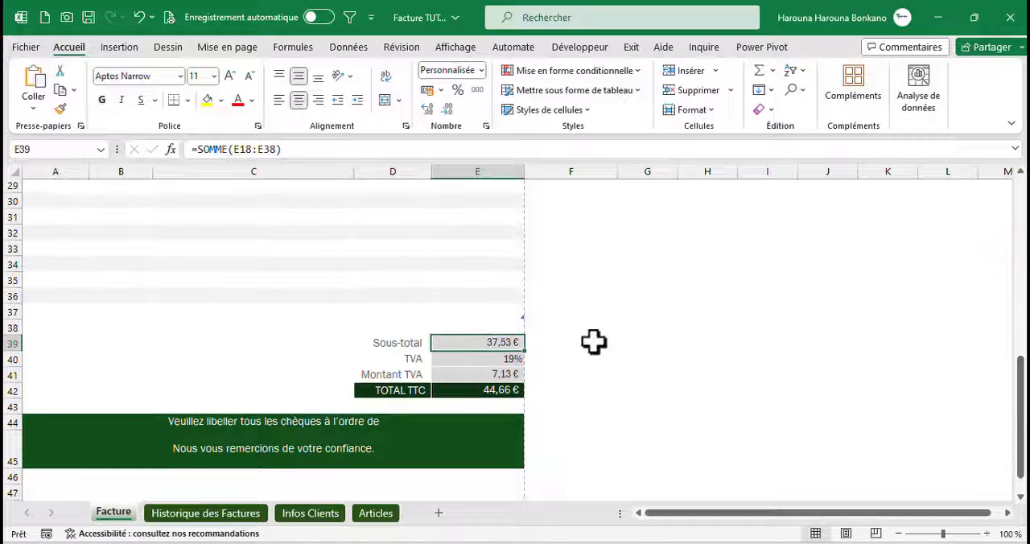
click(498, 370)
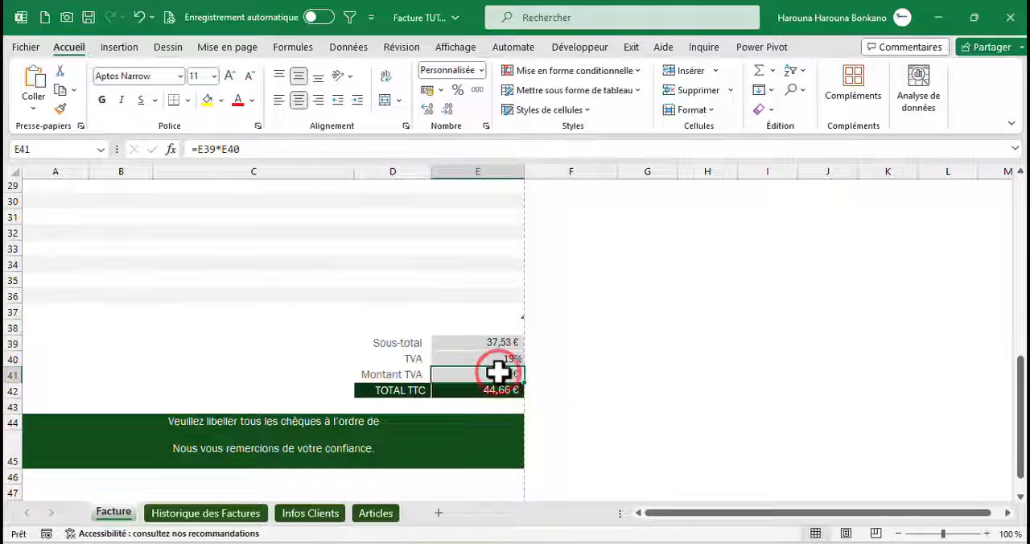
click(485, 389)
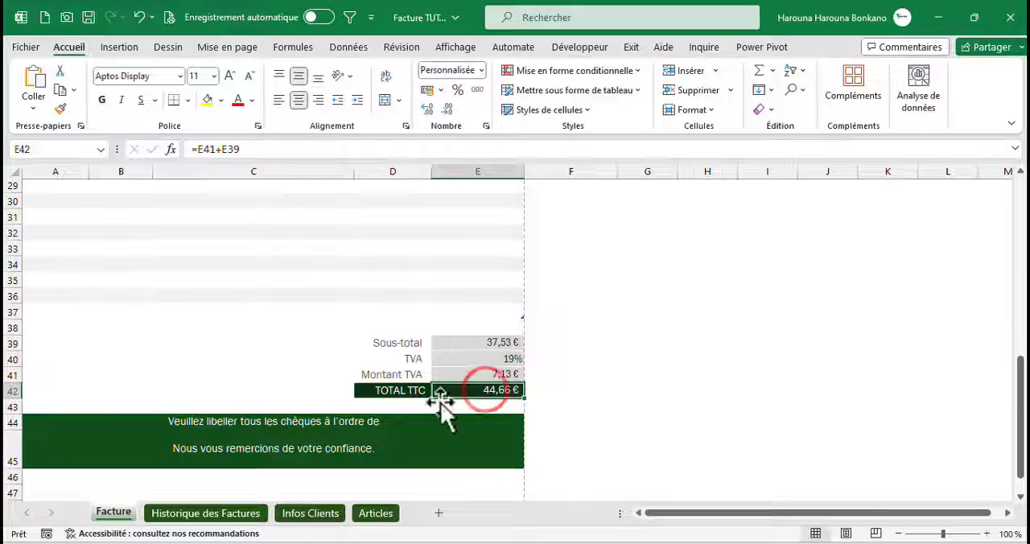
key(alt+Tab)
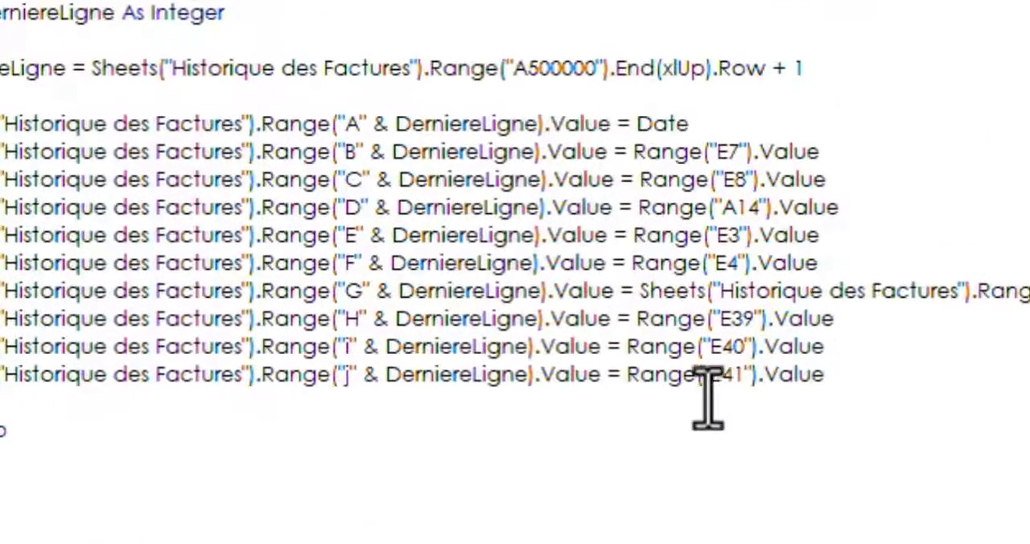
click(741, 348)
key(BackSpace)
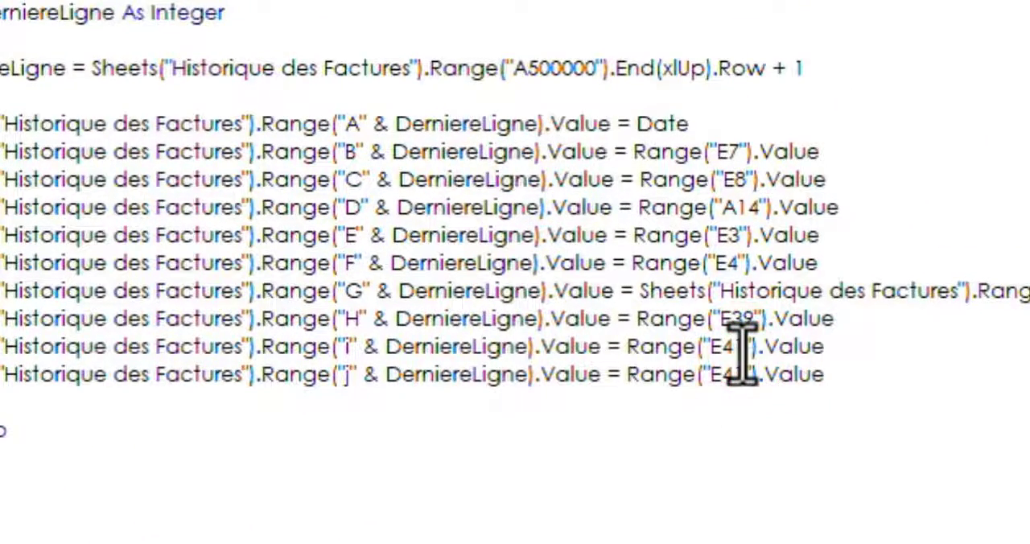
text(1)
click(739, 375)
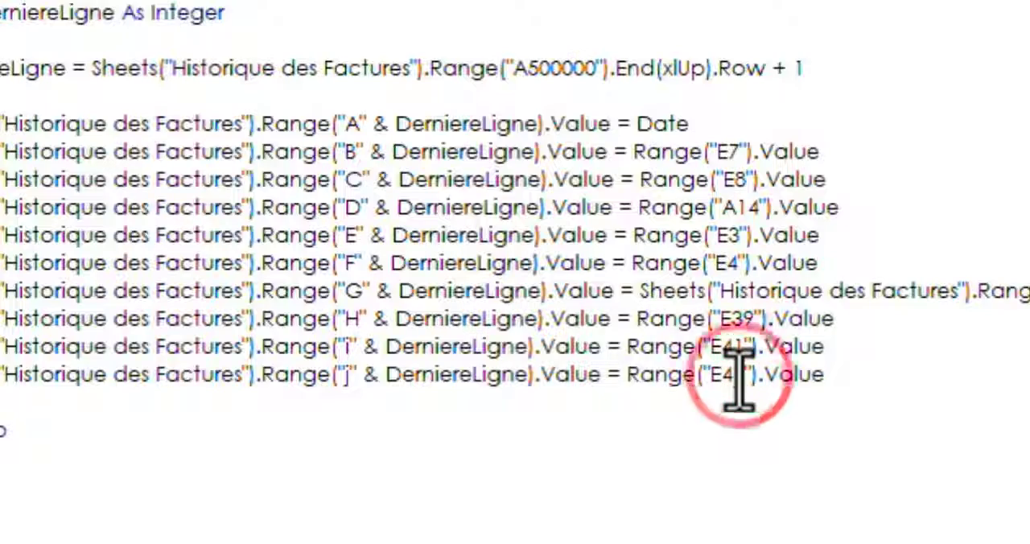
click(594, 426)
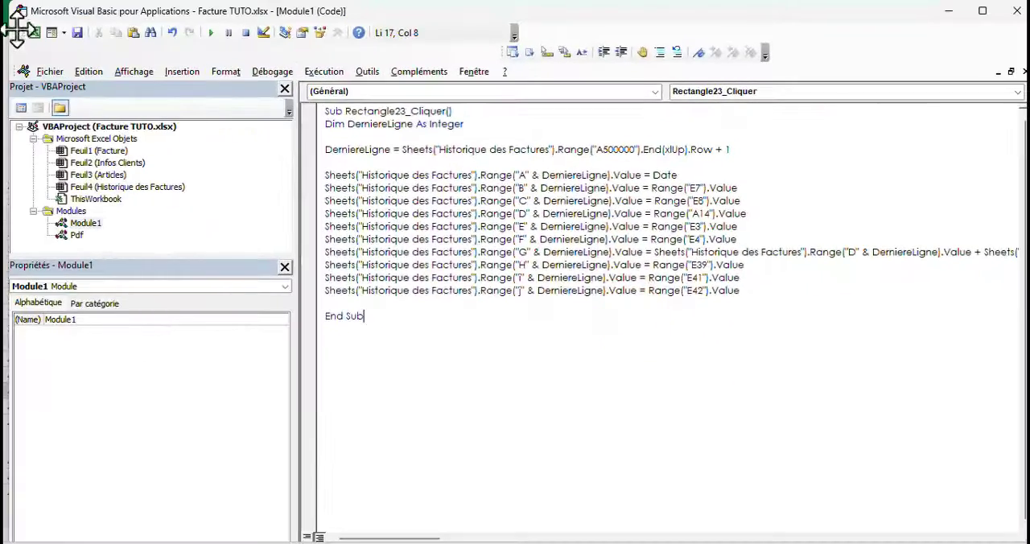
Clear the saved entry in row 4 of Historique des Factures, from Date de Saisie to Montant TTC
click(33, 32)
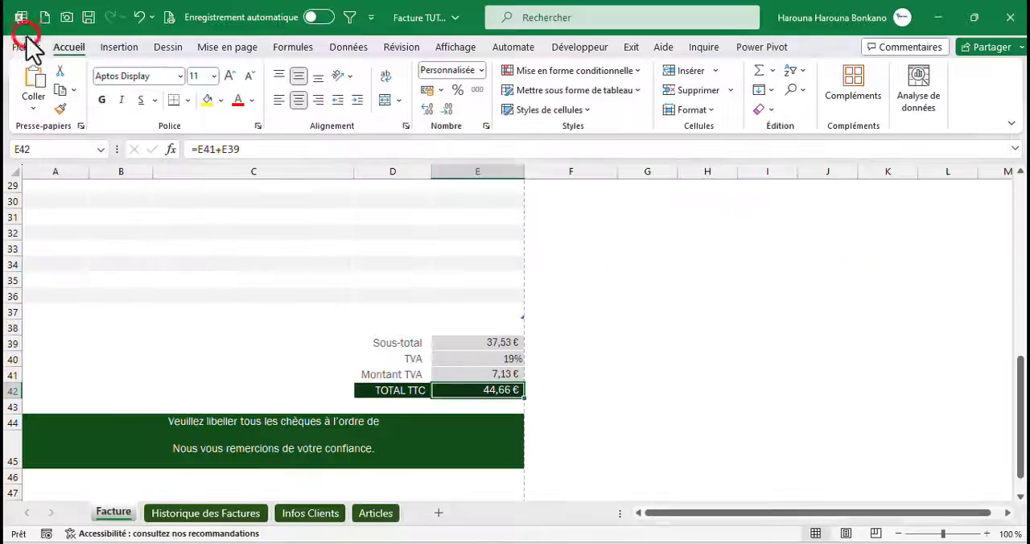
click(239, 515)
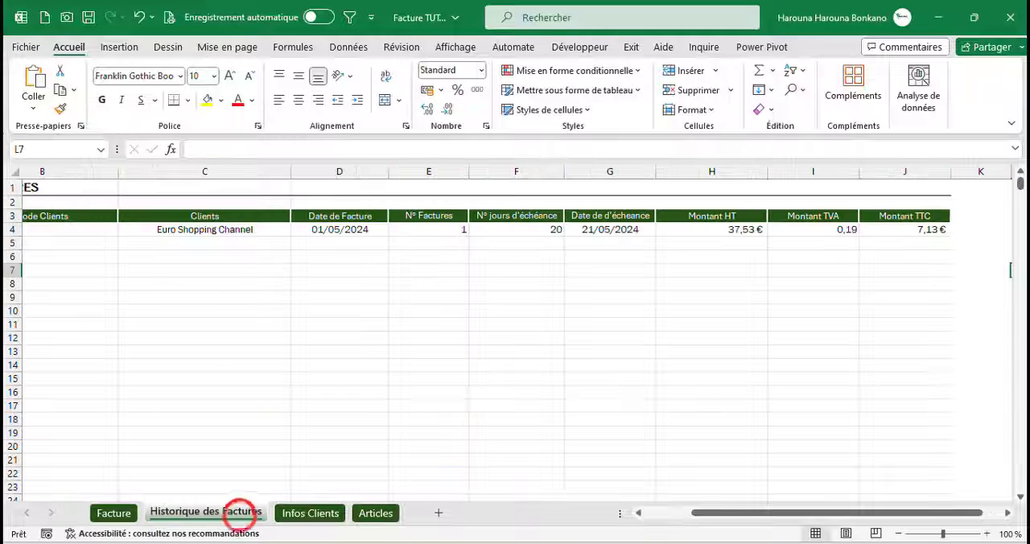
click(912, 230)
key(ctrl+shift+Left)
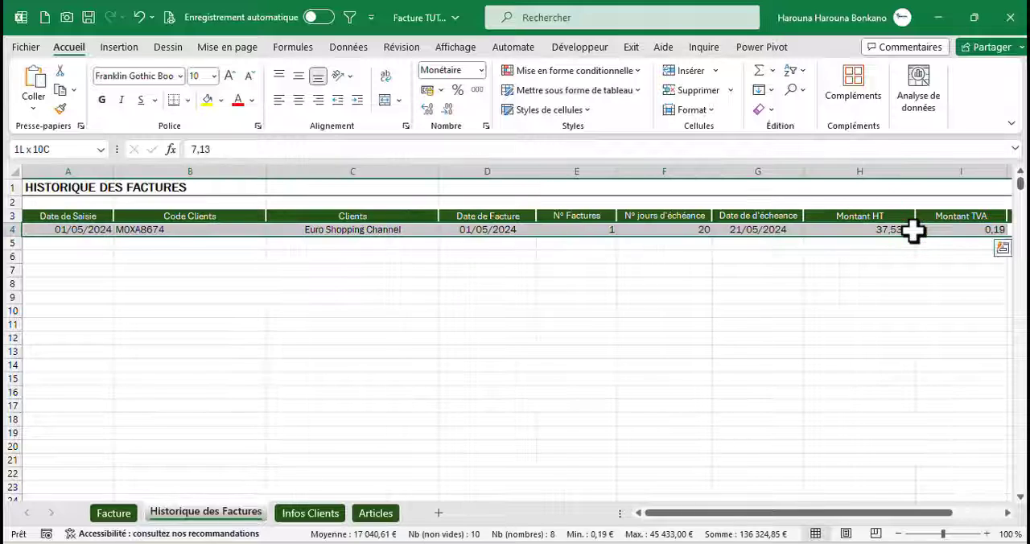
key(Delete)
click(616, 301)
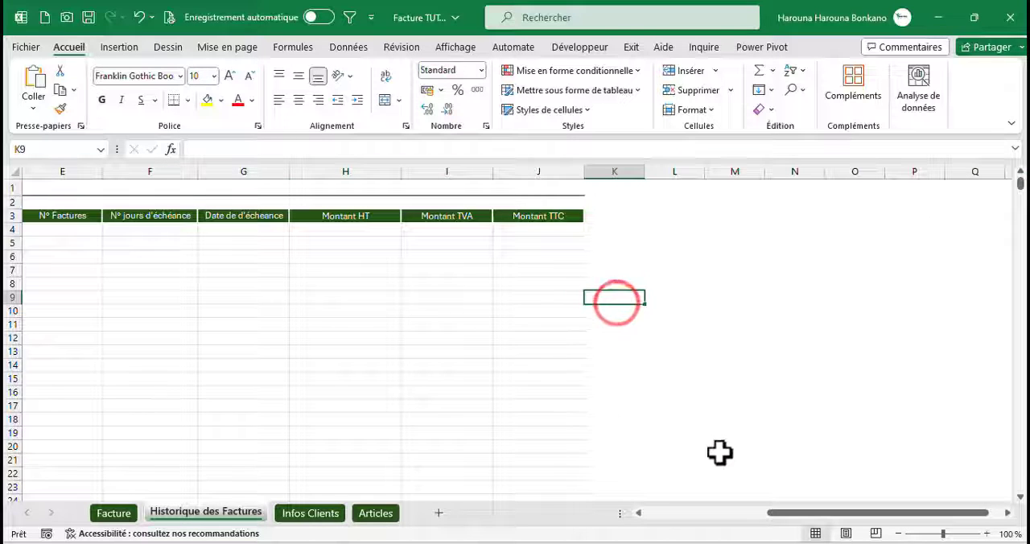
drag(773, 515, 593, 515)
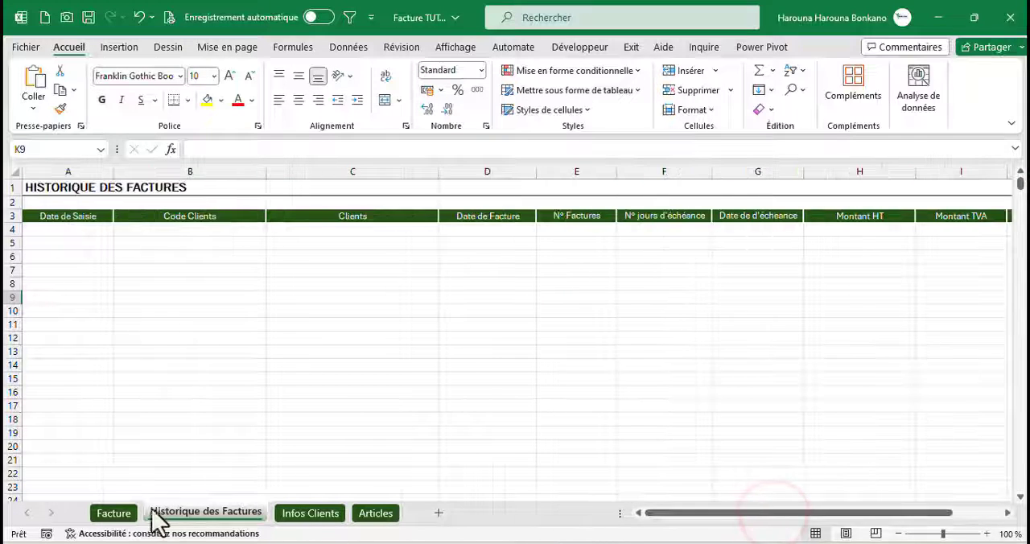
Run the Sauvegarder macro again from the Facture sheet and check the new entry in Historique des Factures
click(119, 512)
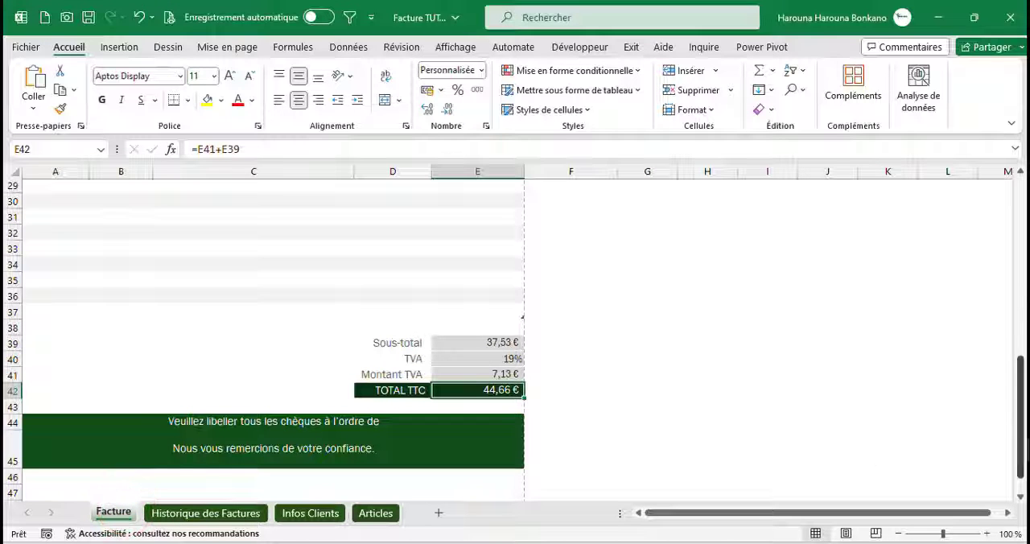
drag(1018, 437, 1017, 185)
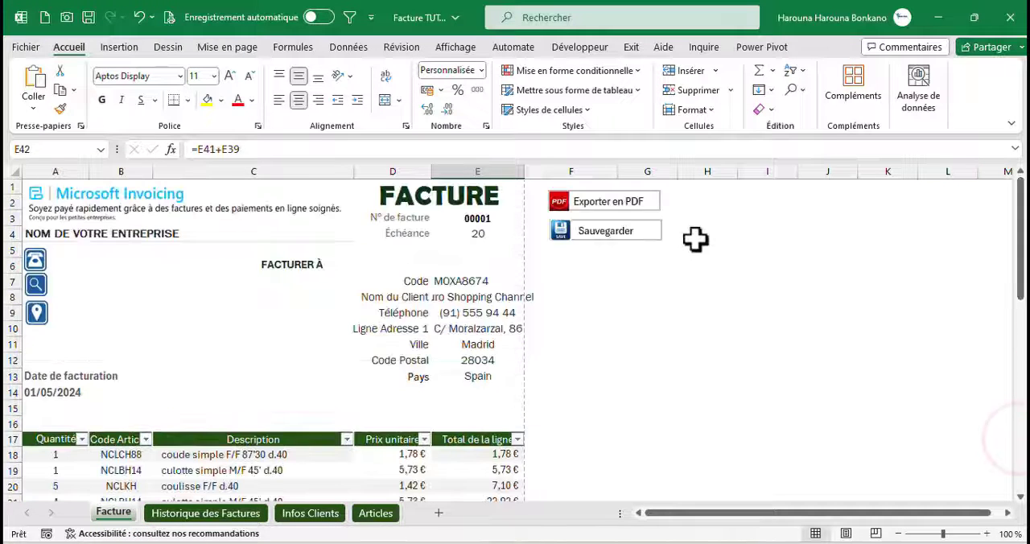
click(617, 228)
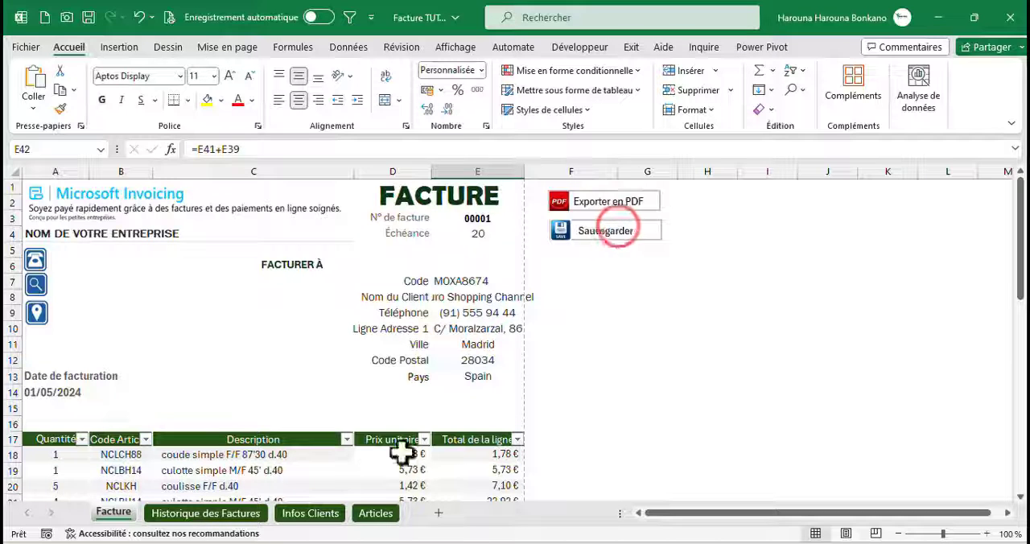
click(217, 513)
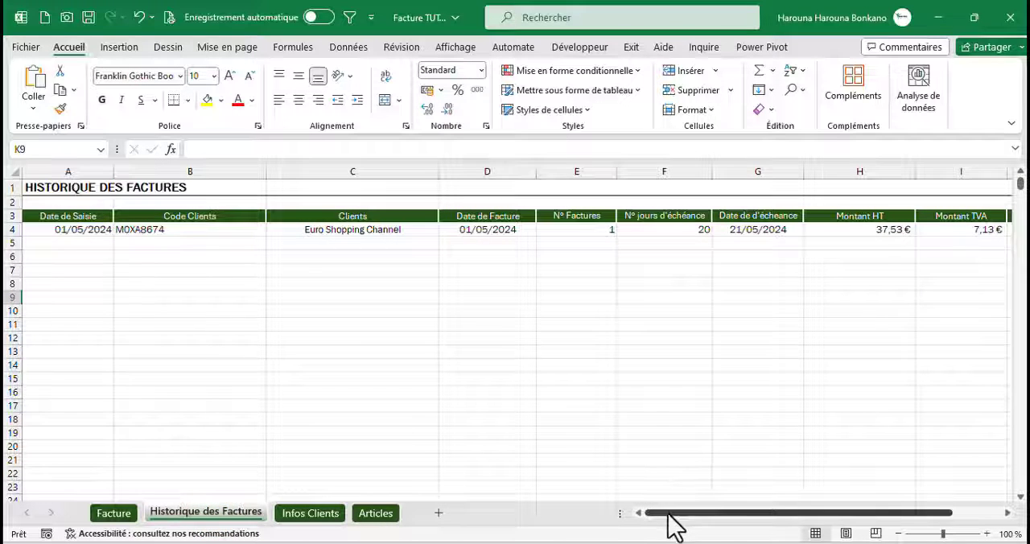
drag(668, 513, 558, 514)
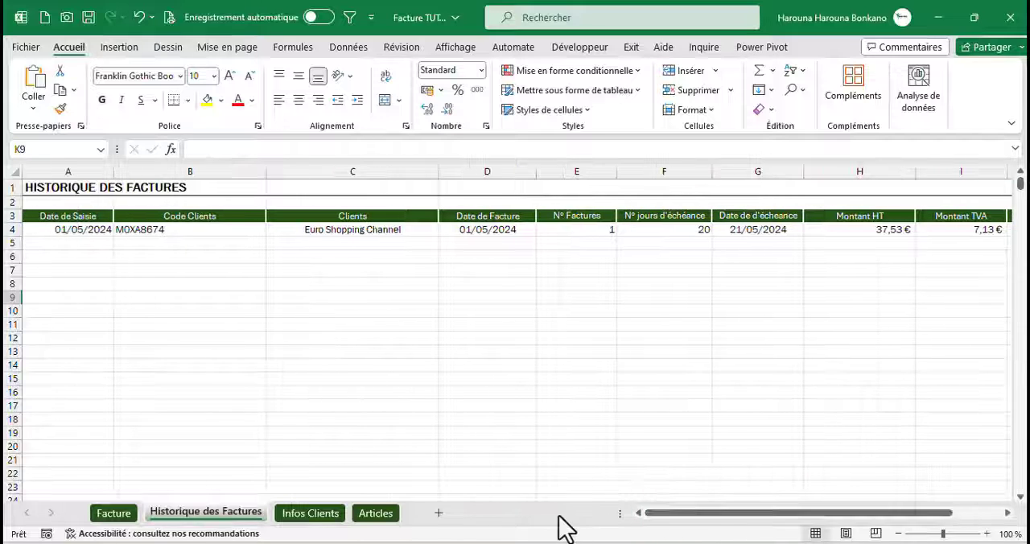
click(88, 230)
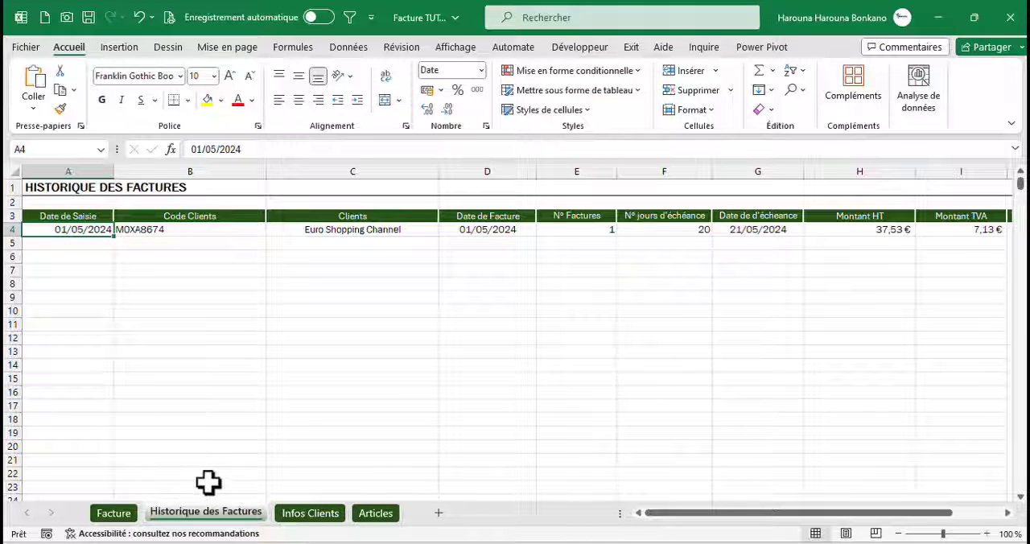
Copy the If MsgBox confirmation line from the Pdf module into Module1, on the blank line above the column A assignment
key(alt+F11)
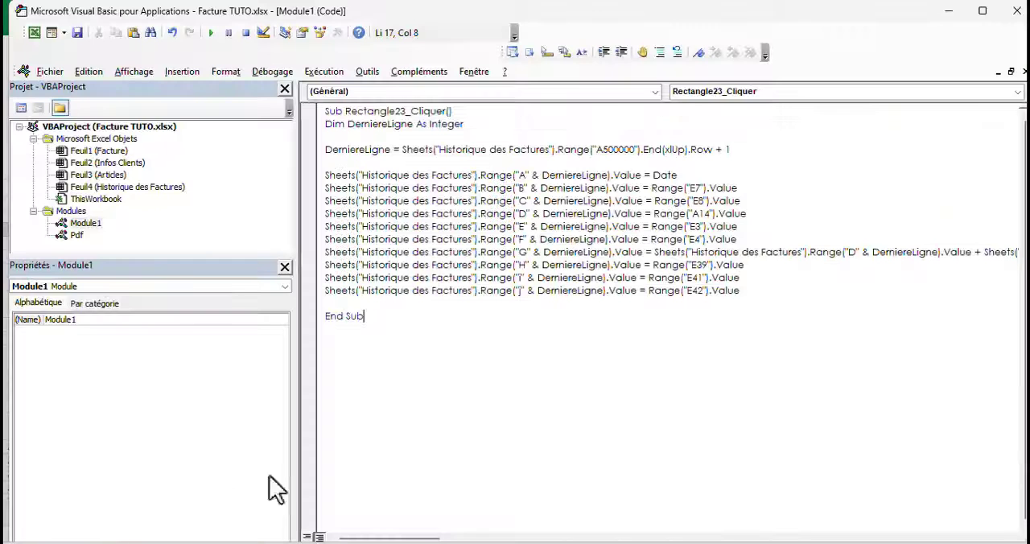
double_click(77, 235)
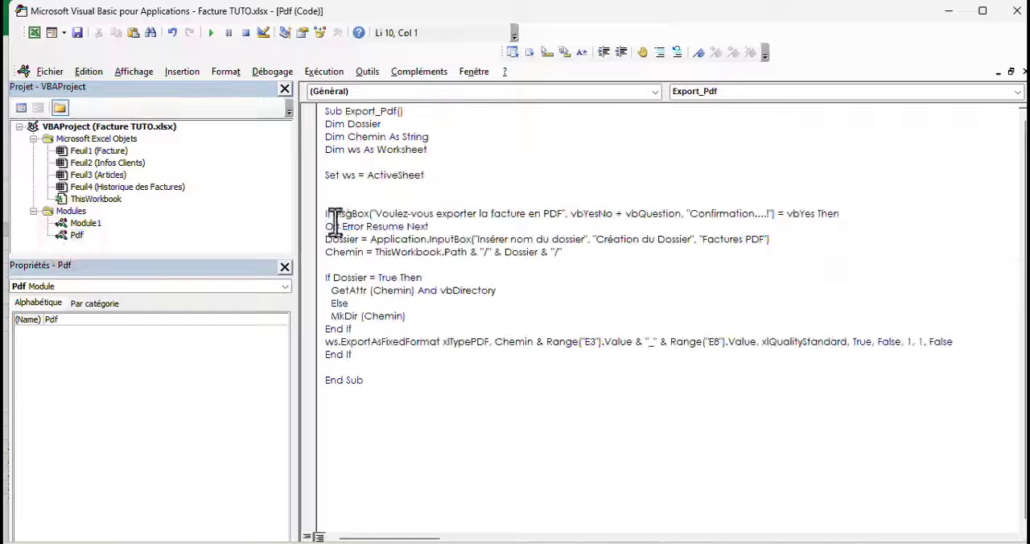
click(320, 214)
key(ctrl+c)
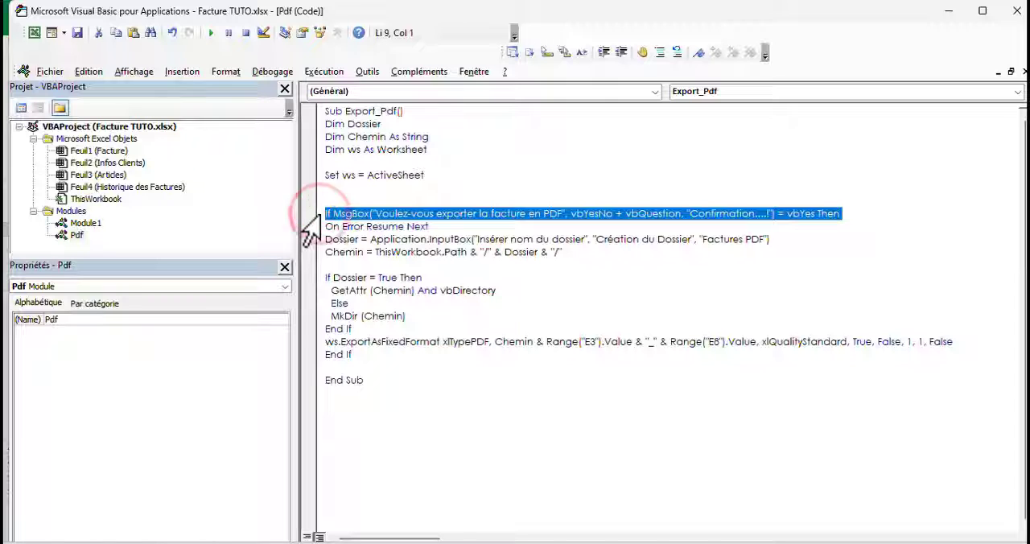
double_click(78, 224)
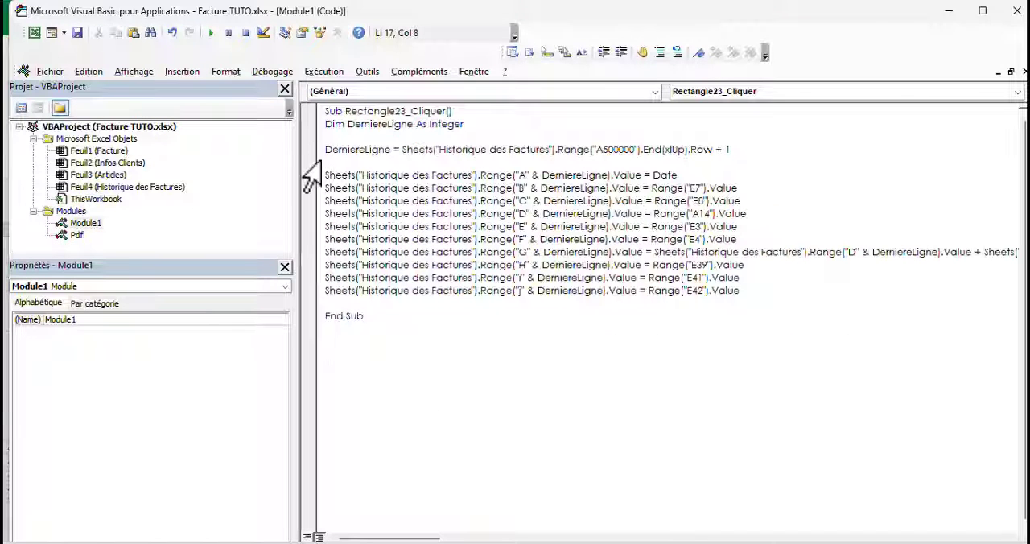
key(ctrl+v)
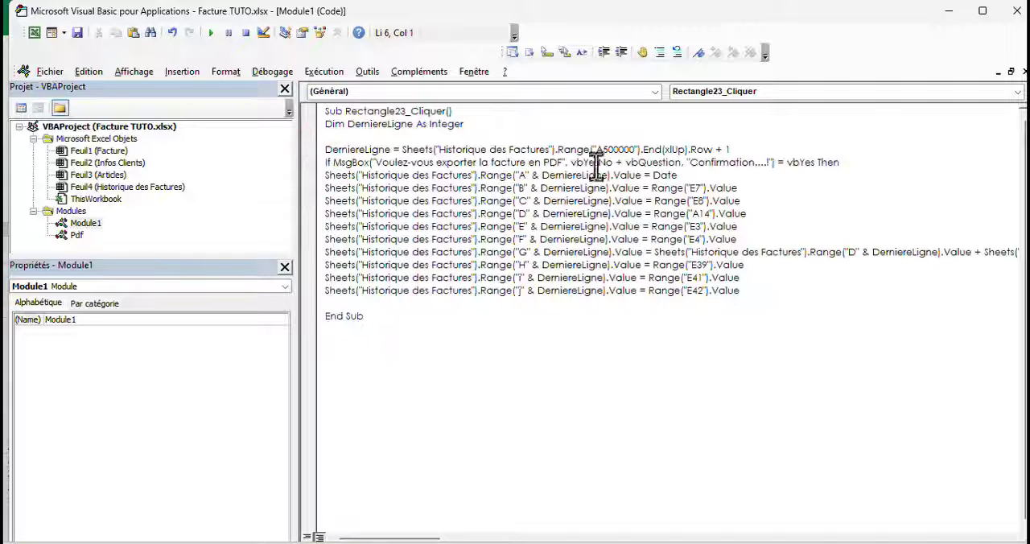
click(837, 164)
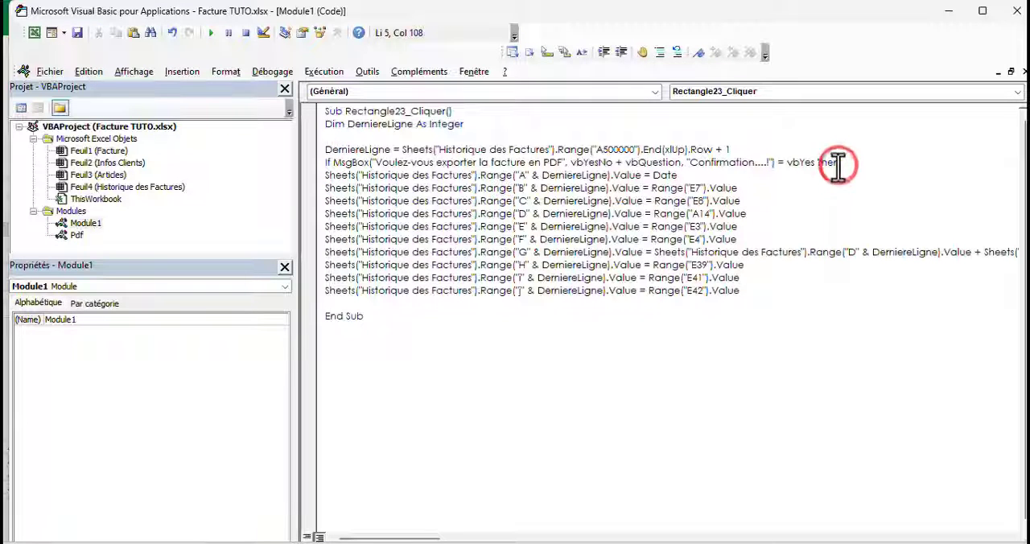
Set the If line apart with blank lines and reword its message to "Voulez-vous Sauvegarder les informations de la facture"
key(Return)
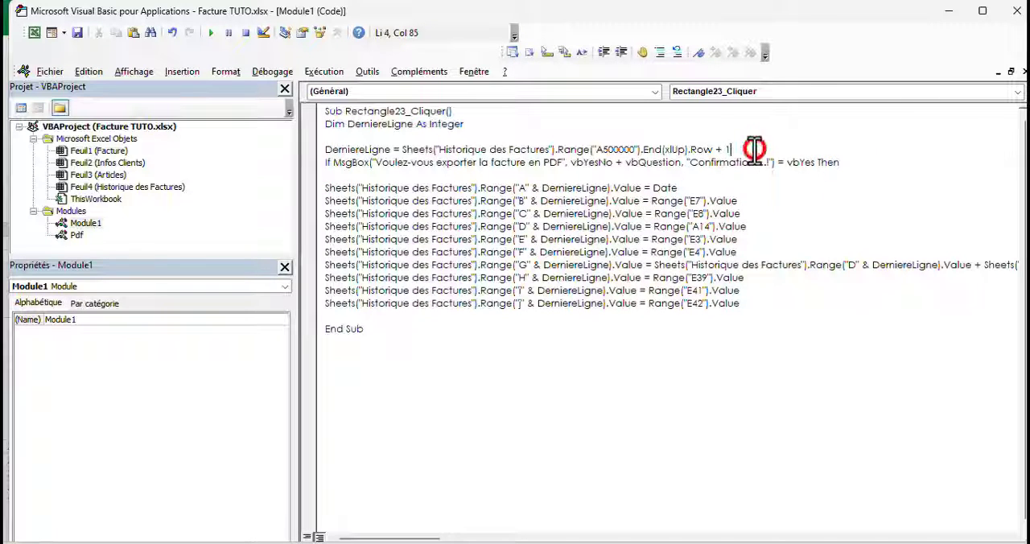
key(Return)
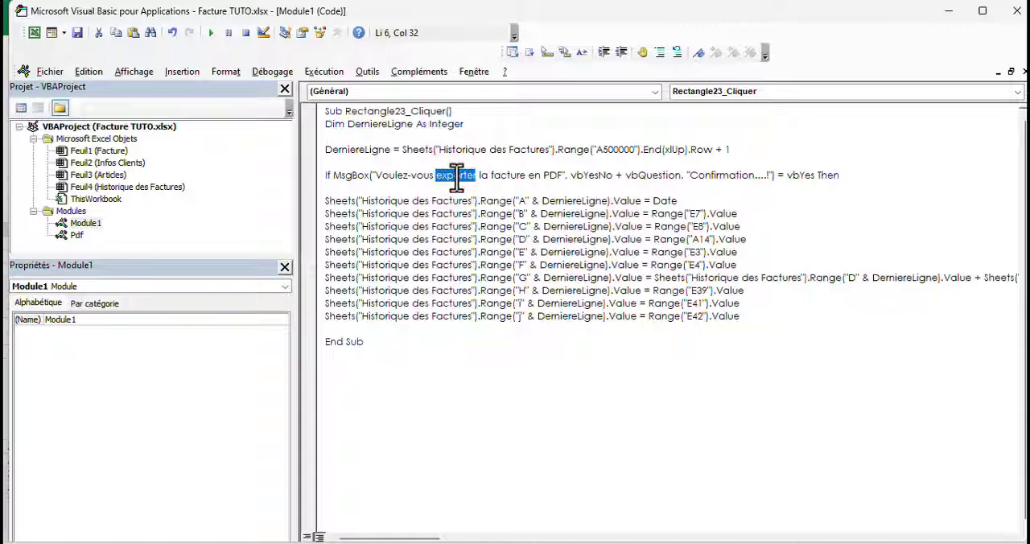
text(Sauvegarder)
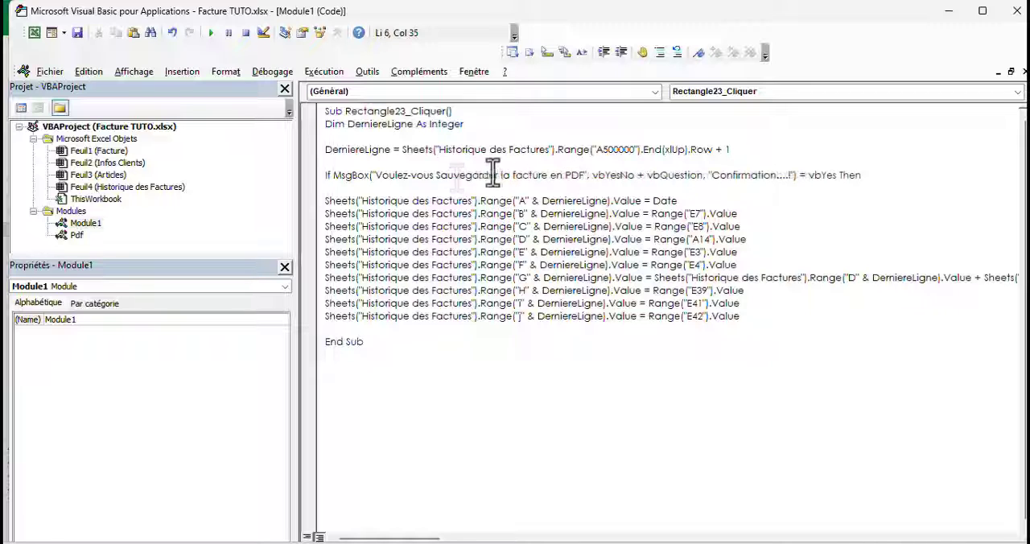
text( les informations de  l)
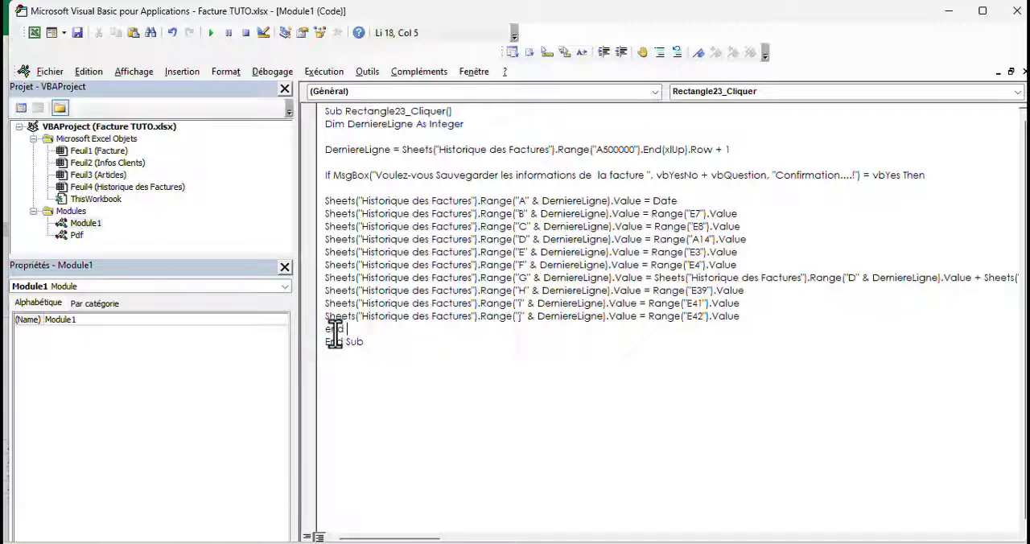
Close the confirmation block with End If after the column J assignment, separated by blank lines
text(if)
key(Return)
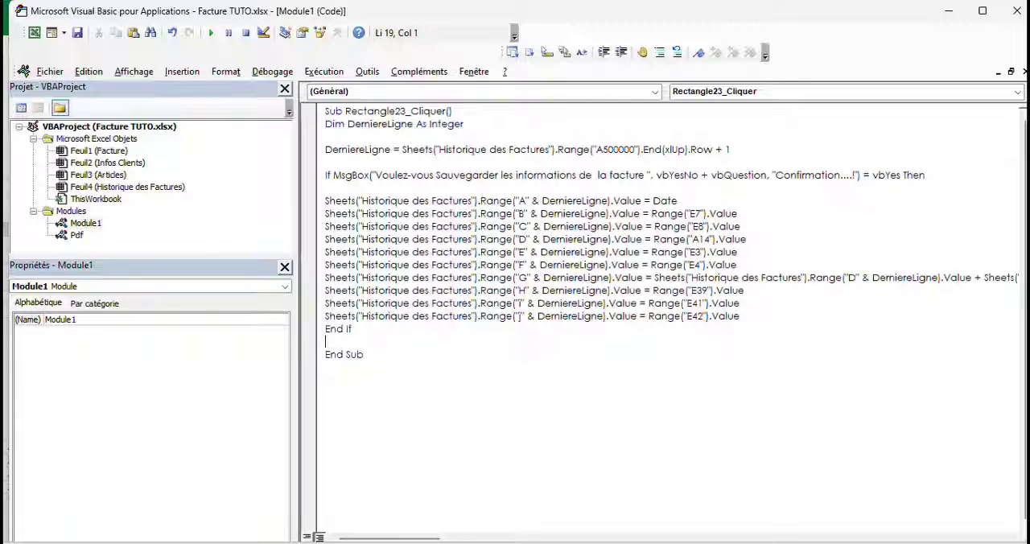
key(Return)
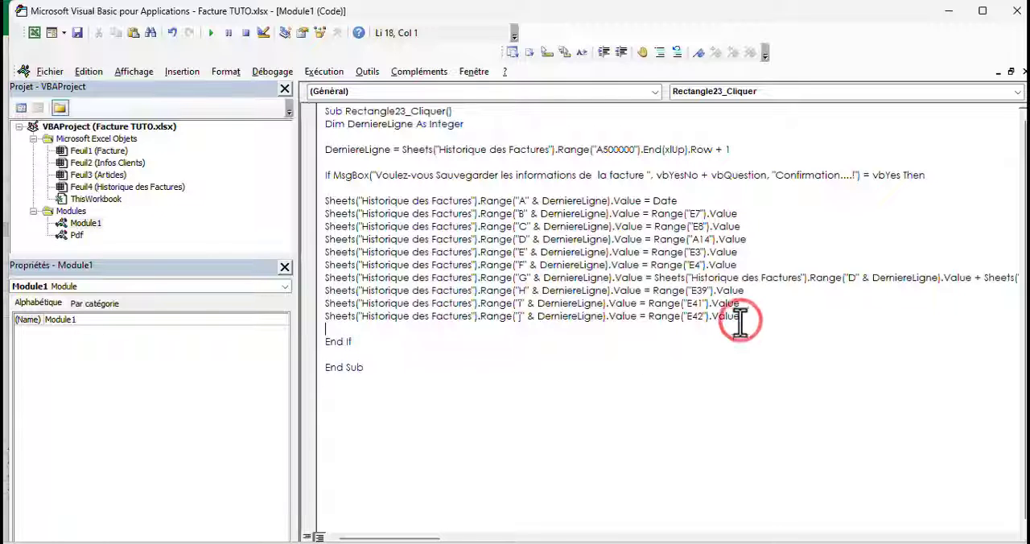
Switch to Excel, run the Sauvegarder macro from the Facture sheet, confirm with Oui, and check Historique des Factures
click(34, 33)
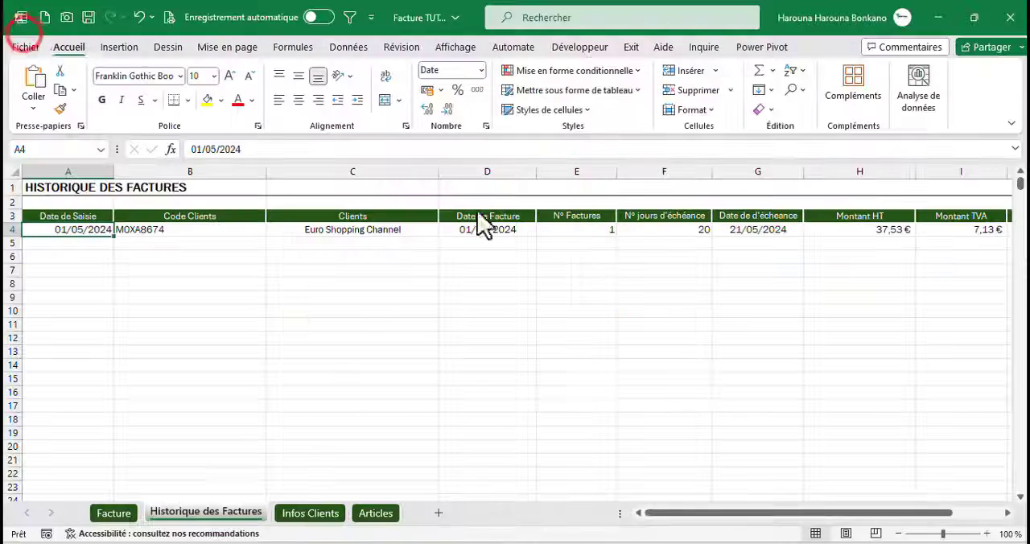
click(112, 514)
click(609, 234)
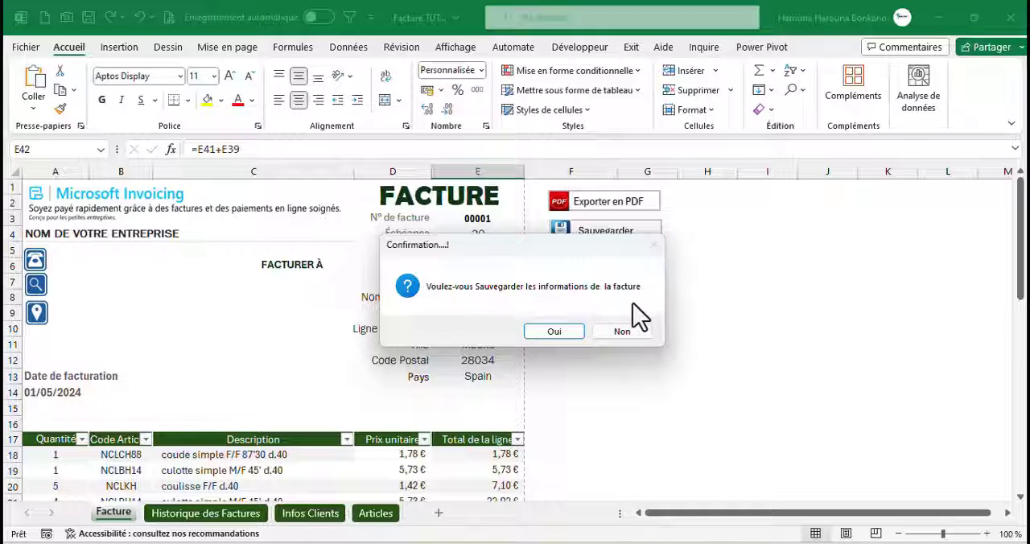
click(539, 332)
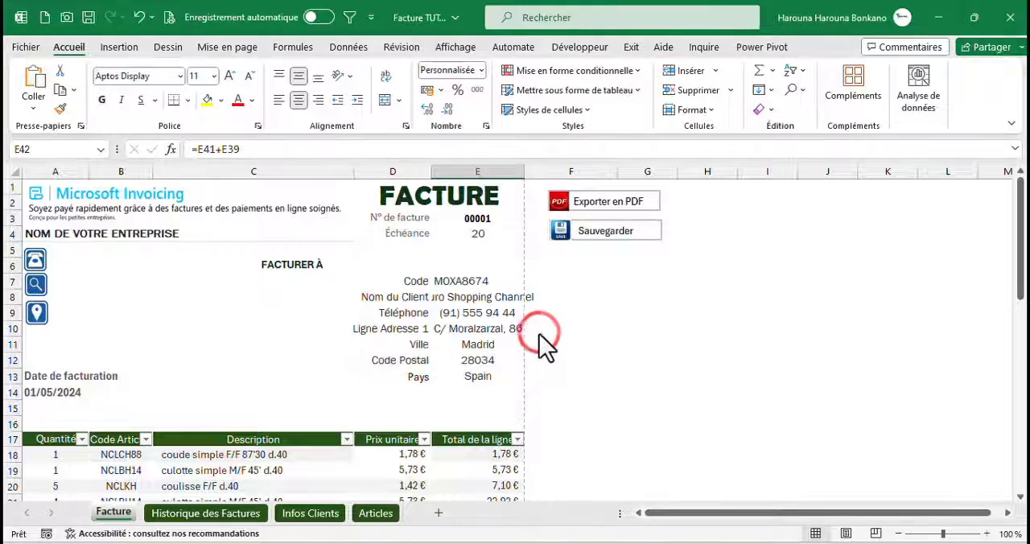
click(232, 512)
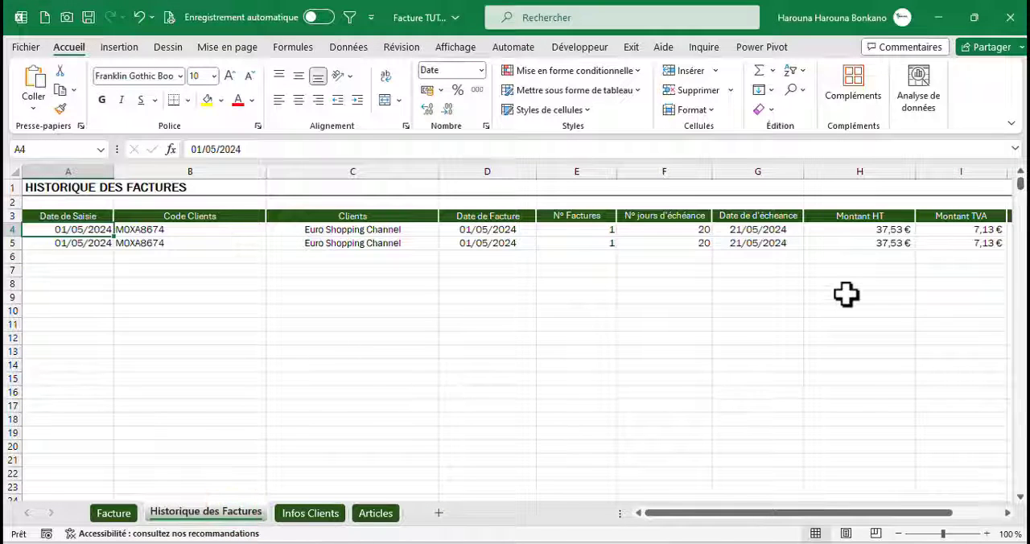
Save the same invoice once more with the Sauvegarder macro, accepting the confirmation, and check the added history row
click(113, 512)
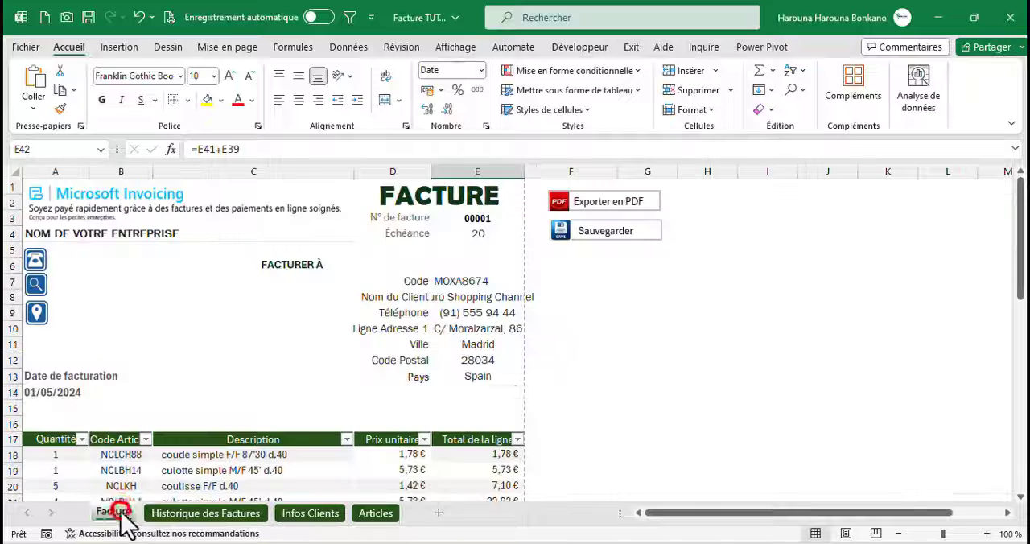
click(579, 233)
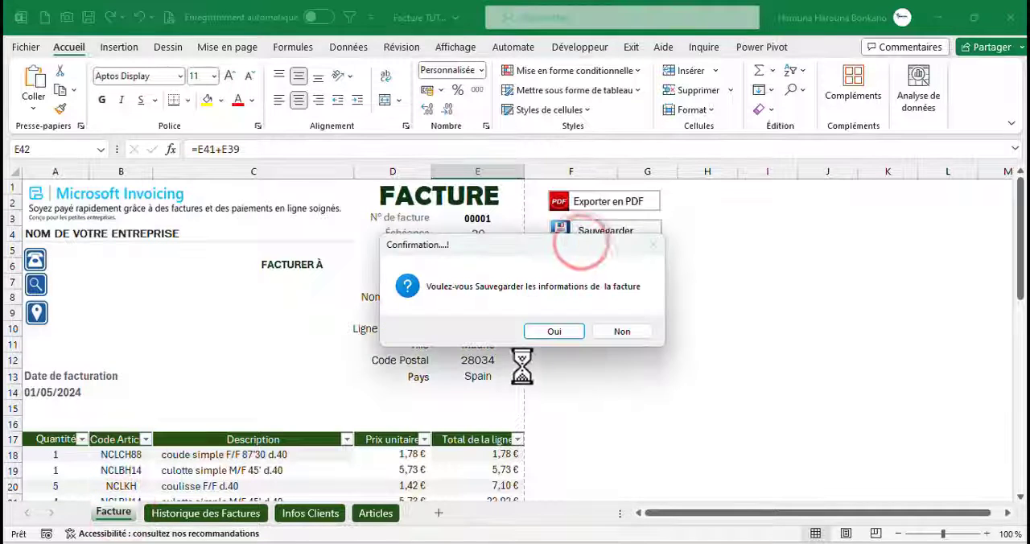
click(554, 334)
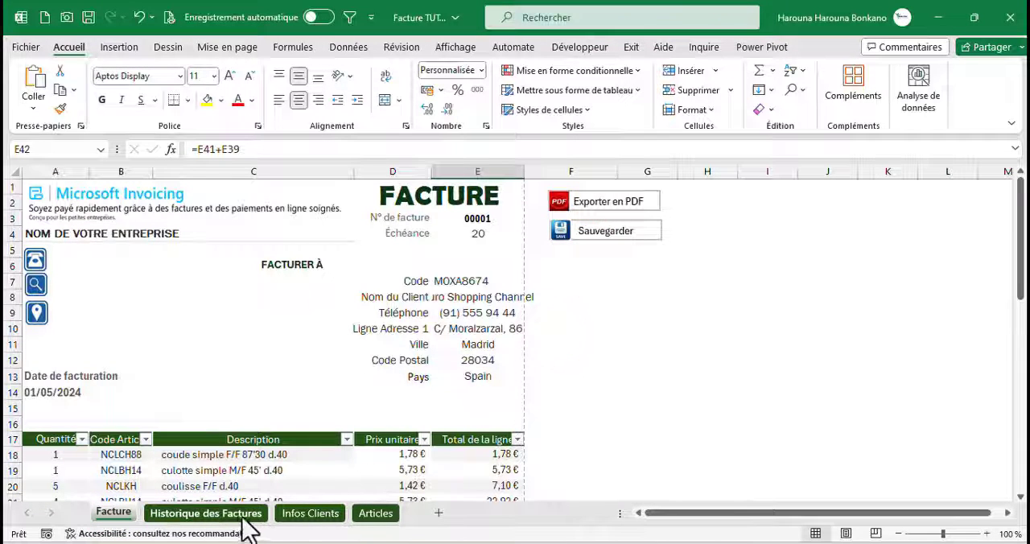
click(239, 515)
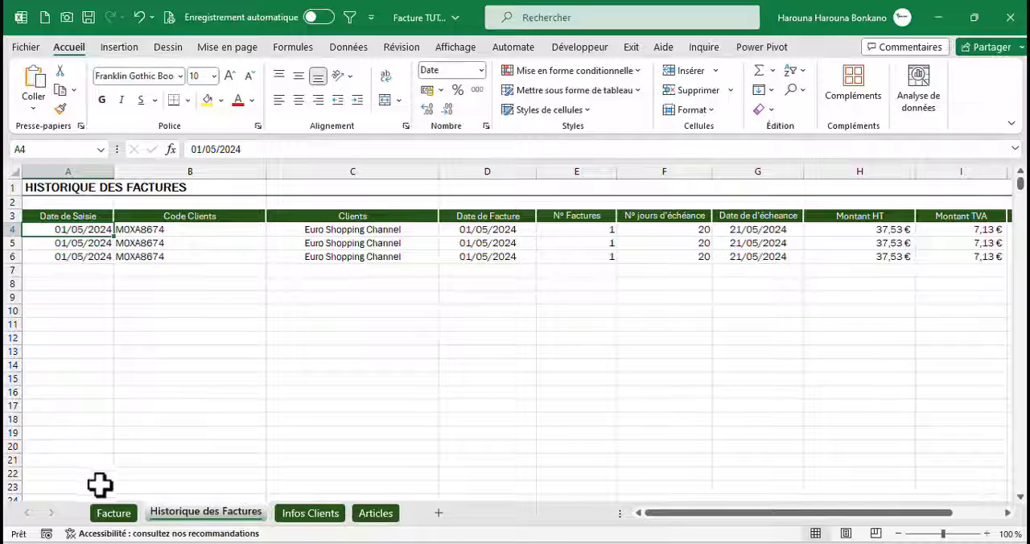
Locate the N° de facture cell on Facture, and add Range("E3").Value = Range("E3").Value + 1 before End If in Module1
click(113, 512)
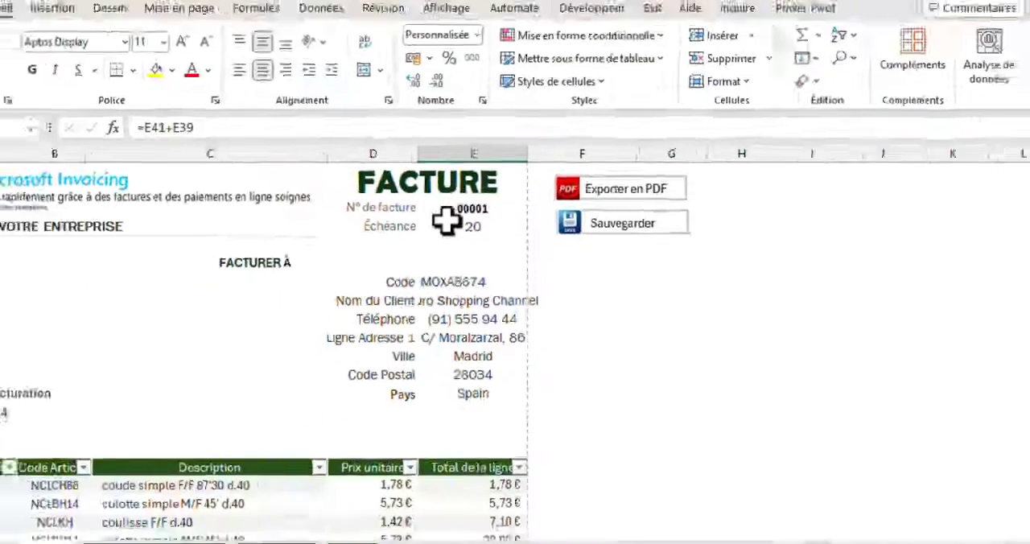
click(427, 153)
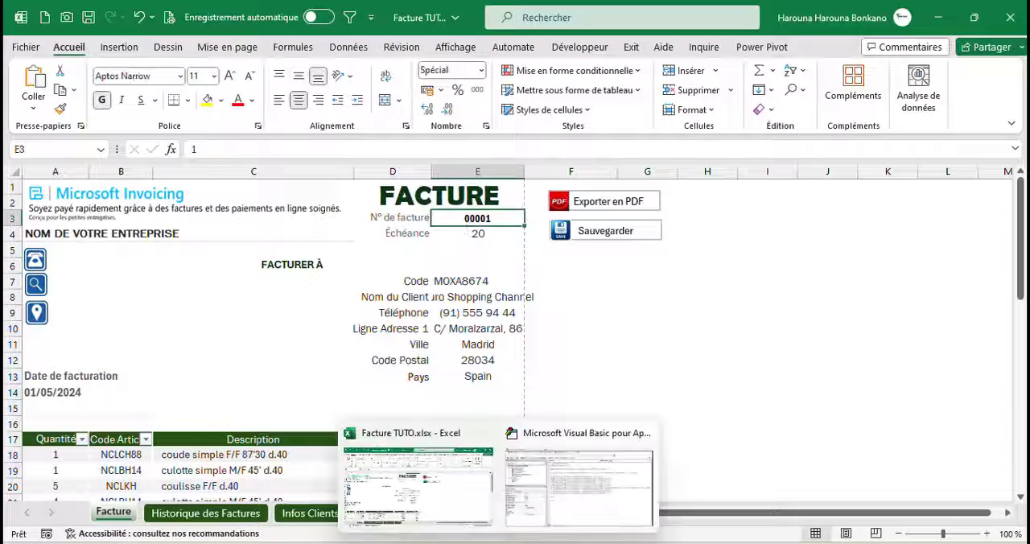
click(569, 485)
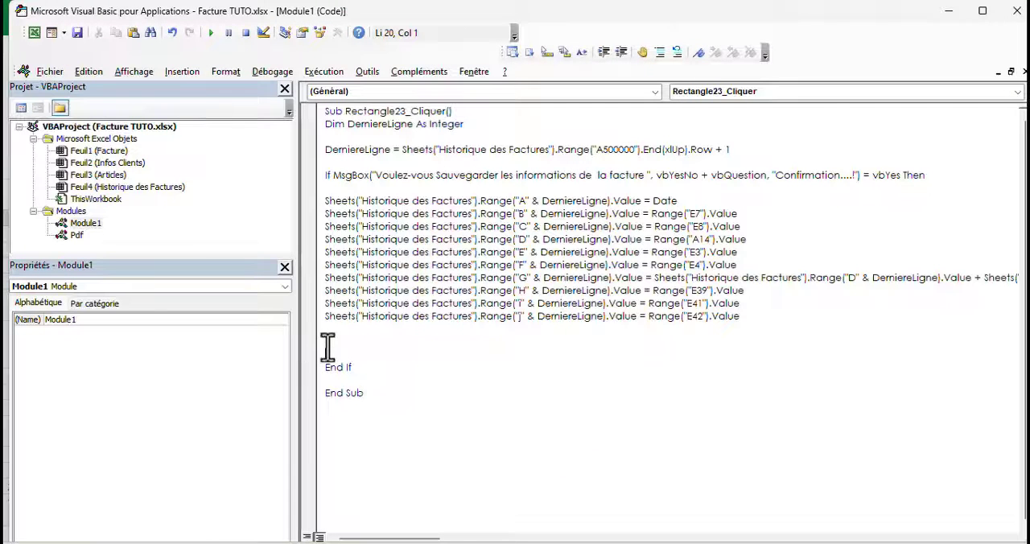
click(328, 345)
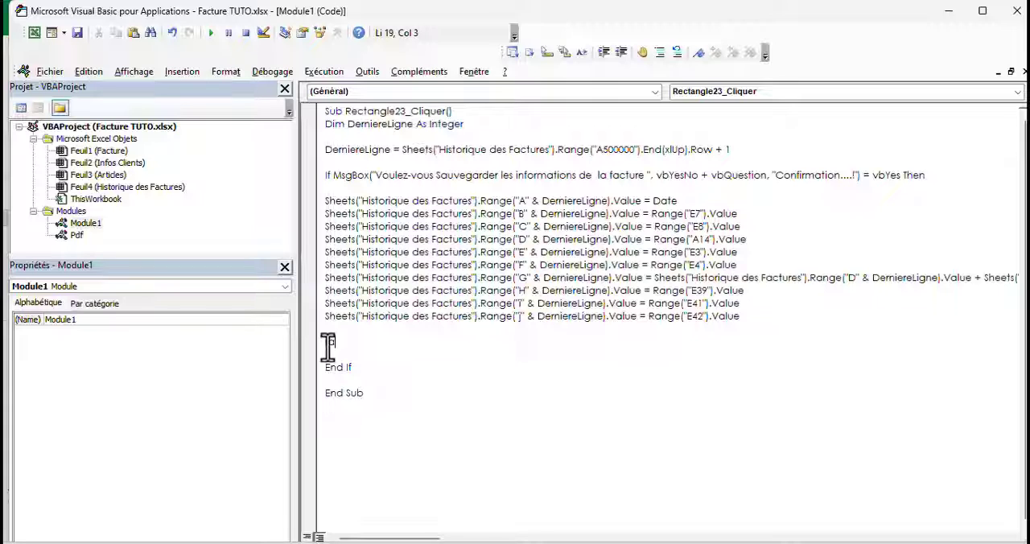
text(Range("E3").Value)
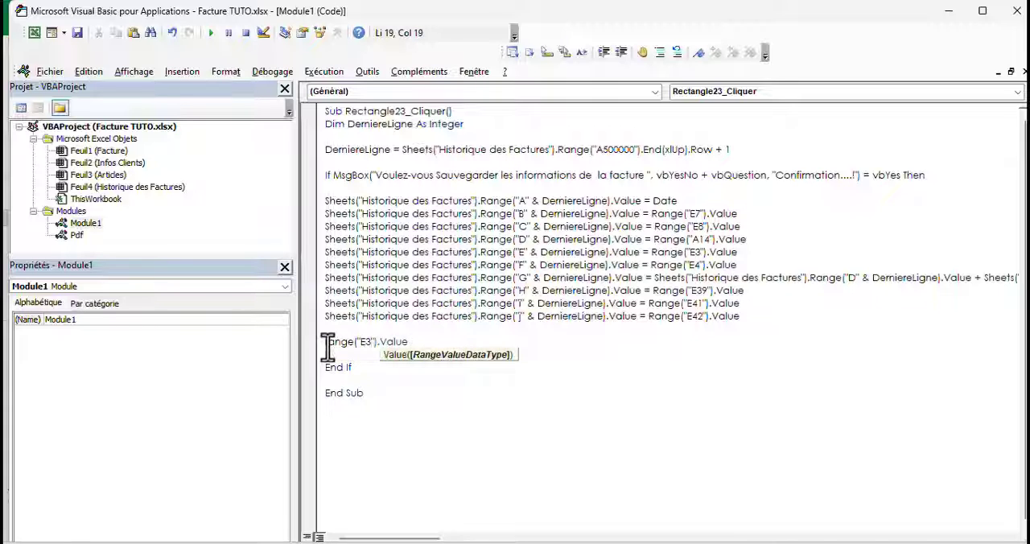
click(413, 342)
text(=)
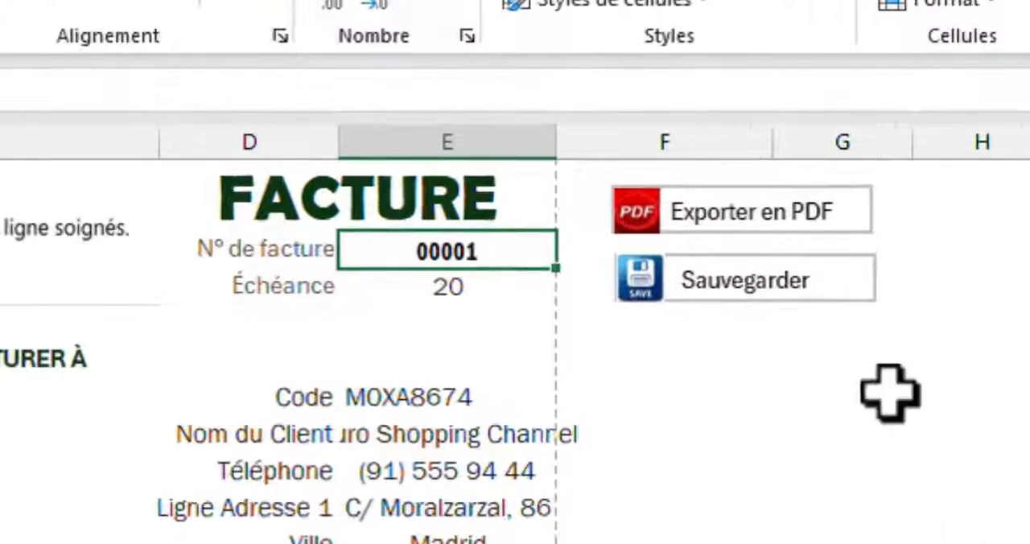
Run the Sauvegarder macro four times from the Facture sheet, confirming with Oui each time, to test the invoice number increment
click(768, 302)
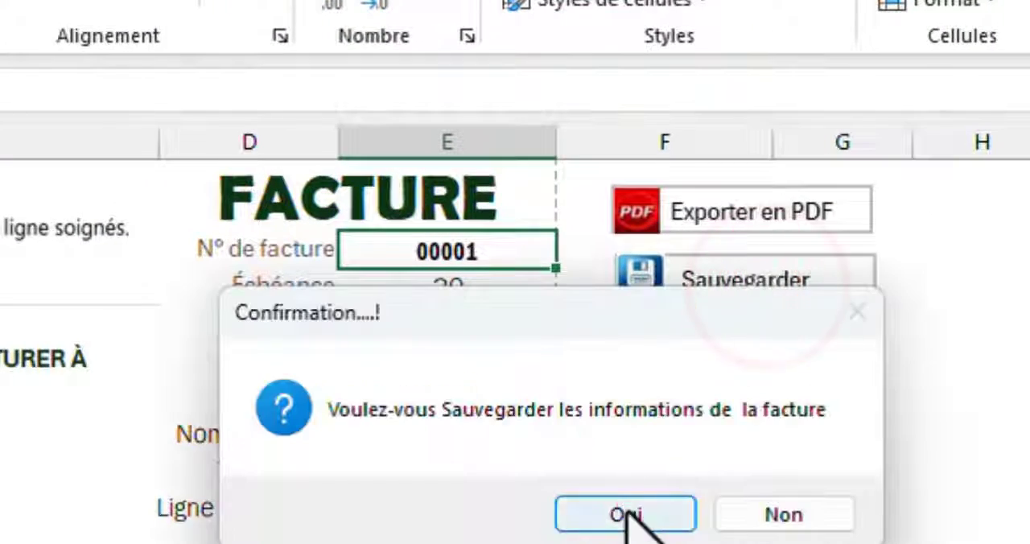
click(625, 512)
click(756, 286)
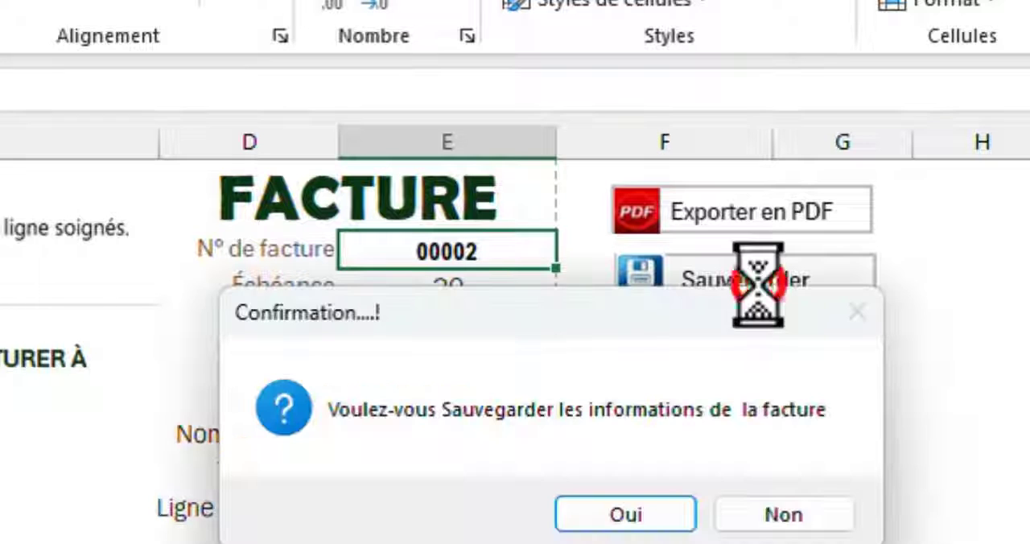
click(603, 519)
click(740, 275)
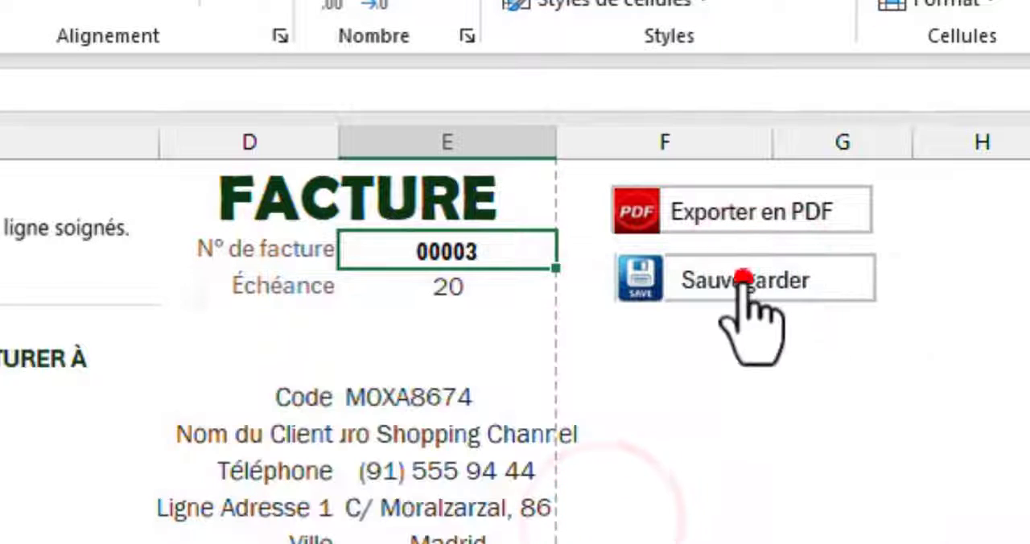
click(620, 516)
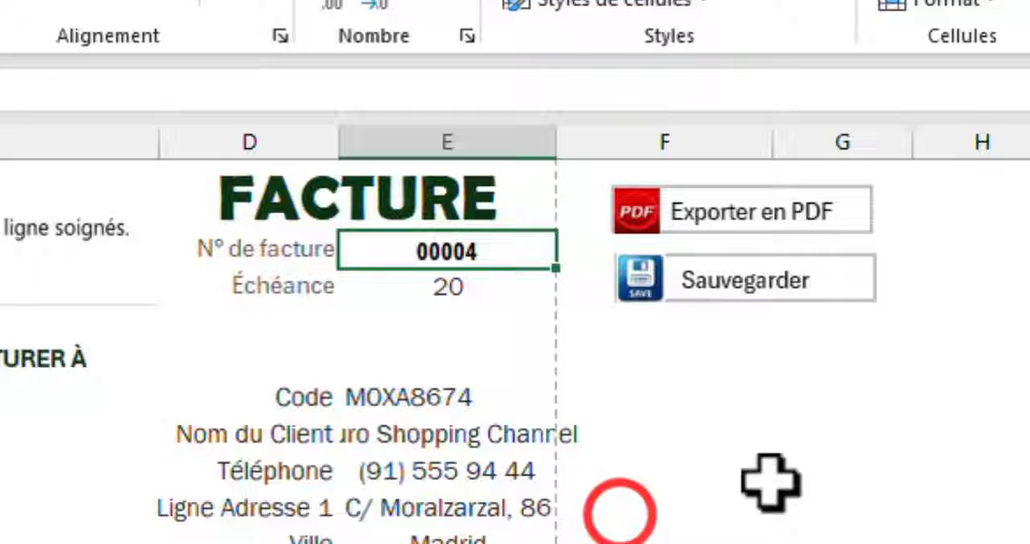
click(798, 278)
click(618, 513)
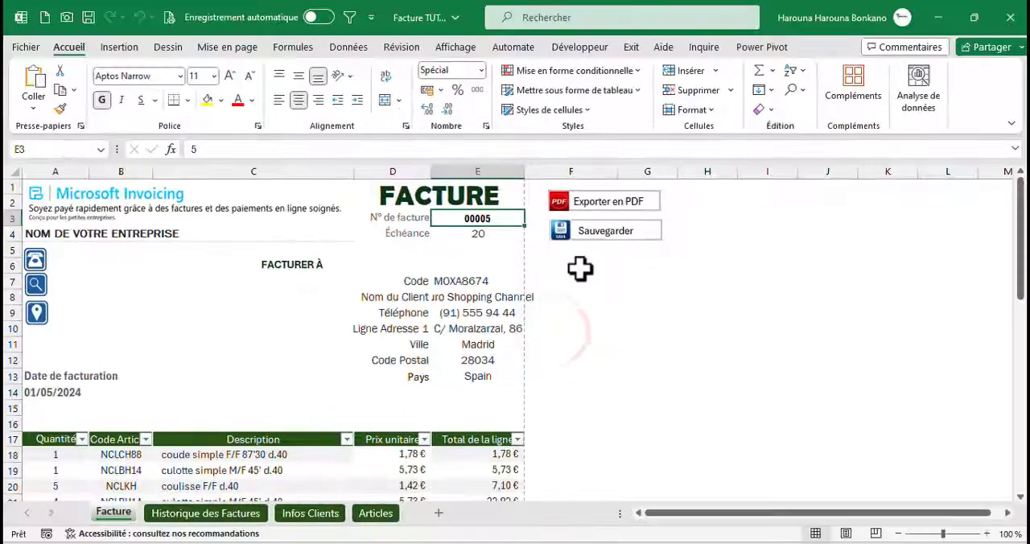
Name the combined selection of client code cell E7 and item cells A18:B36 Plage, and reselect it by name to check it
mouse_move(1020, 241)
mouse_down()
mouse_move(1024, 334)
mouse_move(1027, 233)
mouse_up()
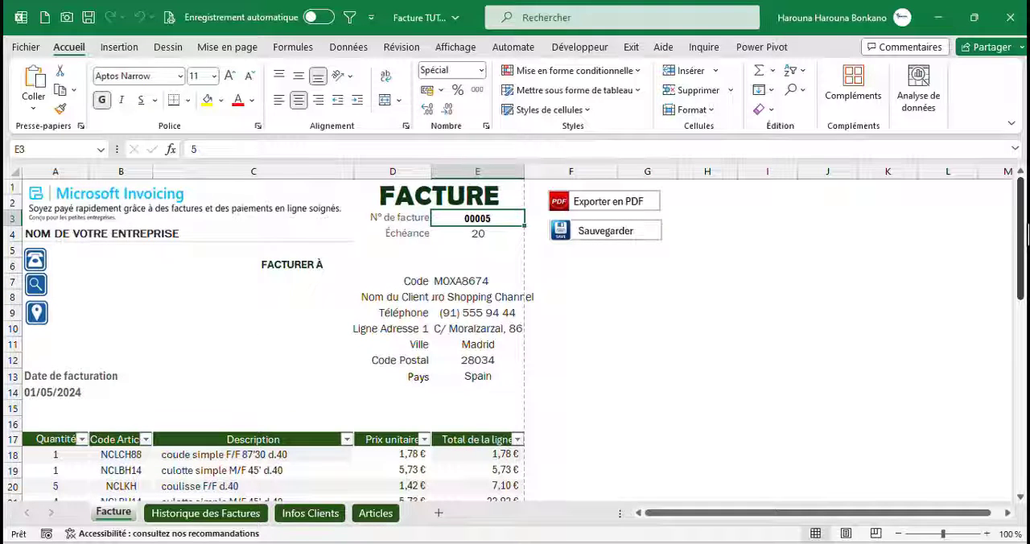
click(468, 281)
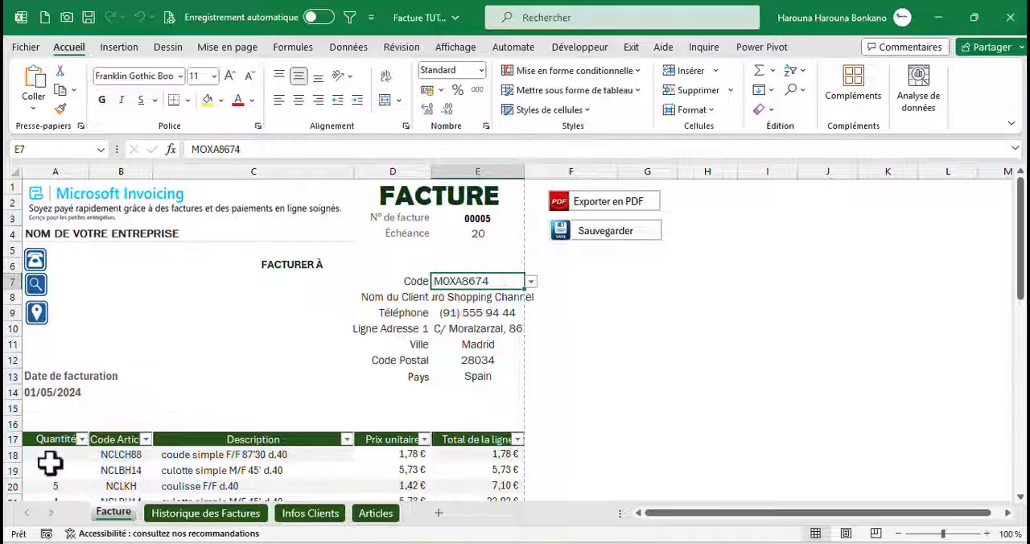
drag(51, 457, 102, 408)
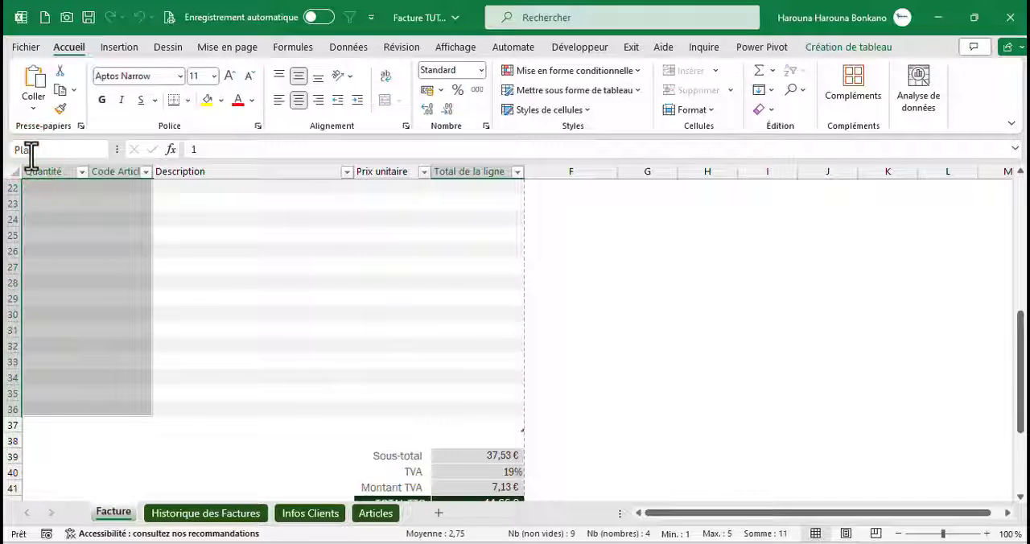
text(Plage)
key(Return)
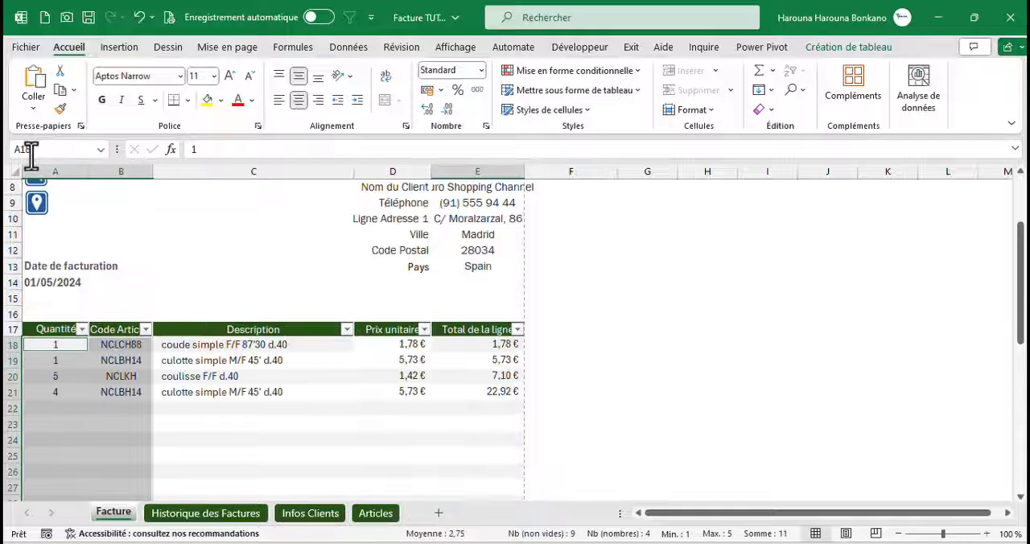
click(100, 150)
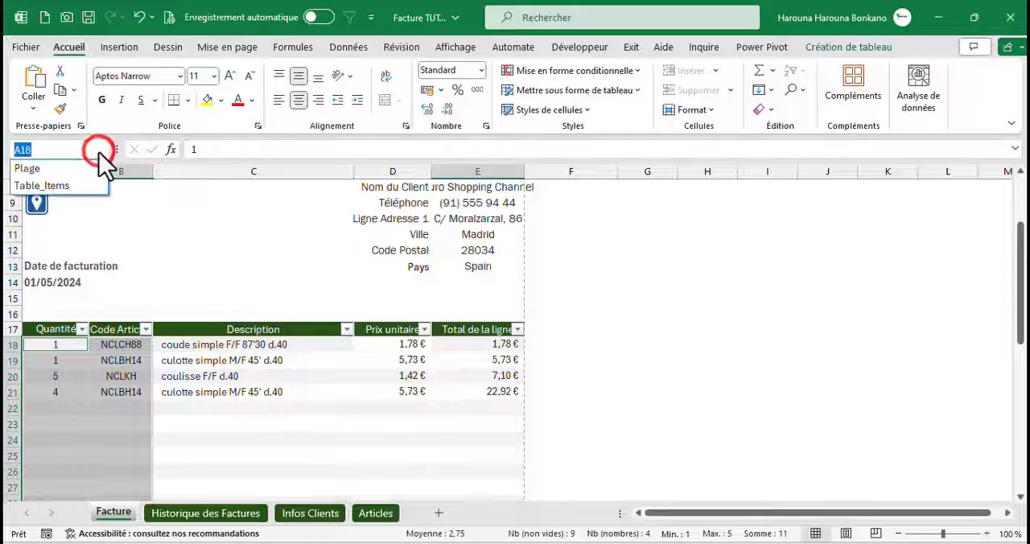
click(36, 170)
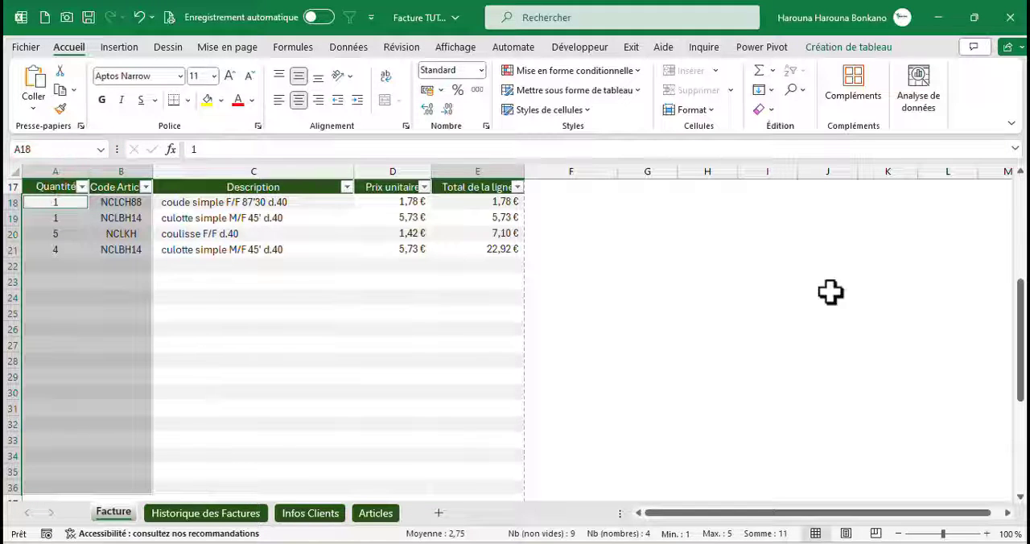
In Module1 of the VBA editor, add Range("Plage").ClearContents directly below the invoice number increment line
drag(1019, 386, 1016, 344)
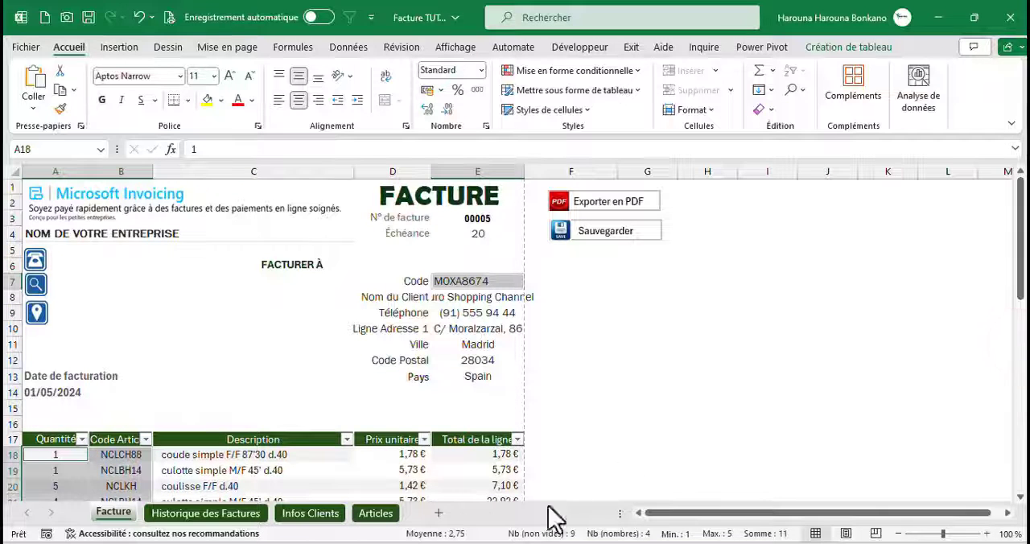
click(502, 543)
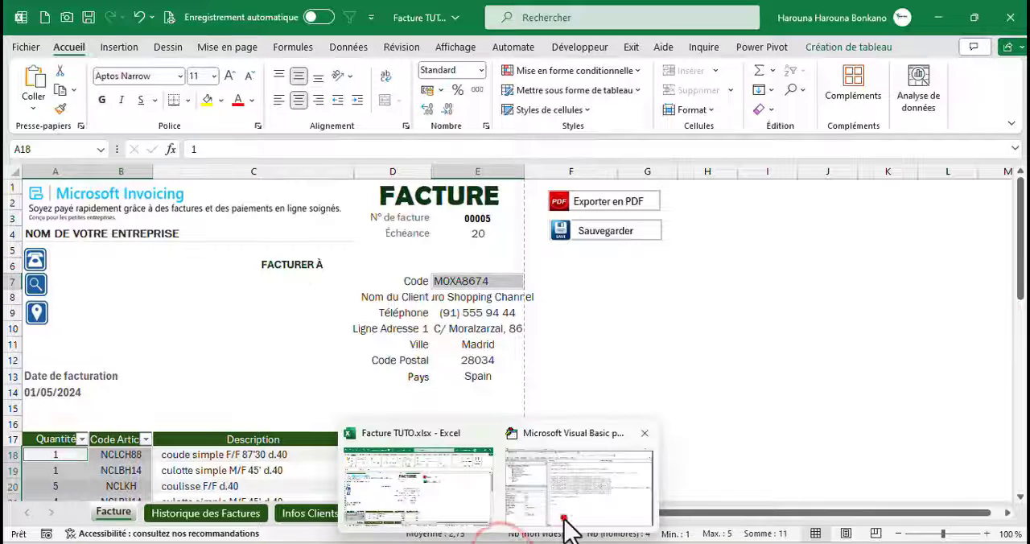
click(567, 527)
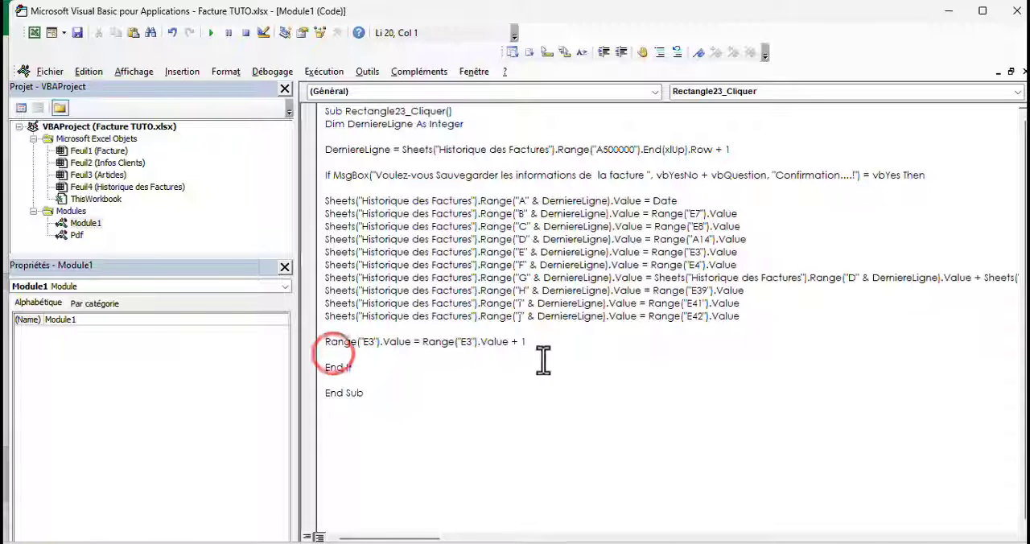
drag(533, 348, 317, 340)
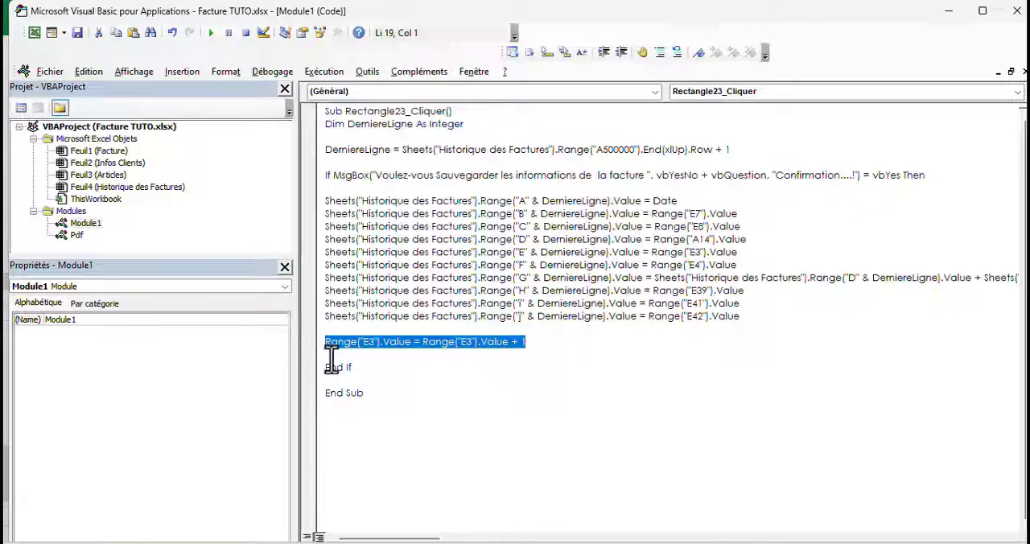
click(330, 354)
text(ra)
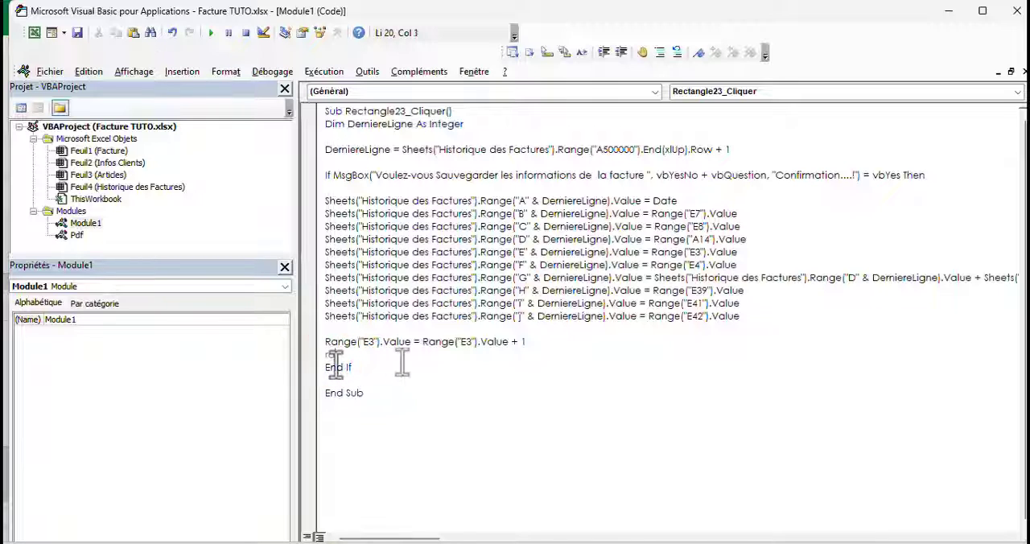
text(nge)
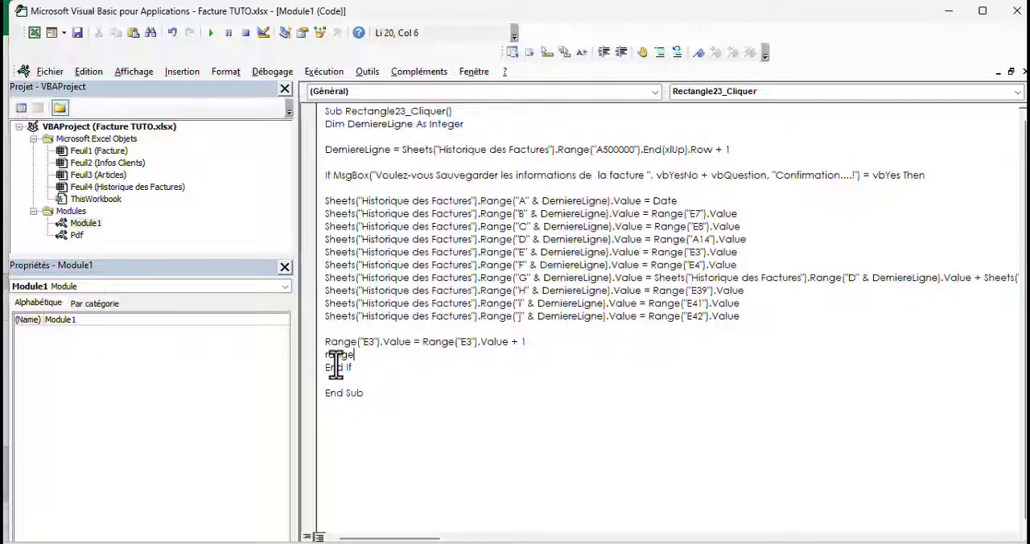
text(("Plage").)
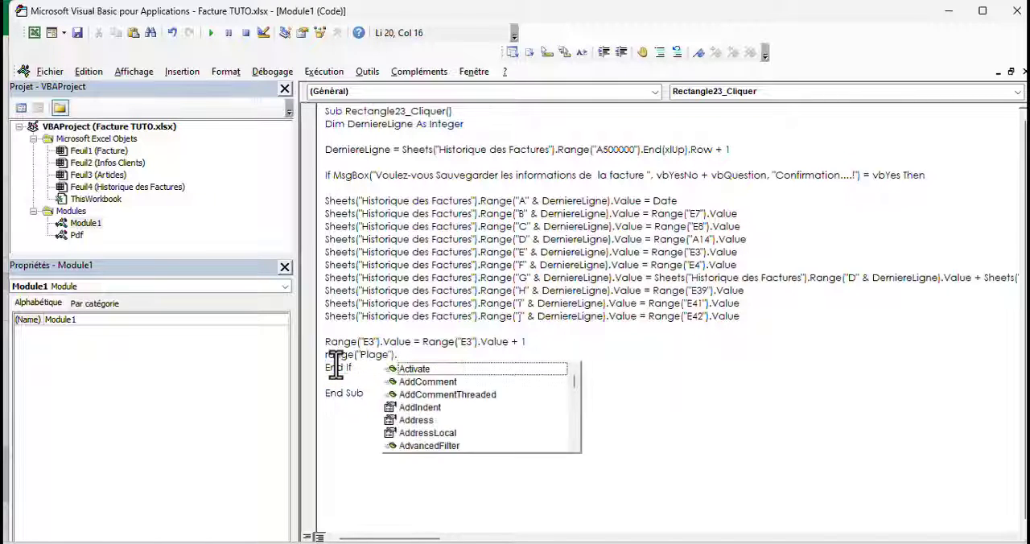
text(clearco)
key(Return)
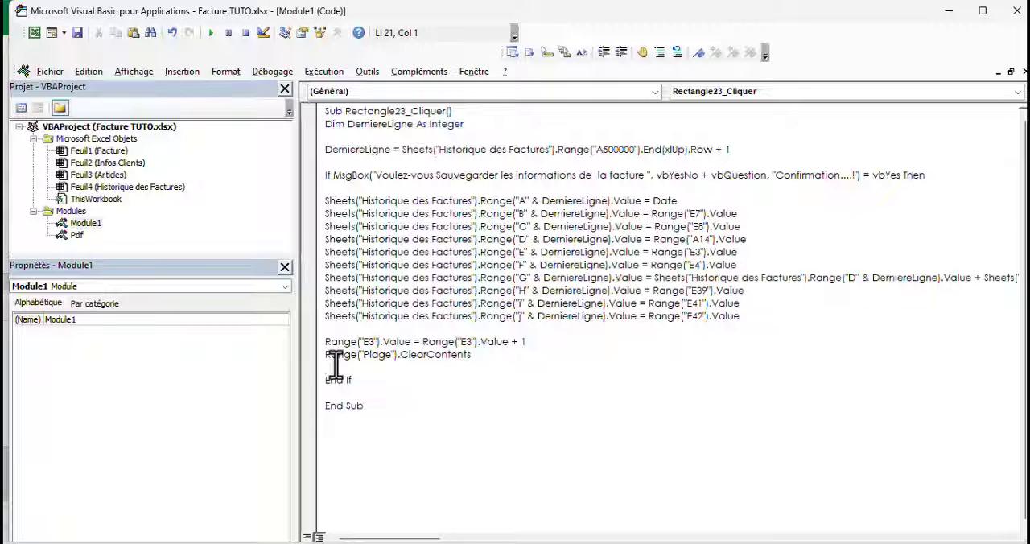
Identify the client code cell on Facture and add Range("E7").Select below the ClearContents line in Module1
text(range()
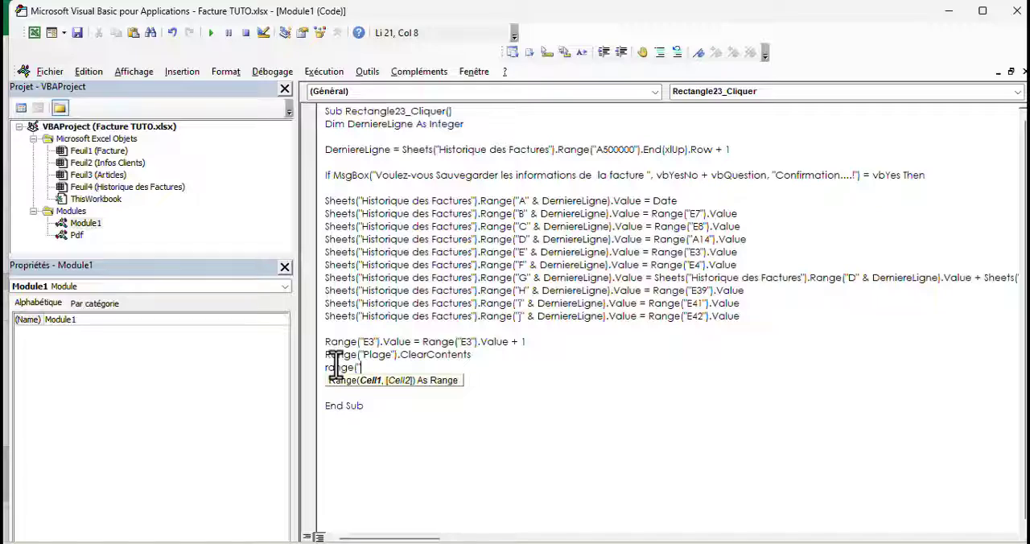
text(")
key(alt+F11)
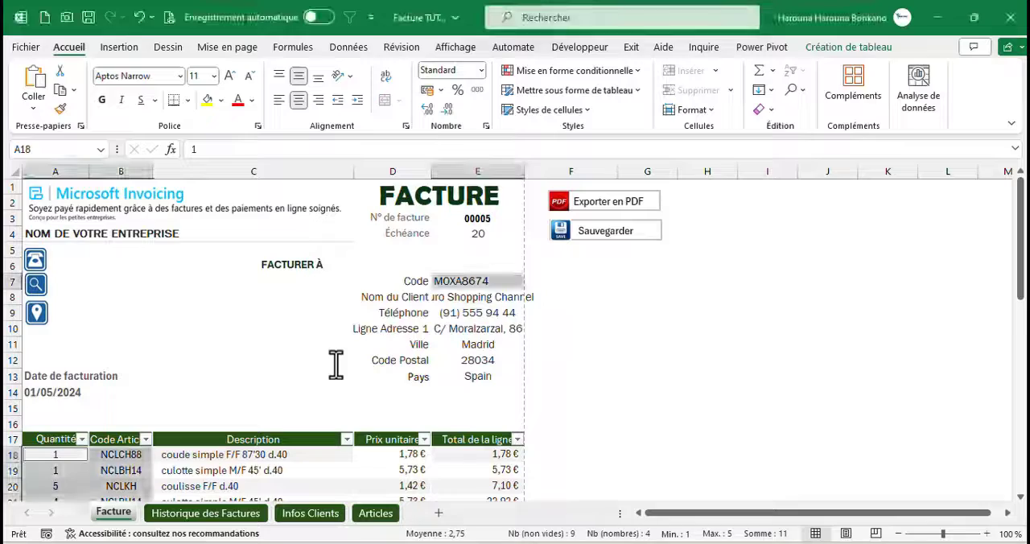
click(485, 279)
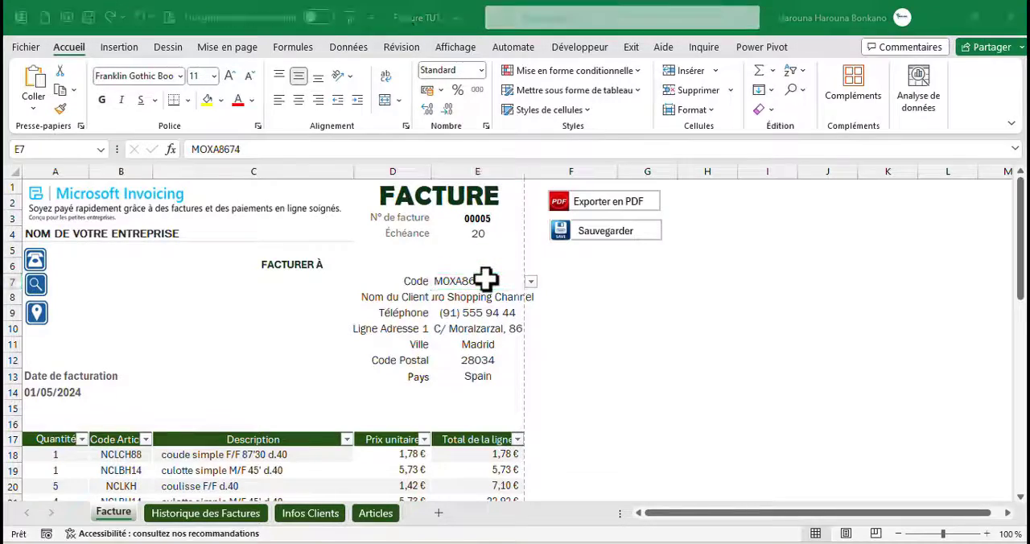
key(alt+F11)
text(E)
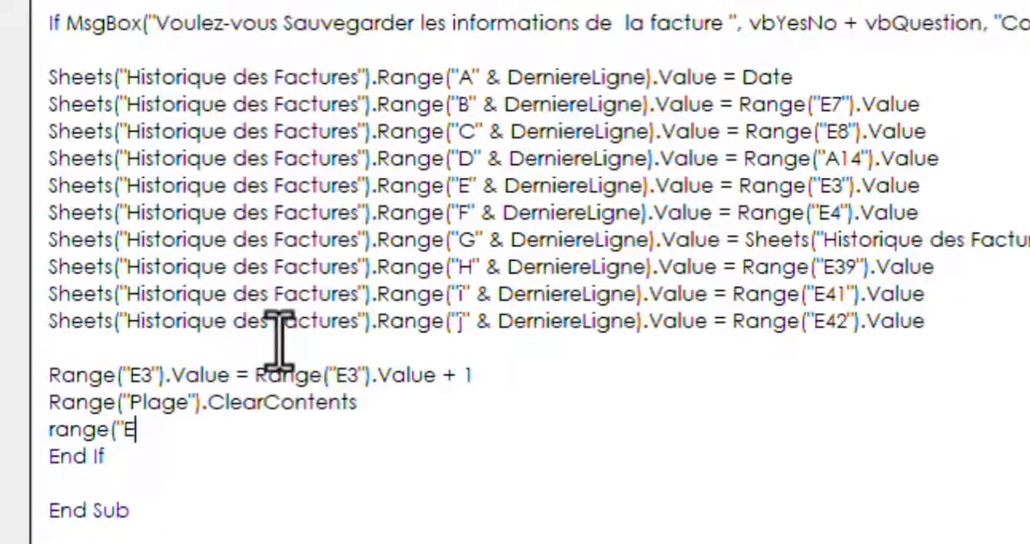
text(7").Select)
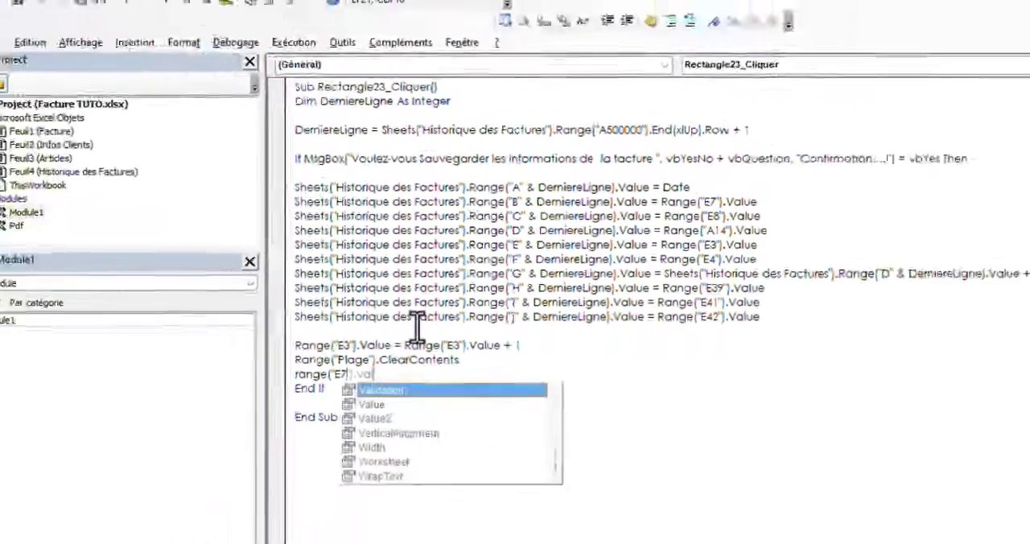
key(Tab)
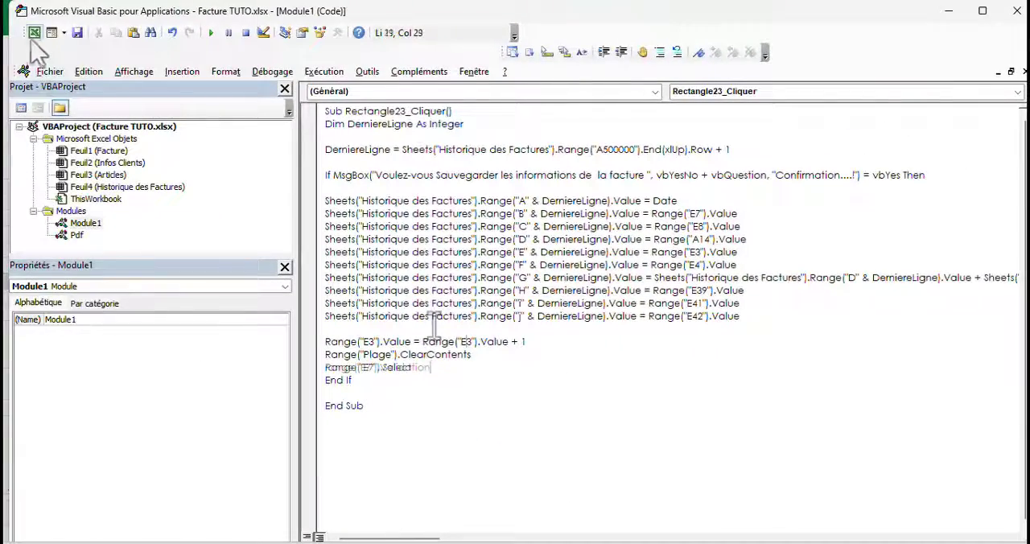
Return to the Facture sheet in Excel and run the Sauvegarder macro, confirming with Oui, to test clearing the form
click(34, 32)
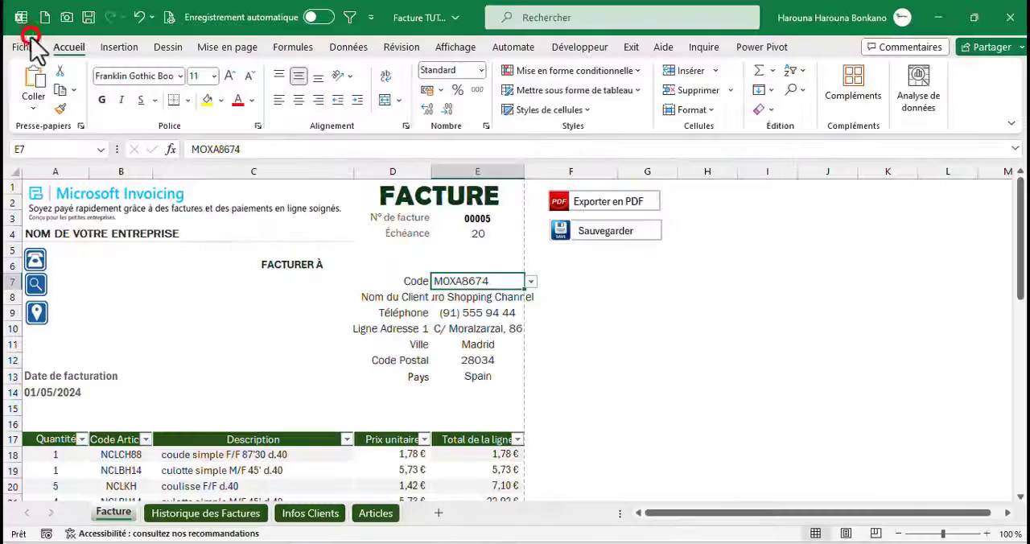
click(602, 251)
click(540, 343)
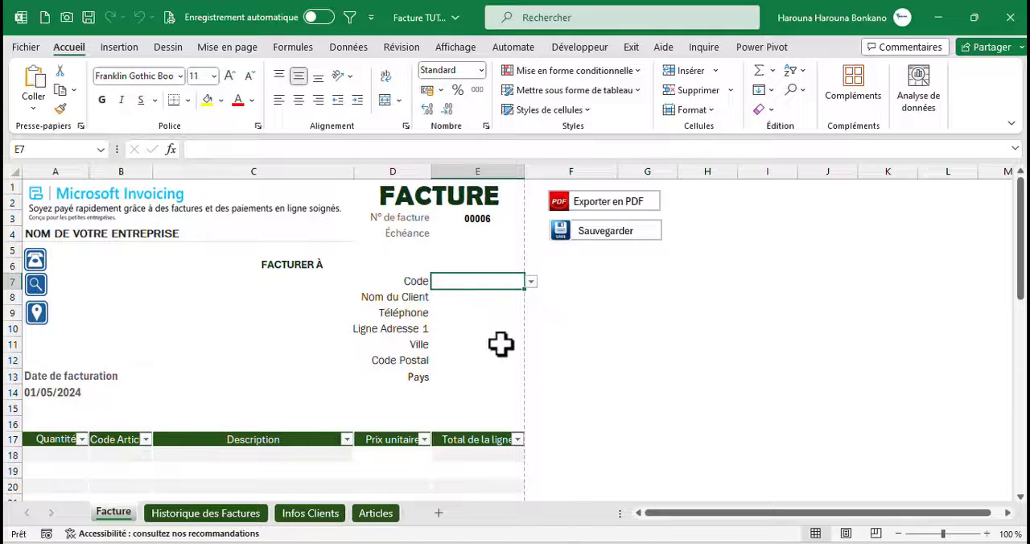
Choose a client code from the list in E7 and fill invoice row 18 with quantity 1 and article code NCLBH18
click(530, 282)
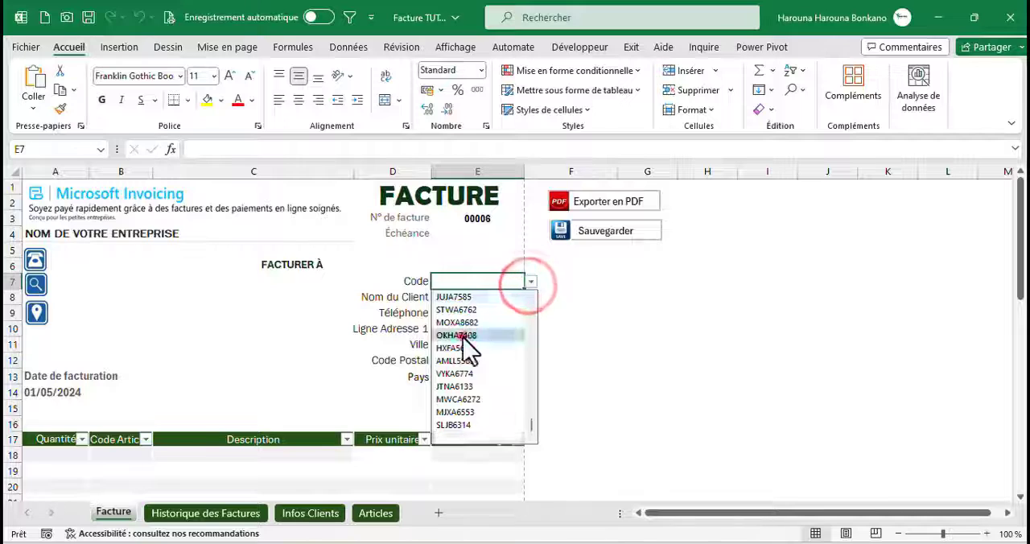
click(466, 333)
click(58, 457)
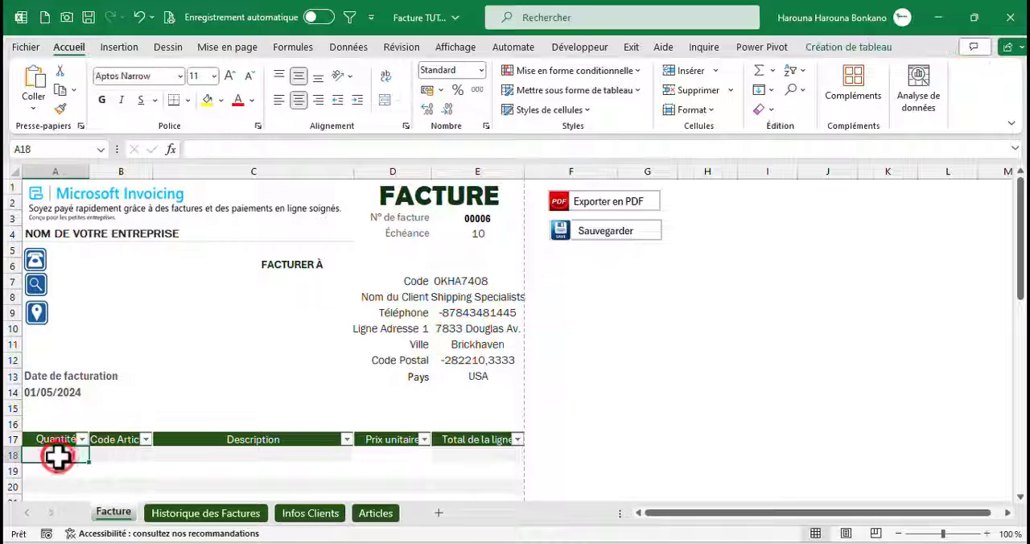
key(Tab)
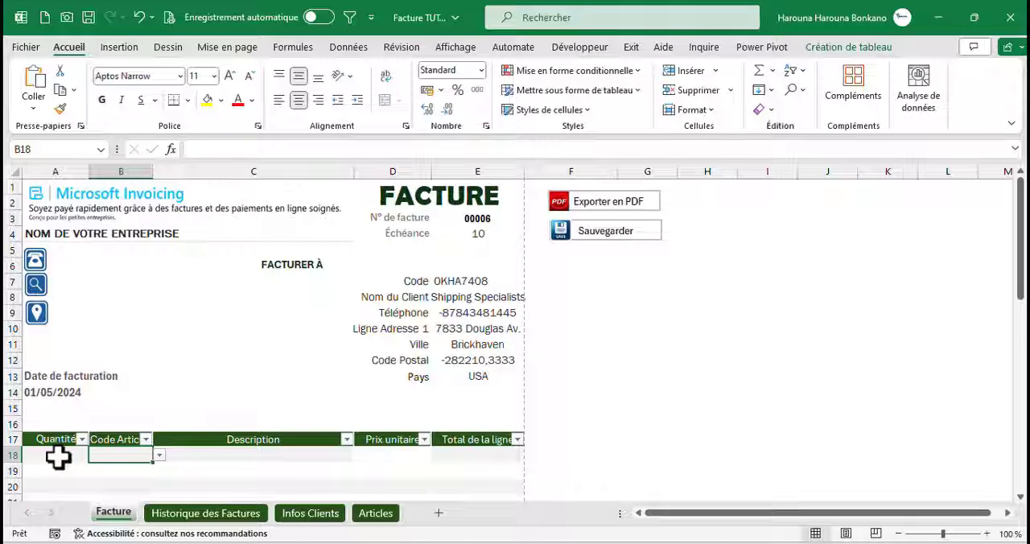
key(alt+Down)
key(Up)
key(Up)
key(Up)
key(Up)
key(Up)
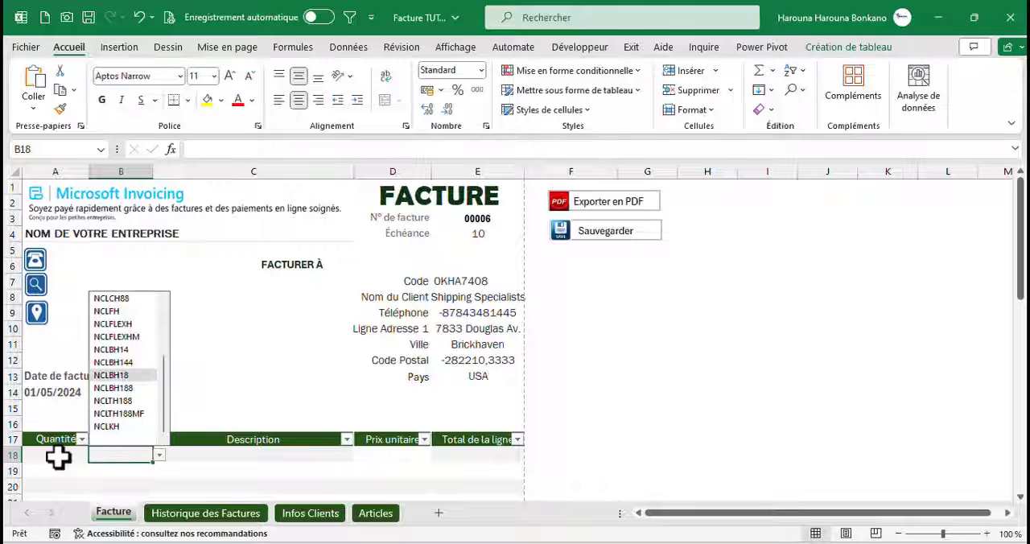
key(Return)
key(Return)
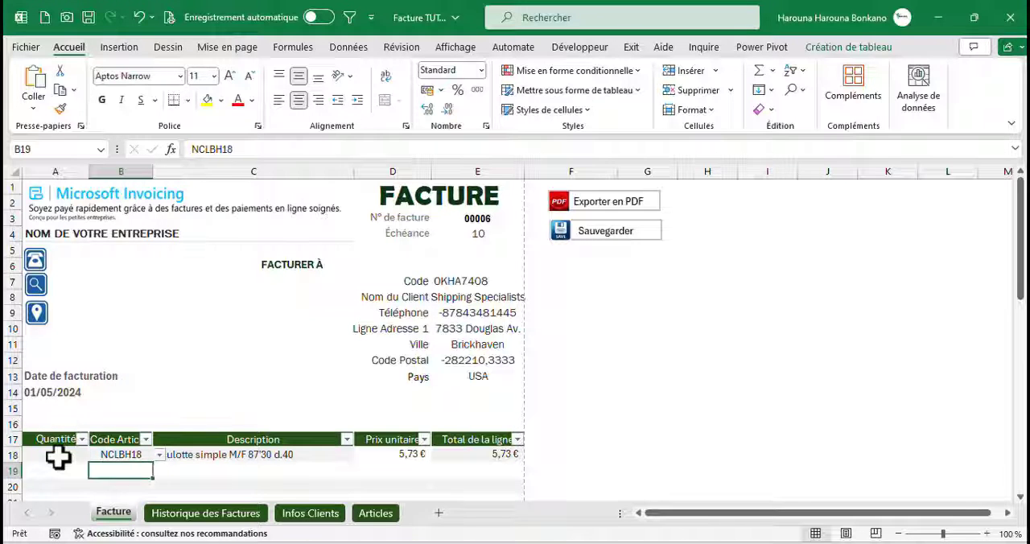
Fill invoice row 19 with quantity 12 and article code NCLBH144, and check the totals below the item table
text(12)
key(Tab)
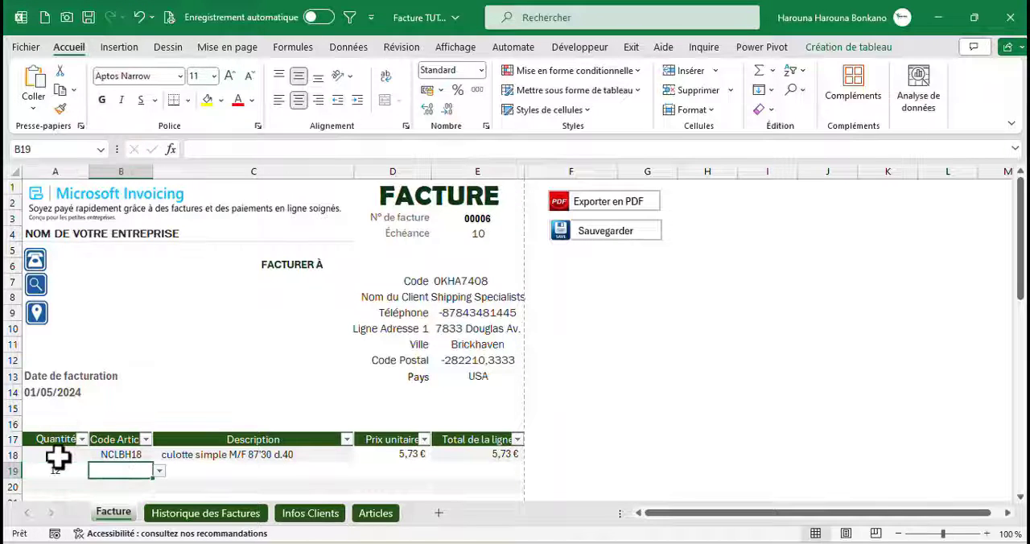
key(alt+Down)
key(Up)
key(Up)
key(Up)
key(Up)
key(Up)
key(Up)
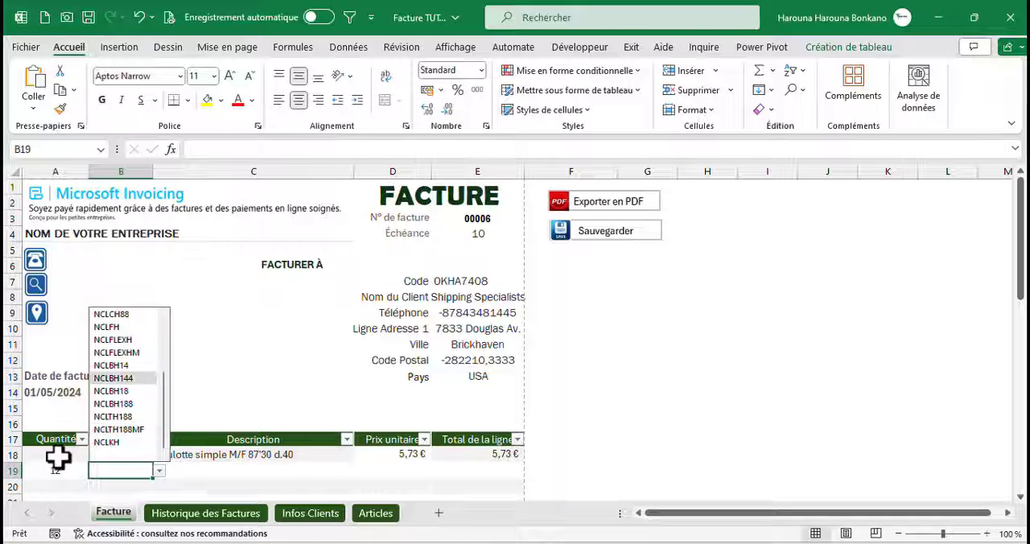
key(Return)
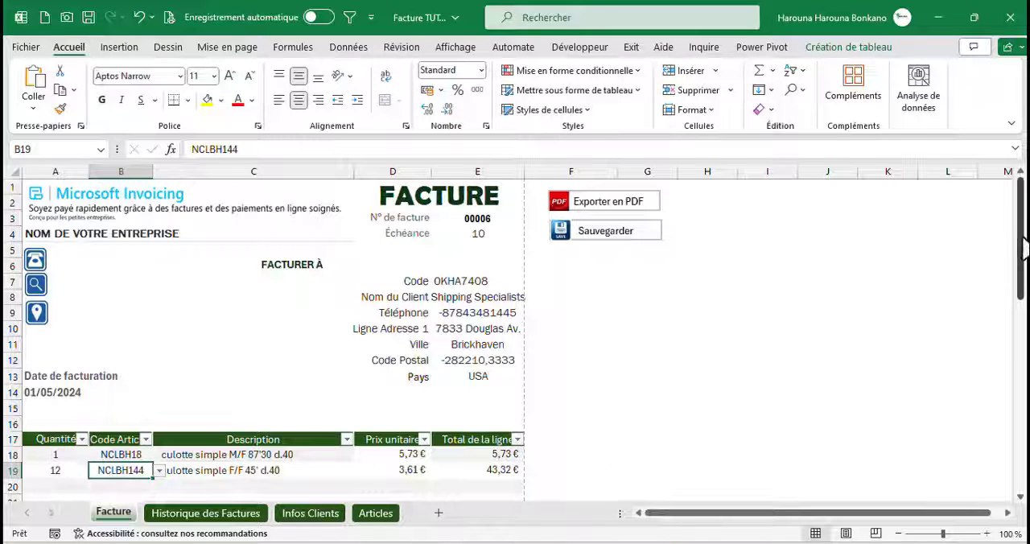
drag(1023, 250, 1023, 416)
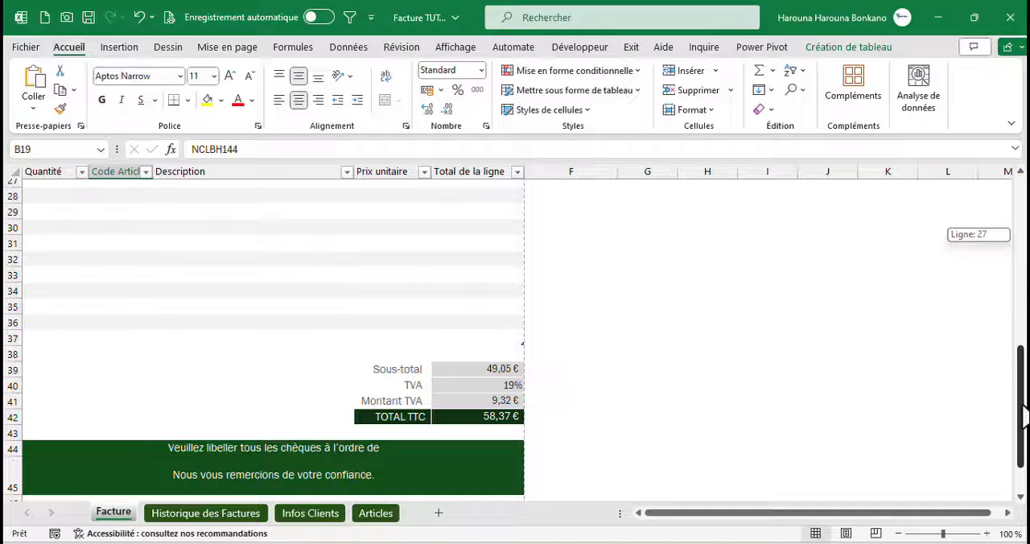
drag(1024, 410, 1023, 249)
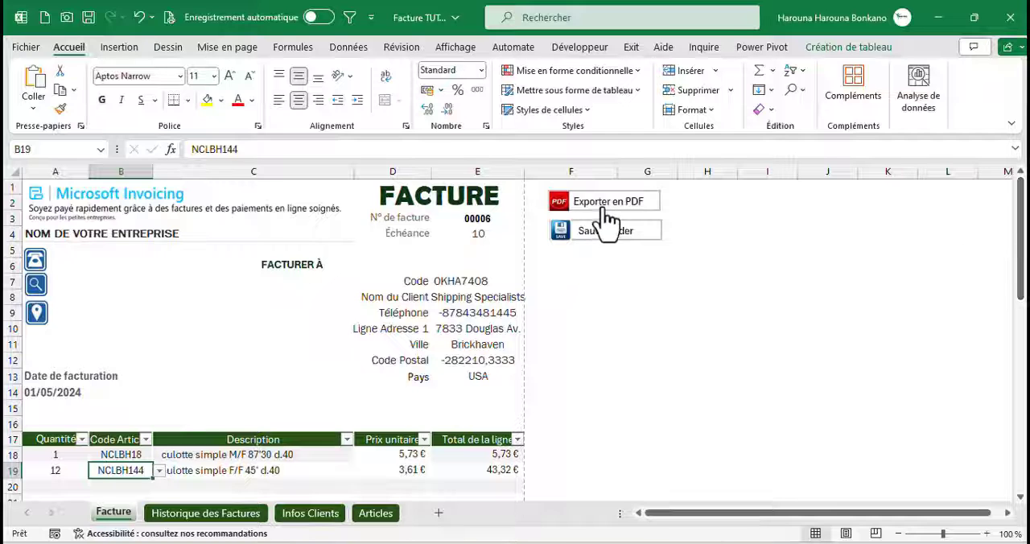
Export the completed invoice with the Exporter en PDF macro and answer its dialogs
click(603, 205)
click(511, 329)
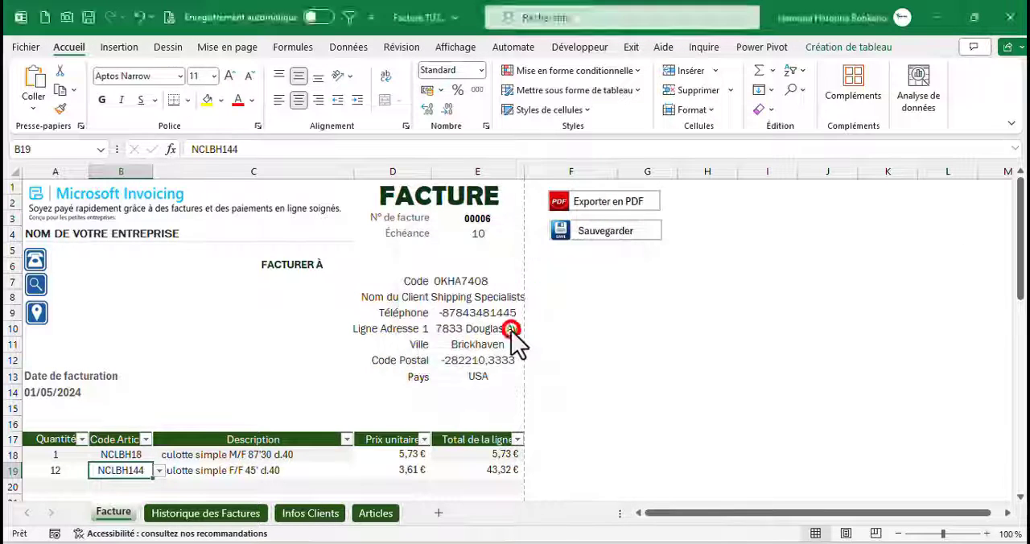
click(459, 336)
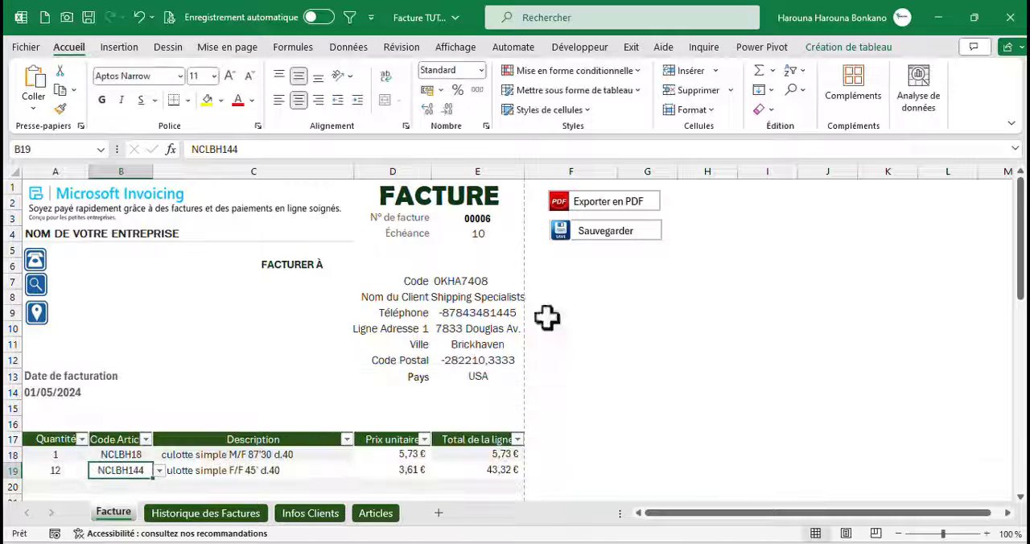
Switch to File Explorer and open Excel Files > Factures PDF to check the exported invoice file
click(938, 17)
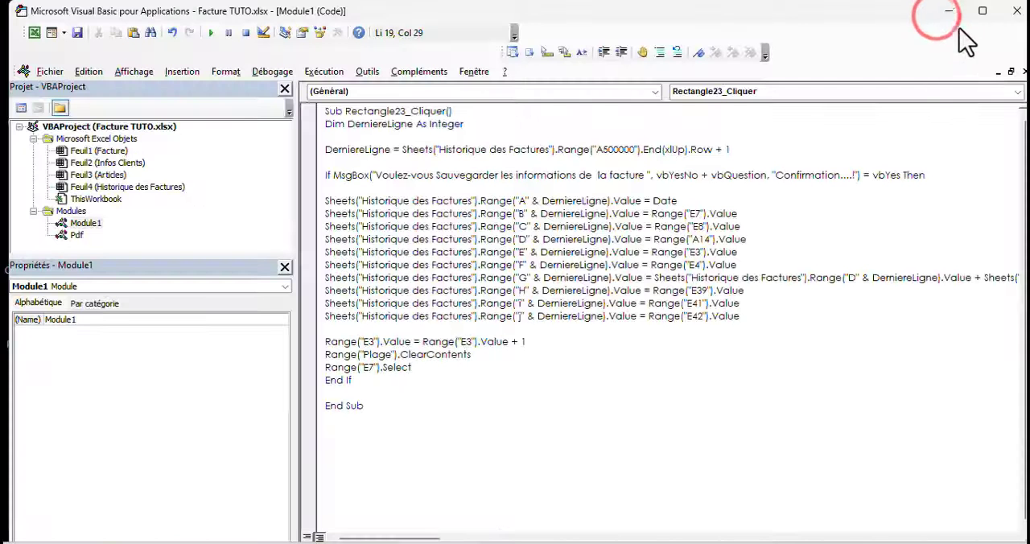
click(949, 10)
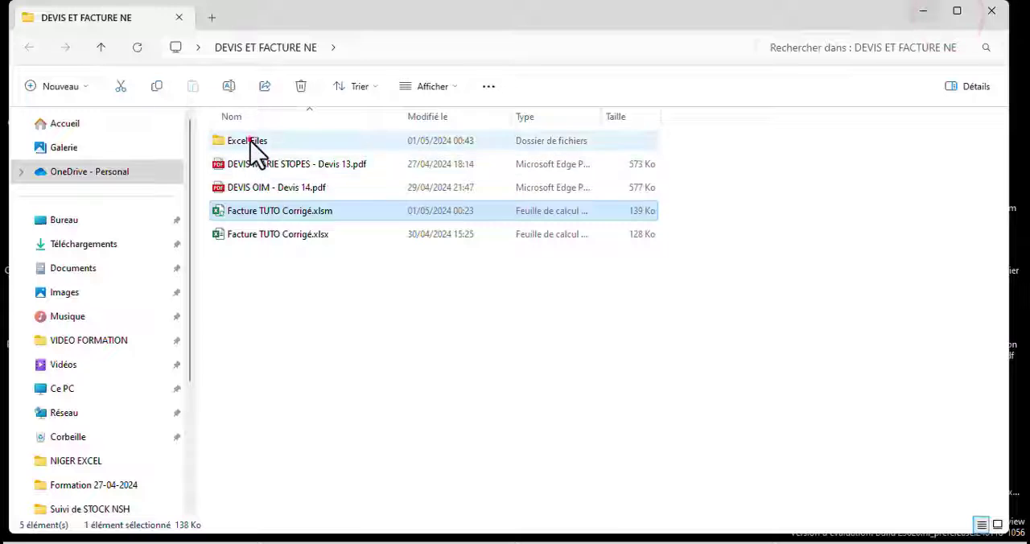
double_click(250, 142)
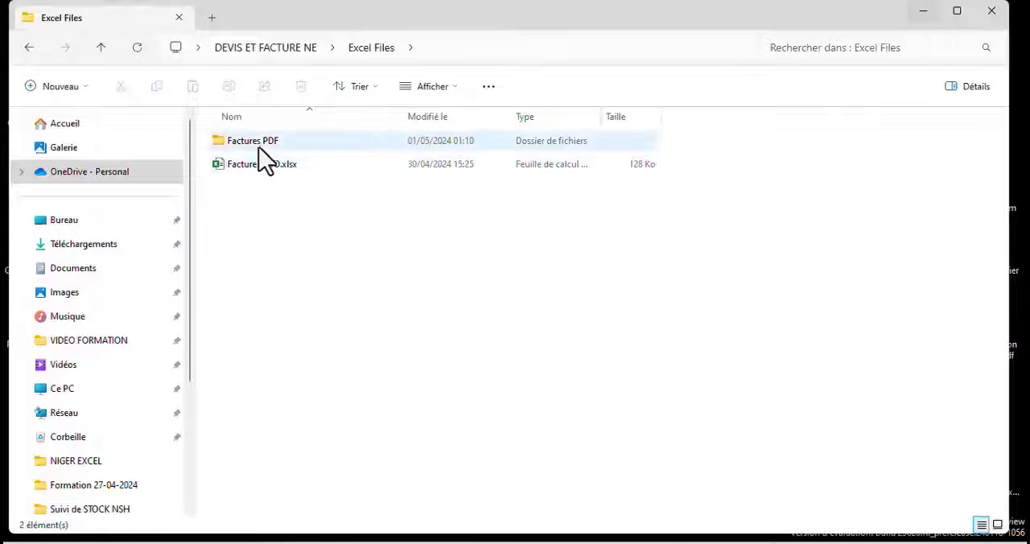
double_click(259, 144)
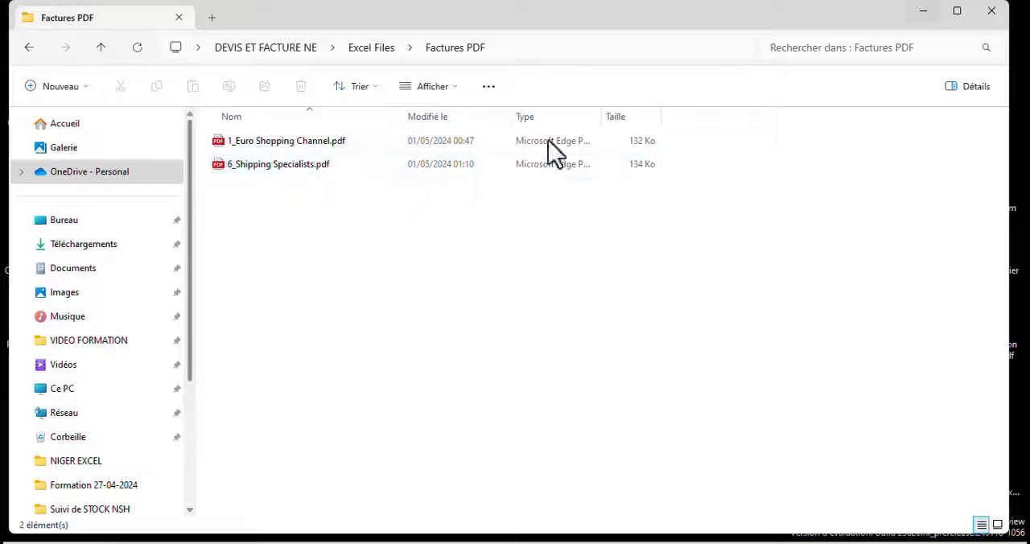
Go back to the Facture sheet in Excel and save the exported invoice with the Sauvegarder macro, confirming with Oui
key(alt+Tab)
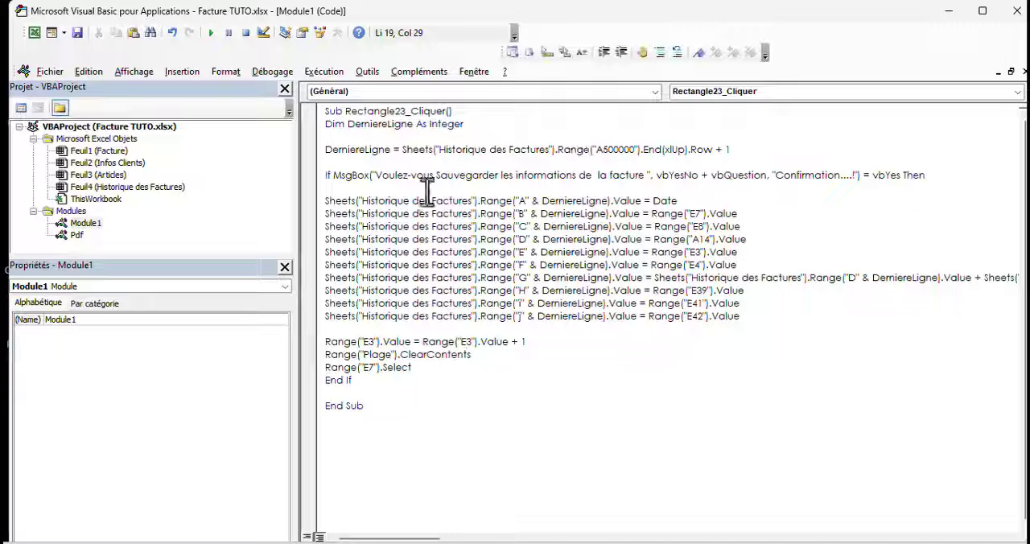
click(33, 32)
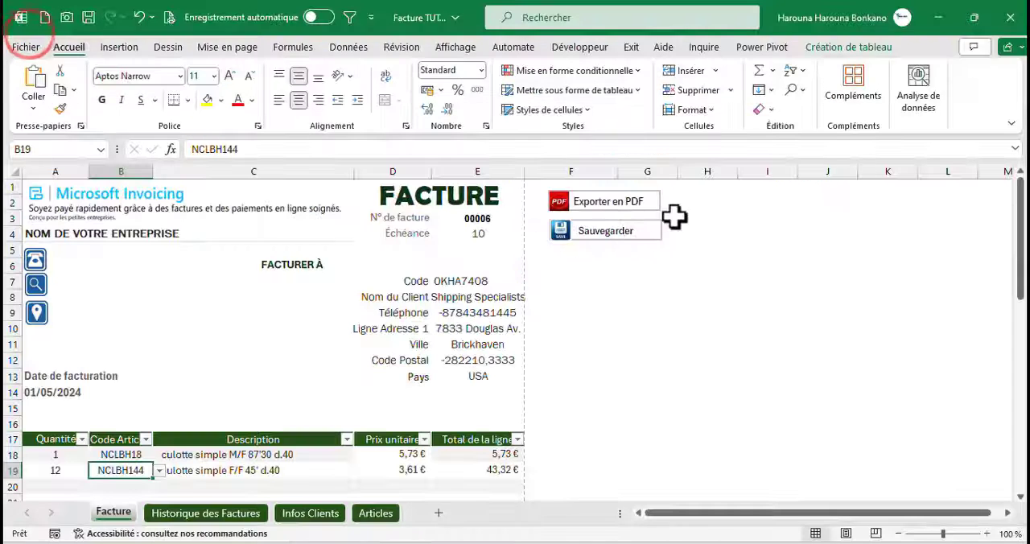
click(625, 235)
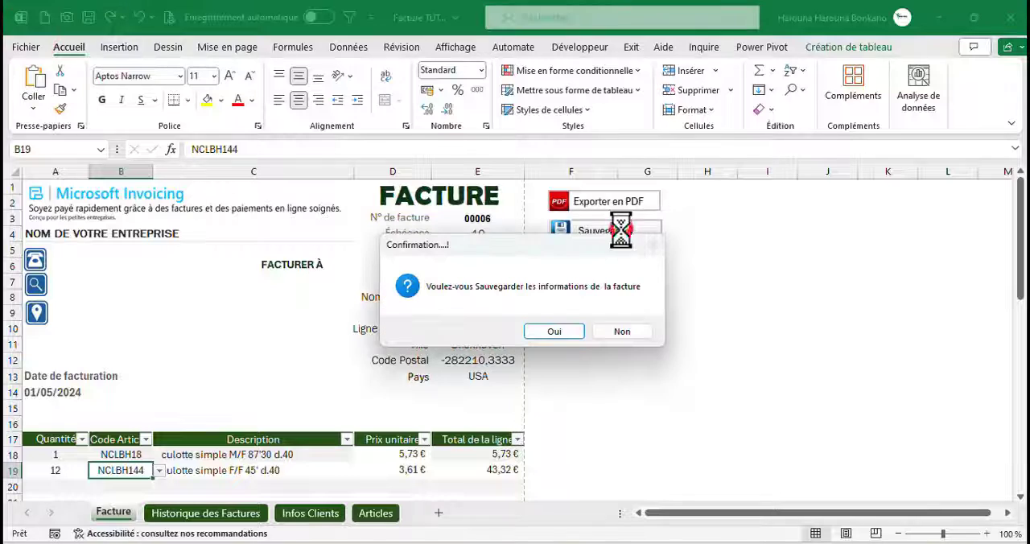
click(563, 334)
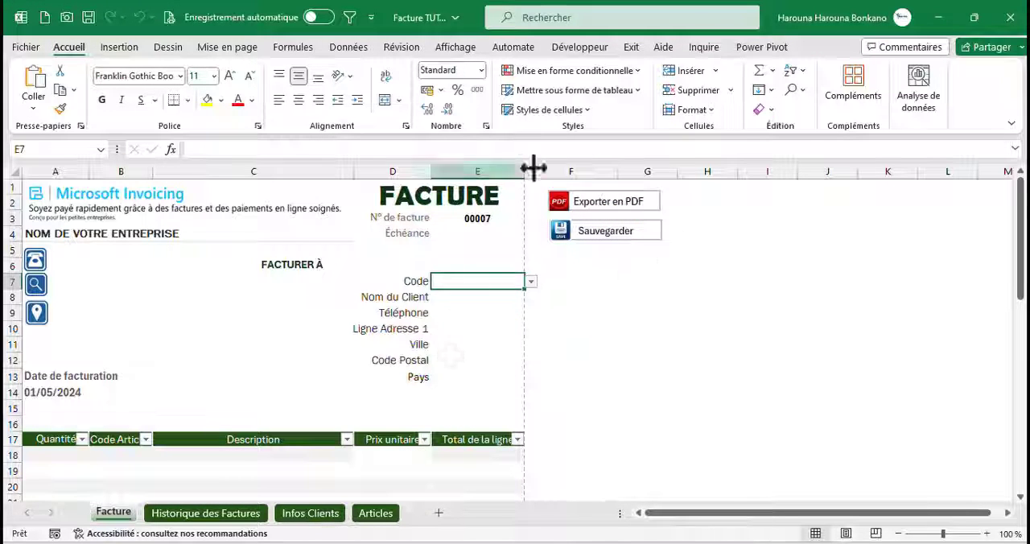
Export the blank invoice with the Exporter en PDF macro into a new folder named Facturation NigerExcel
click(636, 207)
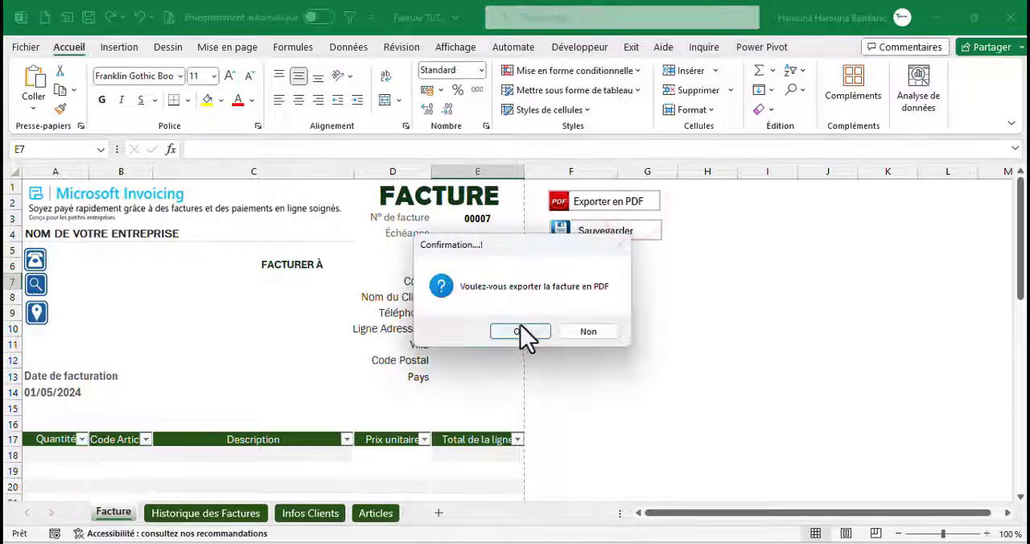
click(520, 326)
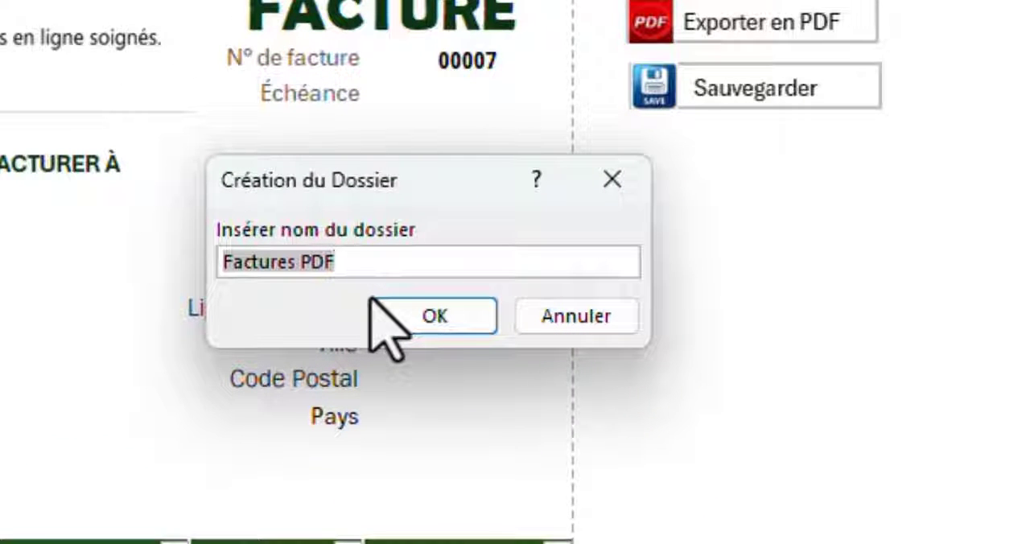
text(Fact)
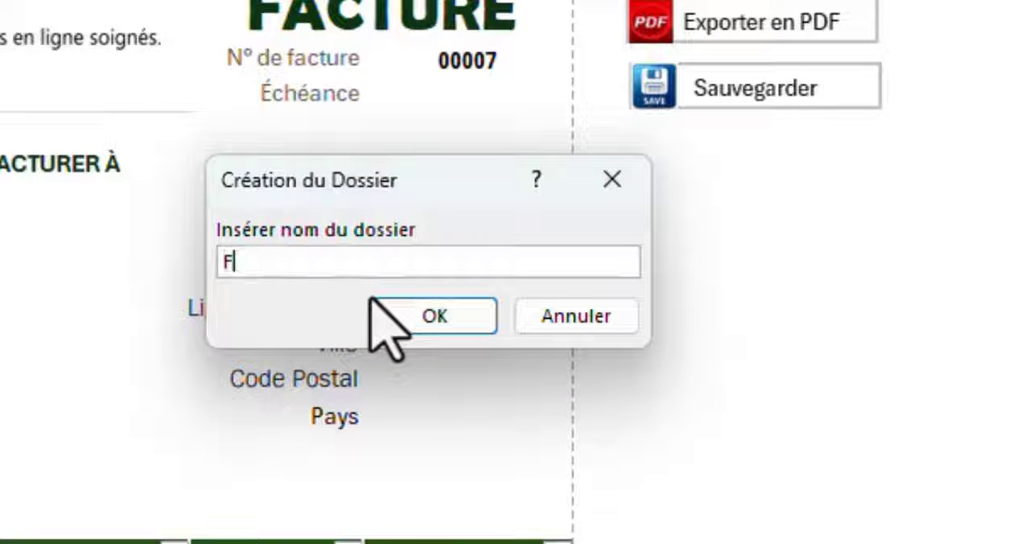
text(uration Niger)
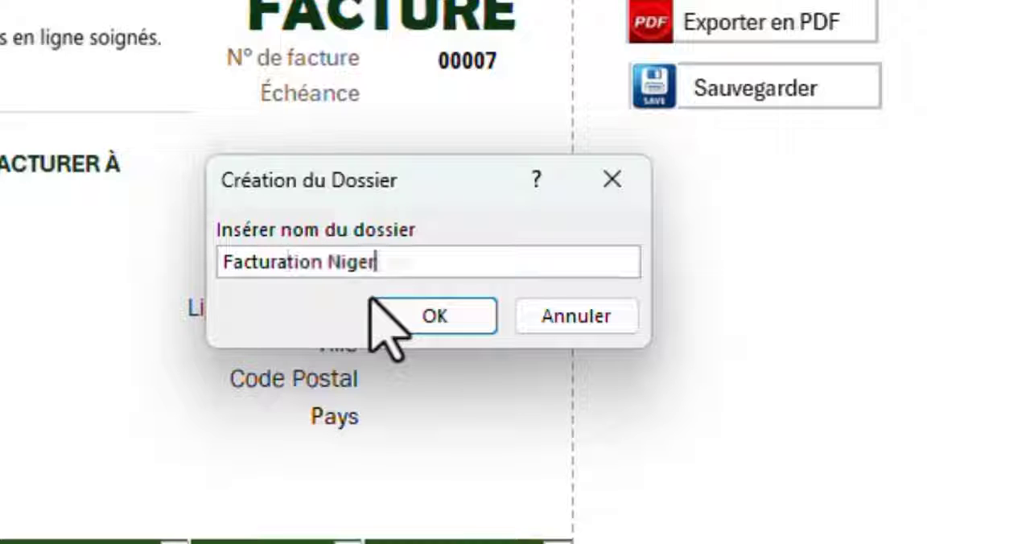
text(Excel)
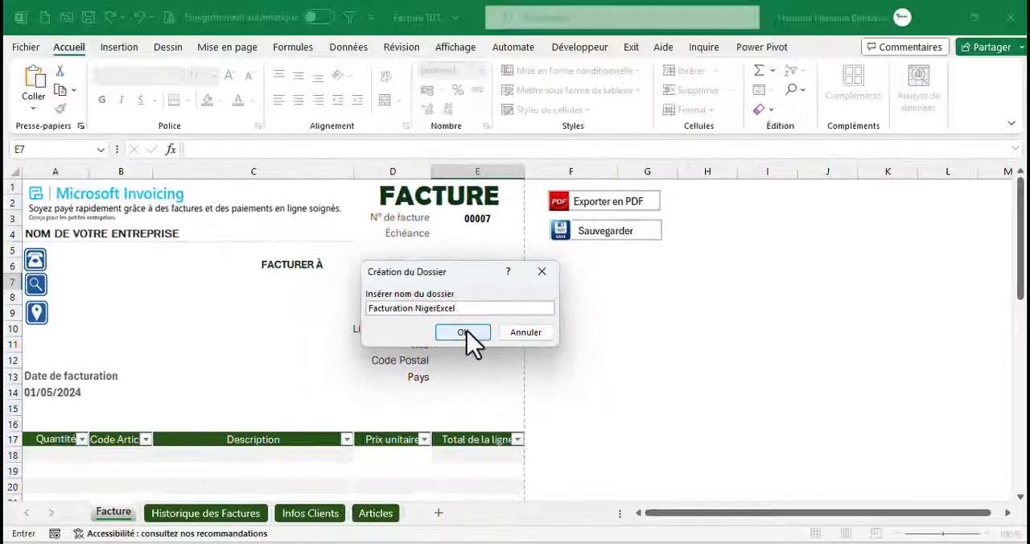
click(465, 332)
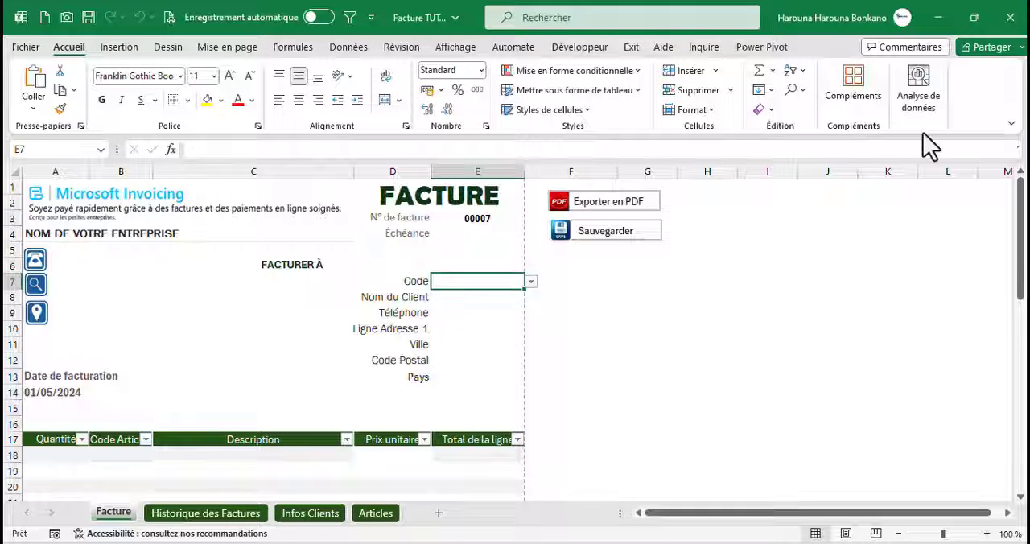
Switch to File Explorer, go back to Excel Files and open the Facturation NigerExcel folder to check the exported file
click(938, 16)
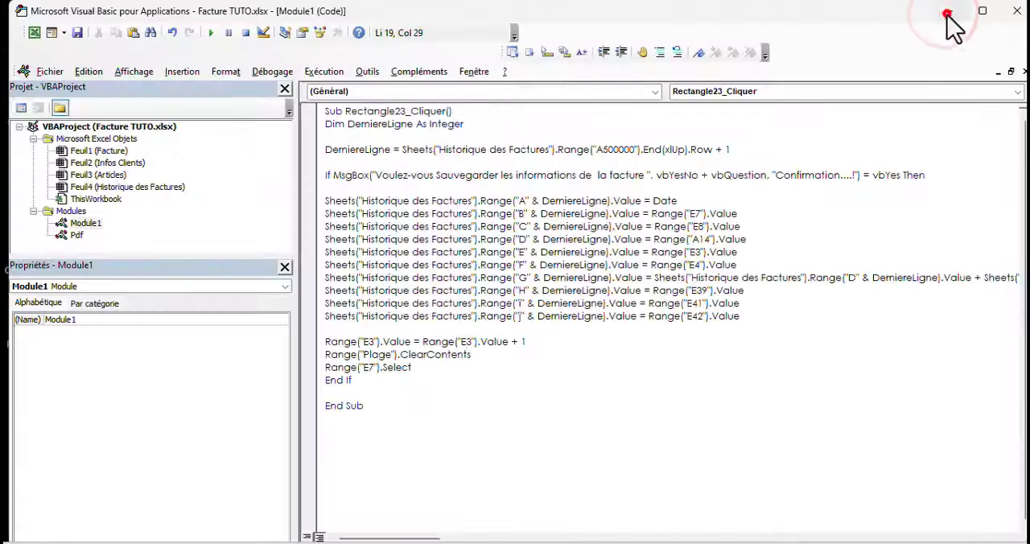
click(950, 11)
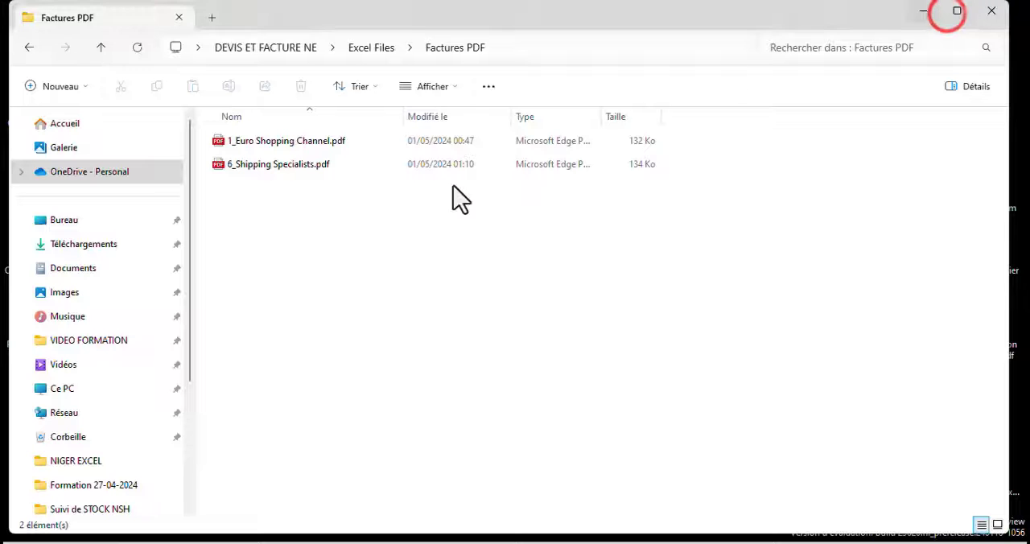
click(28, 48)
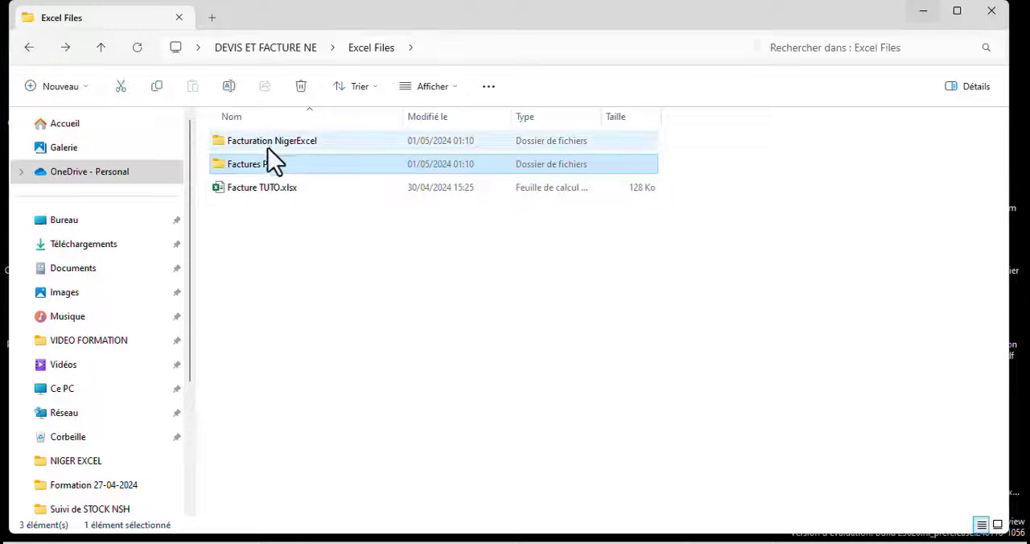
double_click(274, 148)
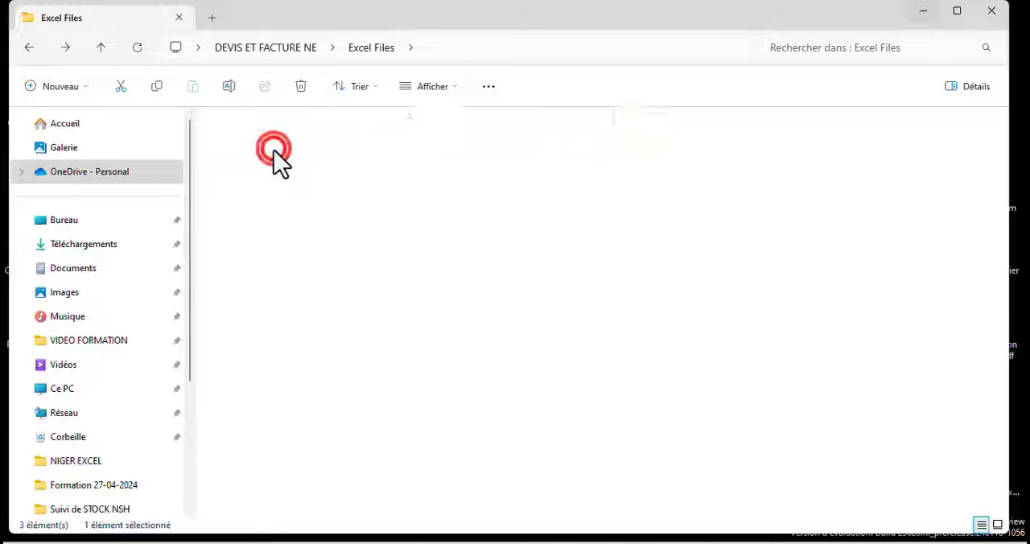